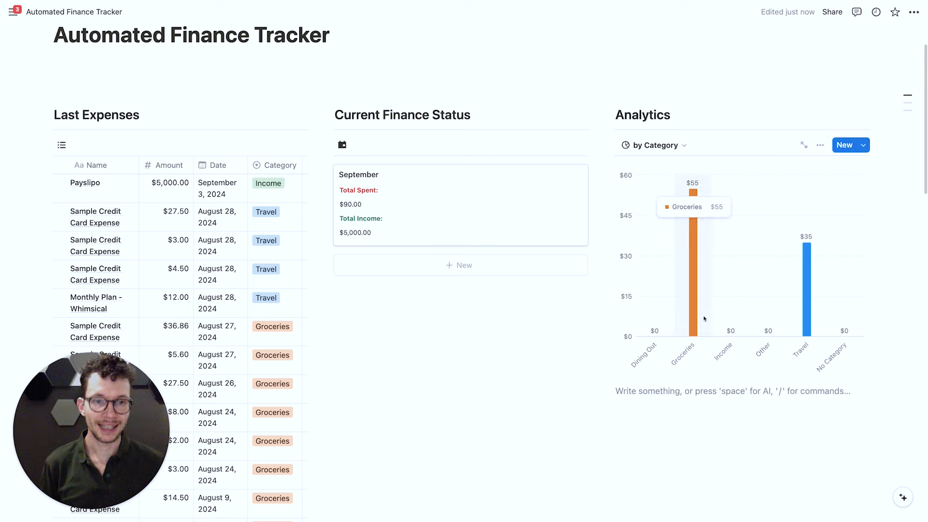
Switch the Analytics chart to another view.
{"action": "left_click", "coordinate": [655, 145]}
{"action": "left_click", "coordinate": [649, 201]}
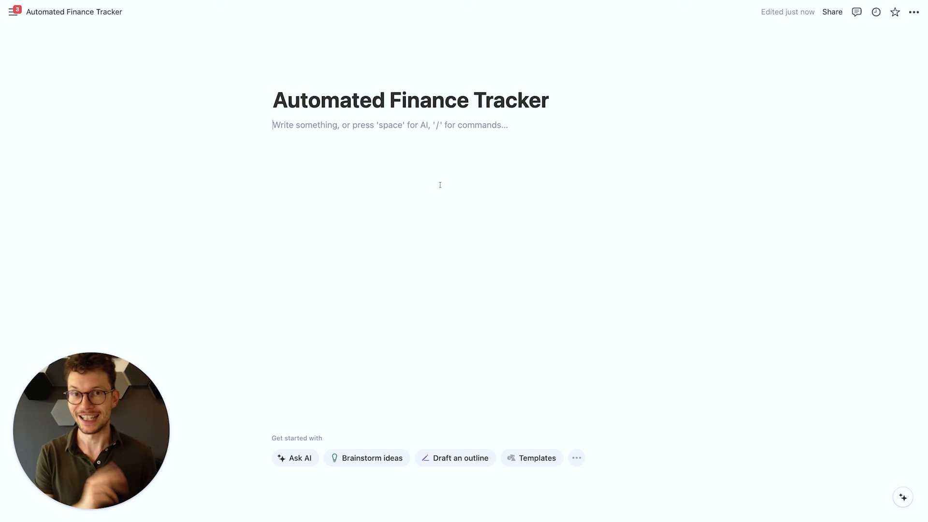
Insert an inline database below the page title and name it Cashflow Items.
{"action": "key", "text": "Return"}
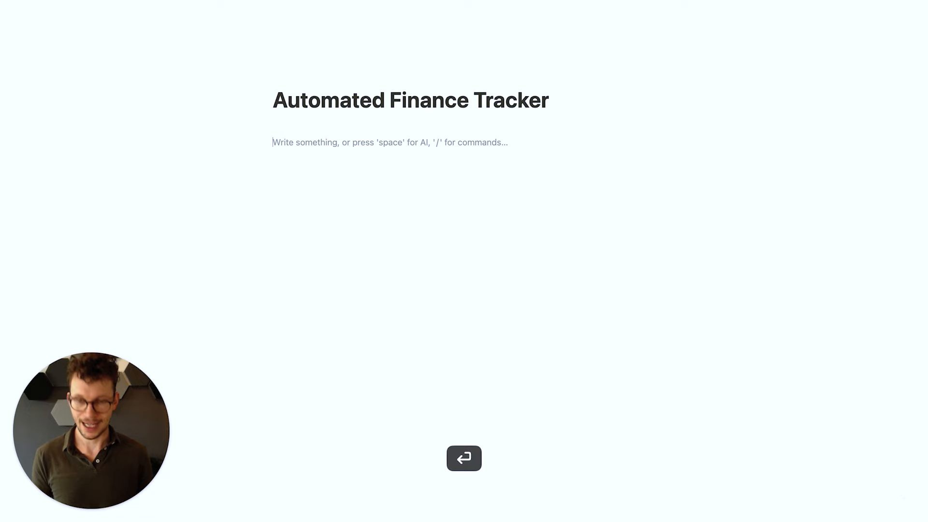
{"action": "type", "text": "/data"}
{"action": "key", "text": "Return"}
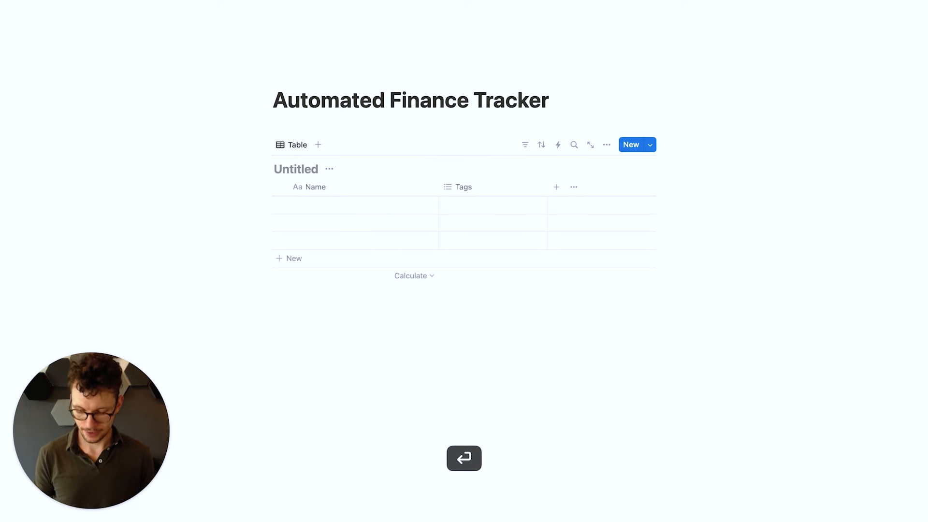
{"action": "type", "text": "Cashflow Items"}
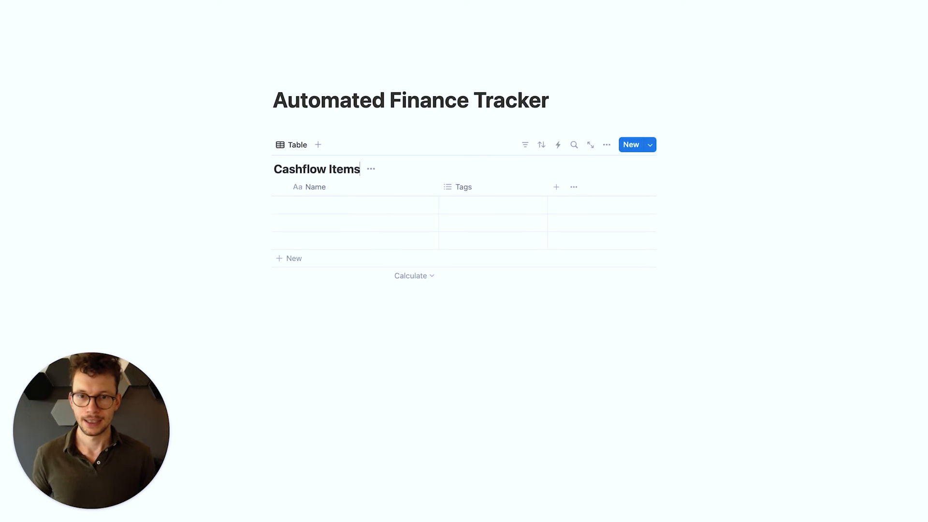
Delete the Tags property from the Cashflow Items database.
{"action": "left_click", "coordinate": [459, 187]}
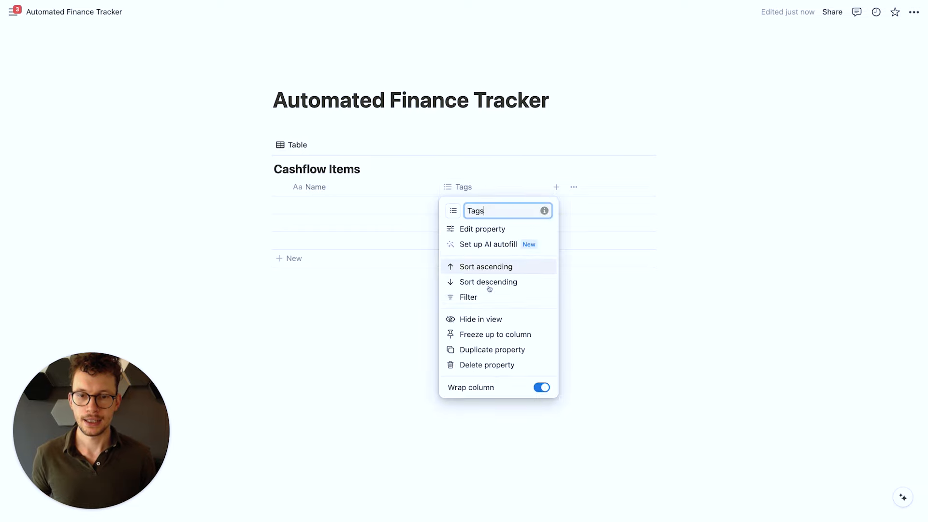
{"action": "left_click", "coordinate": [479, 365]}
{"action": "left_click", "coordinate": [425, 267]}
Add a Number property named Amount in US Dollar format and narrow its column.
{"action": "left_click", "coordinate": [448, 187]}
{"action": "type", "text": "a"}
{"action": "key", "text": "BackSpace"}
{"action": "type", "text": "num"}
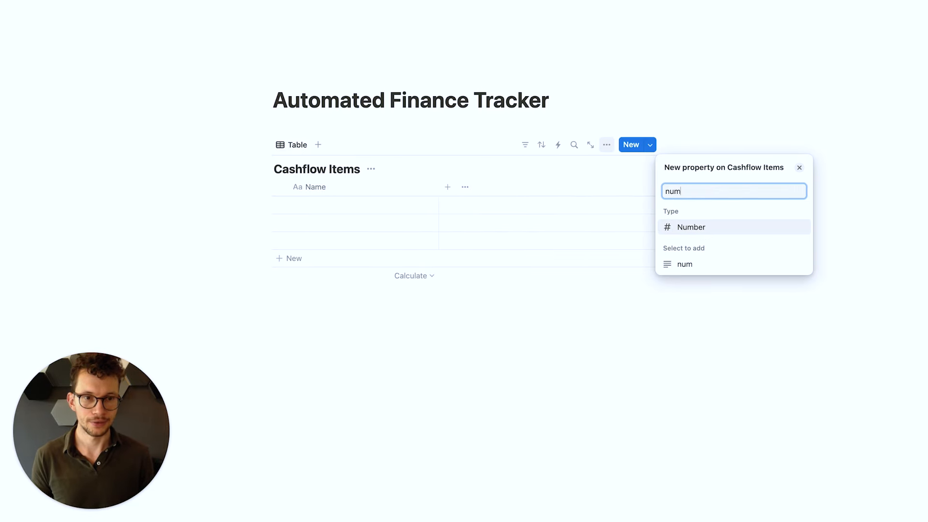
{"action": "key", "text": "Return"}
{"action": "type", "text": "Amount"}
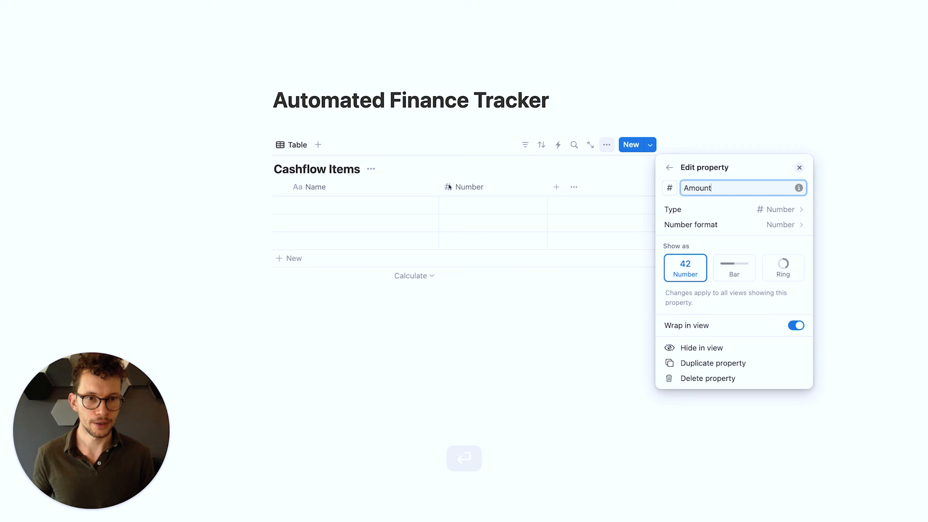
{"action": "left_click", "coordinate": [729, 225]}
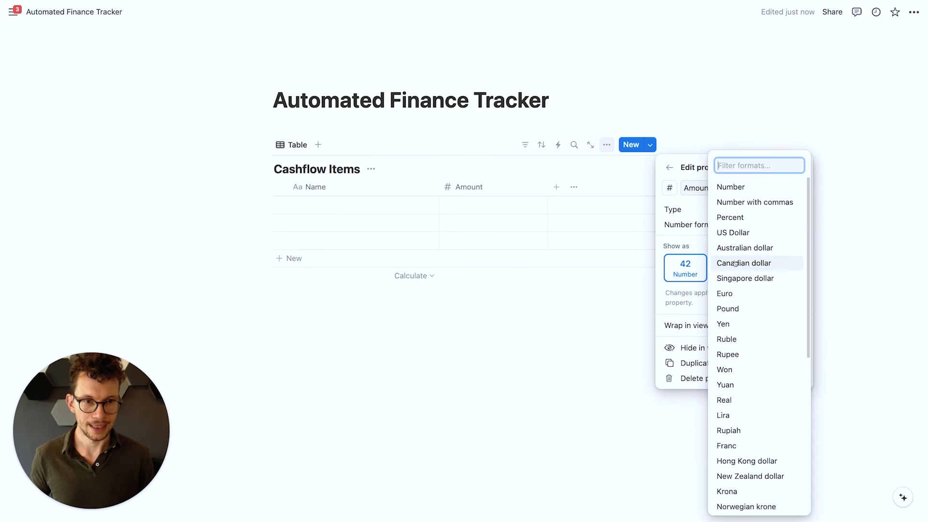
{"action": "left_click", "coordinate": [732, 233]}
{"action": "left_click", "coordinate": [529, 322]}
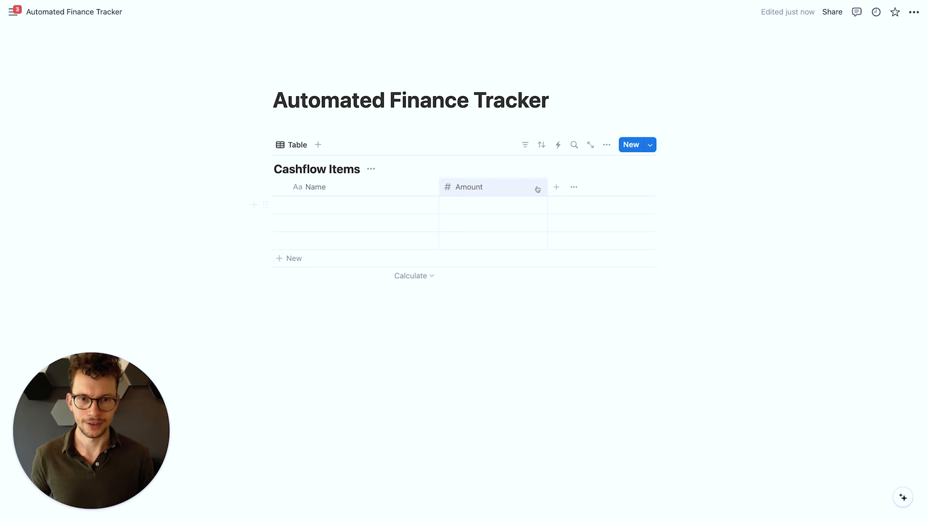
{"action": "left_click_drag", "start_coordinate": [547, 182], "coordinate": [509, 181]}
Add a Date property to the Cashflow Items table and narrow its column.
{"action": "left_click", "coordinate": [515, 187]}
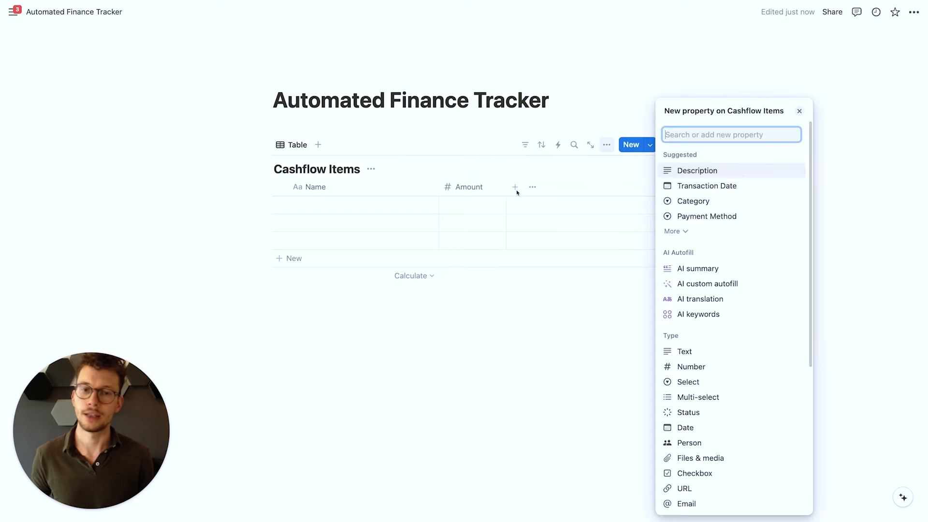
{"action": "type", "text": "date"}
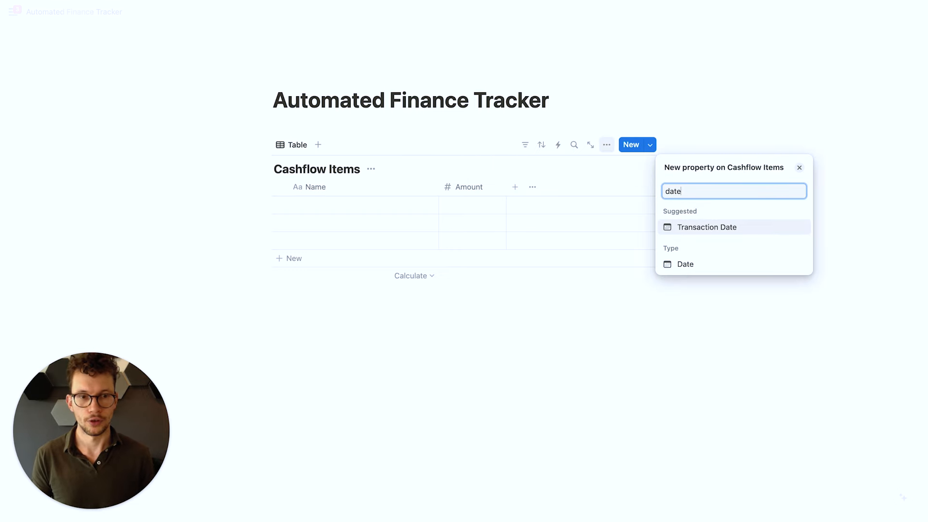
{"action": "key", "text": "Down"}
{"action": "key", "text": "Return"}
{"action": "left_click", "coordinate": [605, 307]}
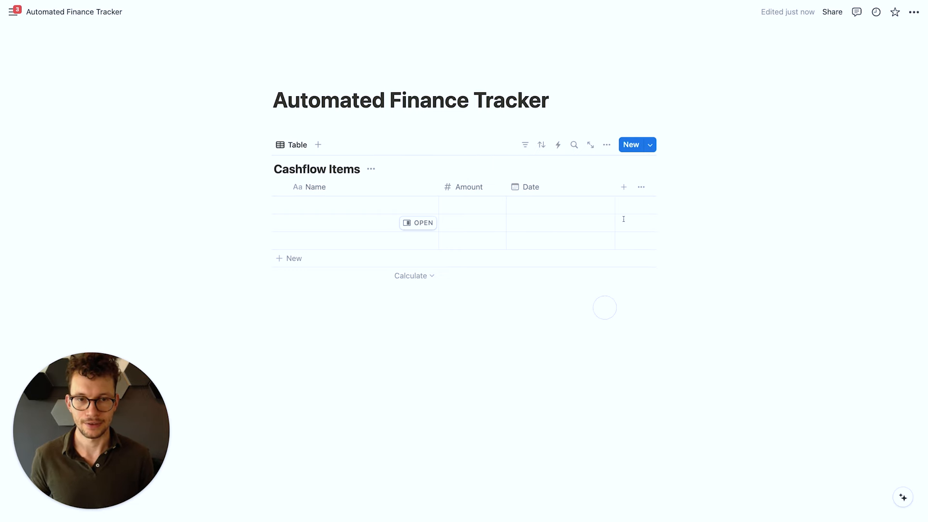
{"action": "left_click_drag", "start_coordinate": [590, 192], "coordinate": [560, 196]}
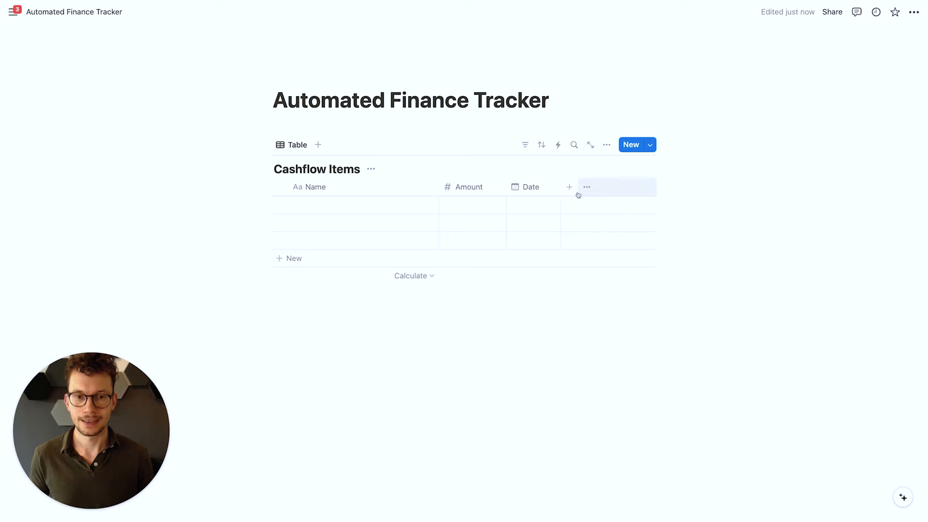
Add a Select property named Type to the Cashflow Items table.
{"action": "left_click", "coordinate": [570, 188]}
{"action": "type", "text": "sel"}
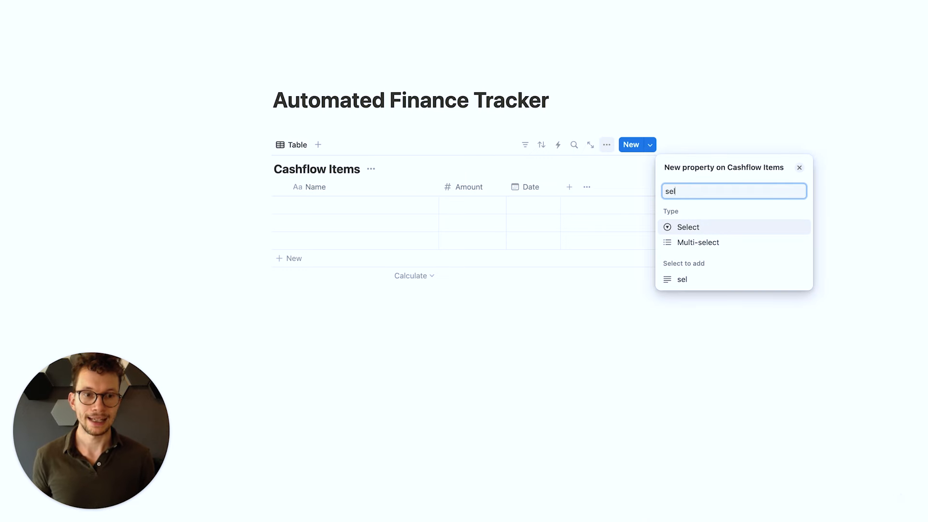
{"action": "left_click", "coordinate": [674, 227]}
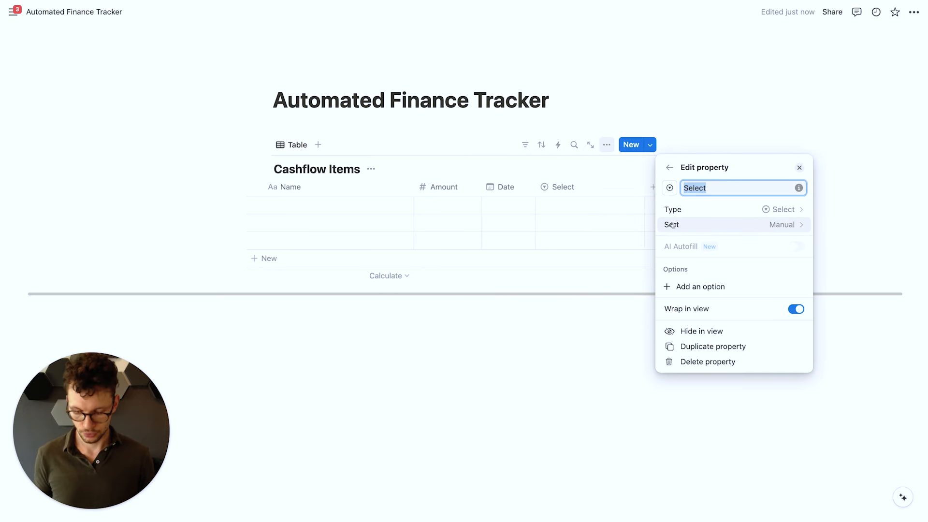
{"action": "type", "text": "Inflow"}
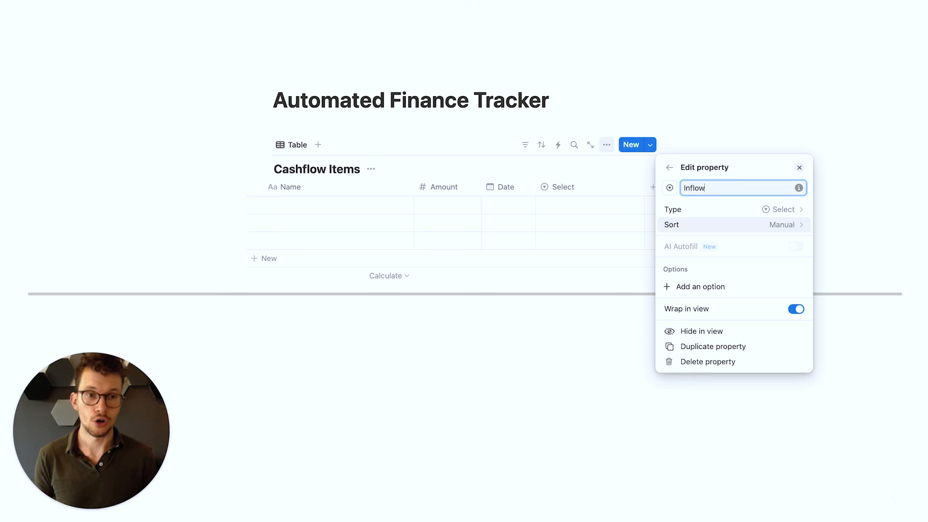
{"action": "key", "text": "super+a"}
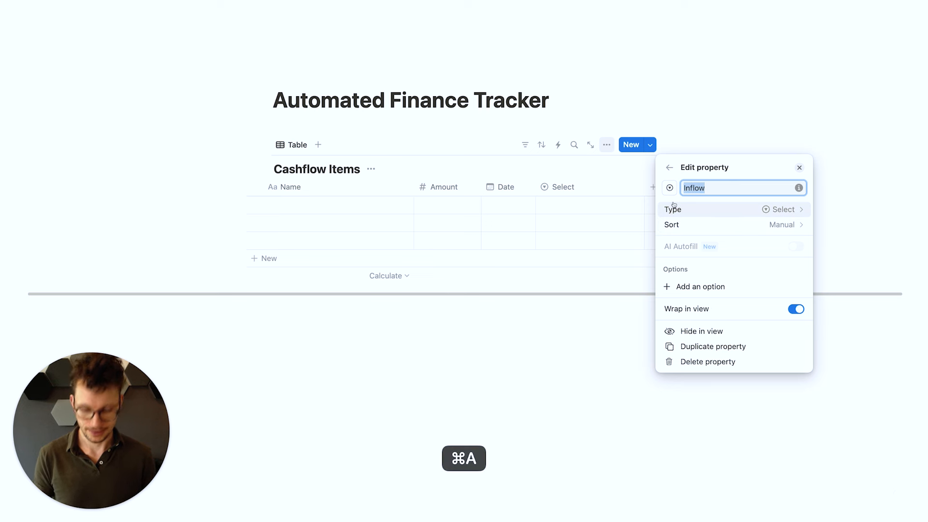
{"action": "type", "text": "Type"}
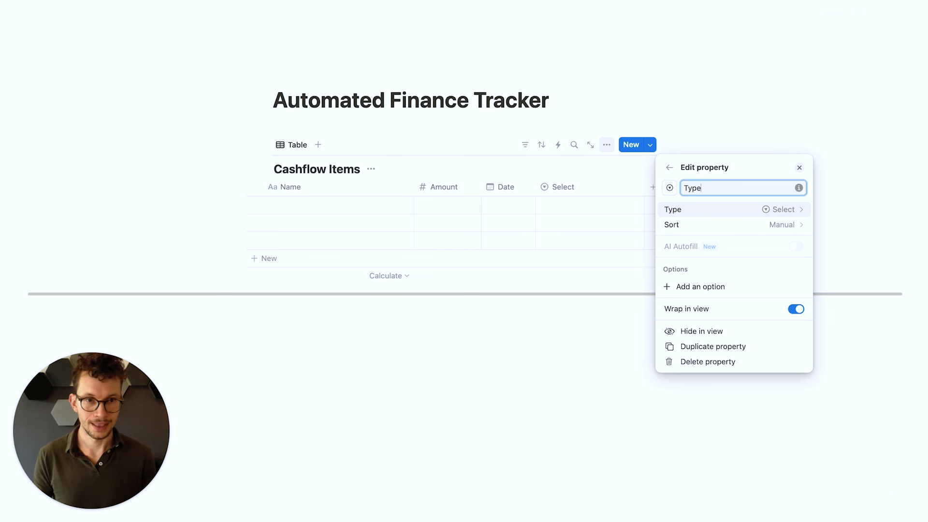
Add the options Inflow and Outflow to the Type property.
{"action": "left_click", "coordinate": [696, 285]}
{"action": "type", "text": "Inflow"}
{"action": "key", "text": "Return"}
{"action": "type", "text": "Outflow"}
{"action": "key", "text": "Return"}
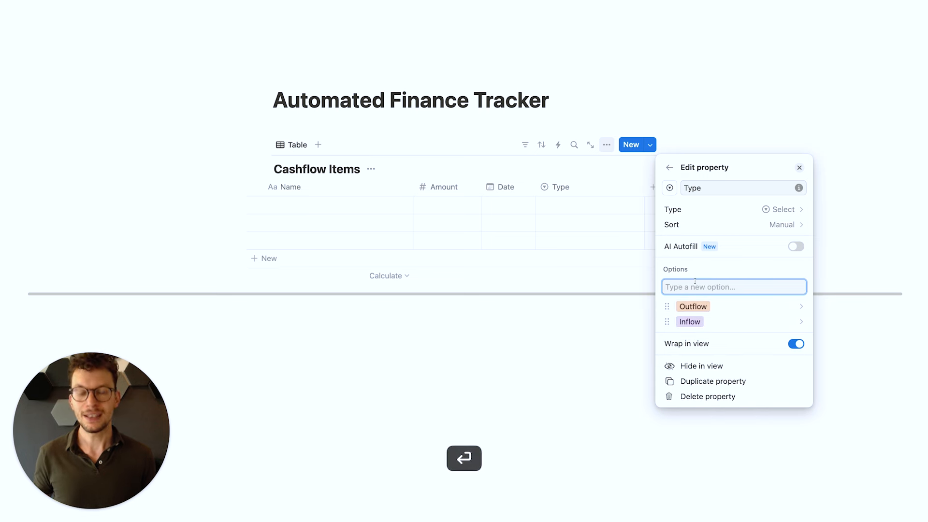
Color the Type property's Outflow option red and its Inflow option green.
{"action": "left_click", "coordinate": [693, 306]}
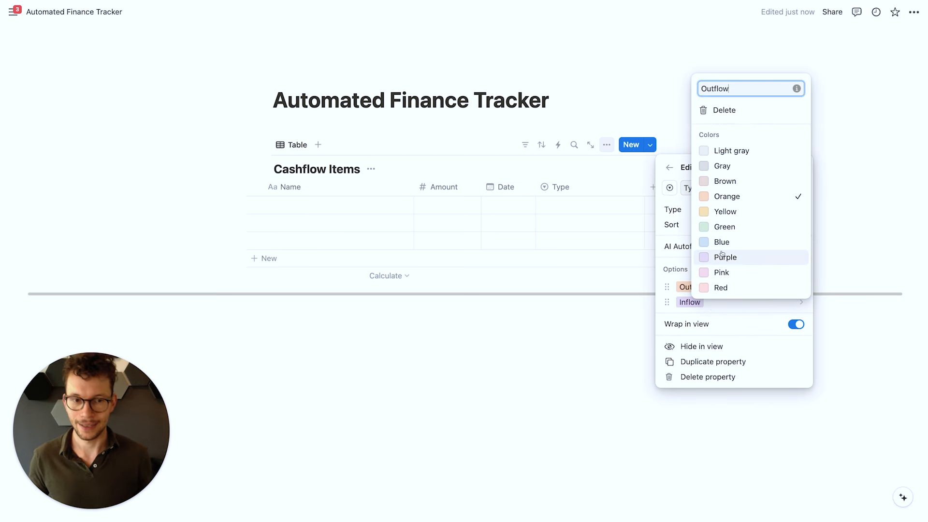
{"action": "left_click", "coordinate": [720, 289]}
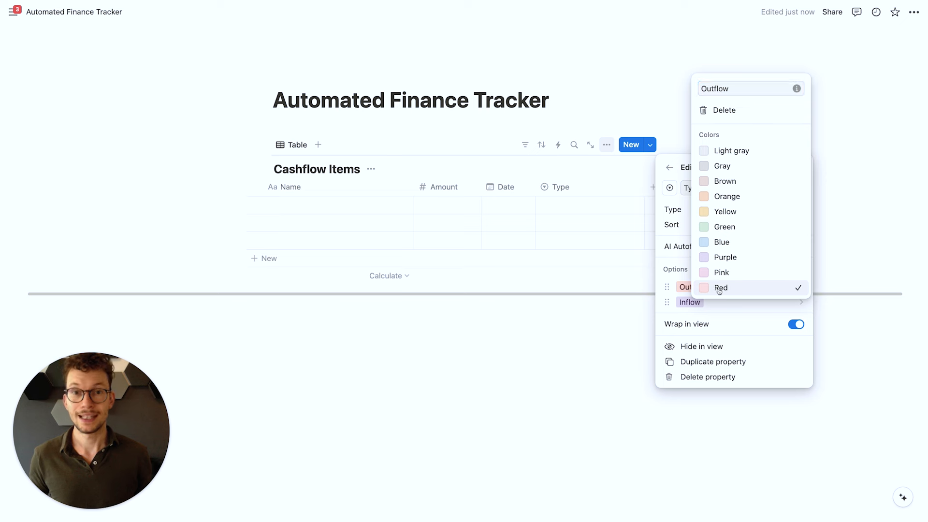
{"action": "left_click", "coordinate": [718, 308]}
{"action": "left_click", "coordinate": [719, 304]}
{"action": "left_click", "coordinate": [706, 222]}
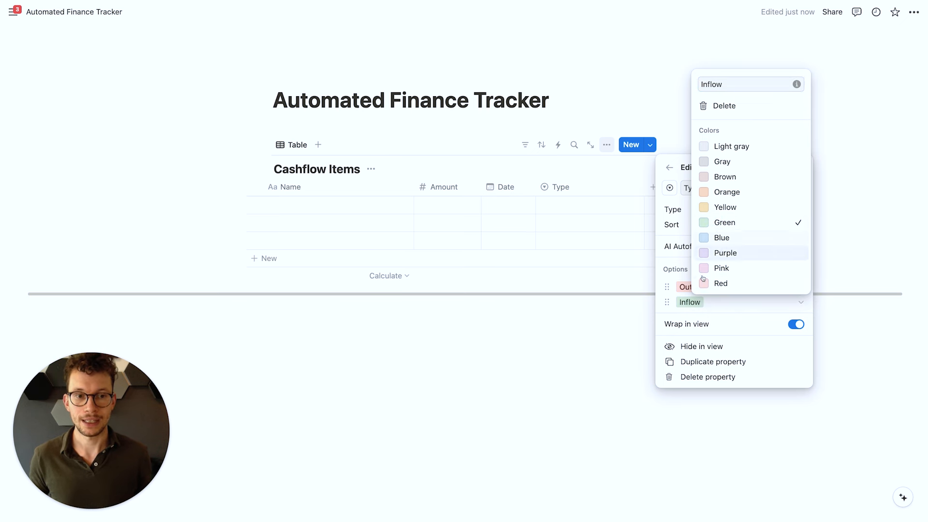
{"action": "left_click", "coordinate": [678, 329]}
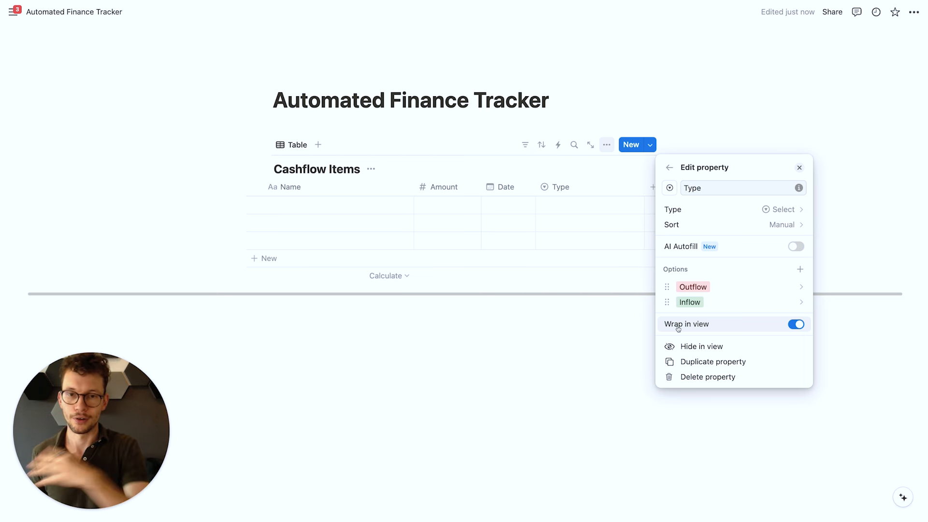
{"action": "left_click", "coordinate": [505, 358]}
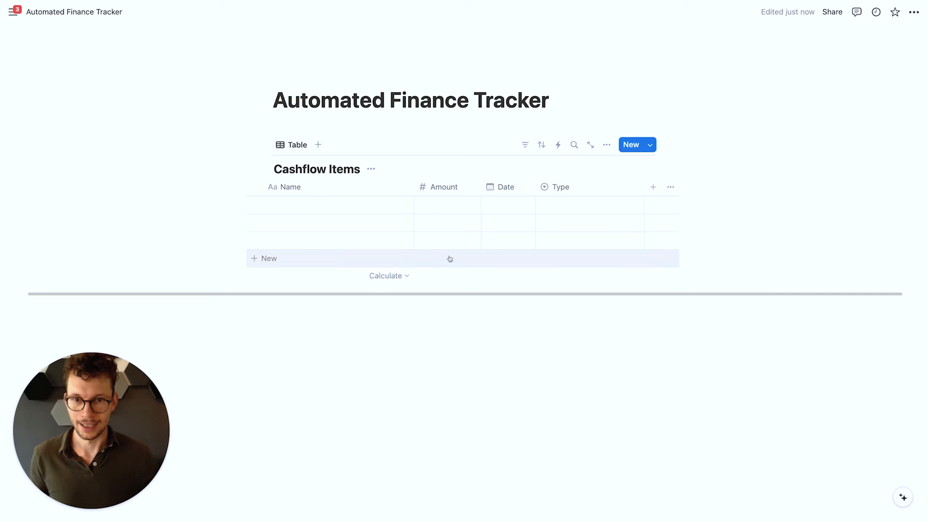
Narrow the Type column and add a Select property named Category.
{"action": "scroll", "coordinate": [457, 244], "scroll_direction": "left", "scroll_amount": 1}
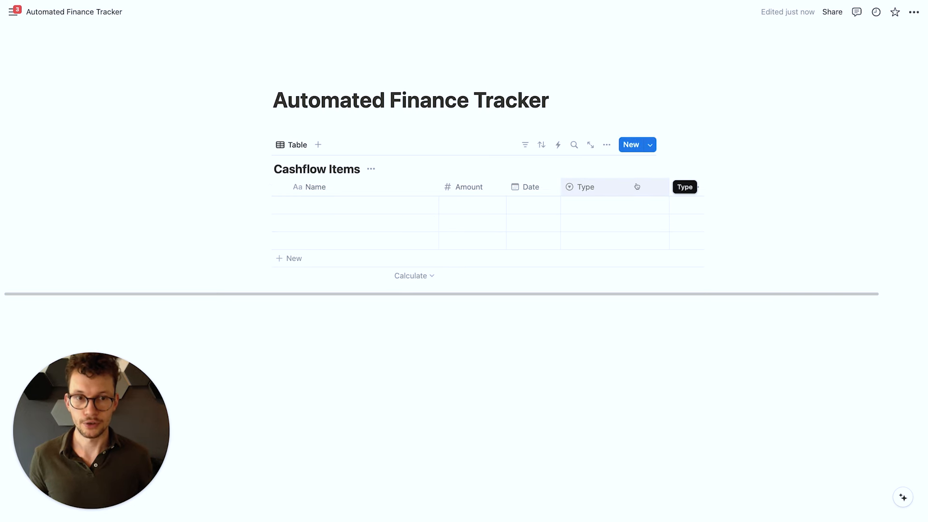
{"action": "left_click_drag", "start_coordinate": [667, 187], "coordinate": [615, 191]}
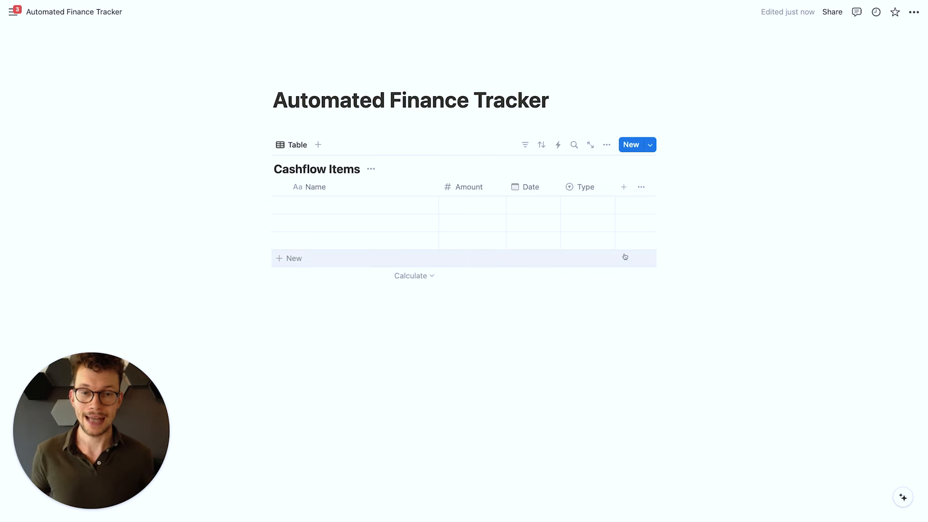
{"action": "left_click", "coordinate": [623, 190]}
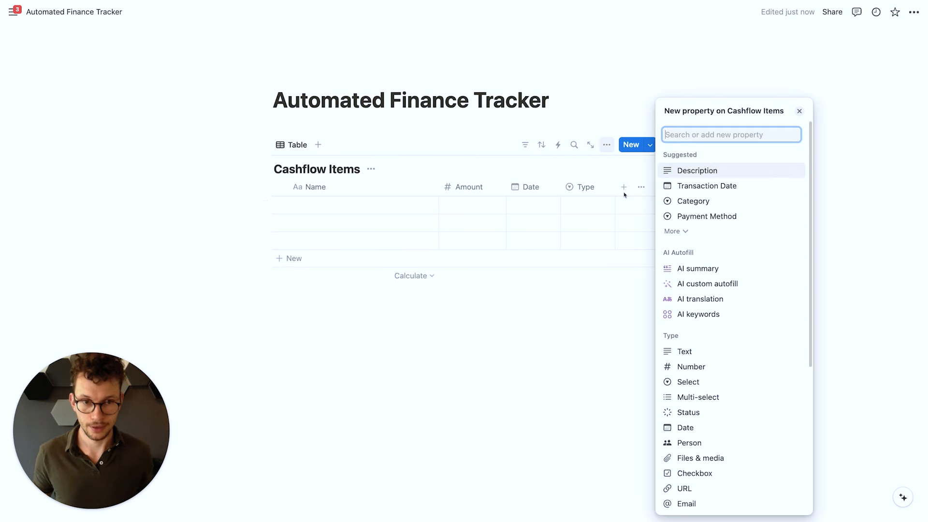
{"action": "type", "text": "sel"}
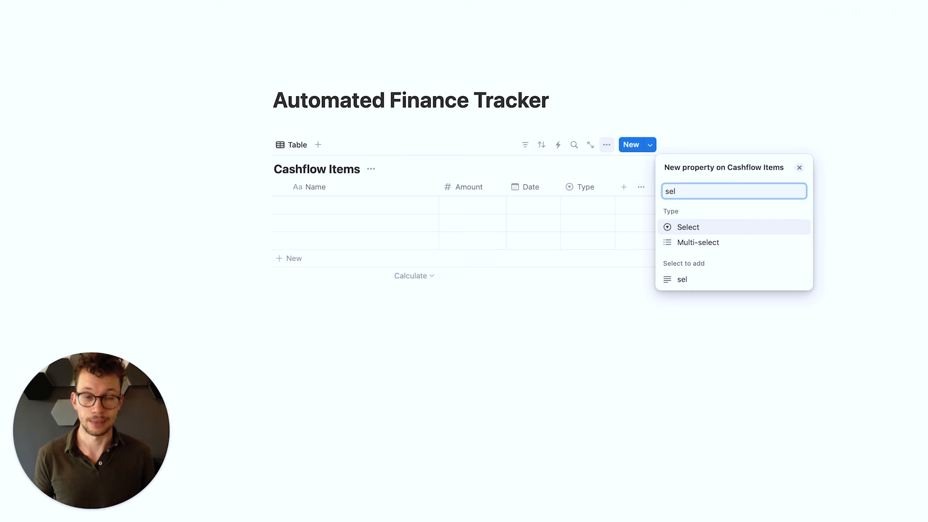
{"action": "key", "text": "Return"}
{"action": "type", "text": "Category"}
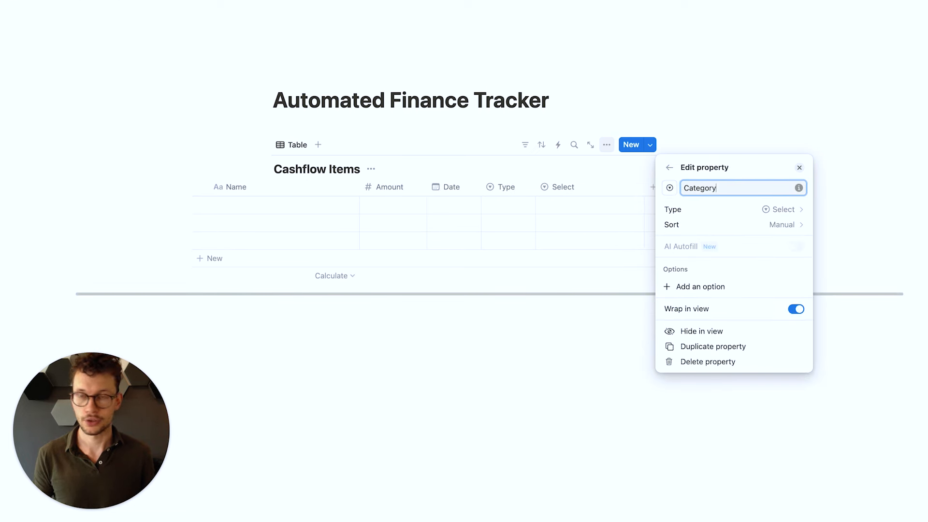
{"action": "key", "text": "Return"}
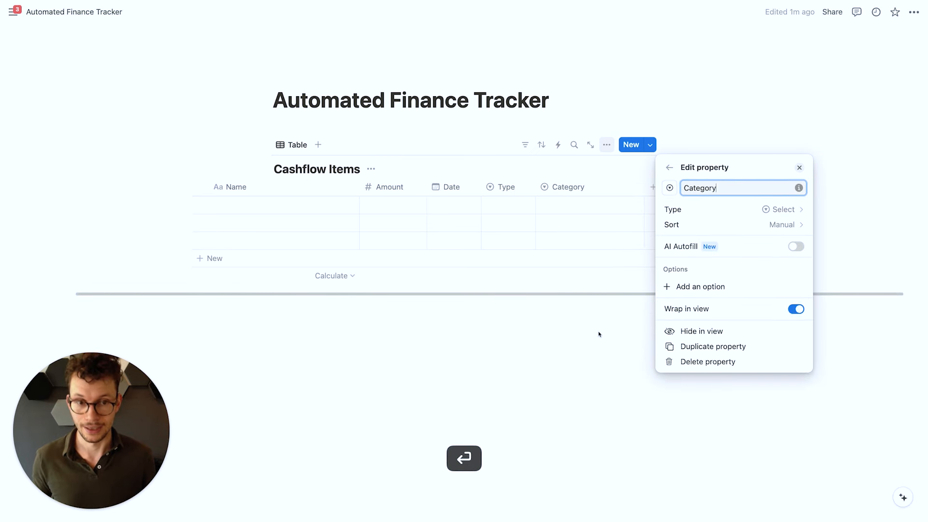
Add the options Groceries, Travel and Dining Out to the Category property and narrow its column.
{"action": "left_click", "coordinate": [690, 287]}
{"action": "type", "text": "Groceries"}
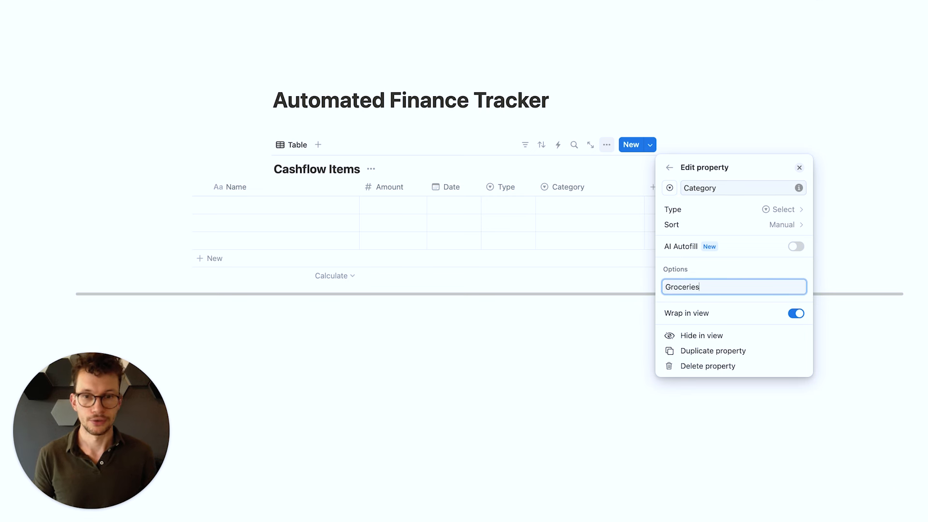
{"action": "key", "text": "Return"}
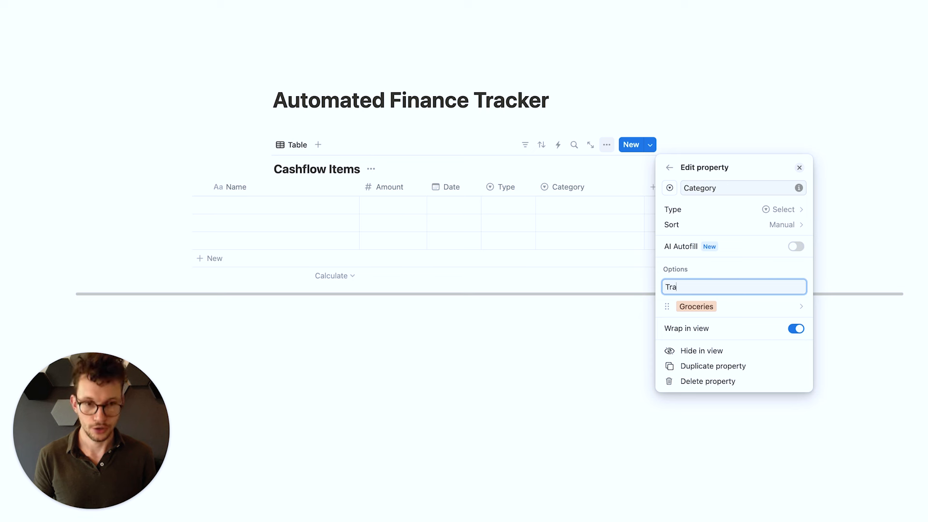
{"action": "key", "text": "Return"}
{"action": "type", "text": "Dining Out"}
{"action": "key", "text": "Return"}
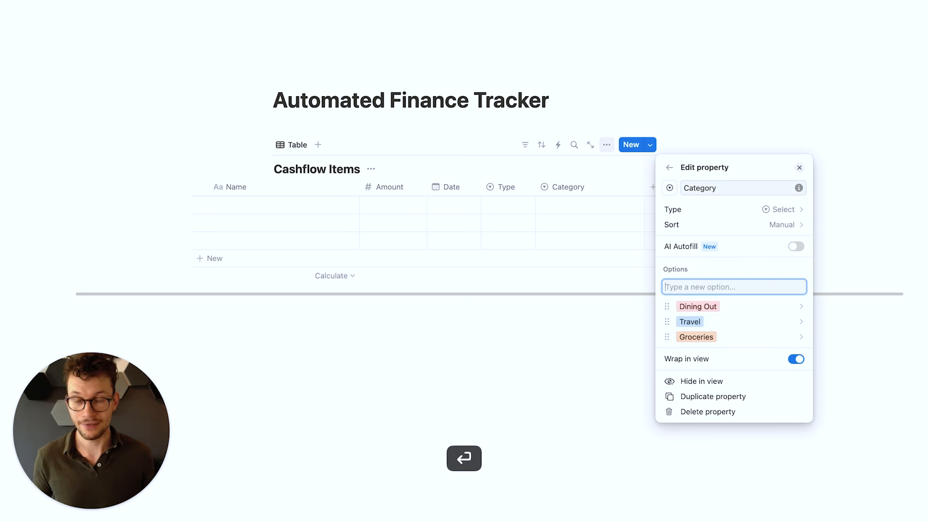
{"action": "left_click", "coordinate": [499, 354]}
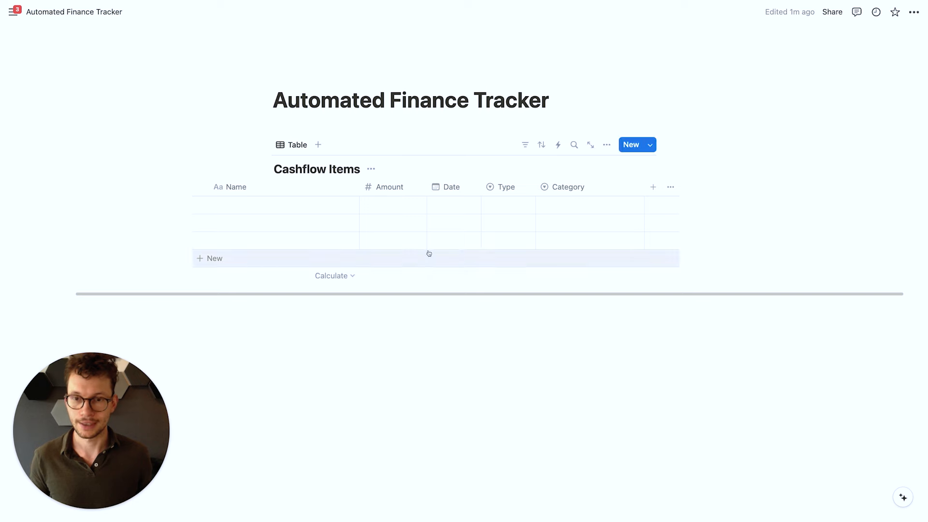
{"action": "scroll", "coordinate": [427, 240], "scroll_direction": "left", "scroll_amount": 3}
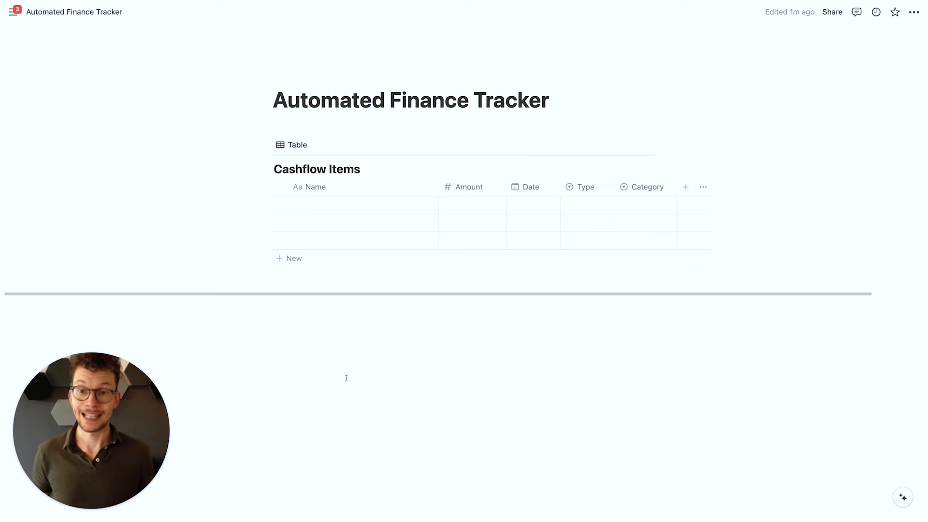
Insert an inline database below the Cashflow Items table and title it Months.
{"action": "left_click", "coordinate": [324, 344]}
{"action": "key", "text": "Return"}
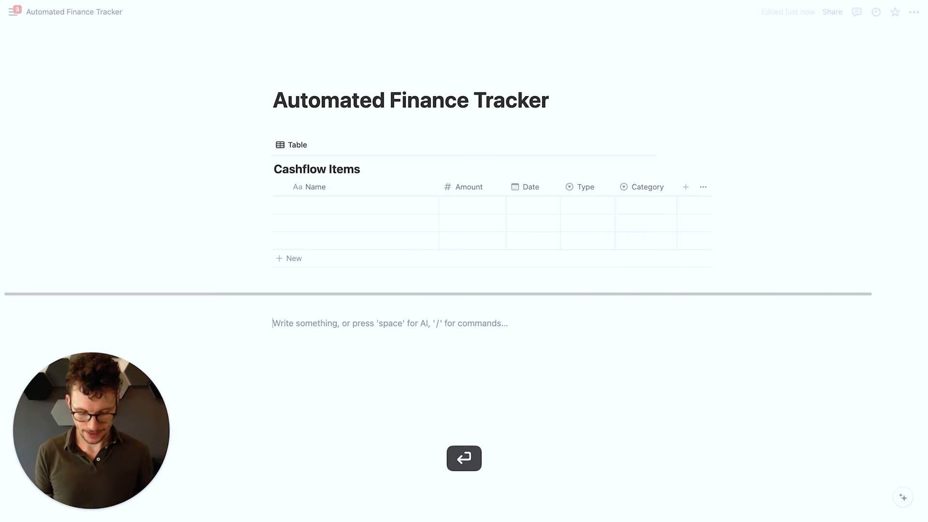
{"action": "type", "text": "/data"}
{"action": "key", "text": "Return"}
{"action": "type", "text": "M"}
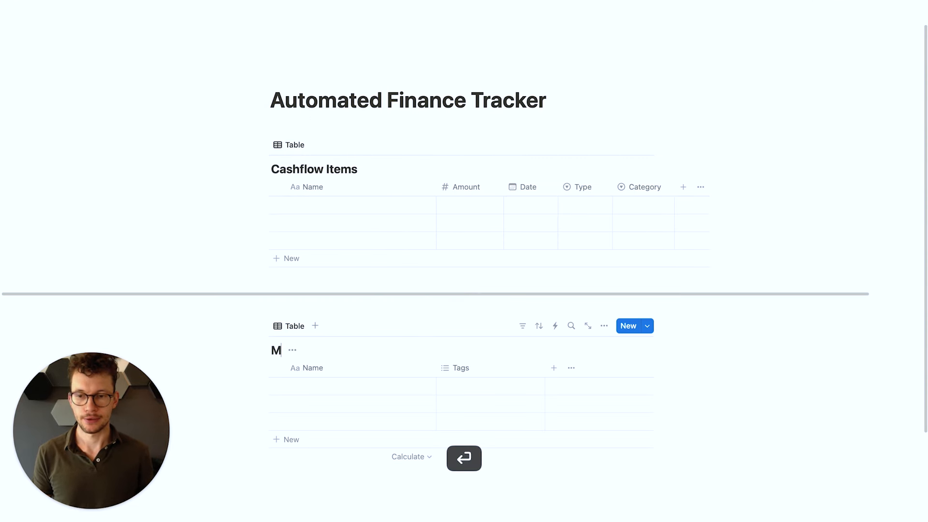
{"action": "type", "text": "onth"}
Delete the Tags property from the Months database and narrow its Name column.
{"action": "scroll", "coordinate": [441, 298], "scroll_direction": "down", "scroll_amount": 3}
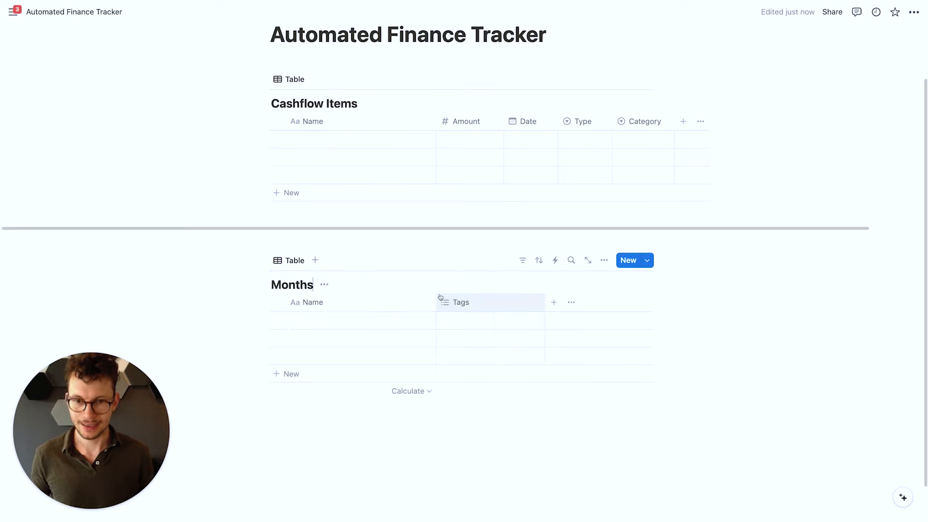
{"action": "left_click", "coordinate": [442, 300]}
{"action": "left_click", "coordinate": [522, 479]}
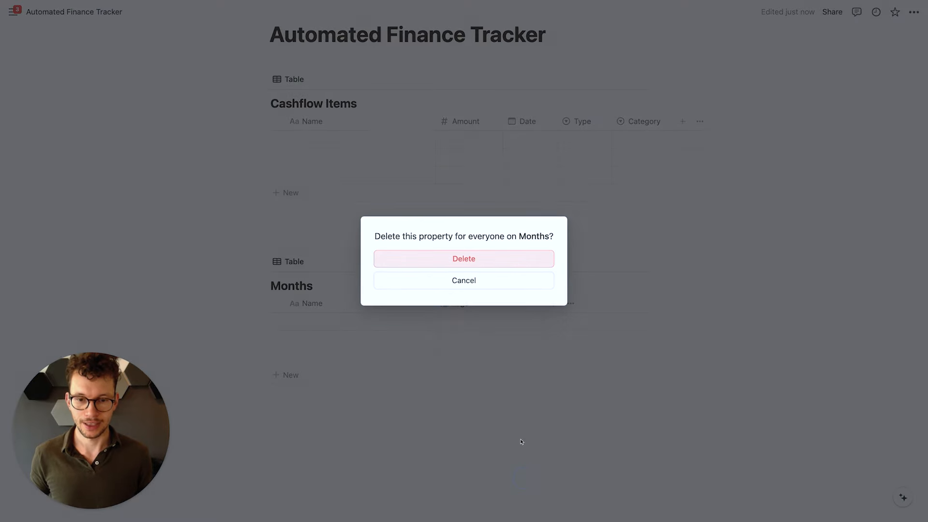
{"action": "left_click", "coordinate": [470, 257]}
{"action": "left_click_drag", "start_coordinate": [437, 303], "coordinate": [368, 301]}
Add a two-way relation named Items from Months to Cashflow Items, with the related property on Cashflow Items named Month.
{"action": "left_click", "coordinate": [378, 304]}
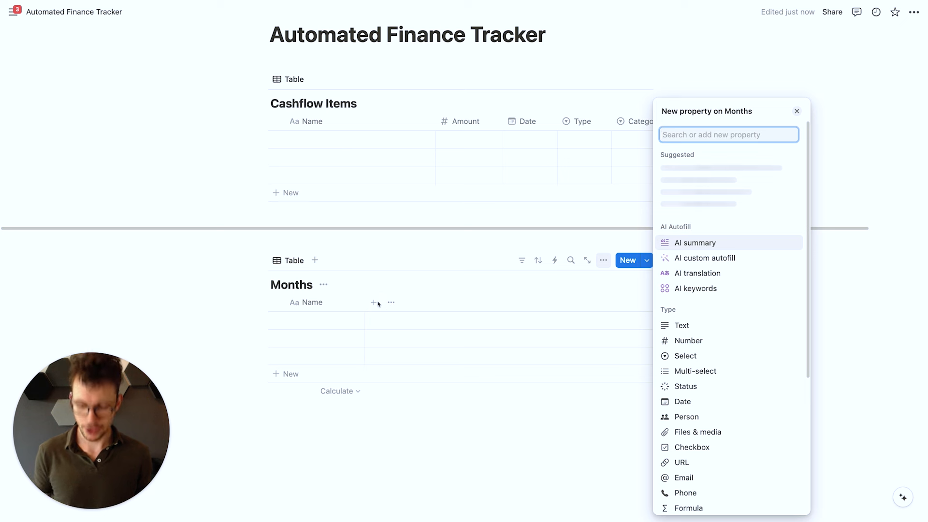
{"action": "type", "text": "rel"}
{"action": "key", "text": "Return"}
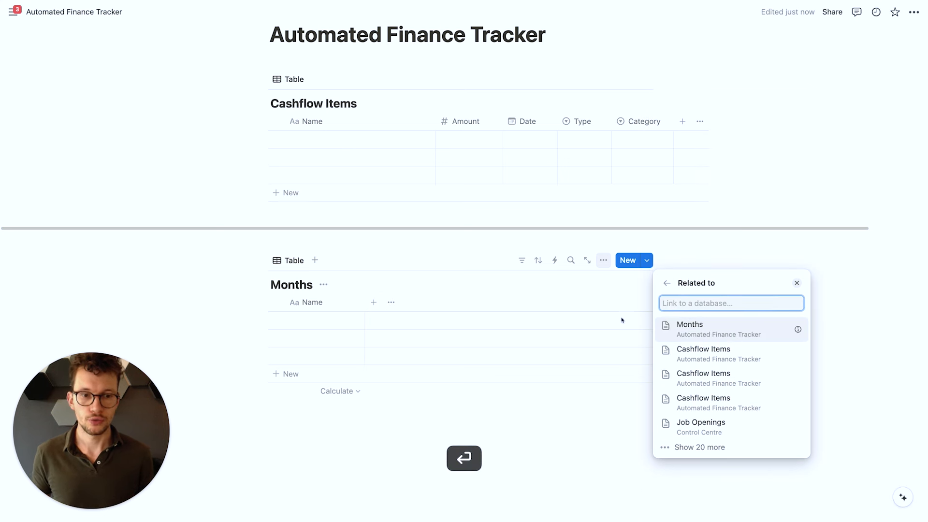
{"action": "left_click", "coordinate": [707, 354]}
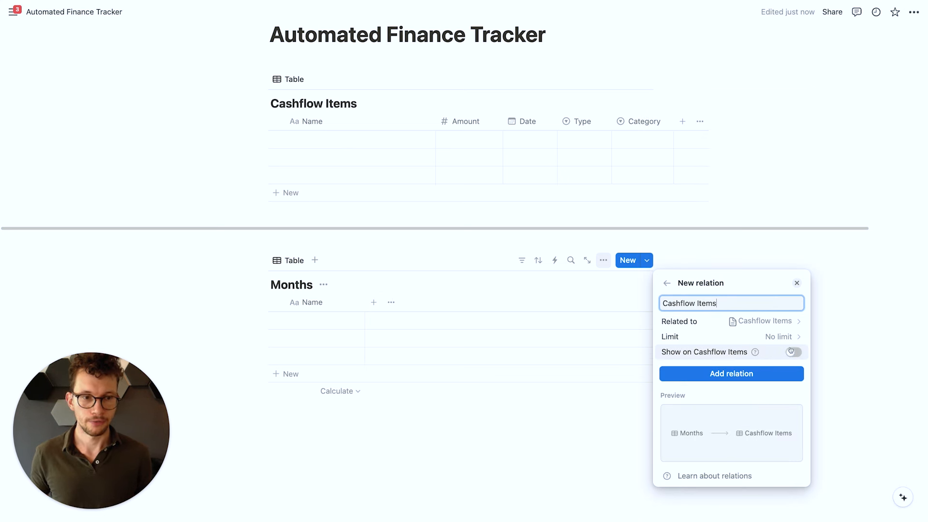
{"action": "left_click", "coordinate": [791, 352]}
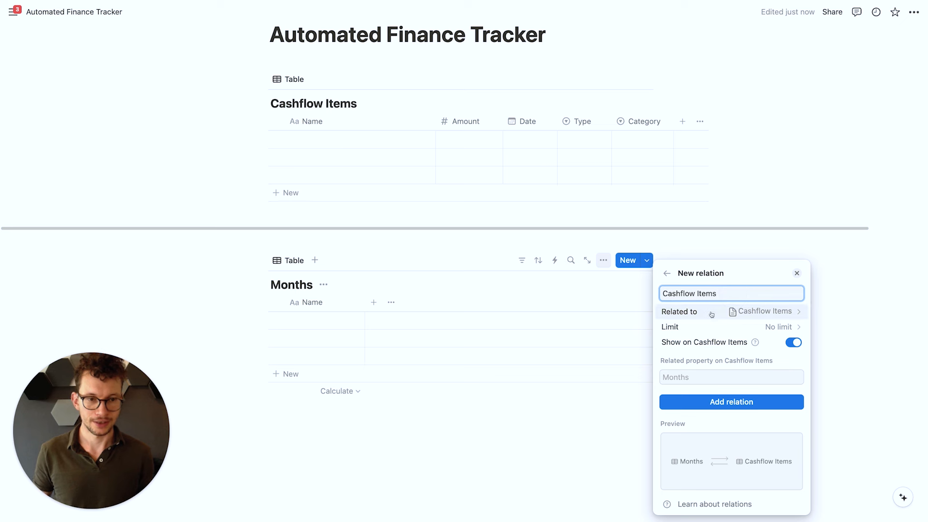
{"action": "key", "text": "super+a"}
{"action": "type", "text": "Ite"}
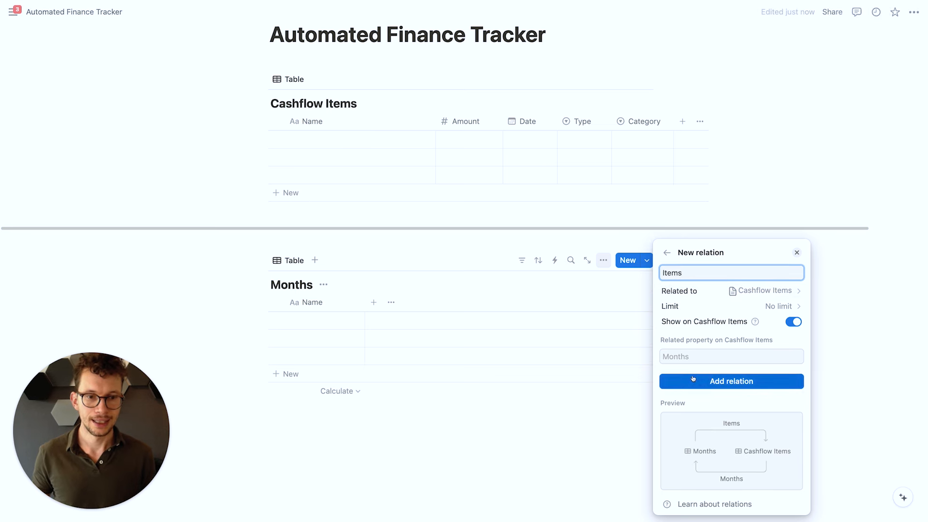
{"action": "left_click", "coordinate": [690, 359]}
{"action": "type", "text": "Month"}
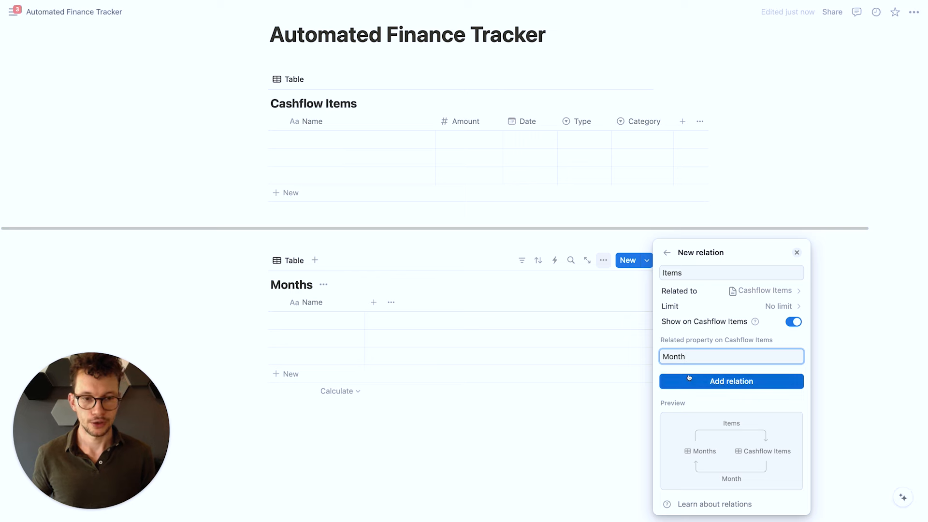
{"action": "left_click", "coordinate": [688, 377]}
{"action": "left_click", "coordinate": [582, 407]}
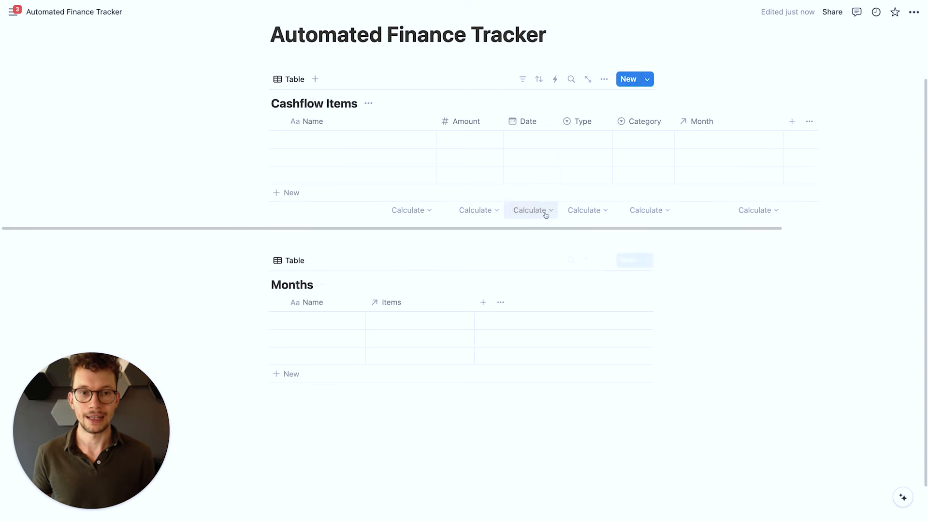
Change the icon of the Month property in Cashflow Items to a solid calendar.
{"action": "left_click", "coordinate": [688, 121]}
{"action": "left_click", "coordinate": [688, 145]}
{"action": "type", "text": "cal"}
{"action": "left_click", "coordinate": [732, 213]}
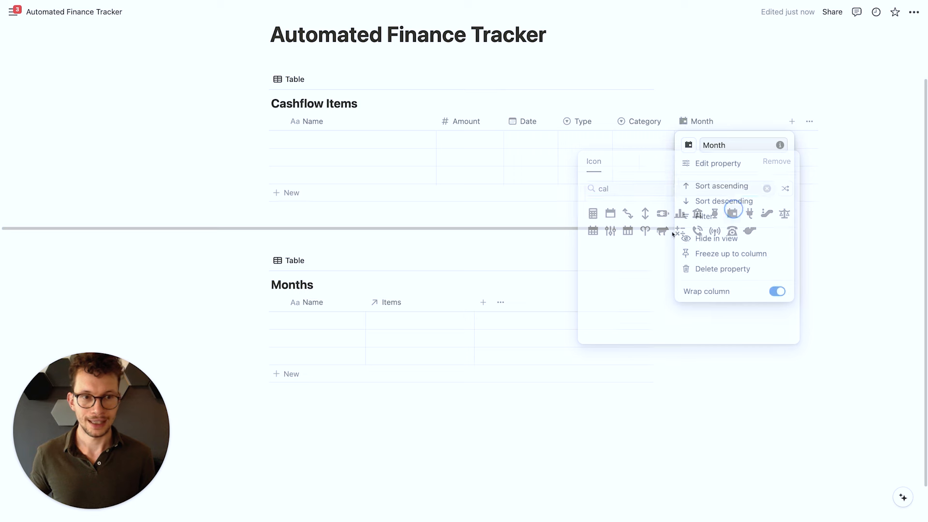
Change the icon of the Items property in Months to a bulleted list.
{"action": "left_click", "coordinate": [380, 303]}
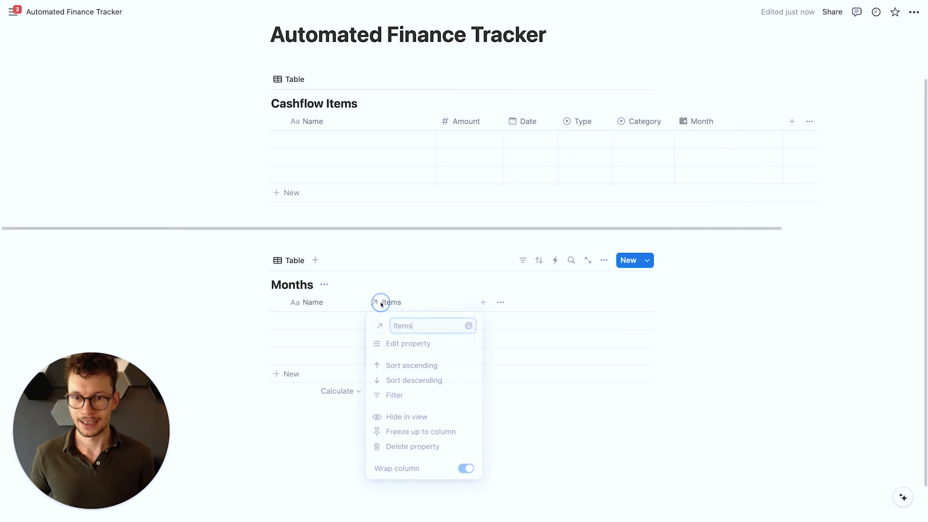
{"action": "left_click", "coordinate": [377, 327]}
{"action": "type", "text": "lin"}
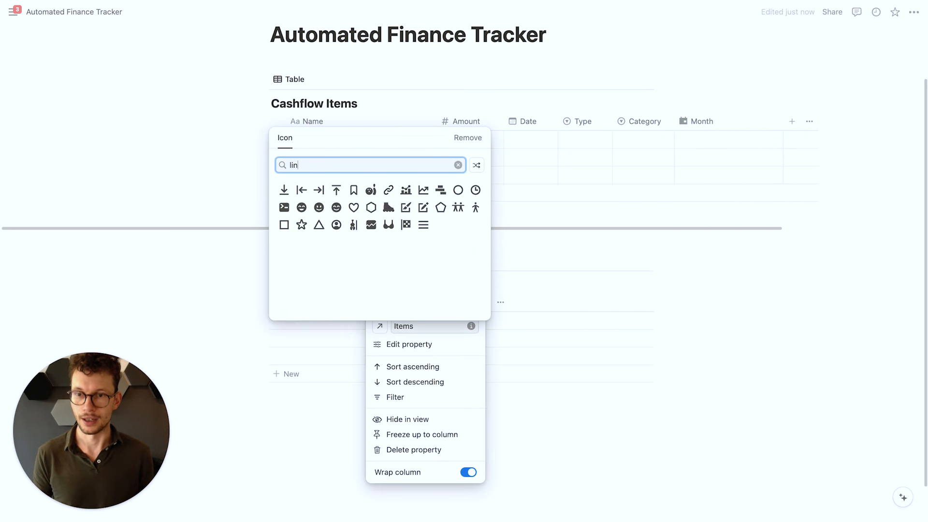
{"action": "key", "text": "BackSpace"}
{"action": "type", "text": "s"}
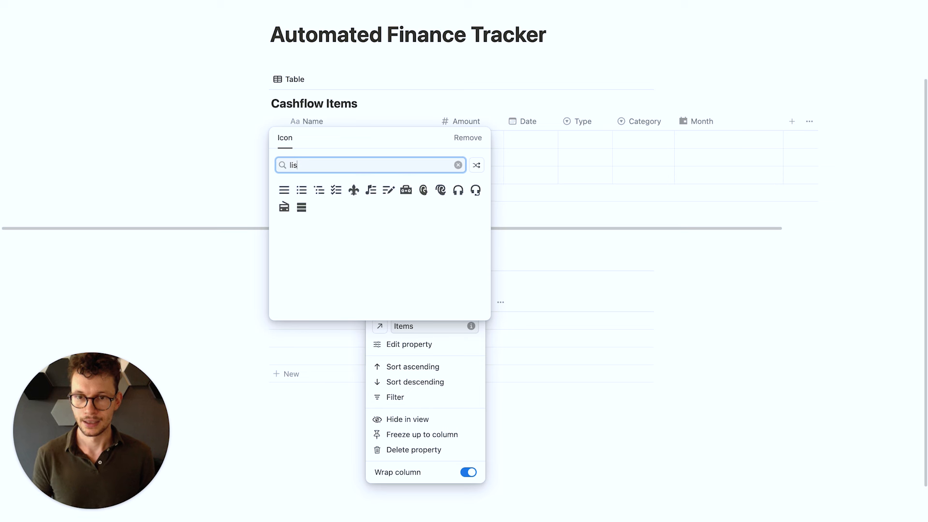
{"action": "left_click", "coordinate": [301, 191]}
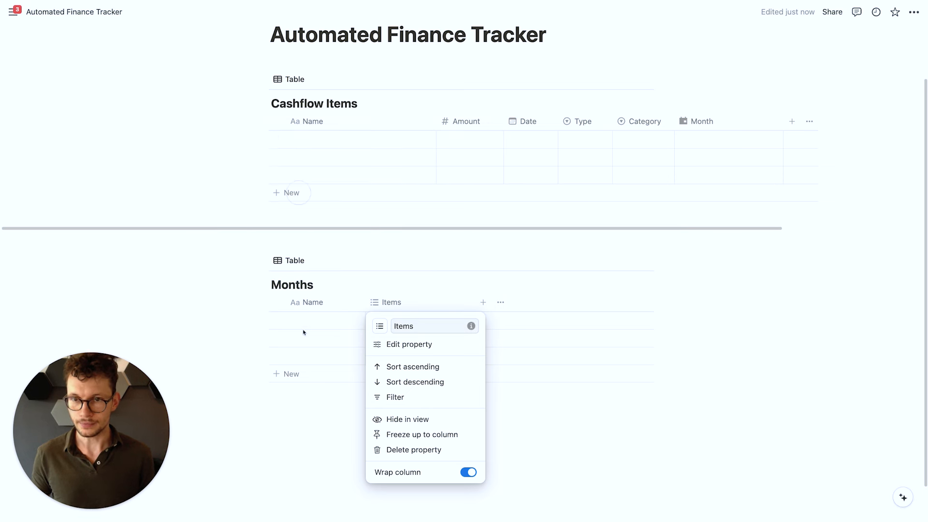
{"action": "left_click", "coordinate": [306, 437]}
Name the three entries in the Months database September, October and November.
{"action": "scroll", "coordinate": [332, 400], "scroll_direction": "down", "scroll_amount": 2}
{"action": "left_click", "coordinate": [303, 279]}
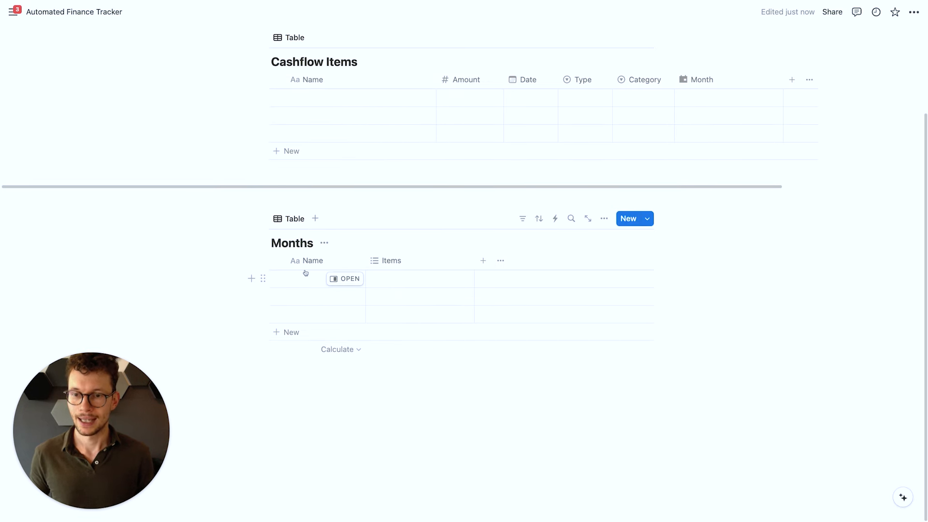
{"action": "type", "text": "S"}
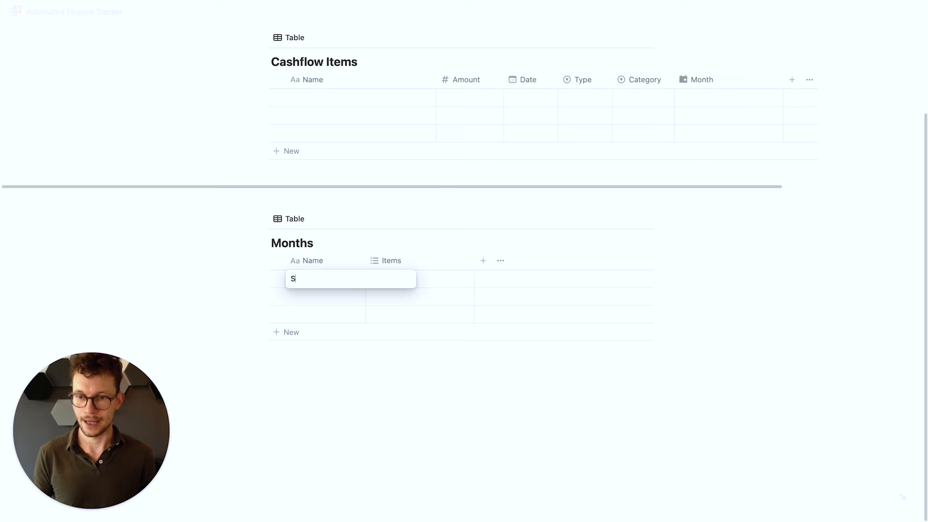
{"action": "type", "text": "eptember"}
{"action": "key", "text": "Return"}
{"action": "type", "text": "October"}
{"action": "key", "text": "Return"}
{"action": "type", "text": "November"}
{"action": "key", "text": "Return"}
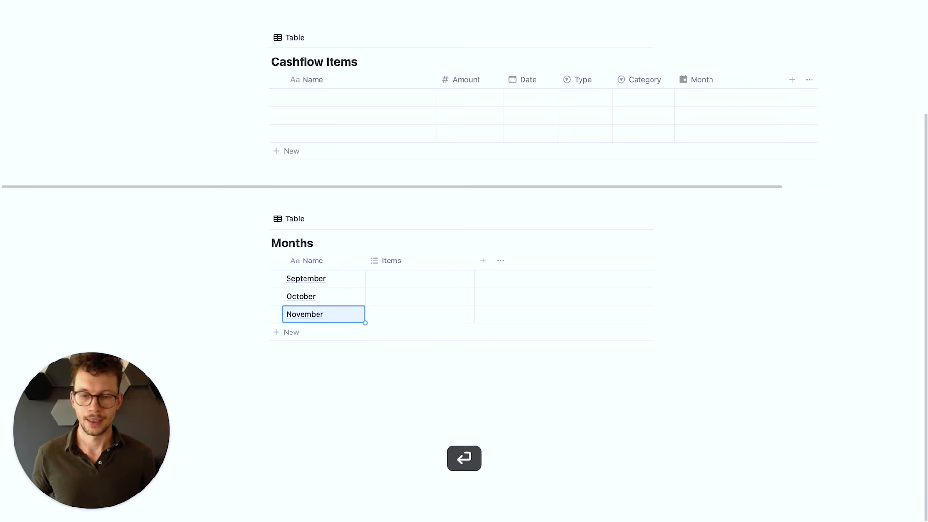
Name the three Cashflow Items entries Shopping at Costco, Coffee and Ice Cream.
{"action": "left_click", "coordinate": [323, 97]}
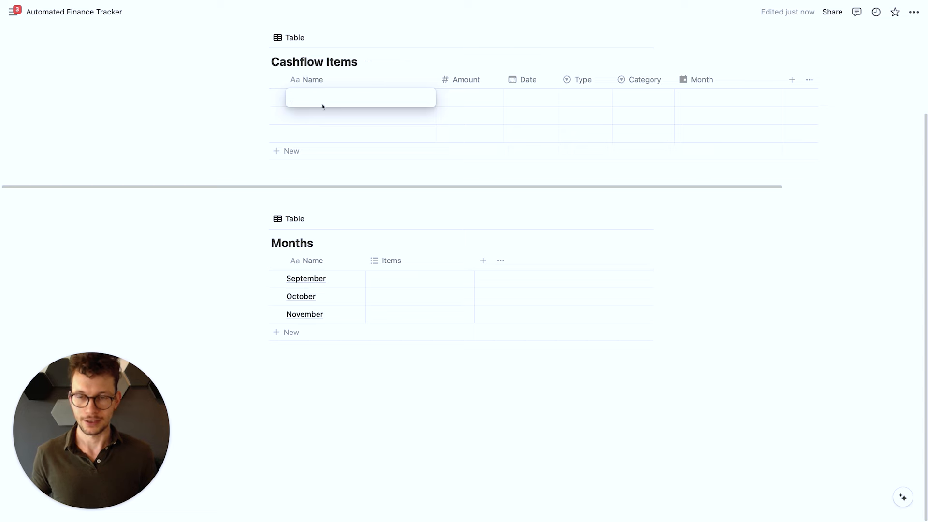
{"action": "scroll", "coordinate": [219, 155], "scroll_direction": "up", "scroll_amount": 3}
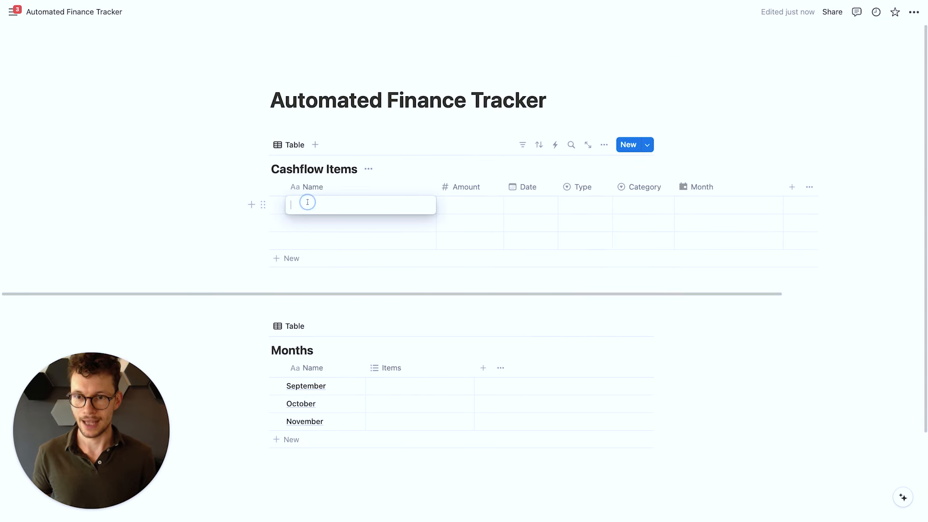
{"action": "type", "text": "Shopping at Costco"}
{"action": "key", "text": "Return"}
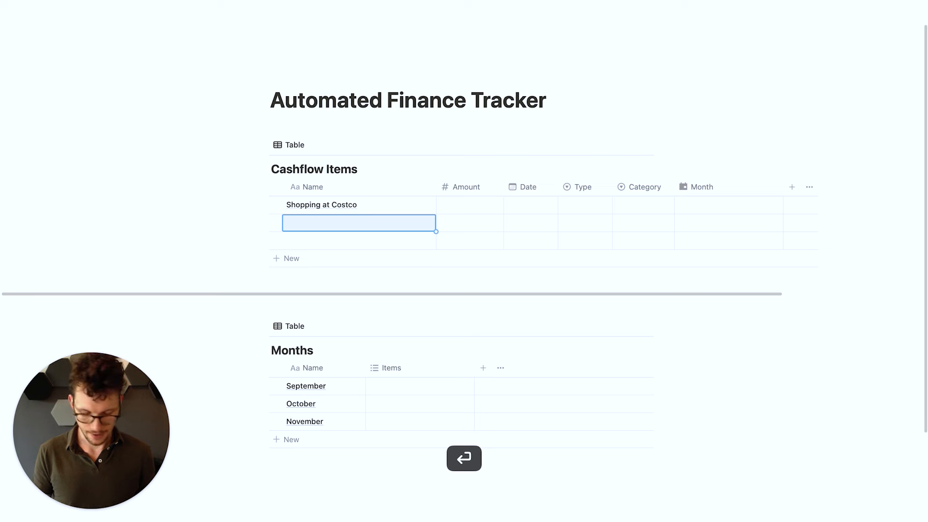
{"action": "type", "text": "Coffee"}
{"action": "key", "text": "Return"}
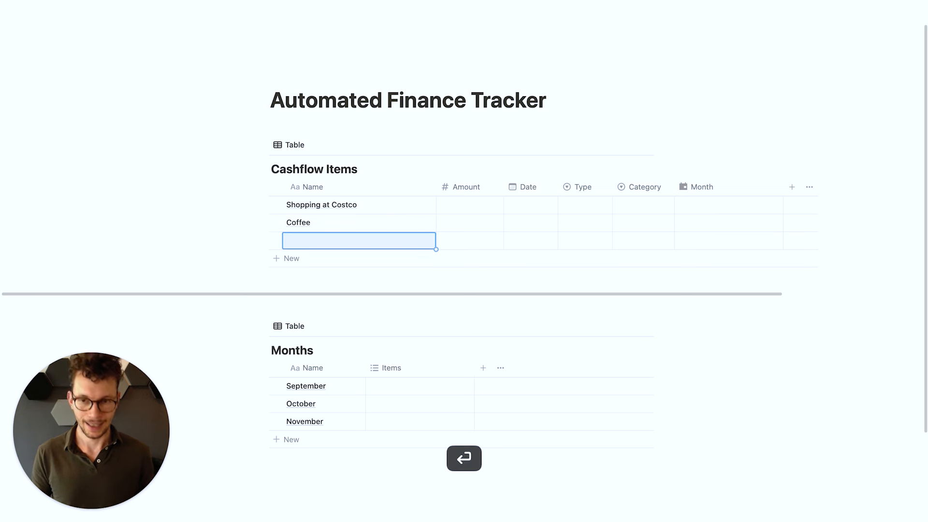
{"action": "type", "text": "I"}
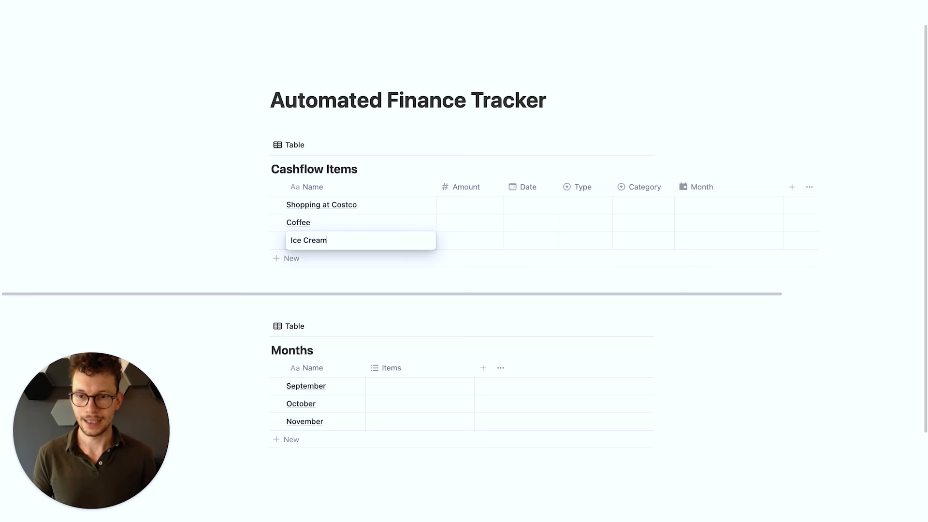
{"action": "type", "text": "ce Cream"}
{"action": "key", "text": "Return"}
Set the amounts to 55 for Shopping at Costco, 5 for Coffee and 30 for Ice Cream.
{"action": "left_click", "coordinate": [449, 203]}
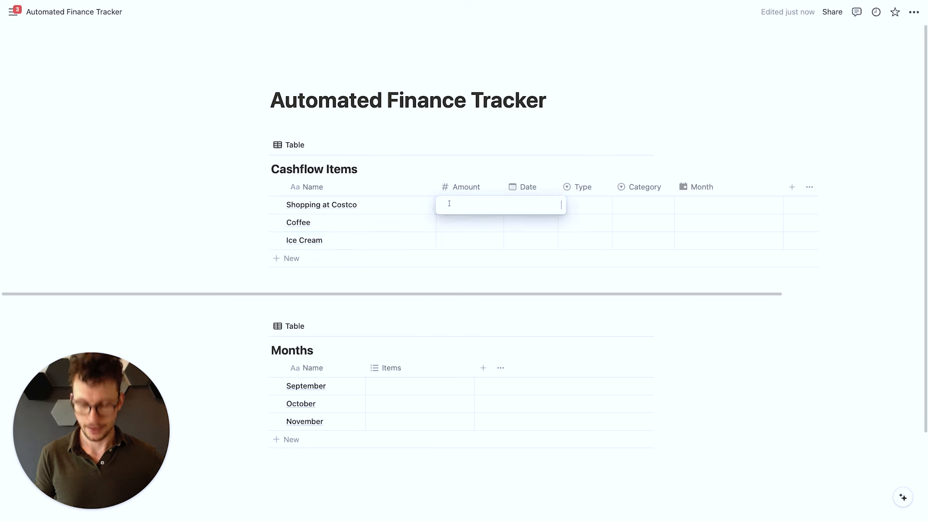
{"action": "type", "text": "55"}
{"action": "key", "text": "Return"}
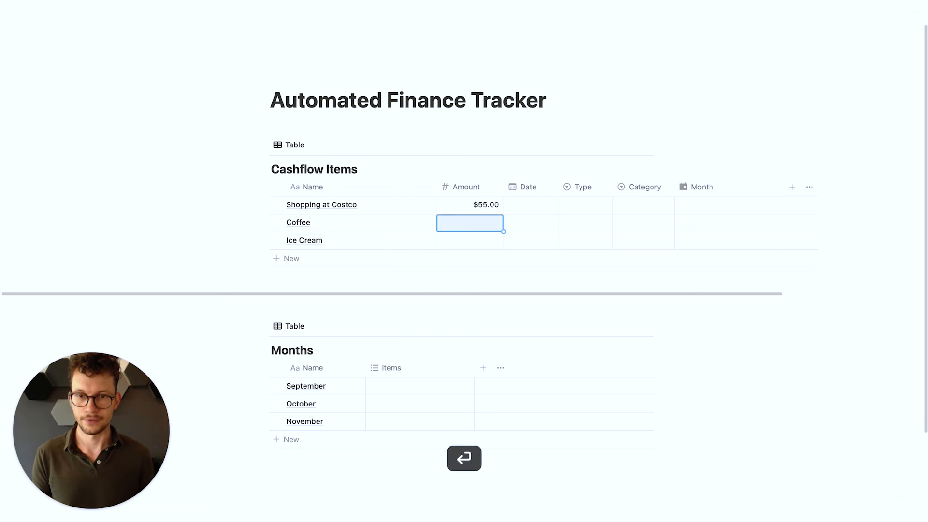
{"action": "type", "text": "5"}
{"action": "key", "text": "Return"}
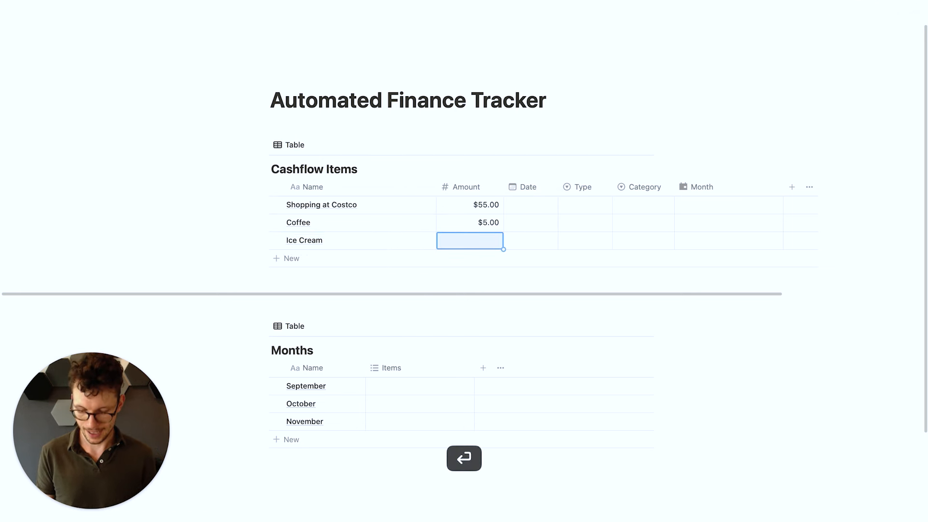
{"action": "type", "text": "30"}
{"action": "key", "text": "Return"}
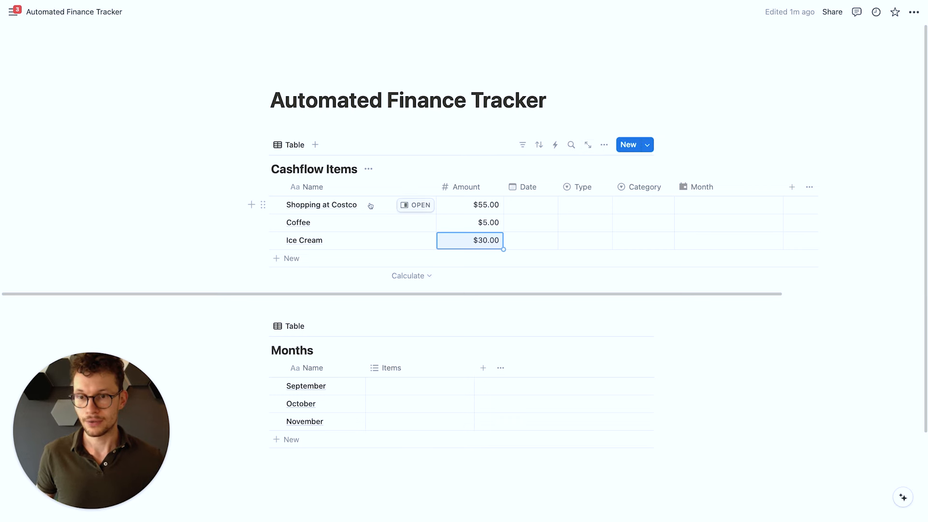
Select all three cashflow items and link them to September in the Month relation.
{"action": "left_click_drag", "start_coordinate": [197, 201], "coordinate": [296, 242]}
{"action": "left_click", "coordinate": [516, 142]}
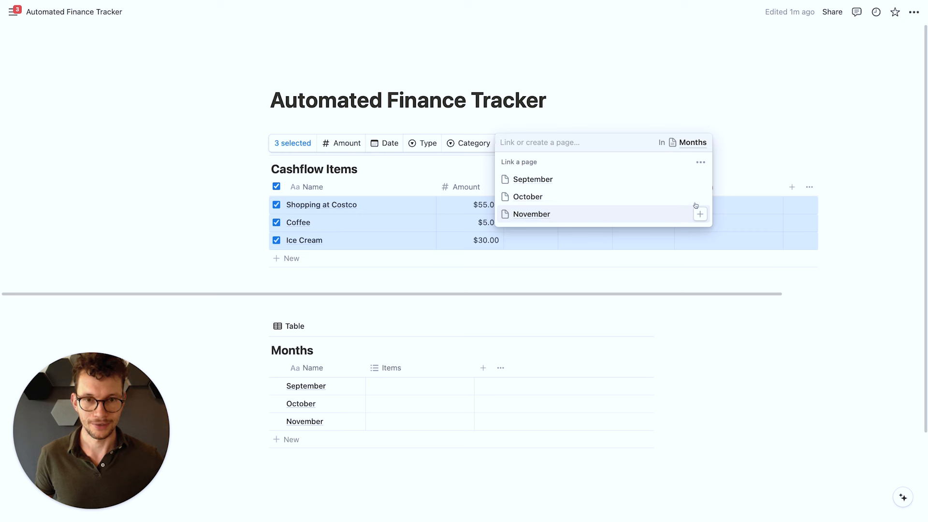
{"action": "left_click", "coordinate": [700, 179]}
{"action": "left_click", "coordinate": [310, 112]}
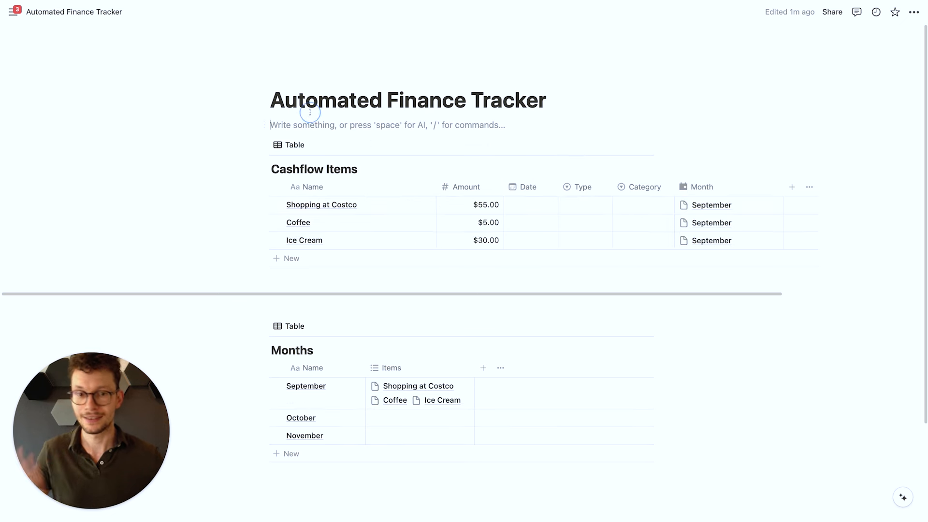
Set the category to Groceries for Shopping at Costco and to Travel for Coffee and Ice Cream.
{"action": "left_click", "coordinate": [634, 208]}
{"action": "left_click", "coordinate": [652, 271]}
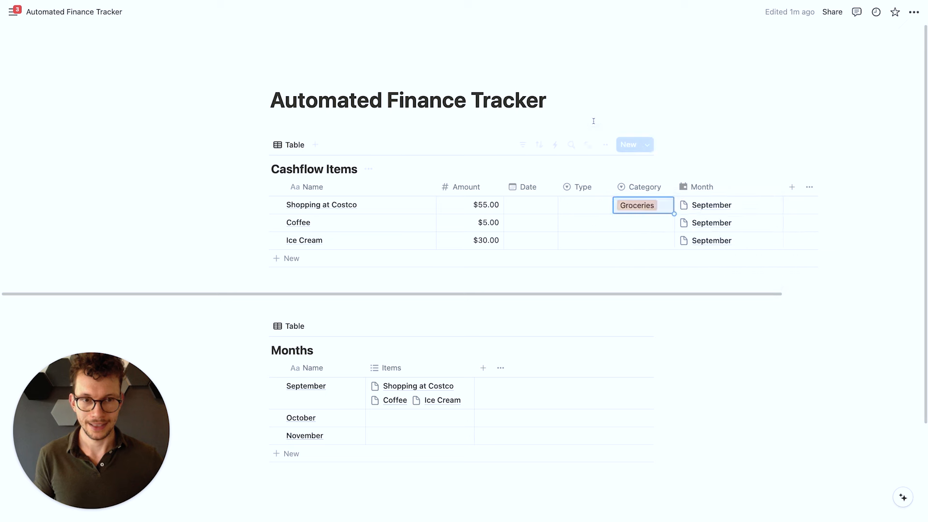
{"action": "left_click", "coordinate": [629, 223]}
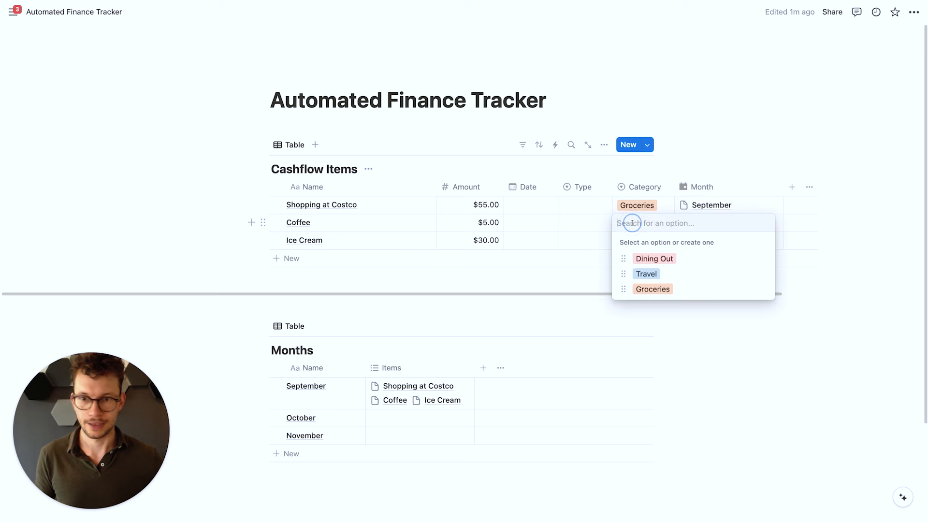
{"action": "left_click", "coordinate": [648, 275]}
{"action": "left_click", "coordinate": [608, 129]}
{"action": "left_click", "coordinate": [628, 240]}
{"action": "left_click", "coordinate": [633, 291]}
Turn off text wrapping for the Items column in the Months database.
{"action": "scroll", "coordinate": [483, 290], "scroll_direction": "down", "scroll_amount": 3}
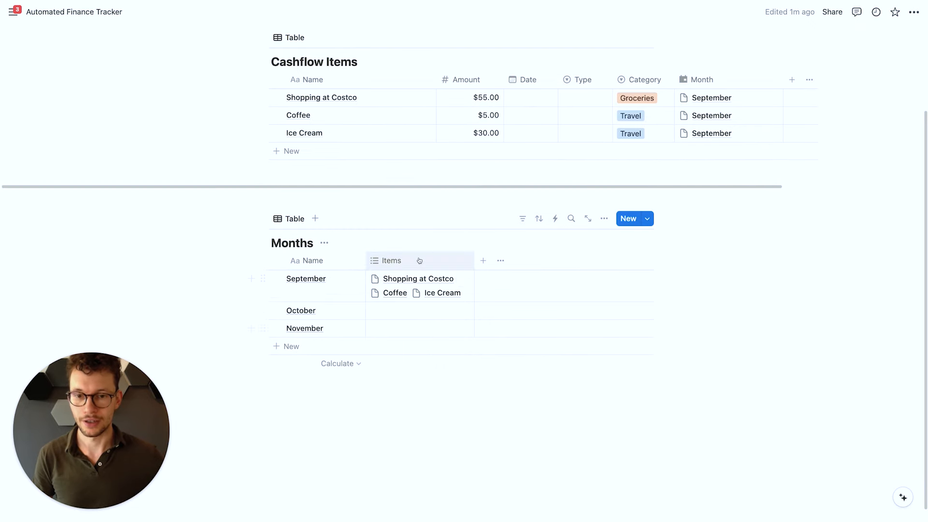
{"action": "left_click", "coordinate": [404, 262]}
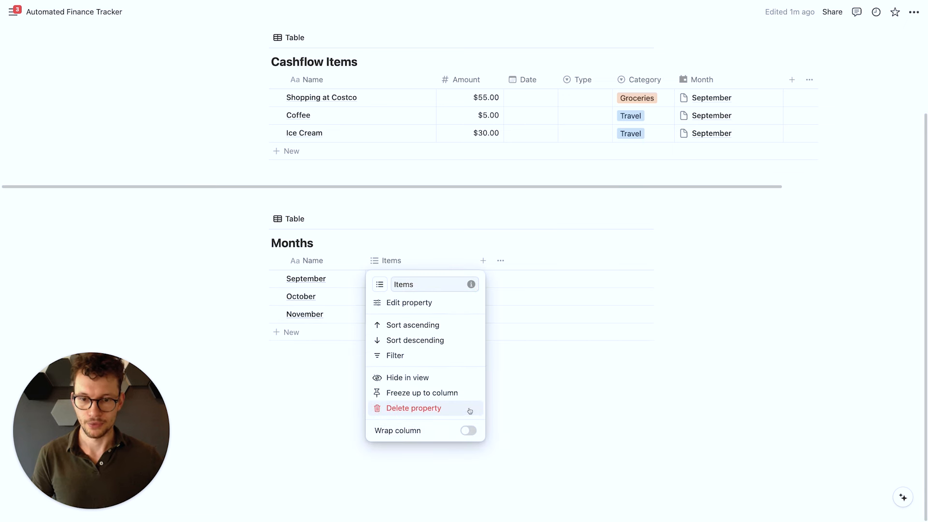
{"action": "left_click", "coordinate": [523, 408]}
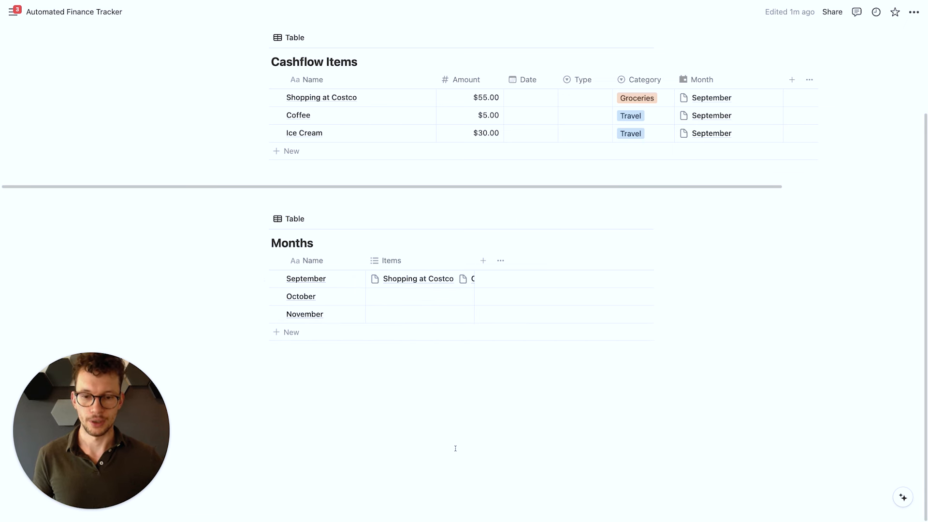
Add a formula property named Total Spent with a circled up-arrow icon to the Months database.
{"action": "left_click", "coordinate": [483, 261]}
{"action": "type", "text": "form"}
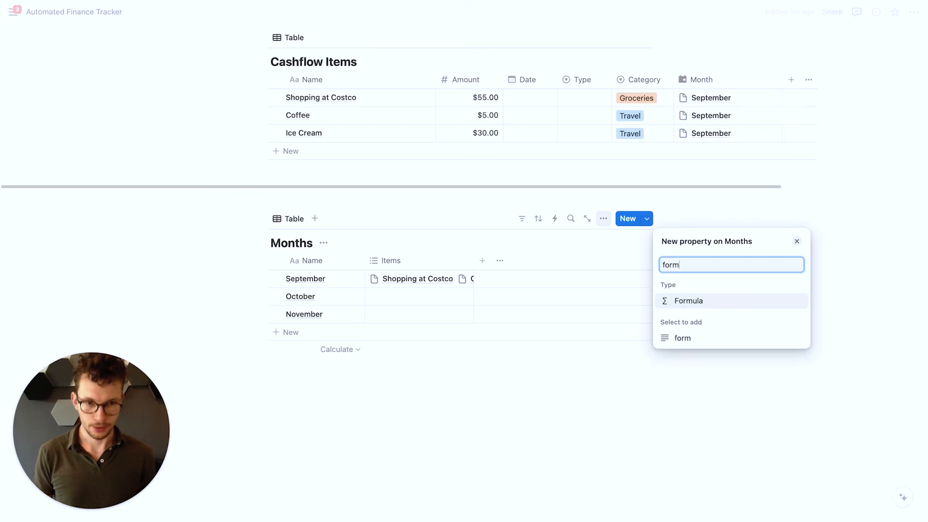
{"action": "key", "text": "Return"}
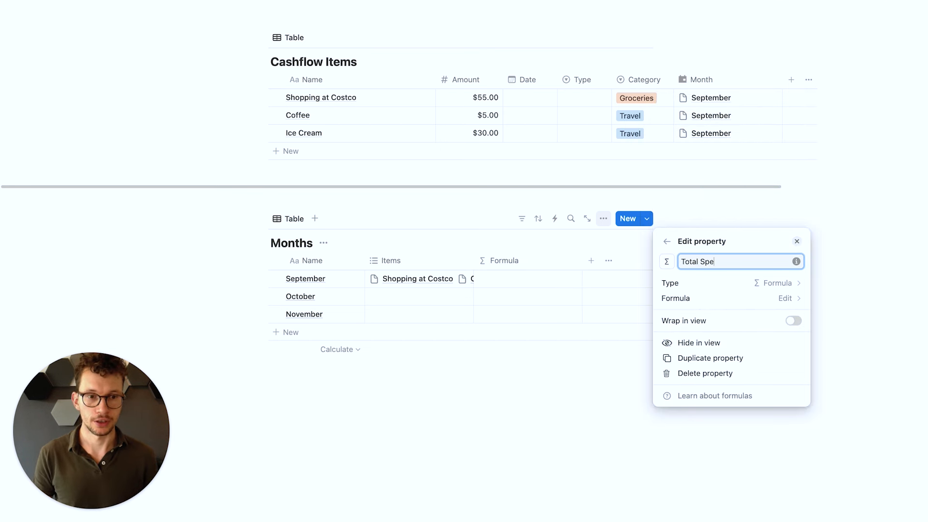
{"action": "type", "text": "Total Spendt"}
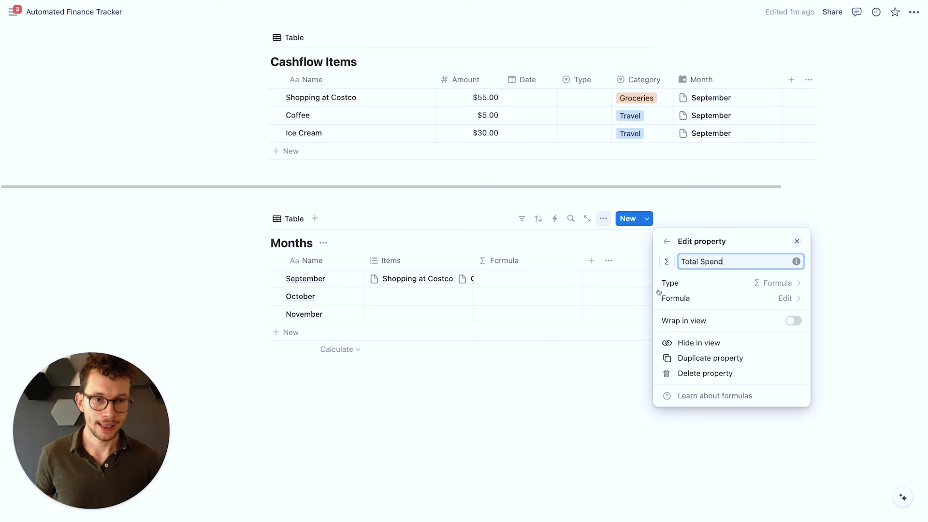
{"action": "left_click", "coordinate": [672, 263]}
{"action": "type", "text": "arrow"}
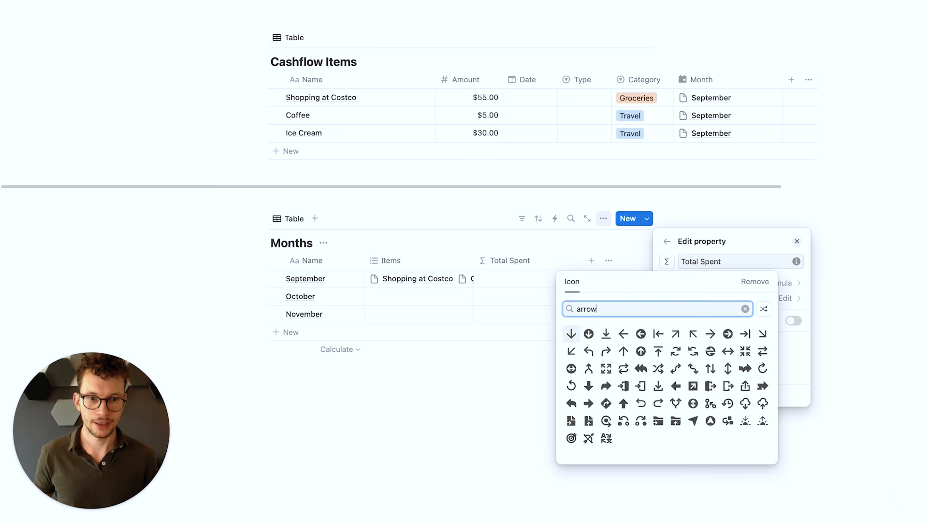
{"action": "left_click", "coordinate": [641, 351]}
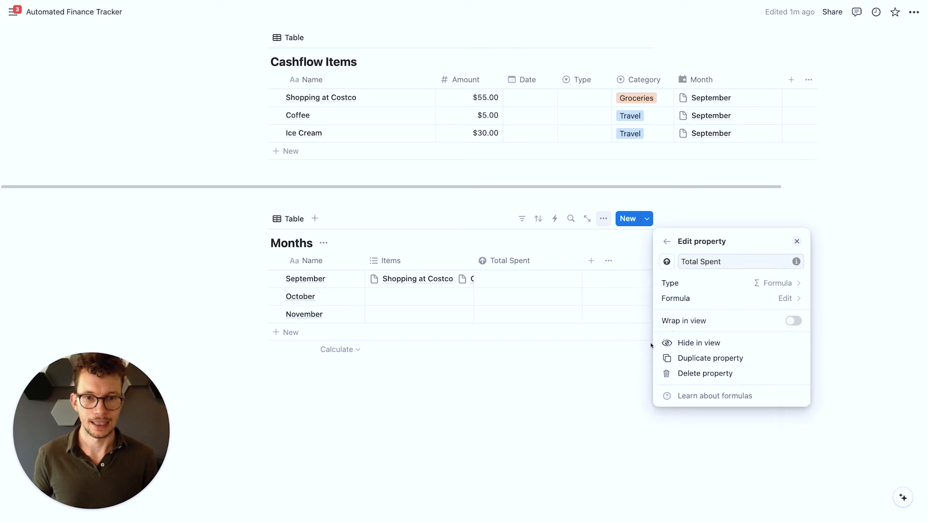
Start the Total Spent formula by filtering Items to outflows with Items.filter(current.Type=="Outflow").
{"action": "left_click", "coordinate": [678, 299]}
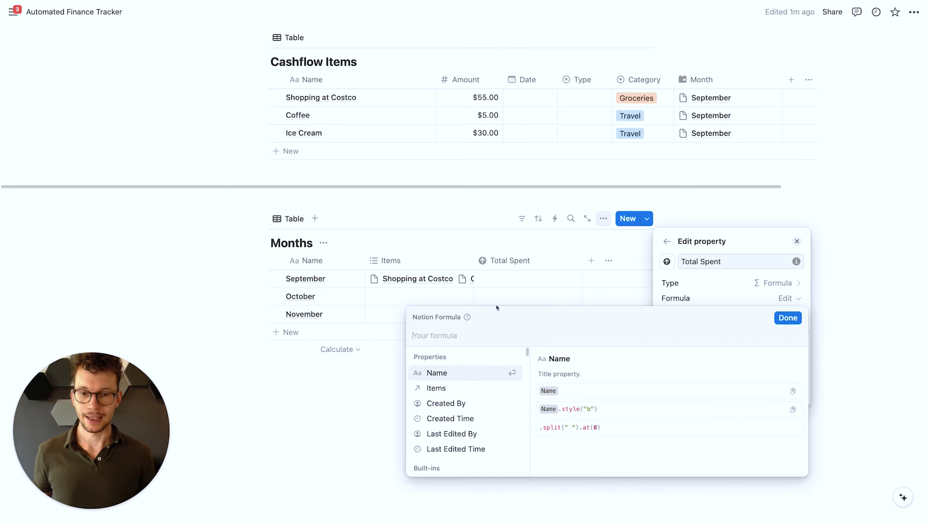
{"action": "type", "text": "it"}
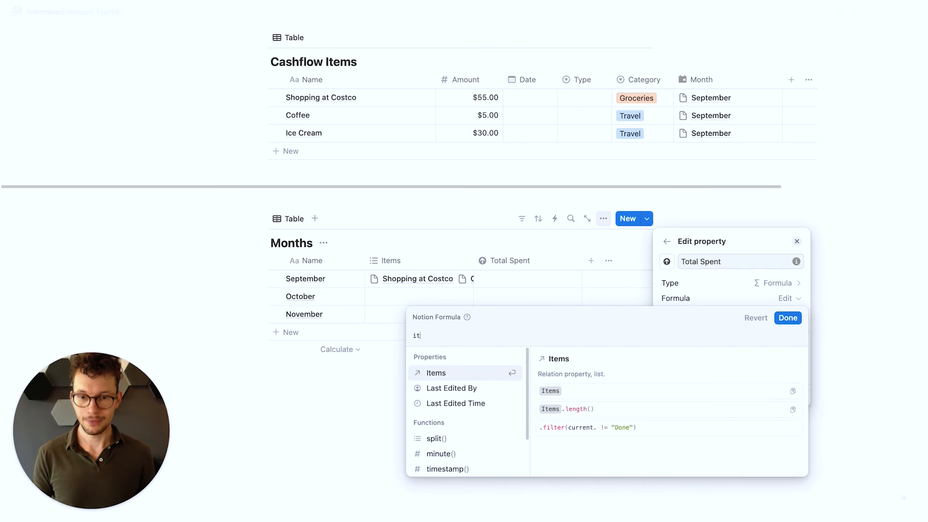
{"action": "key", "text": "Return"}
{"action": "type", "text": ".fil"}
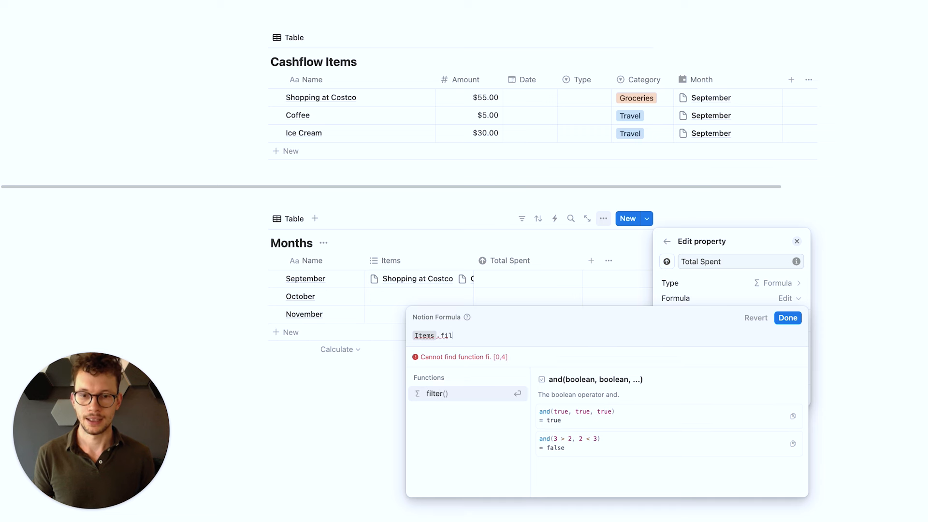
{"action": "key", "text": "Return"}
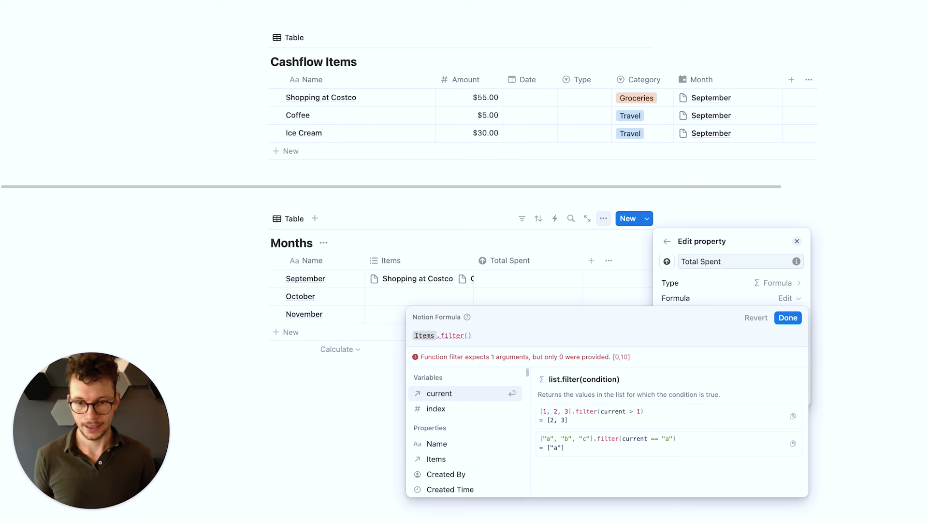
{"action": "key", "text": "Return"}
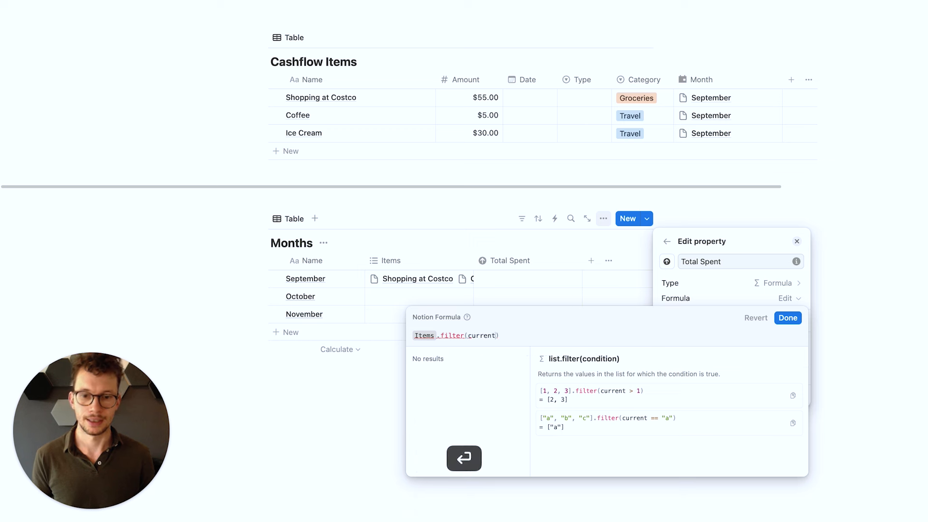
{"action": "type", "text": "."}
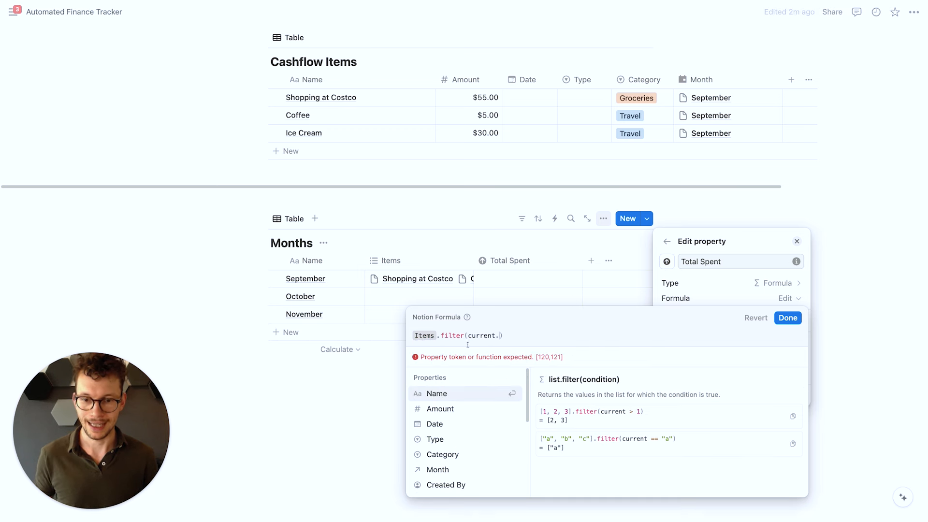
{"action": "left_click", "coordinate": [452, 437]}
{"action": "type", "text": "=="}
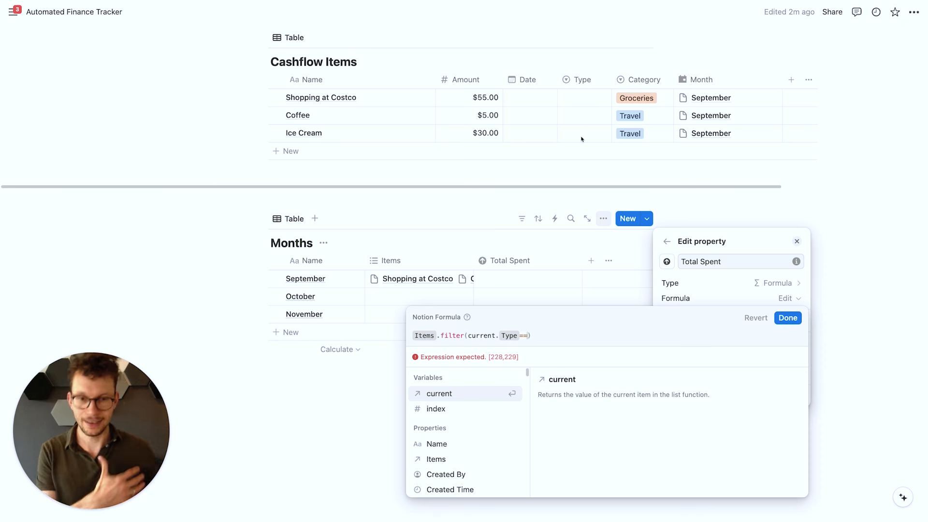
{"action": "type", "text": "\"0"}
{"action": "type", "text": "utfl"}
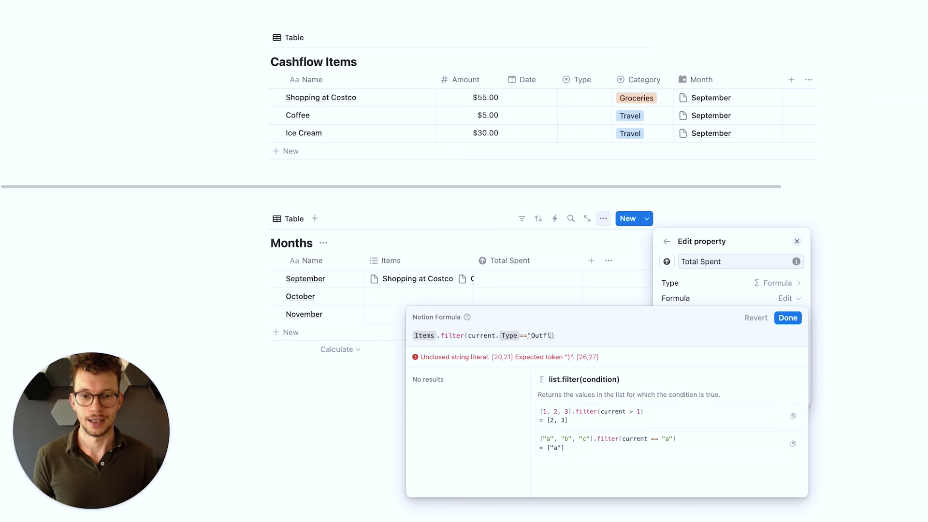
{"action": "type", "text": "ow\""}
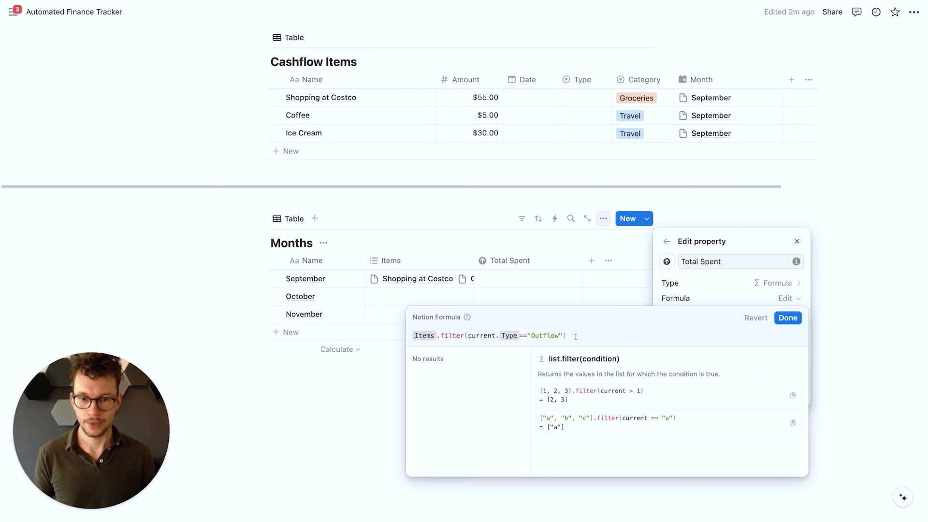
Complete the Total Spent formula by appending .map(current.Amount).sum(), save it, and narrow the column.
{"action": "type", "text": ".map"}
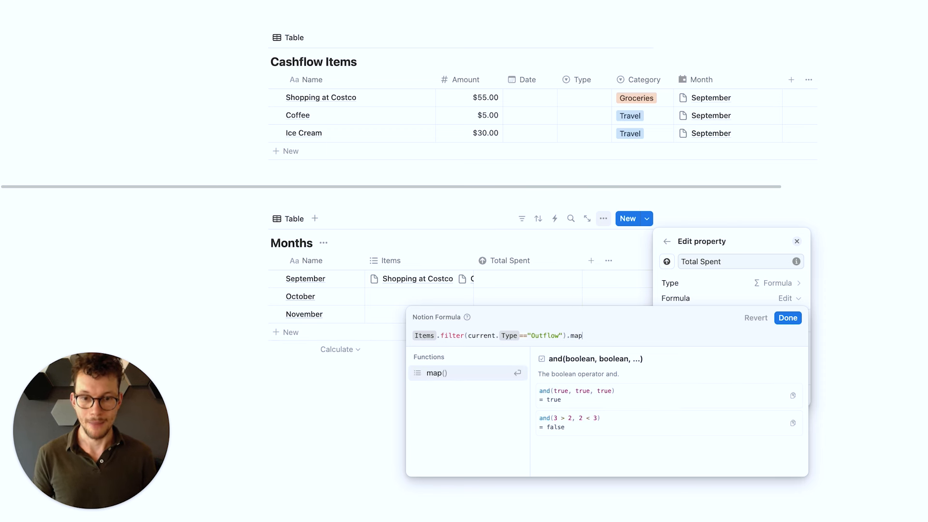
{"action": "key", "text": "Return"}
{"action": "key", "text": "Return"}
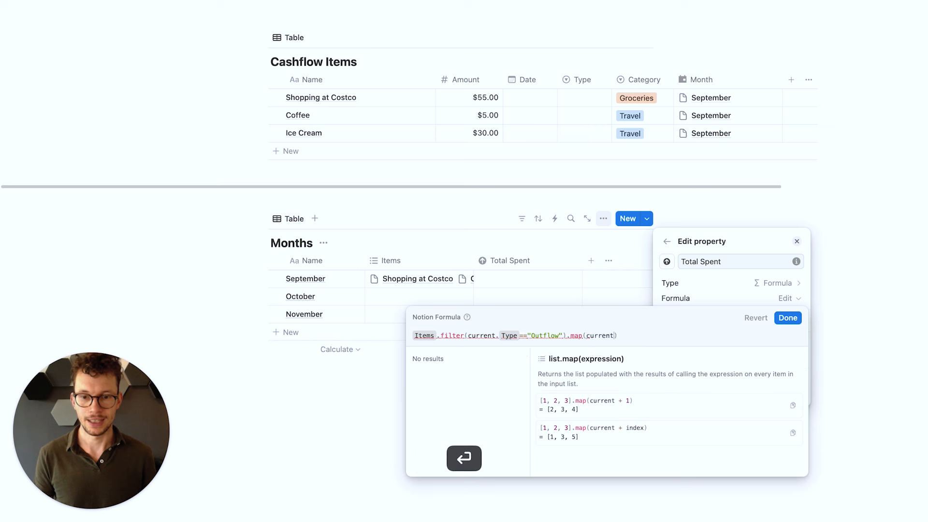
{"action": "type", "text": "."}
{"action": "left_click", "coordinate": [445, 407]}
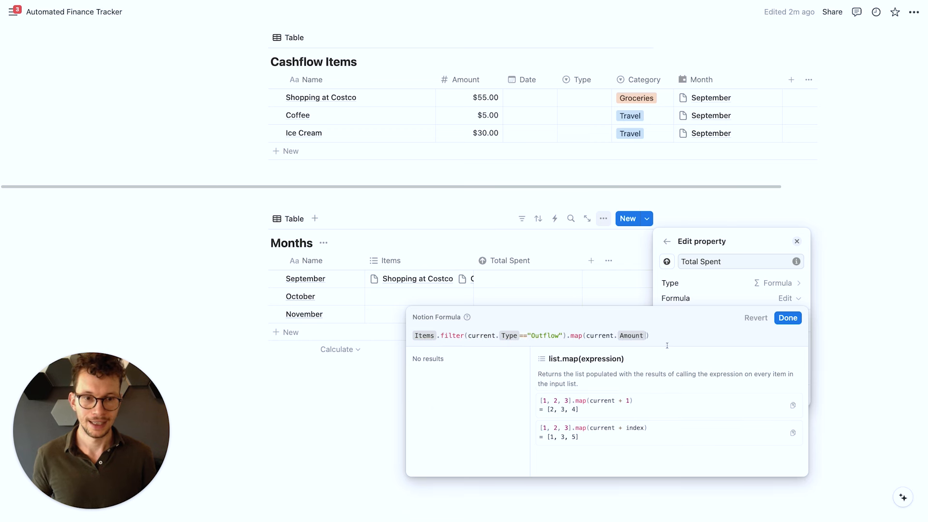
{"action": "type", "text": ".sum"}
{"action": "key", "text": "Return"}
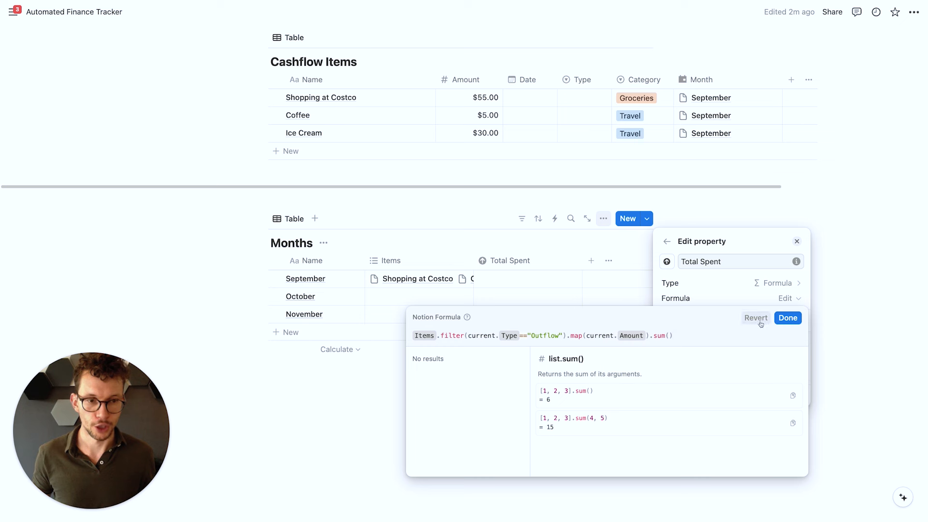
{"action": "left_click", "coordinate": [784, 318]}
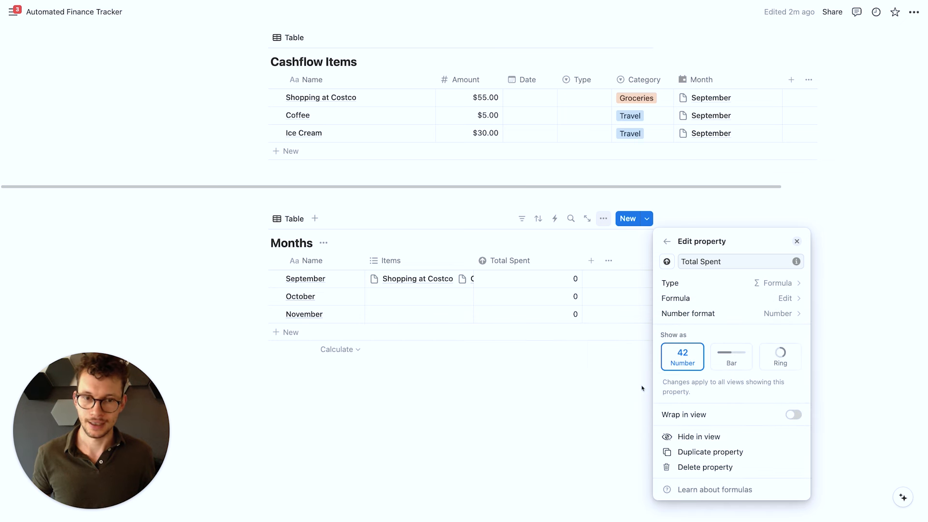
{"action": "left_click", "coordinate": [609, 389]}
{"action": "left_click_drag", "start_coordinate": [584, 253], "coordinate": [546, 253]}
Set the type to Outflow for Shopping at Costco, Coffee and Ice Cream.
{"action": "left_click", "coordinate": [590, 100]}
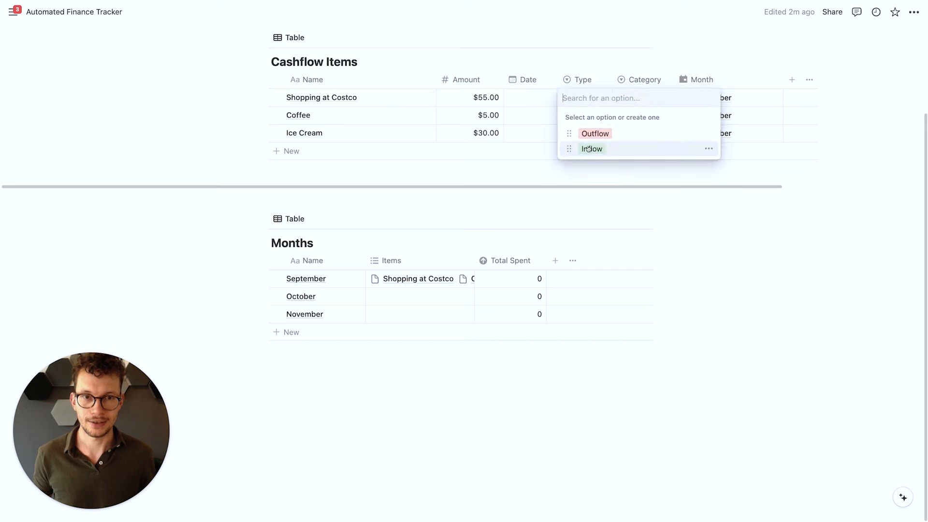
{"action": "left_click", "coordinate": [594, 131]}
{"action": "left_click_drag", "start_coordinate": [612, 105], "coordinate": [607, 132]}
Format the Total Spent property in Months as US Dollar and narrow its column slightly.
{"action": "left_click", "coordinate": [534, 262]}
{"action": "left_click", "coordinate": [513, 303]}
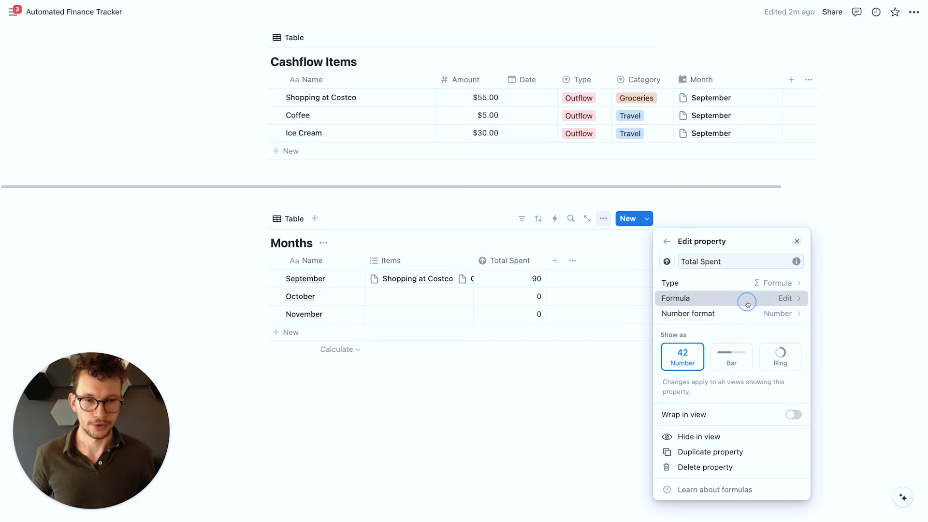
{"action": "left_click", "coordinate": [768, 314]}
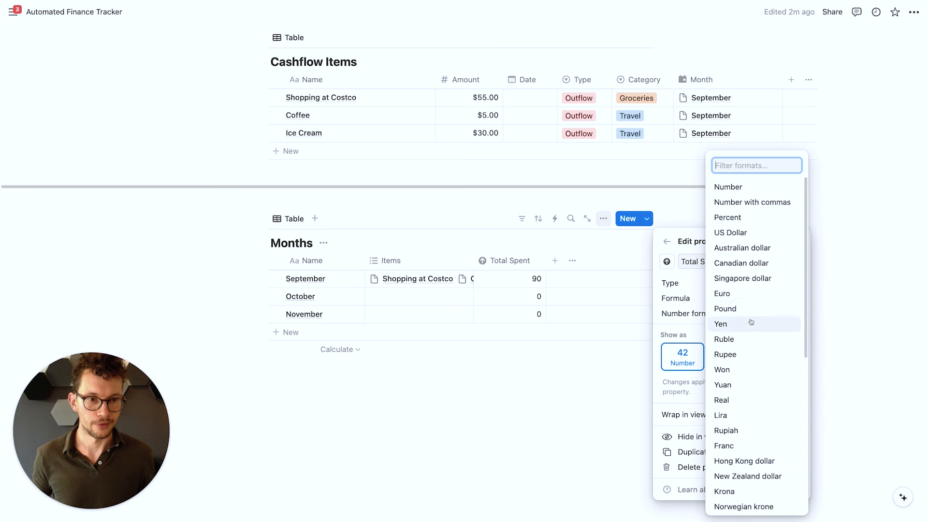
{"action": "left_click", "coordinate": [730, 232]}
{"action": "left_click", "coordinate": [603, 355]}
{"action": "left_click_drag", "start_coordinate": [545, 261], "coordinate": [541, 261]}
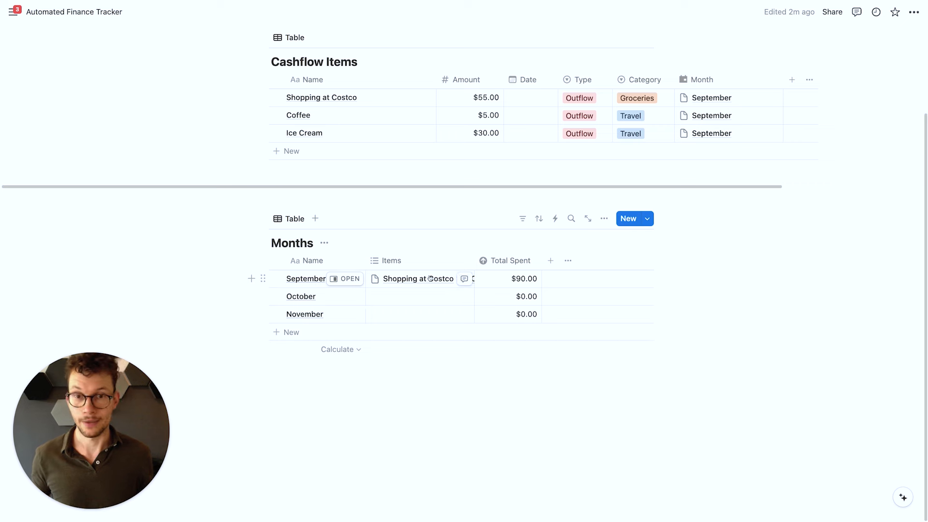
Duplicate the Total Spent property in the Months database and rename the copy Travel.
{"action": "scroll", "coordinate": [428, 261], "scroll_direction": "up", "scroll_amount": 3}
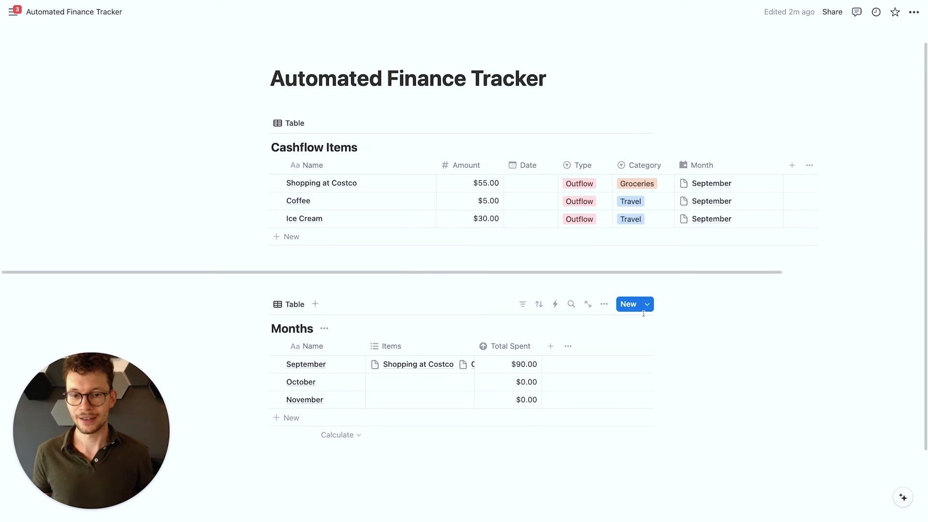
{"action": "scroll", "coordinate": [640, 317], "scroll_direction": "down", "scroll_amount": 1}
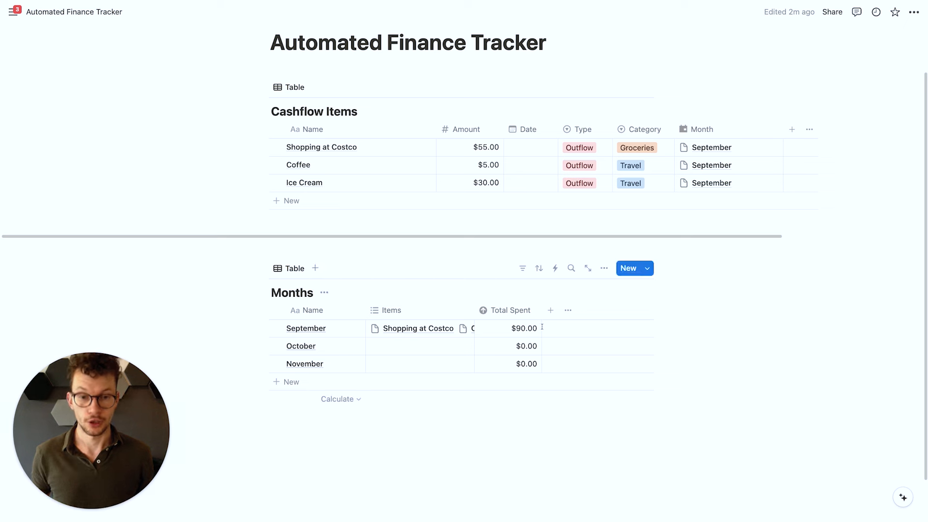
{"action": "left_click", "coordinate": [505, 311]}
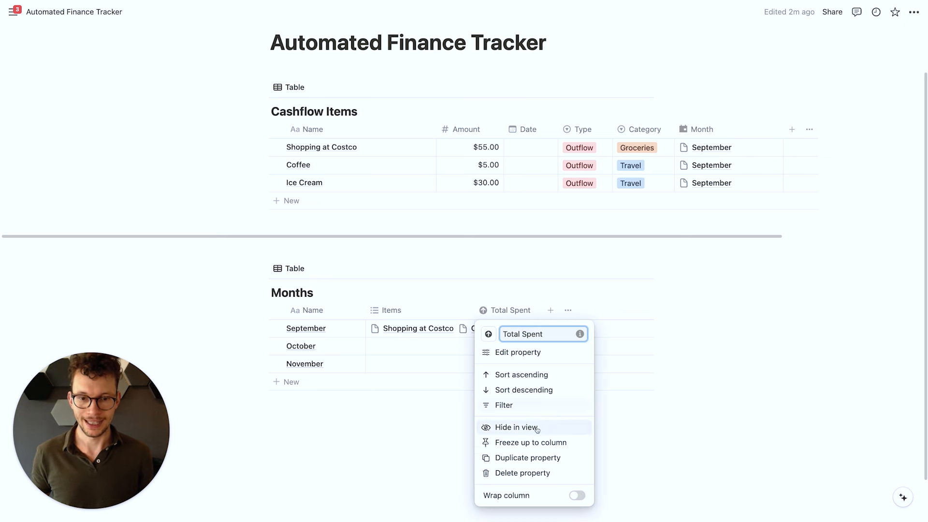
{"action": "left_click", "coordinate": [524, 457]}
{"action": "left_click", "coordinate": [589, 310]}
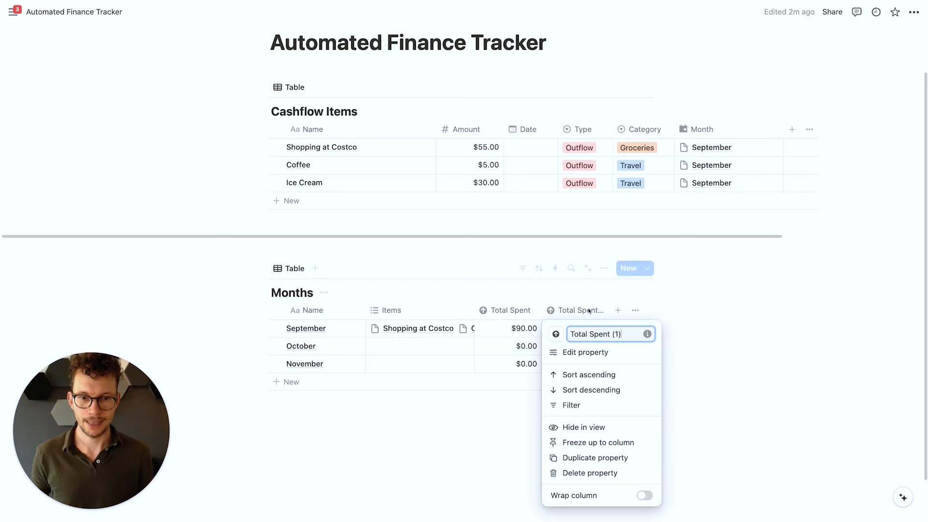
{"action": "key", "text": "super+a"}
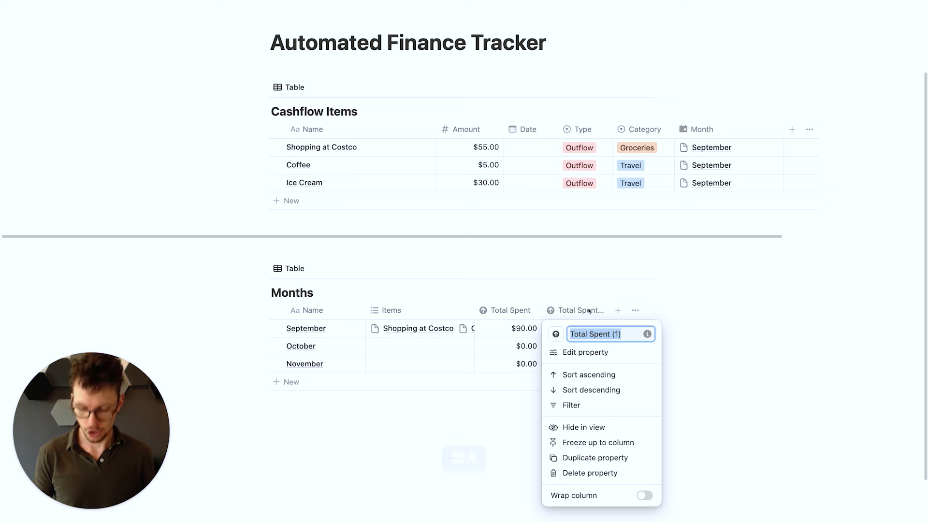
{"action": "type", "text": "G"}
{"action": "key", "text": "super+a"}
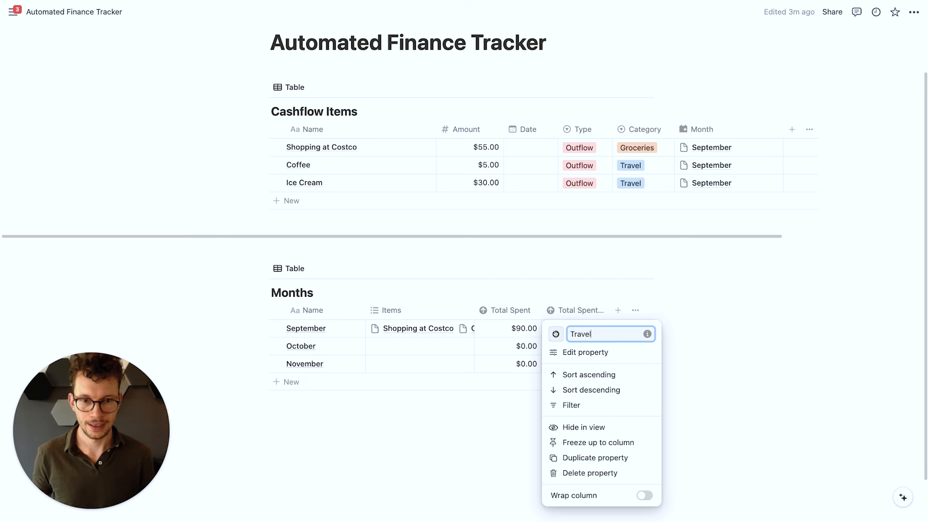
Search the icons for "flig" and give the Travel property the airplane takeoff icon.
{"action": "left_click", "coordinate": [555, 334]}
{"action": "type", "text": "flig"}
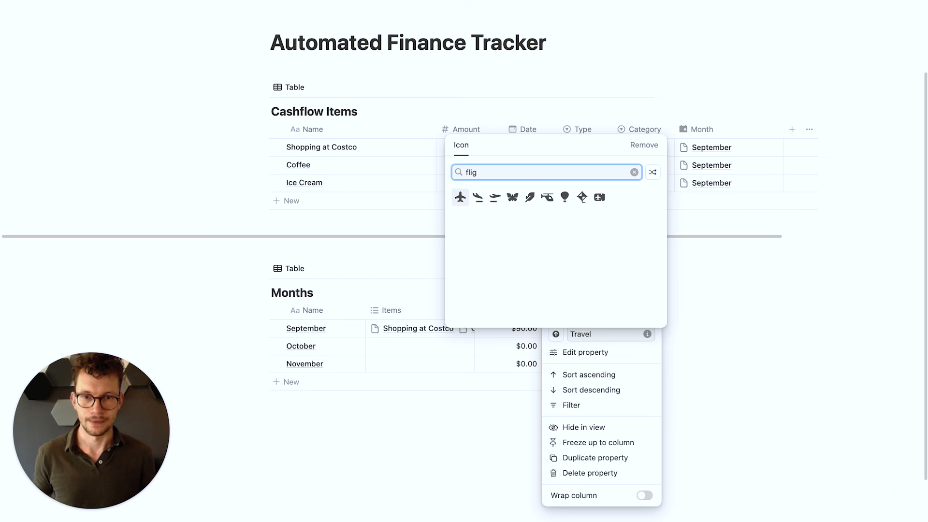
{"action": "left_click", "coordinate": [494, 197]}
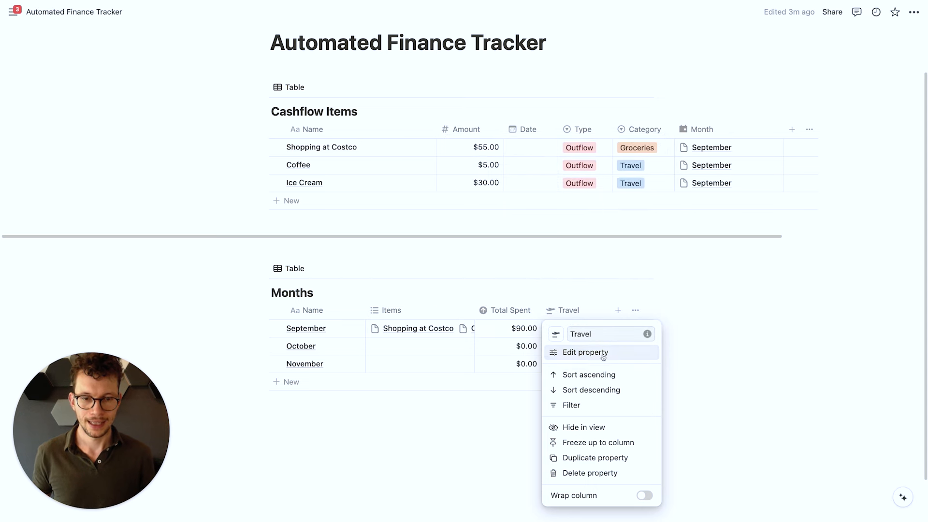
Open the Travel property's formula and wrap its Outflow filter condition in an and() function, with a comma ready for a second condition.
{"action": "left_click", "coordinate": [603, 356]}
{"action": "left_click", "coordinate": [683, 299]}
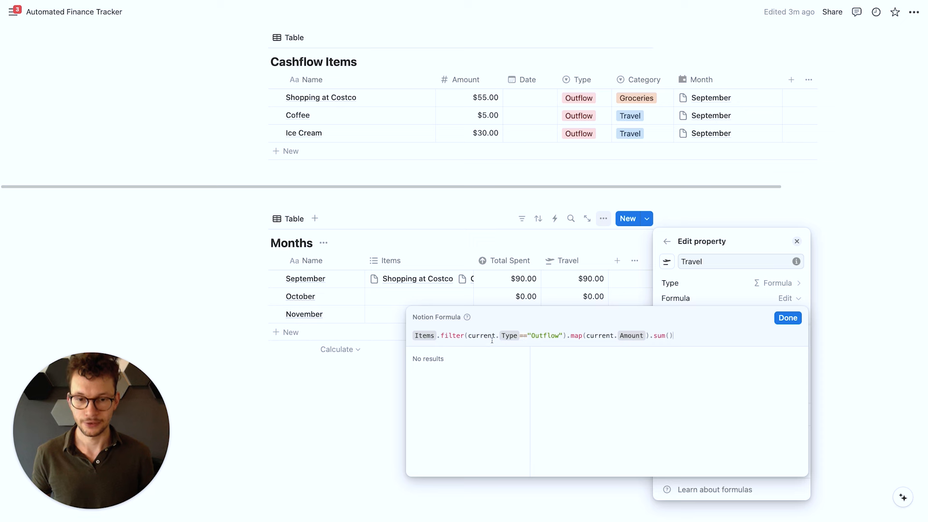
{"action": "left_click", "coordinate": [572, 335]}
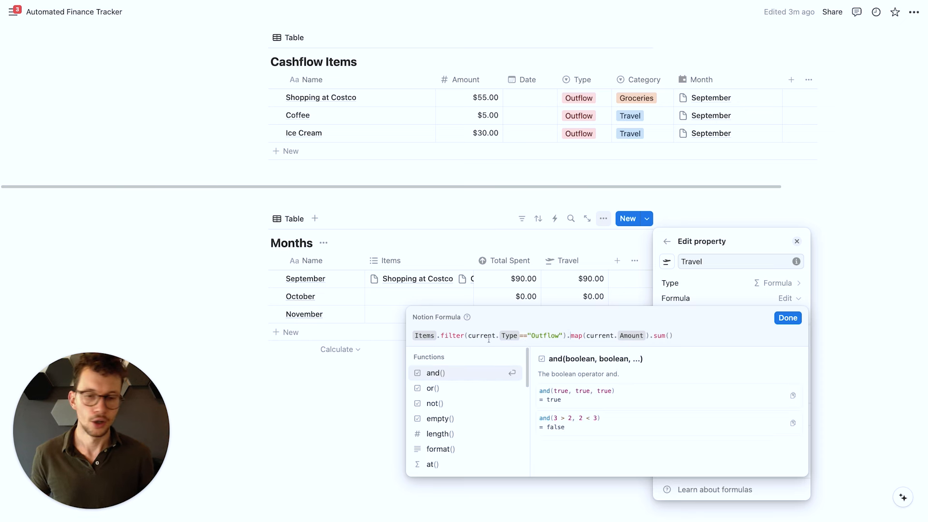
{"action": "left_click", "coordinate": [470, 337]}
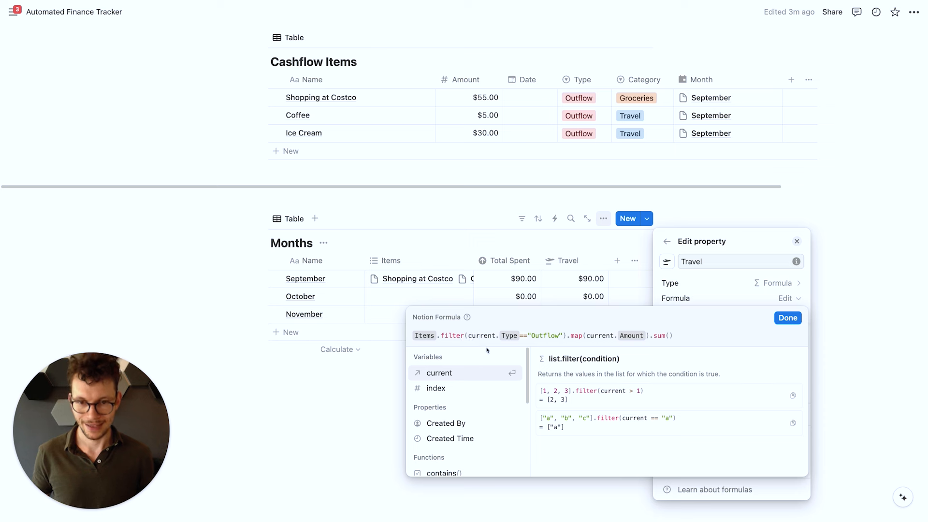
{"action": "type", "text": "and("}
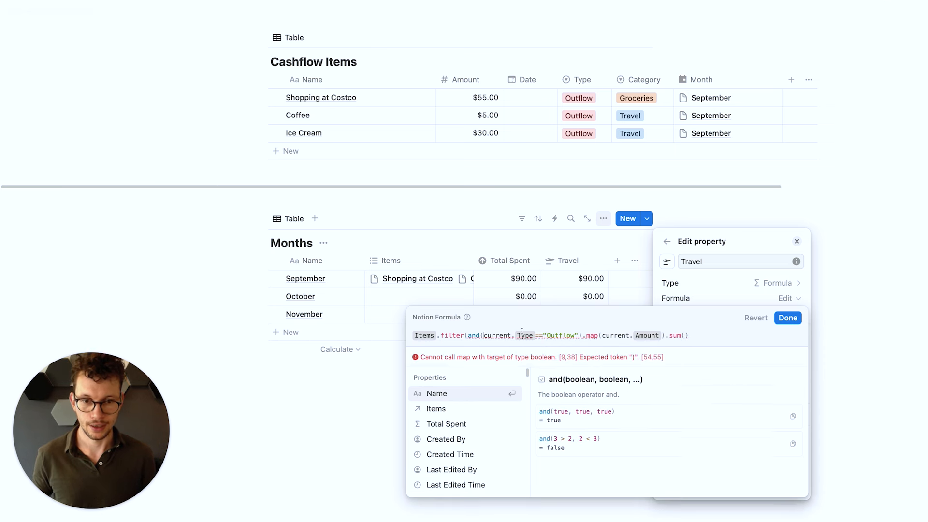
{"action": "type", "text": ")"}
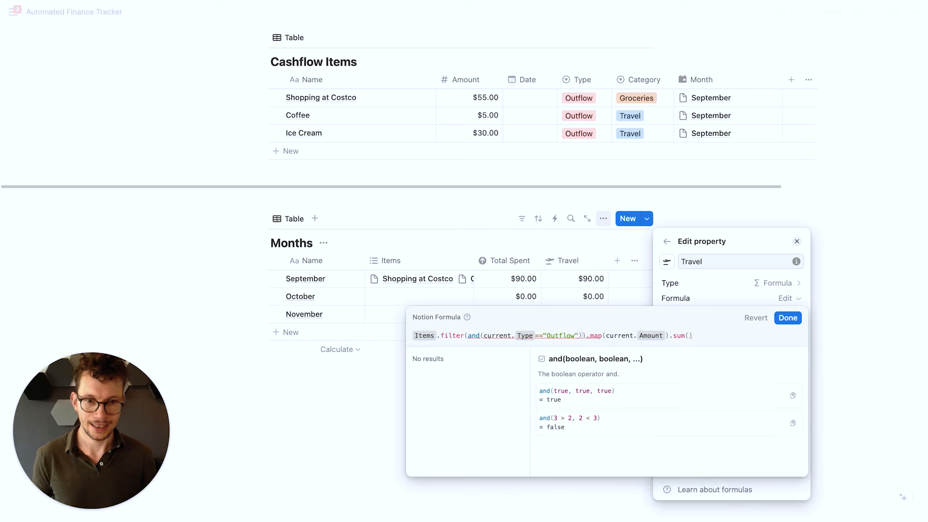
{"action": "key", "text": "Left"}
{"action": "type", "text": ","}
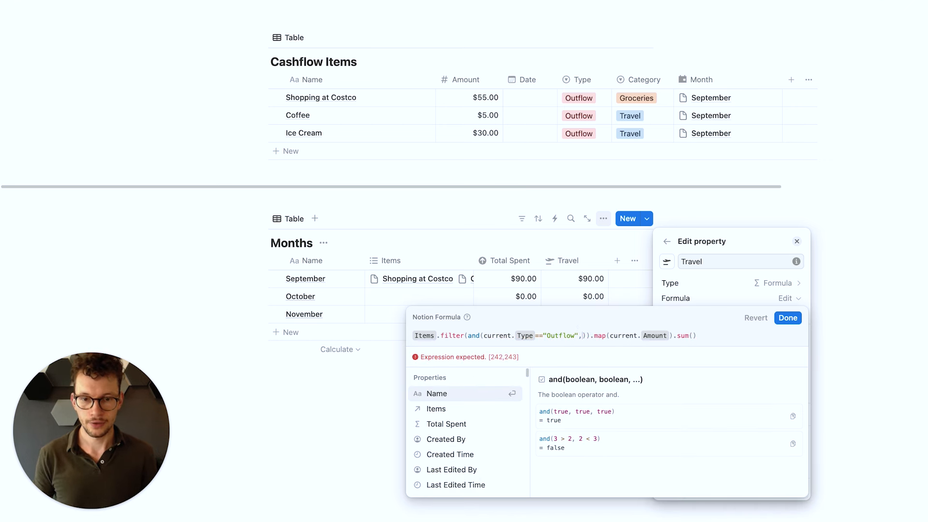
Add current.Category=="Travel" as the second filter condition, save the Travel formula and narrow the Travel column slightly.
{"action": "type", "text": "current."}
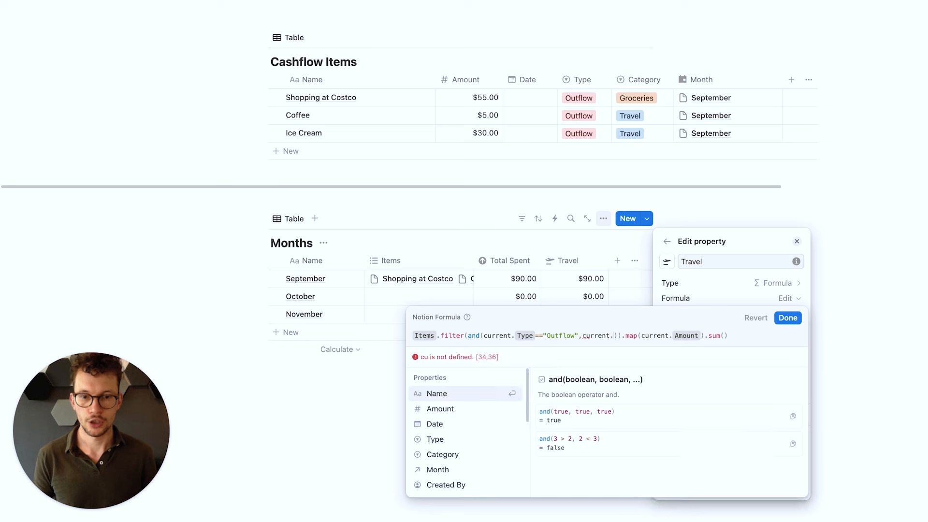
{"action": "type", "text": "ty"}
{"action": "key", "text": "BackSpace"}
{"action": "key", "text": "BackSpace"}
{"action": "type", "text": "ca"}
{"action": "key", "text": "Return"}
{"action": "type", "text": "==\"Travel\""}
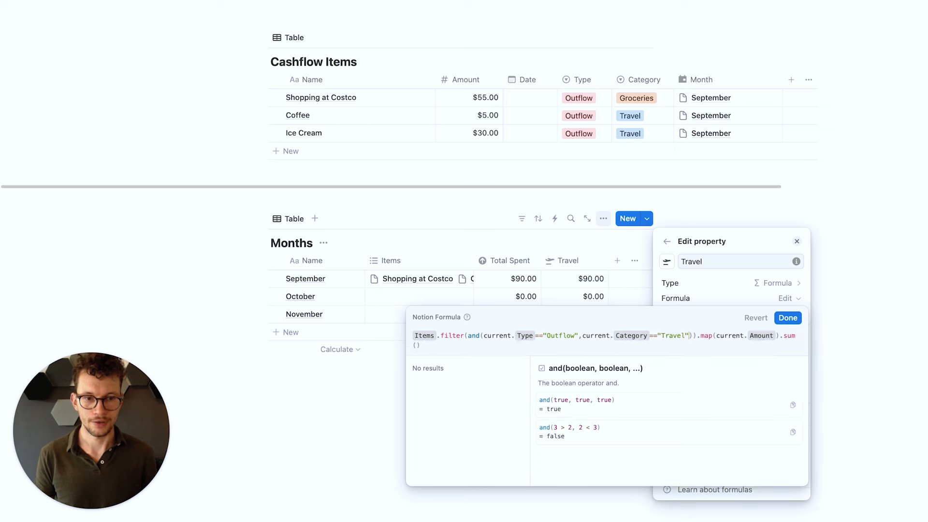
{"action": "left_click", "coordinate": [788, 317]}
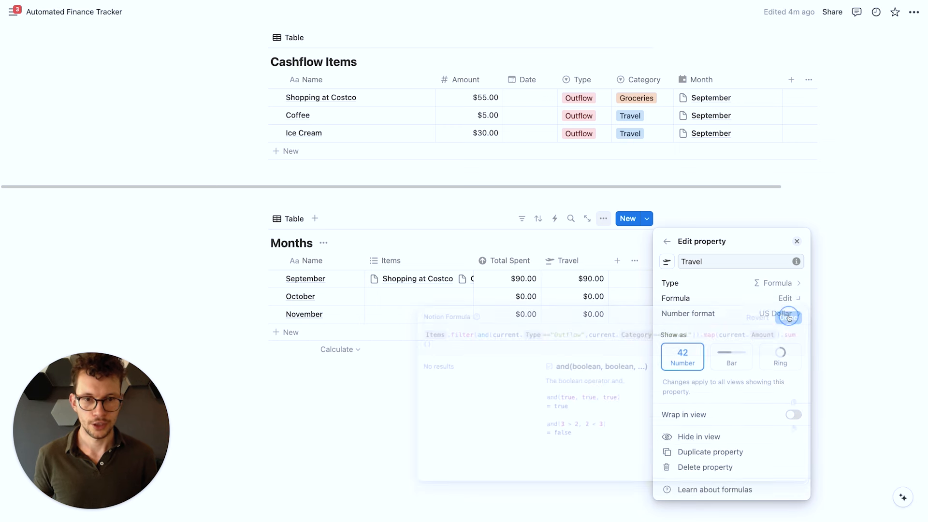
{"action": "left_click", "coordinate": [618, 378]}
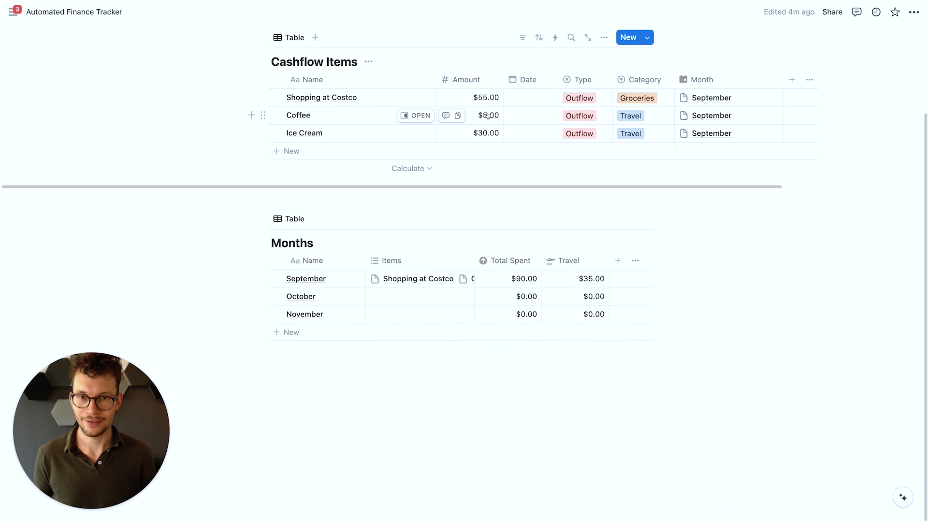
{"action": "left_click_drag", "start_coordinate": [609, 260], "coordinate": [596, 260]}
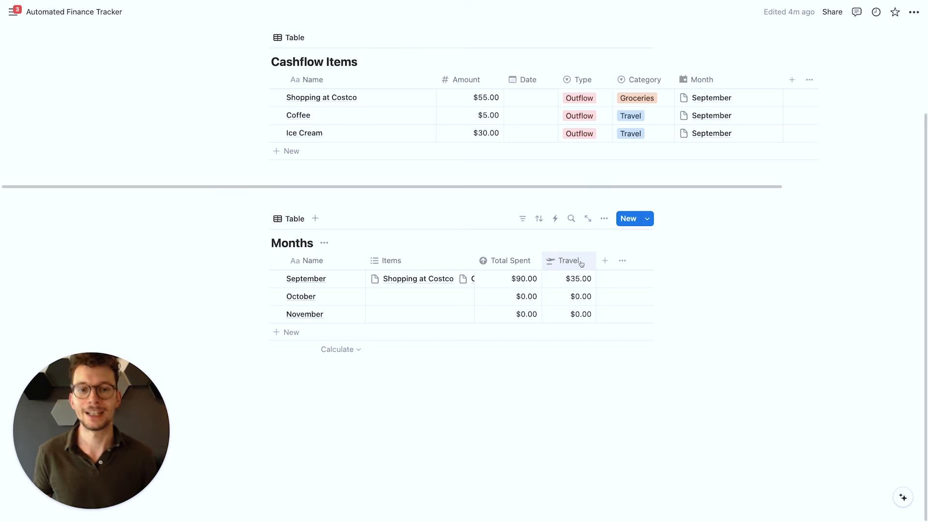
Reopen the Travel property's formula in Months, examine its category value, and close it without changes.
{"action": "left_click", "coordinate": [579, 265]}
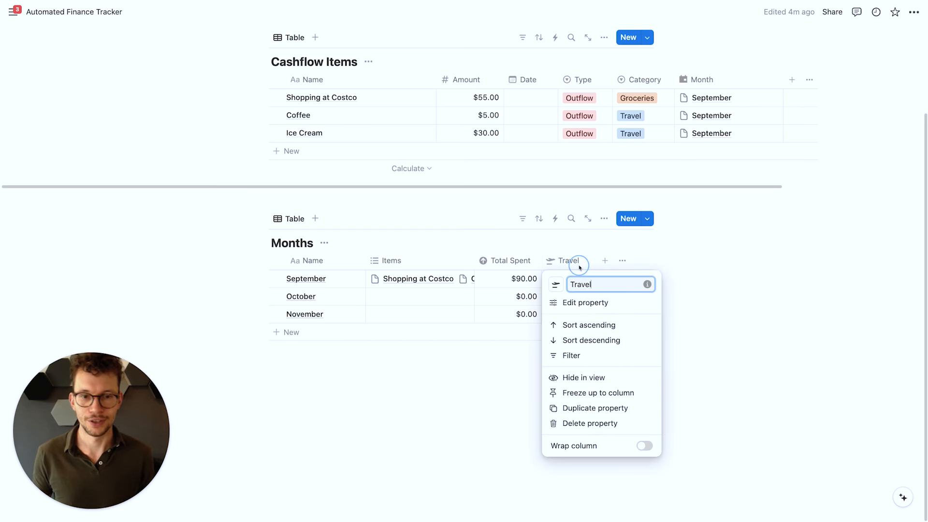
{"action": "left_click", "coordinate": [585, 302]}
{"action": "left_click", "coordinate": [708, 302]}
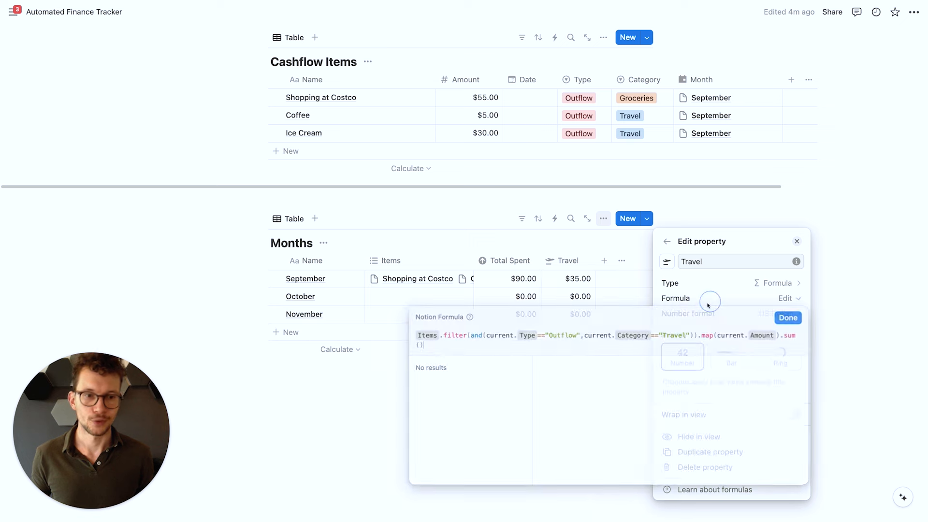
{"action": "double_click", "coordinate": [668, 334]}
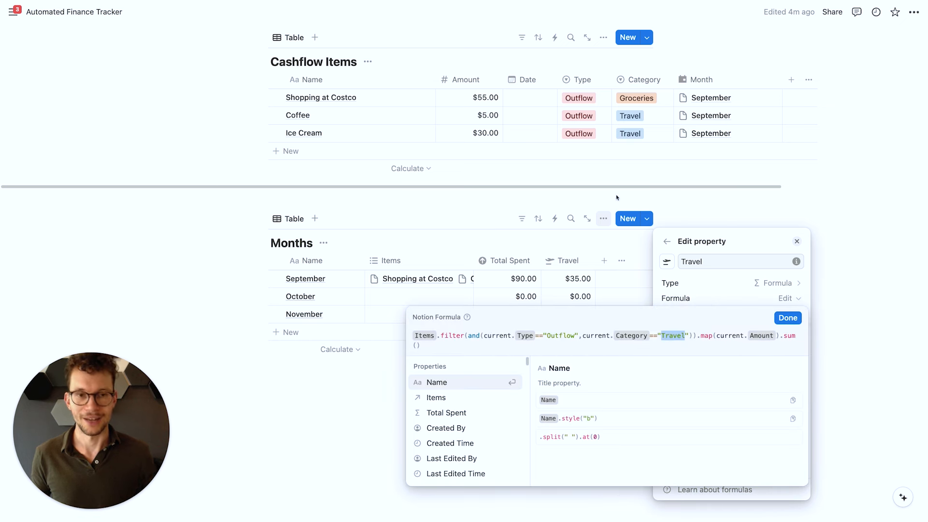
{"action": "left_click", "coordinate": [372, 430]}
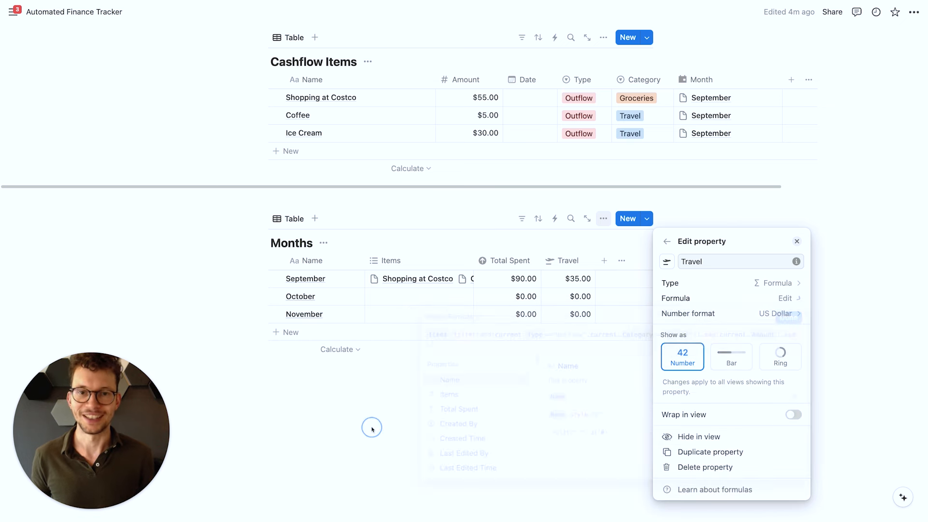
{"action": "left_click", "coordinate": [401, 445]}
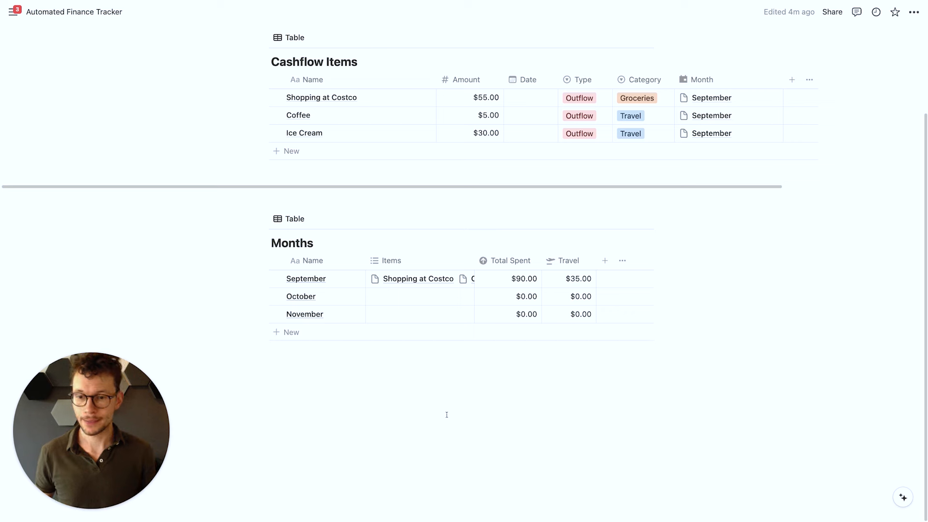
Insert a new inline database below Months and title it Year.
{"action": "left_click", "coordinate": [346, 395]}
{"action": "type", "text": "/data"}
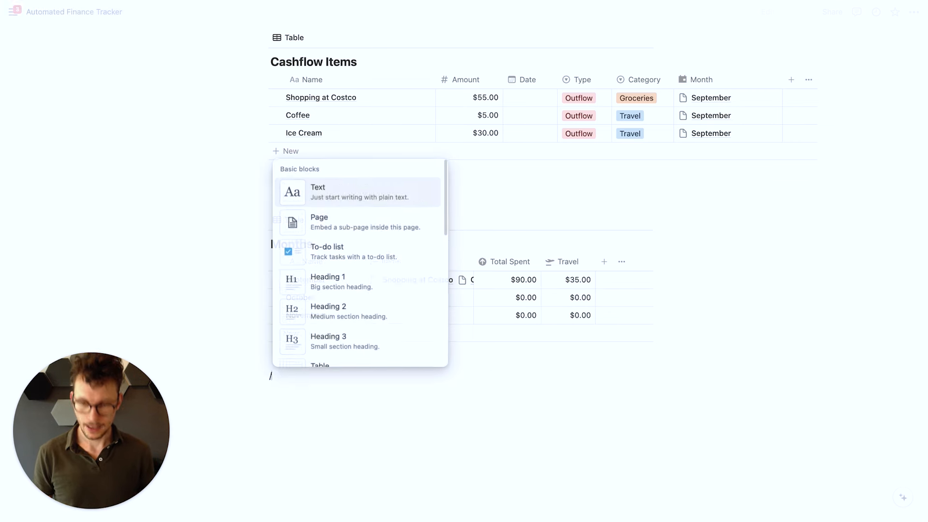
{"action": "key", "text": "Return"}
{"action": "type", "text": "Year"}
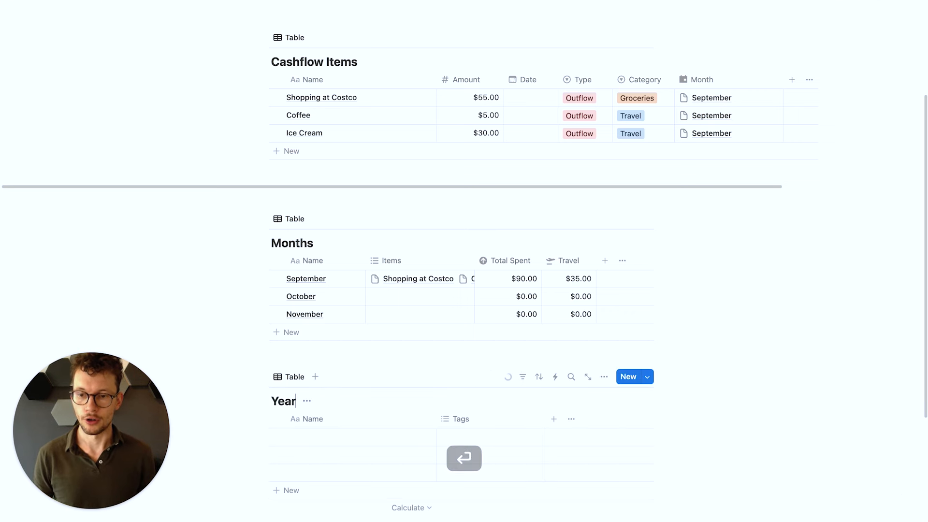
Delete the Tags property from the Year database and narrow its Name column.
{"action": "scroll", "coordinate": [348, 357], "scroll_direction": "down", "scroll_amount": 3}
{"action": "left_click", "coordinate": [366, 275]}
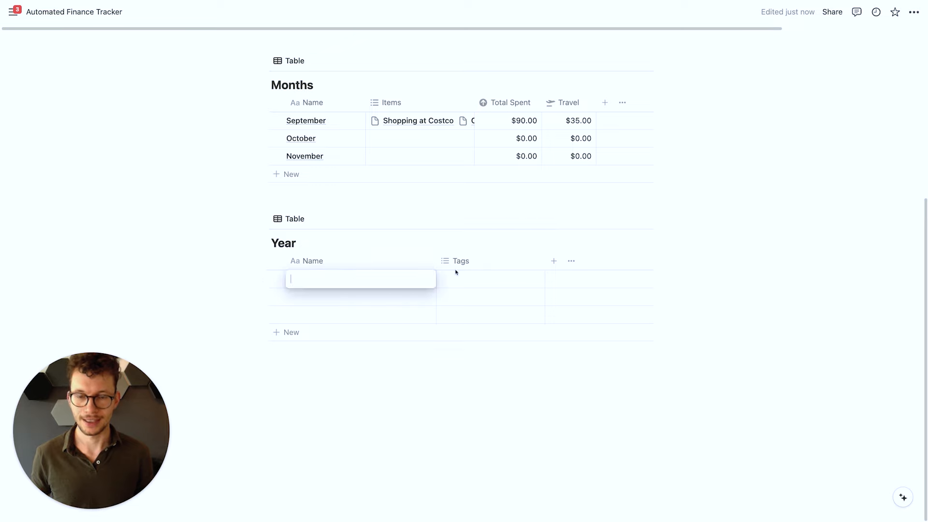
{"action": "left_click", "coordinate": [462, 262]}
{"action": "left_click", "coordinate": [473, 438]}
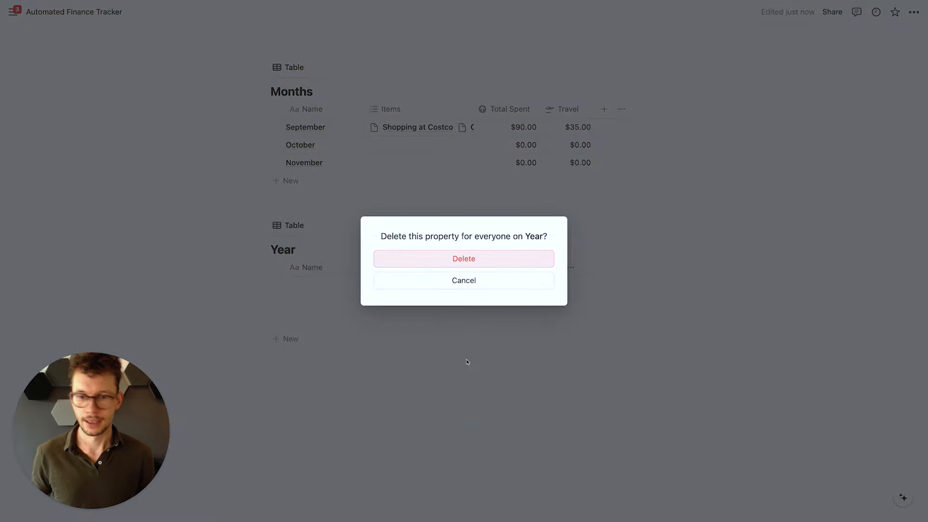
{"action": "left_click", "coordinate": [464, 257]}
{"action": "left_click_drag", "start_coordinate": [435, 268], "coordinate": [340, 266]}
Add a relation property from Year to the Months database, with the related Year property shown on Months.
{"action": "left_click", "coordinate": [348, 266]}
{"action": "type", "text": "rel"}
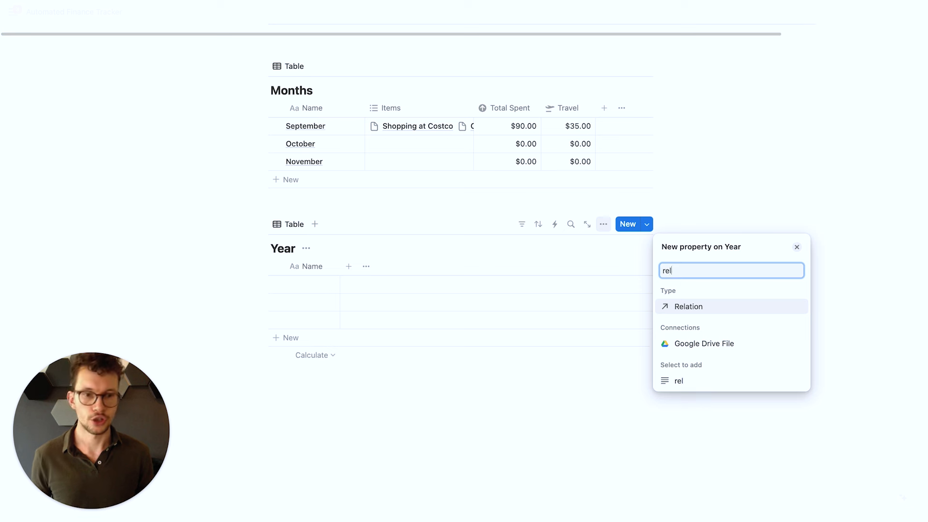
{"action": "key", "text": "Return"}
{"action": "left_click", "coordinate": [683, 312]}
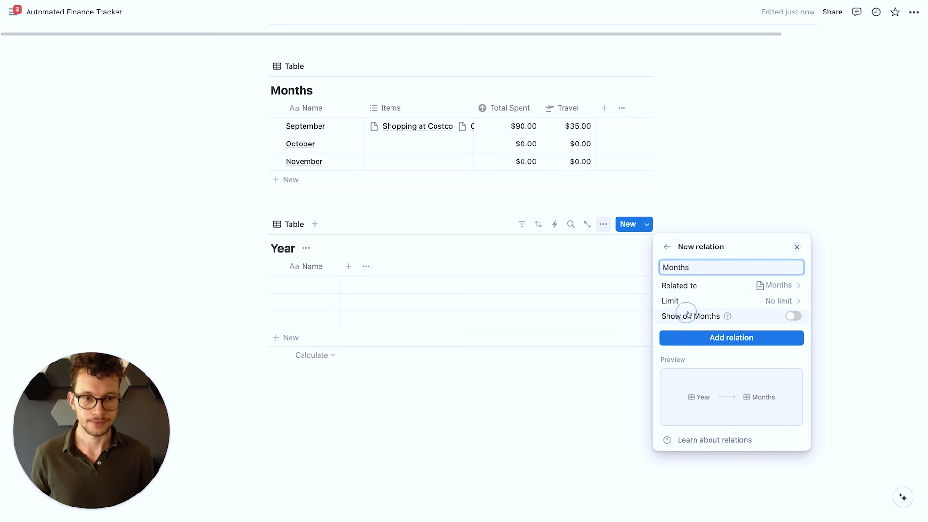
{"action": "left_click", "coordinate": [793, 316]}
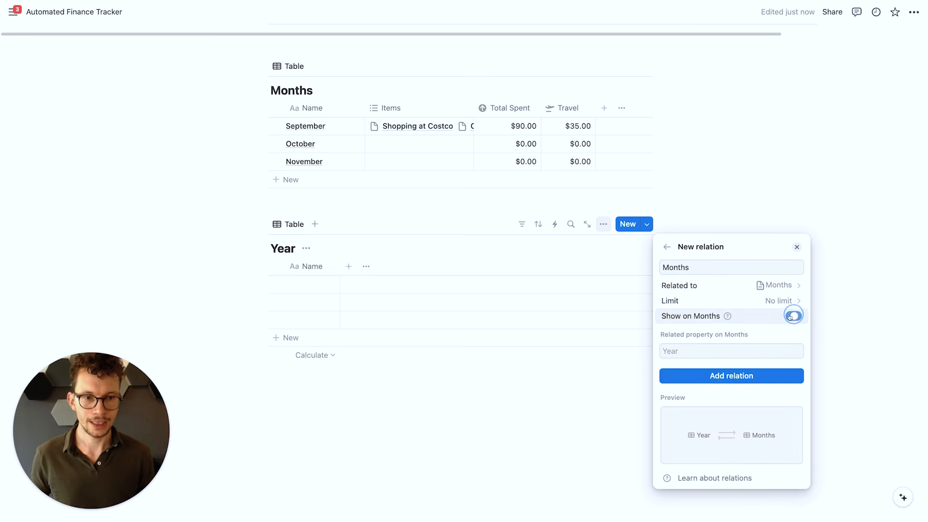
{"action": "left_click", "coordinate": [732, 376]}
Give the Months relation in the Year database a calendar icon and narrow its column.
{"action": "left_click", "coordinate": [666, 268]}
{"action": "left_click", "coordinate": [571, 358]}
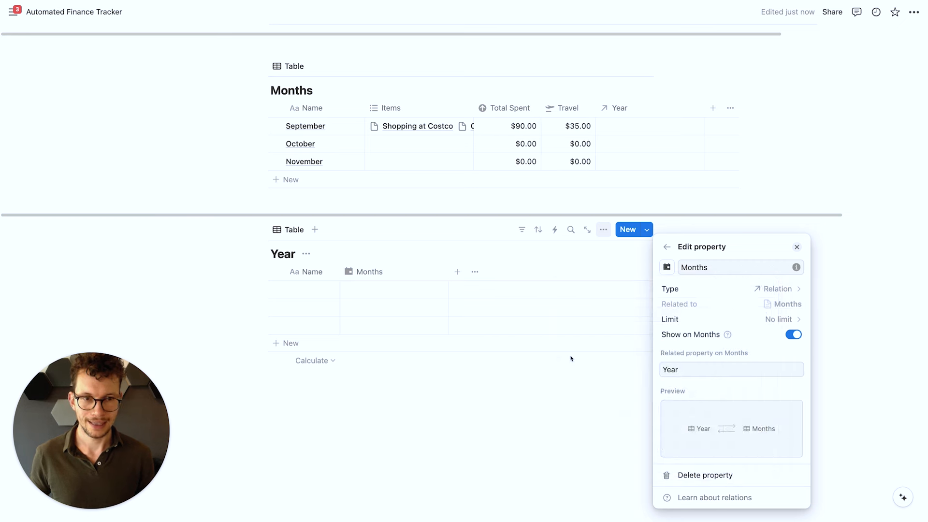
{"action": "left_click", "coordinate": [522, 380]}
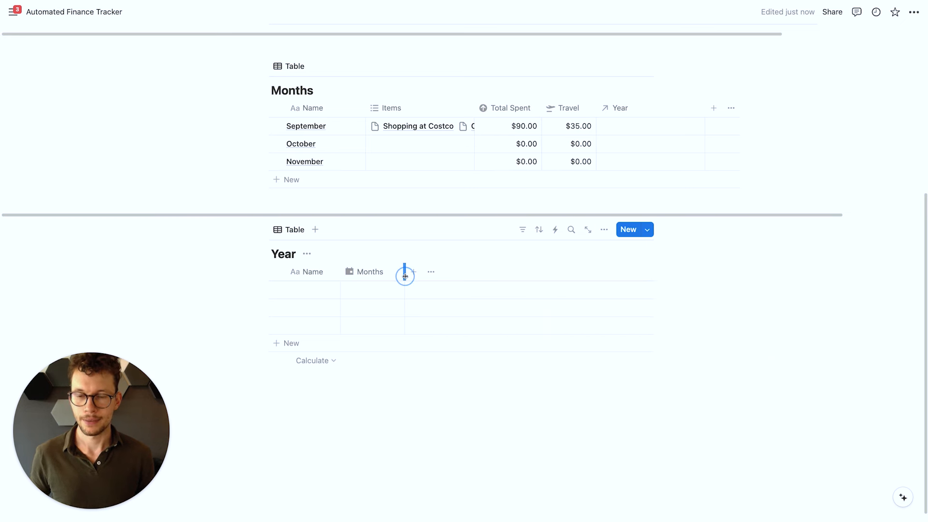
Name the first two Year entries 2024 and 2025, and delete the empty third row.
{"action": "left_click", "coordinate": [304, 289]}
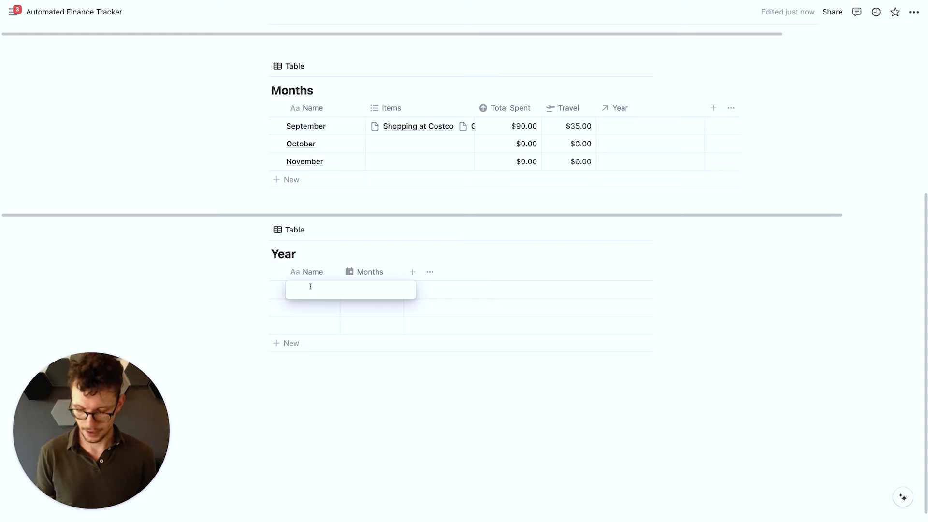
{"action": "type", "text": "0"}
{"action": "type", "text": "024"}
{"action": "key", "text": "Return"}
{"action": "type", "text": "2025"}
{"action": "key", "text": "Return"}
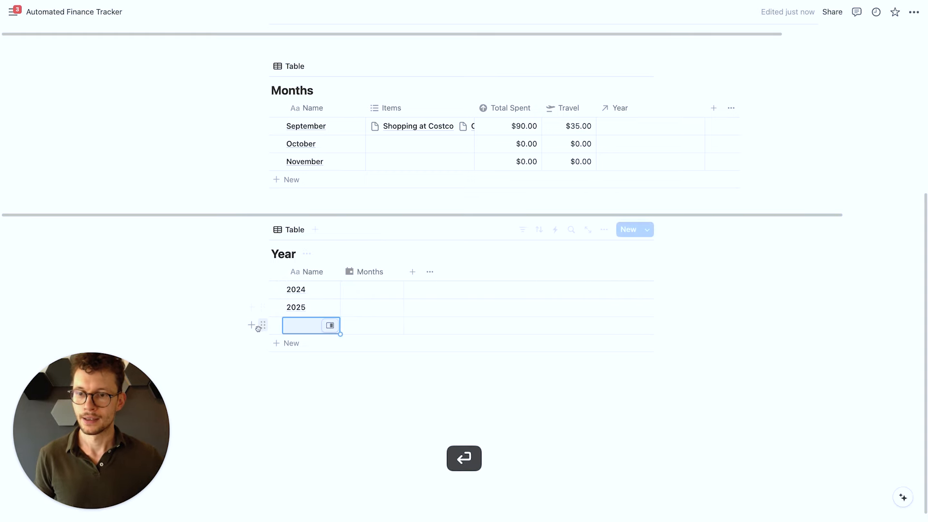
{"action": "left_click", "coordinate": [263, 325]}
{"action": "key", "text": "Delete"}
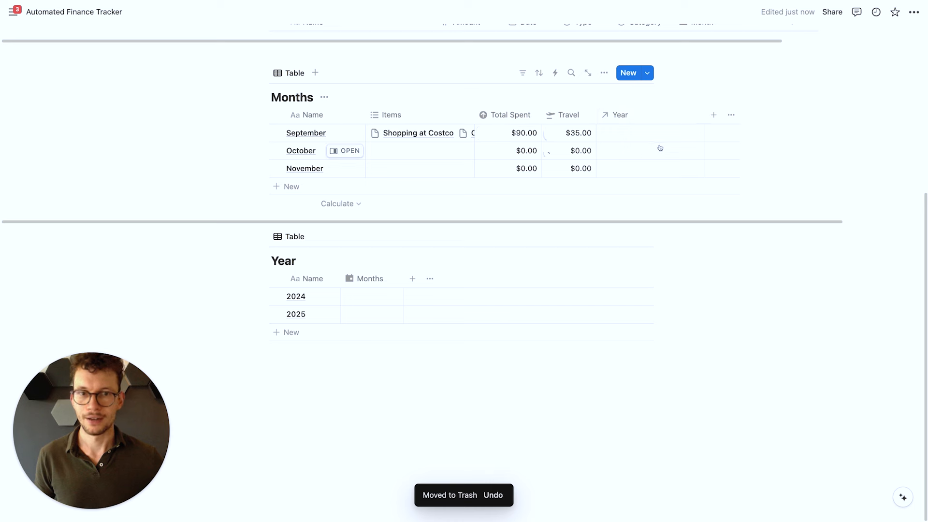
Link September to the year 2024 in Months and fill the same year down to October and November.
{"action": "left_click", "coordinate": [656, 136]}
{"action": "left_click", "coordinate": [638, 170]}
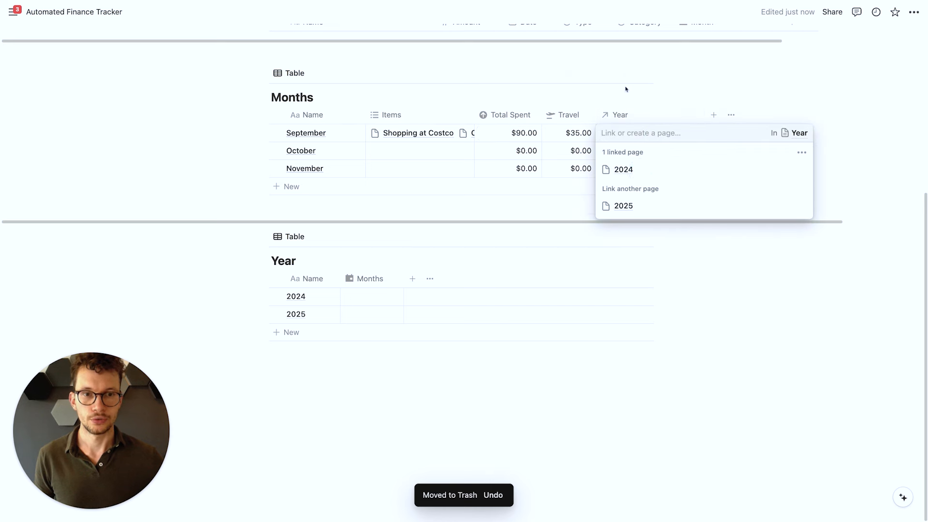
{"action": "key", "text": "Escape"}
{"action": "left_click_drag", "start_coordinate": [700, 168], "coordinate": [700, 167]}
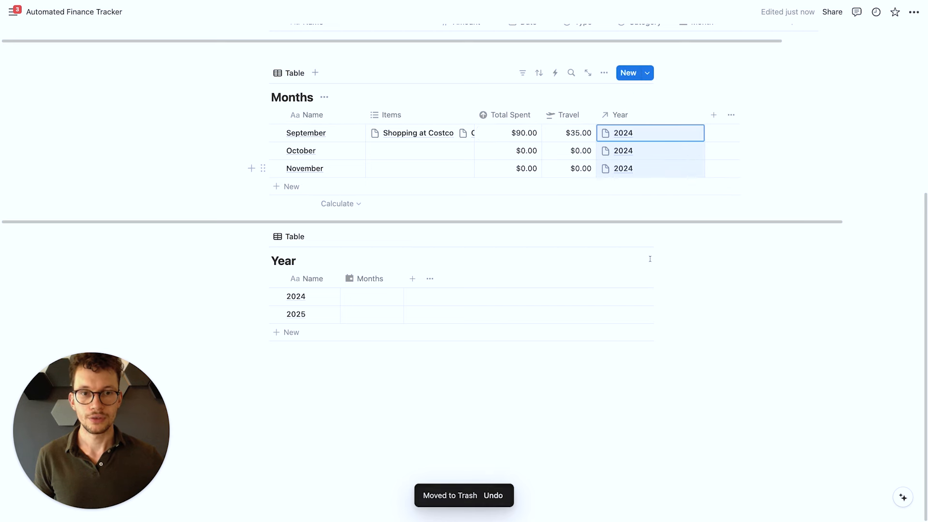
Add a formula property named Total Spent to the Year database.
{"action": "scroll", "coordinate": [571, 406], "scroll_direction": "down", "scroll_amount": 1}
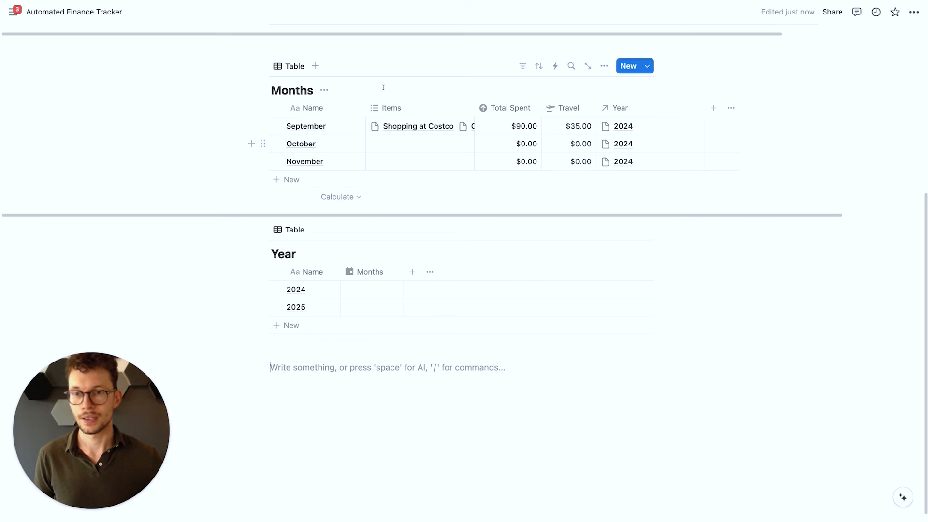
{"action": "left_click", "coordinate": [412, 272]}
{"action": "type", "text": "fo"}
{"action": "key", "text": "Return"}
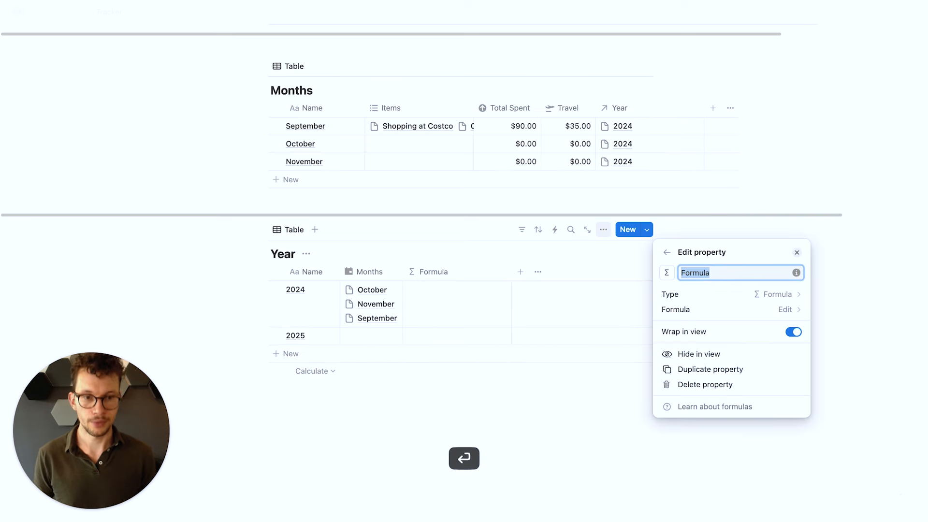
{"action": "type", "text": "Total Spent"}
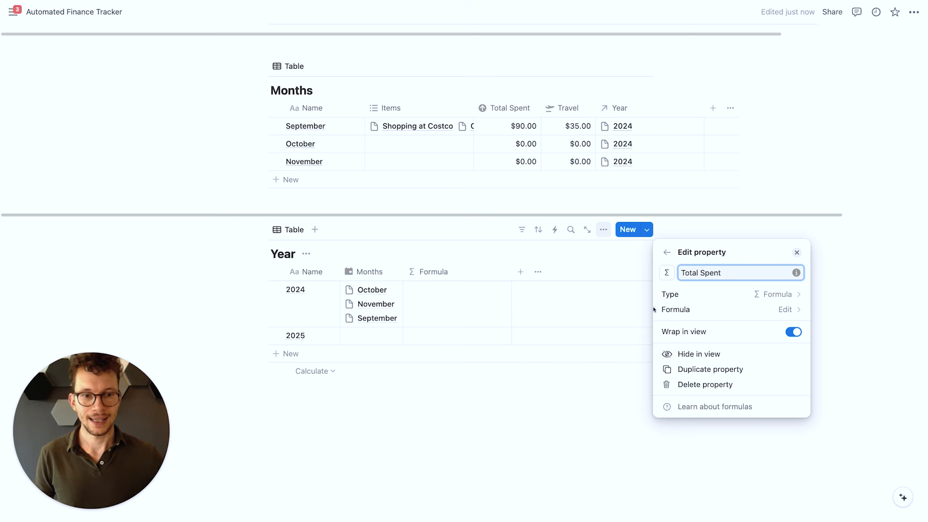
Start the Total Spent formula of the Year database with the Months relation.
{"action": "left_click", "coordinate": [679, 310]}
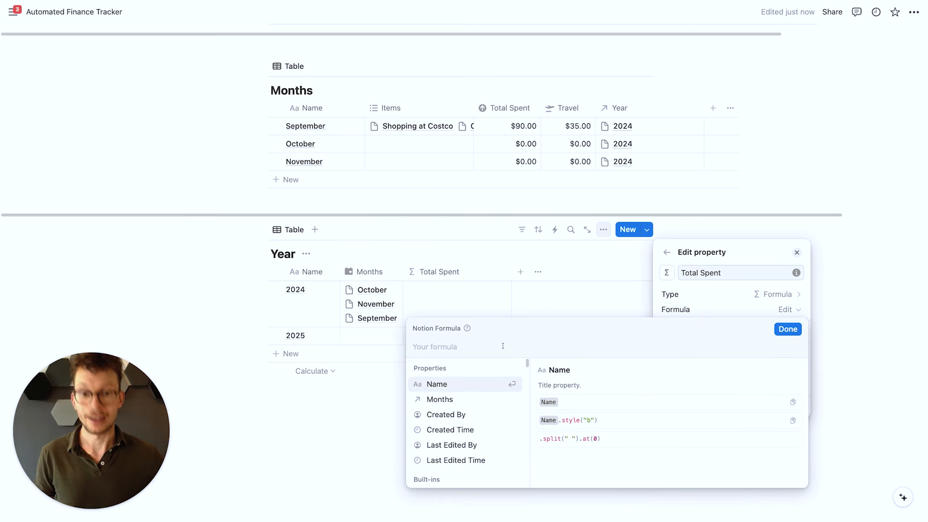
{"action": "type", "text": "mon"}
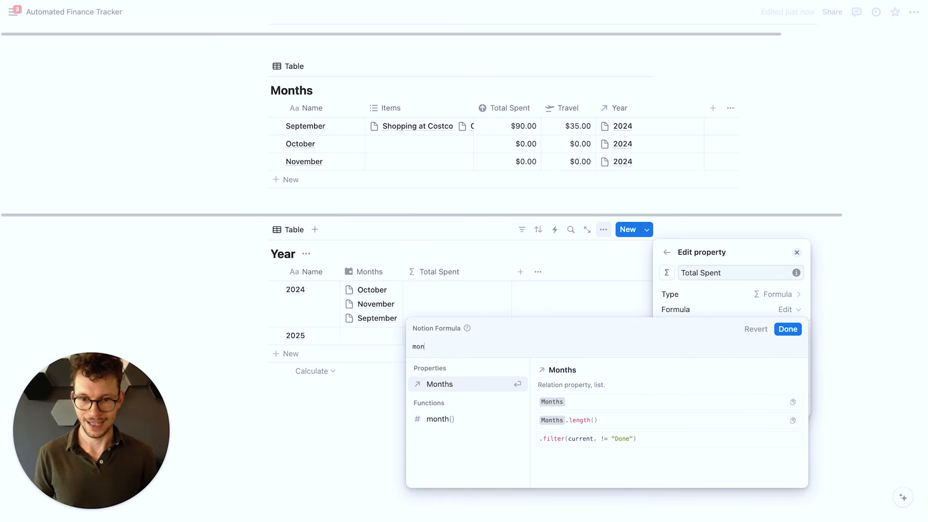
{"action": "key", "text": "Return"}
{"action": "type", "text": ".fil"}
{"action": "key", "text": "Return"}
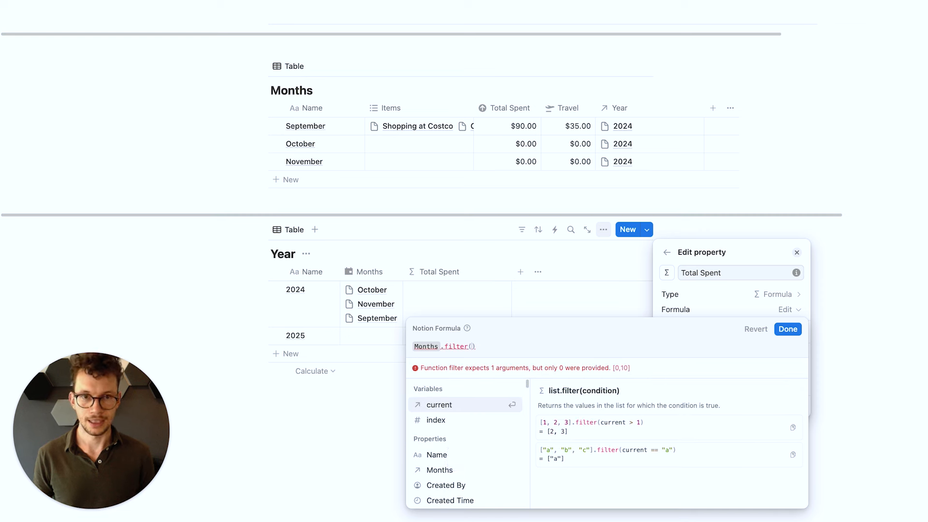
{"action": "left_click_drag", "start_coordinate": [476, 346], "coordinate": [445, 345]}
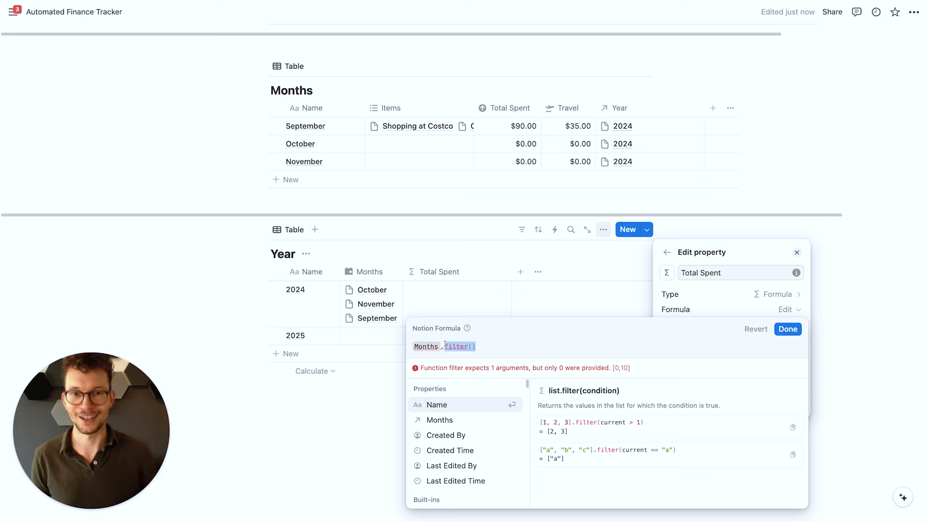
{"action": "key", "text": "BackSpace"}
Complete and save the Year formula as Months.map(current.Total Spent).sum() to add up each month's Total Spent.
{"action": "type", "text": "ma"}
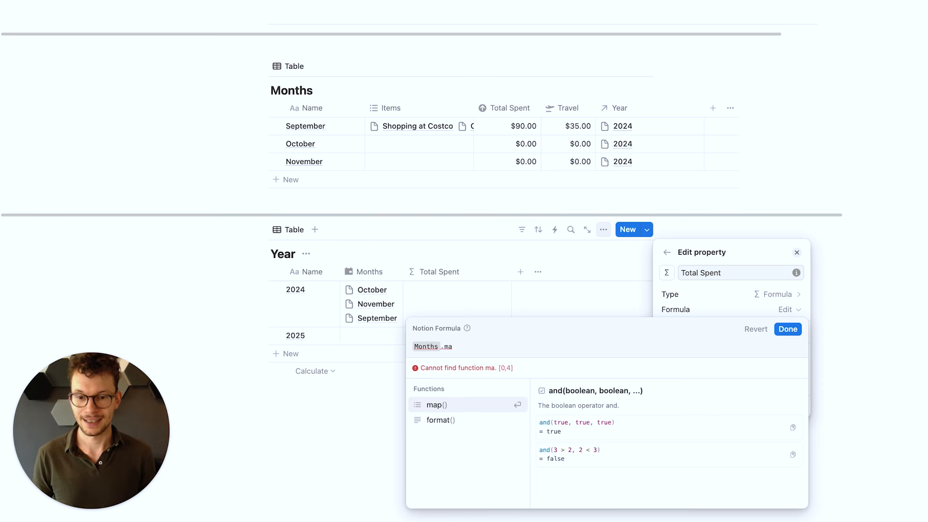
{"action": "key", "text": "Return"}
{"action": "type", "text": "current."}
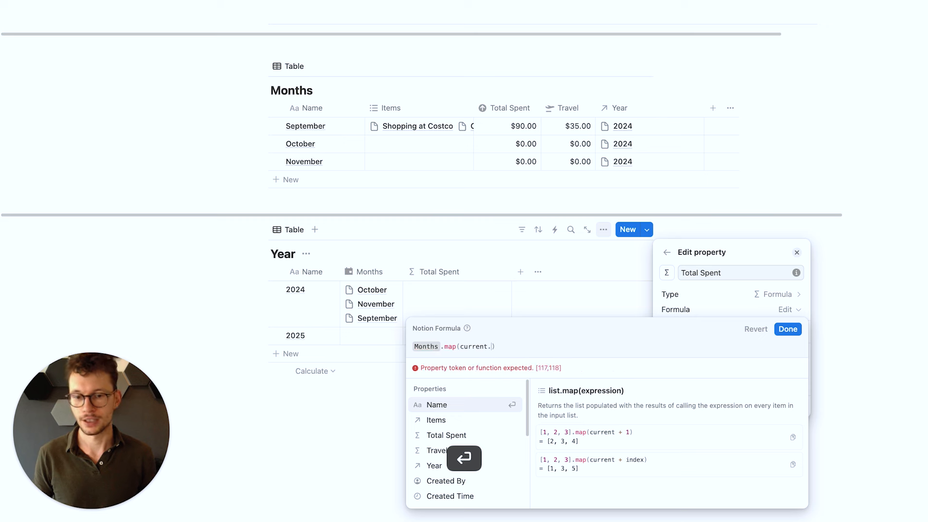
{"action": "key", "text": "Down"}
{"action": "key", "text": "Down"}
{"action": "key", "text": "Return"}
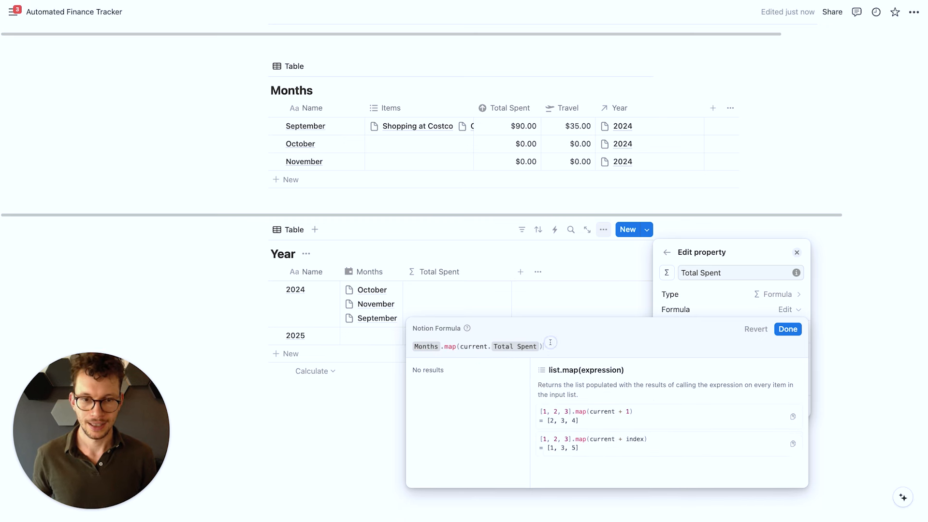
{"action": "type", "text": ".sum"}
{"action": "key", "text": "Return"}
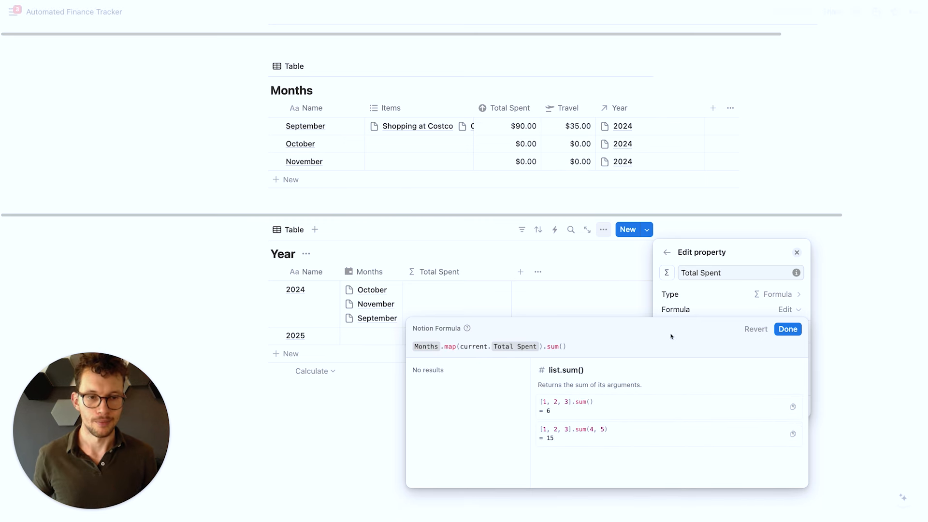
{"action": "left_click", "coordinate": [788, 329]}
{"action": "left_click", "coordinate": [556, 411]}
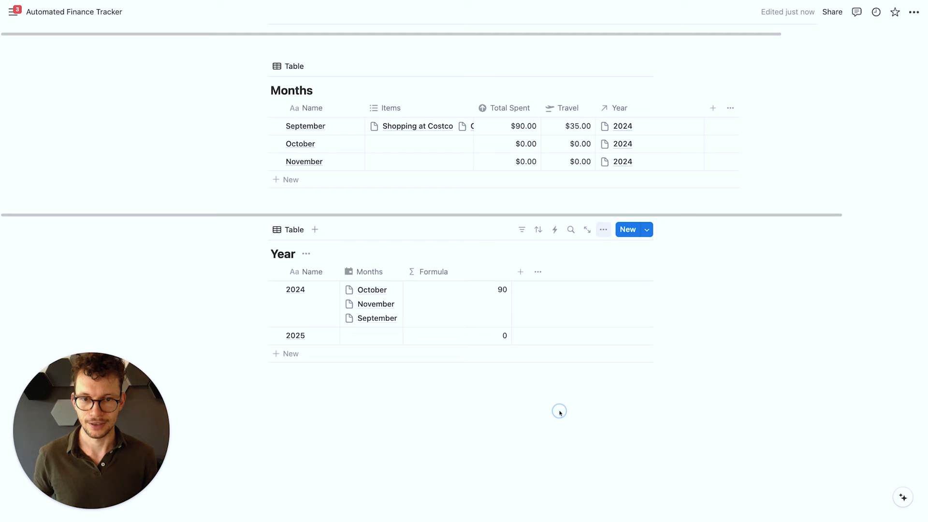
Format the Year database's Total Spent as US Dollar and narrow its column.
{"action": "left_click", "coordinate": [468, 273]}
{"action": "left_click", "coordinate": [510, 313]}
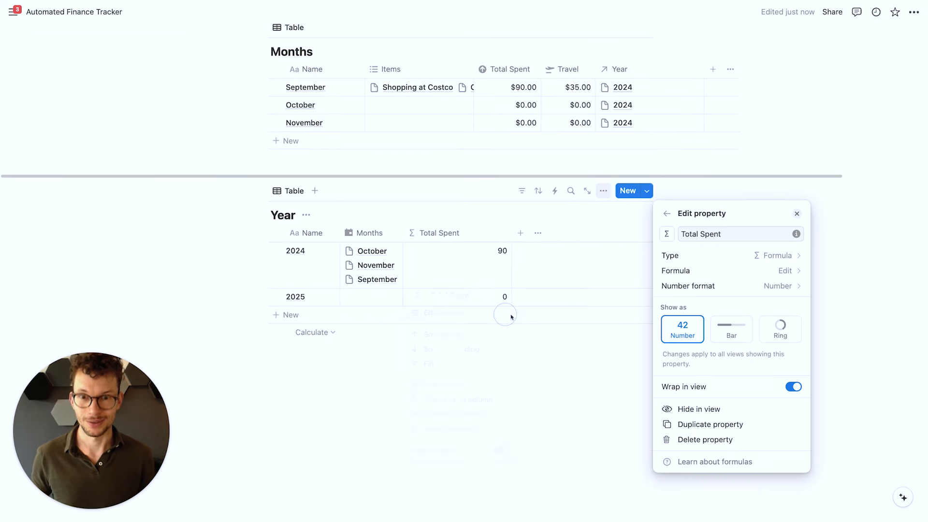
{"action": "left_click", "coordinate": [709, 285]}
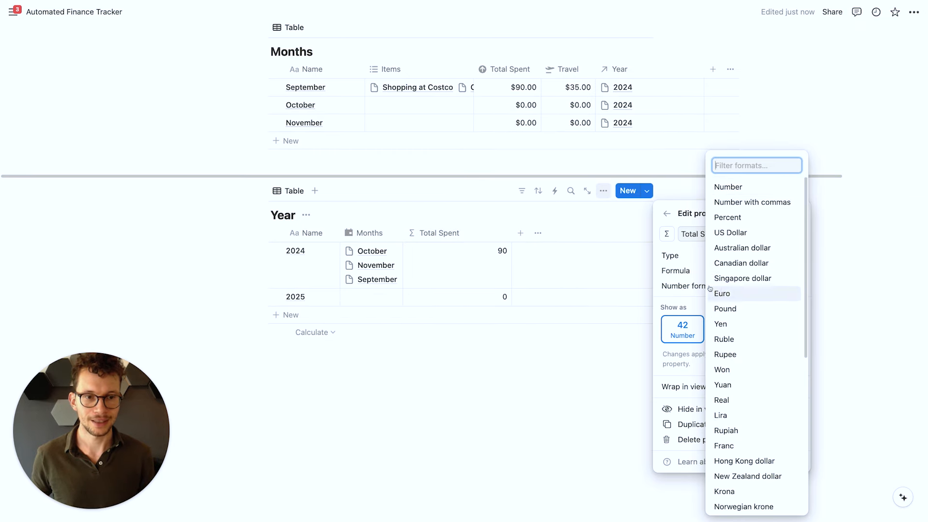
{"action": "left_click", "coordinate": [725, 233]}
{"action": "left_click", "coordinate": [477, 387]}
{"action": "left_click_drag", "start_coordinate": [511, 233], "coordinate": [473, 234]}
{"action": "scroll", "coordinate": [483, 242], "scroll_direction": "up", "scroll_amount": 3}
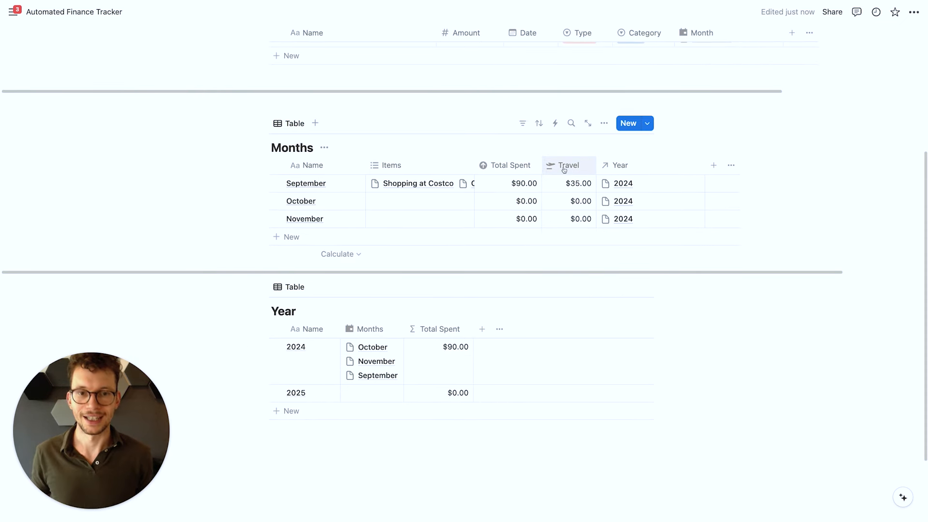
{"action": "scroll", "coordinate": [527, 338], "scroll_direction": "up", "scroll_amount": 3}
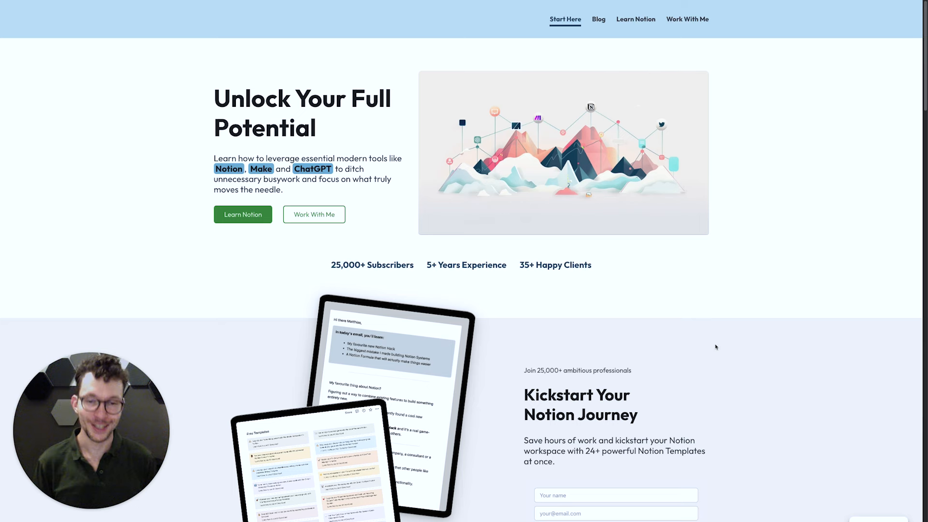
{"action": "scroll", "coordinate": [716, 346], "scroll_direction": "down", "scroll_amount": 4}
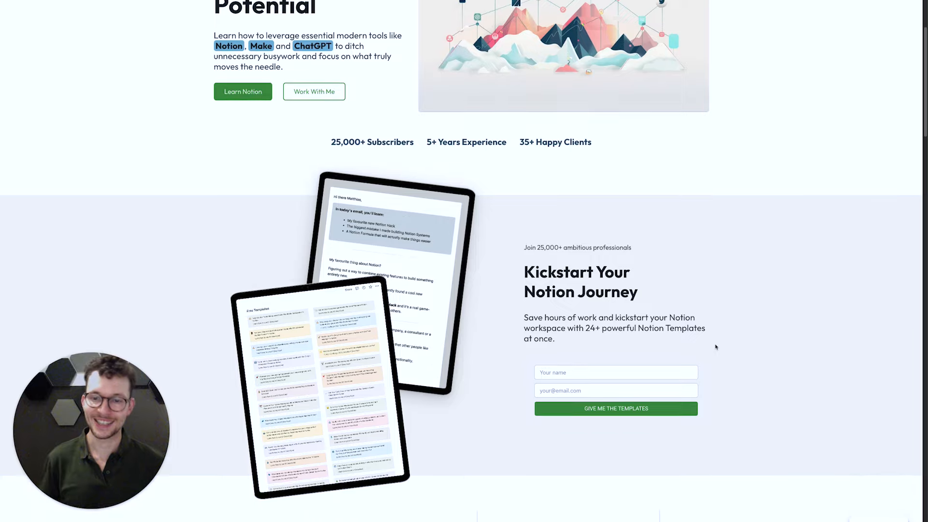
{"action": "scroll", "coordinate": [716, 347], "scroll_direction": "down", "scroll_amount": 12}
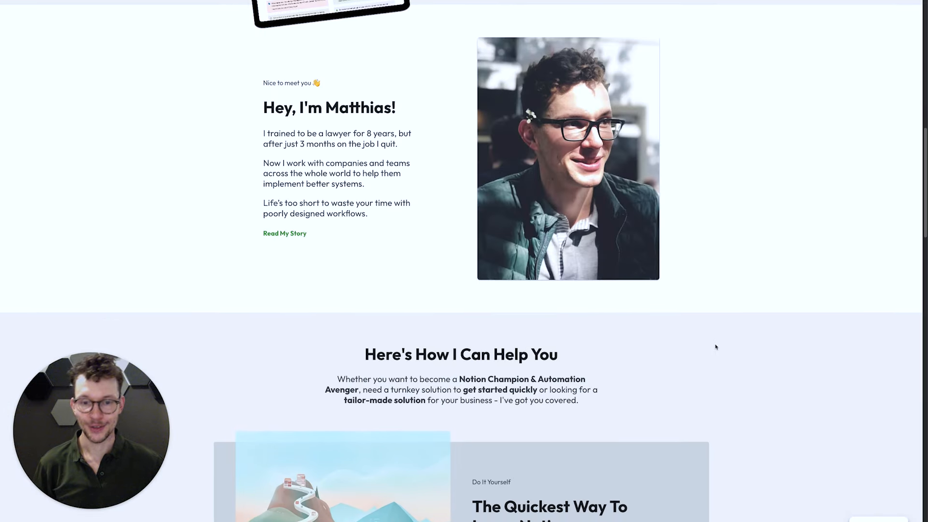
{"action": "scroll", "coordinate": [715, 346], "scroll_direction": "down", "scroll_amount": 7}
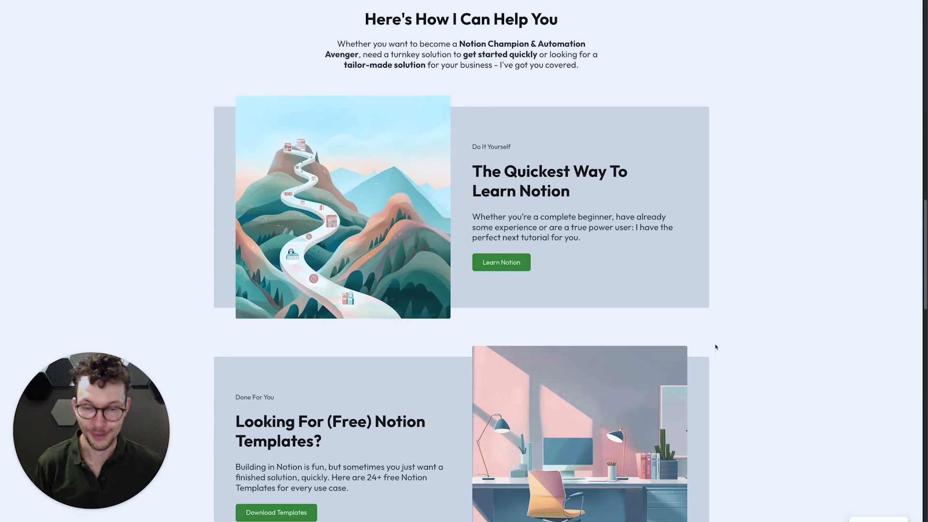
{"action": "scroll", "coordinate": [716, 347], "scroll_direction": "down", "scroll_amount": 5}
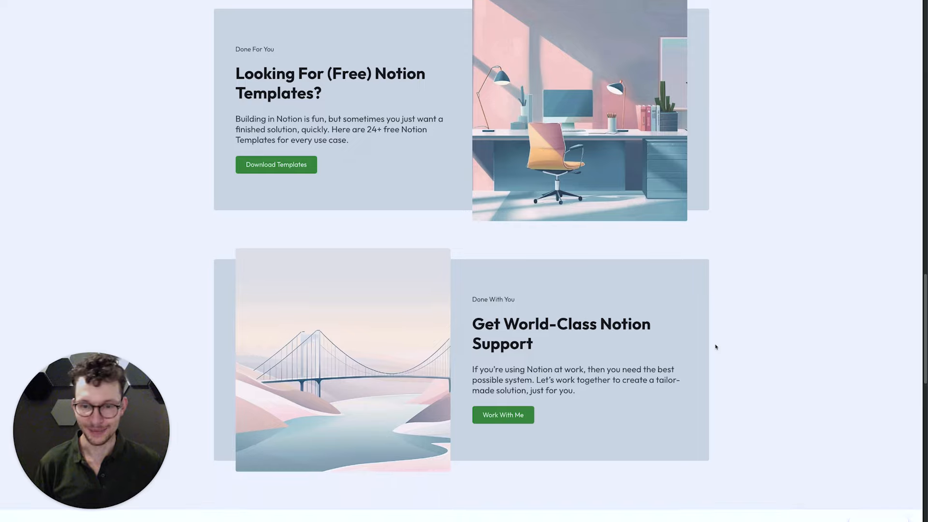
{"action": "scroll", "coordinate": [716, 347], "scroll_direction": "down", "scroll_amount": 3}
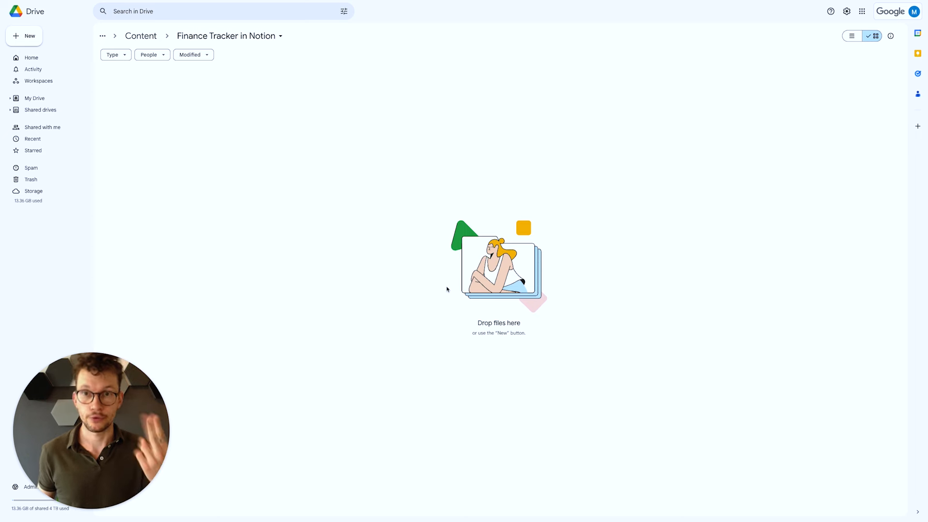
Switch to Google Drive and create a folder named Inflows inside the Finance Tracker in Notion folder.
{"action": "left_click", "coordinate": [32, 37]}
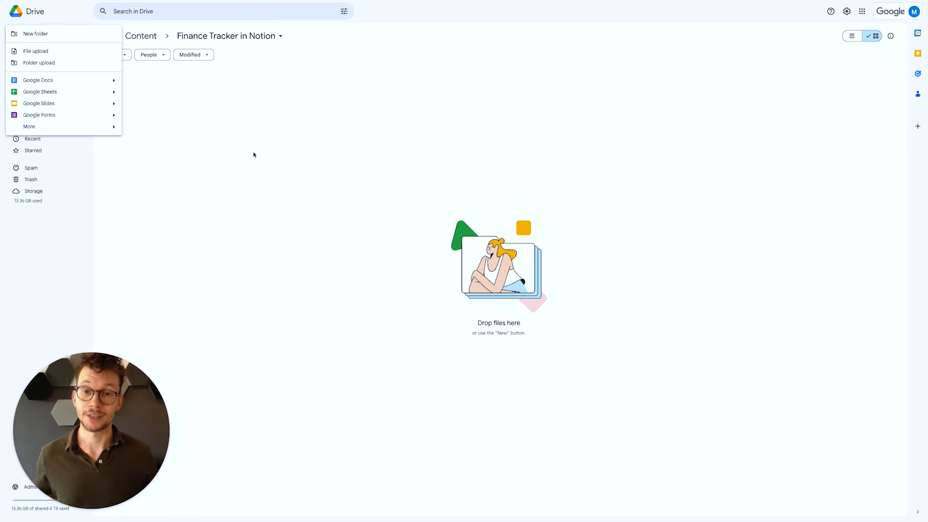
{"action": "left_click", "coordinate": [78, 34]}
{"action": "type", "text": "Inflows"}
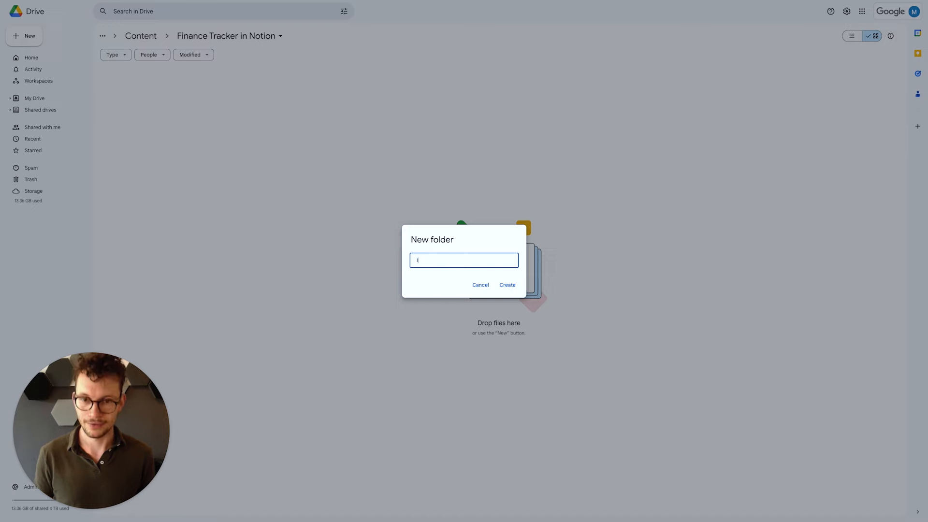
{"action": "left_click", "coordinate": [504, 290]}
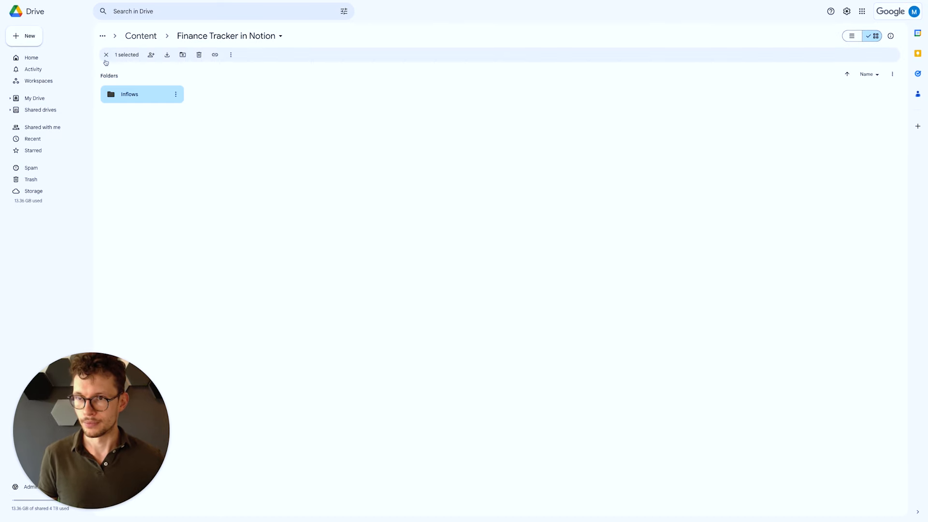
Create a second folder named Outflows beside the Inflows folder.
{"action": "left_click", "coordinate": [22, 34]}
{"action": "left_click", "coordinate": [50, 38]}
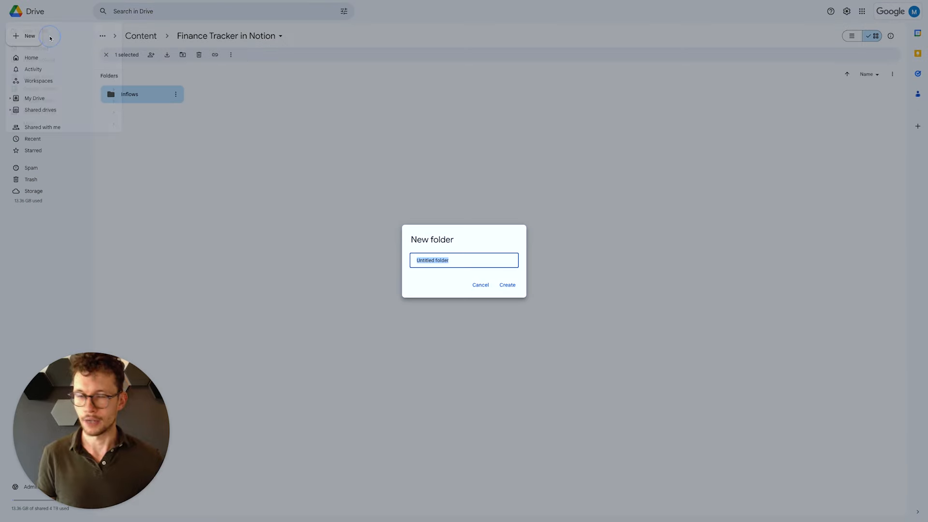
{"action": "type", "text": "Outflows"}
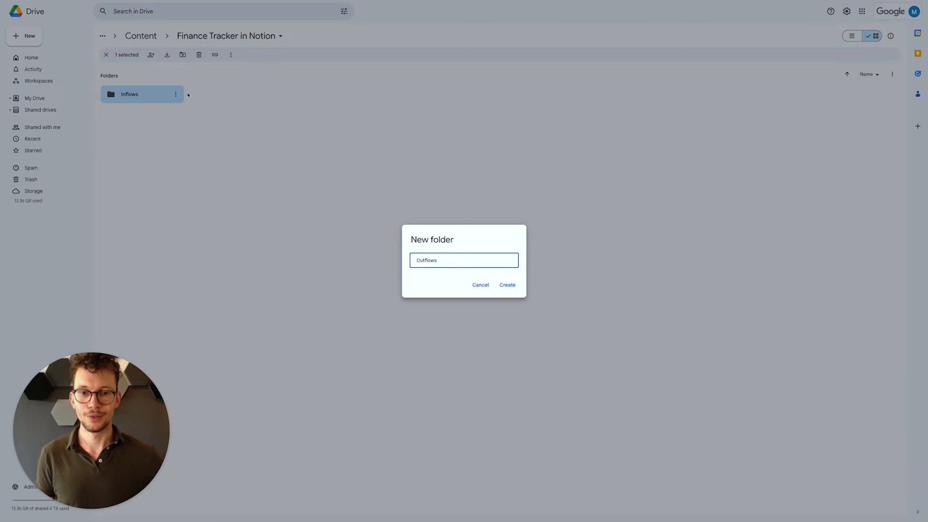
{"action": "left_click", "coordinate": [505, 285]}
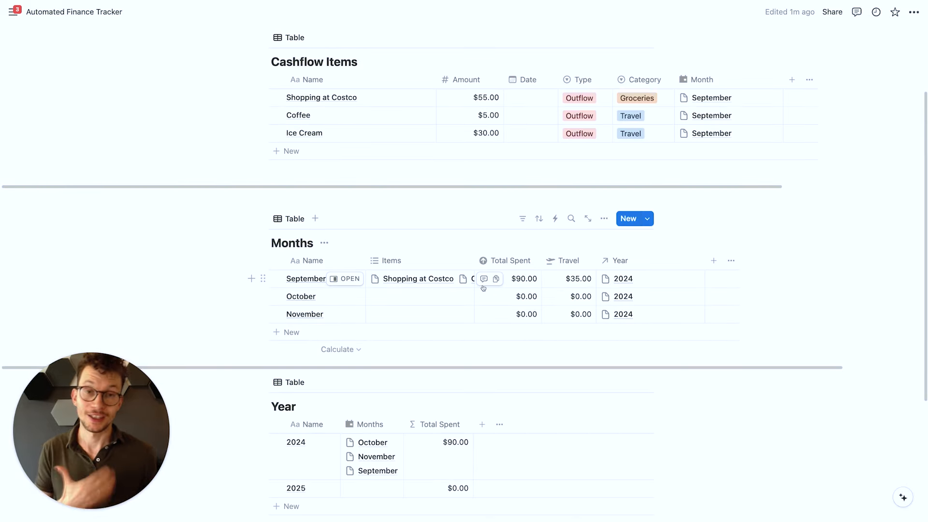
Switch back to Notion and create a new template named Payslip for the Cashflow Items database.
{"action": "scroll", "coordinate": [485, 294], "scroll_direction": "up", "scroll_amount": 1}
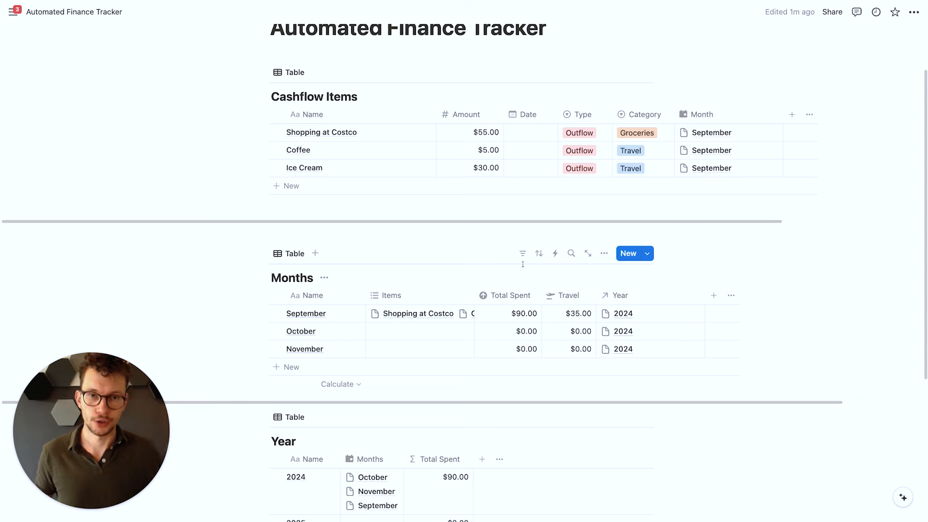
{"action": "scroll", "coordinate": [523, 264], "scroll_direction": "up", "scroll_amount": 1}
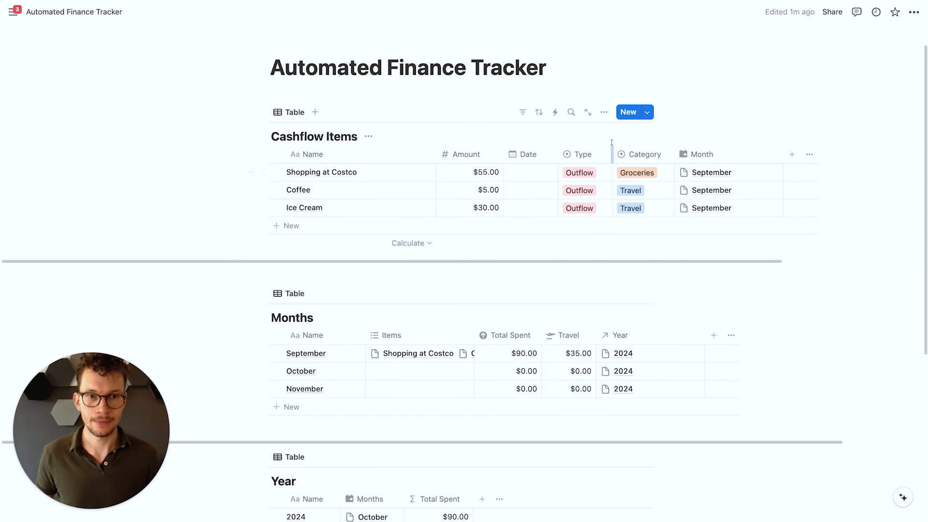
{"action": "left_click", "coordinate": [647, 112]}
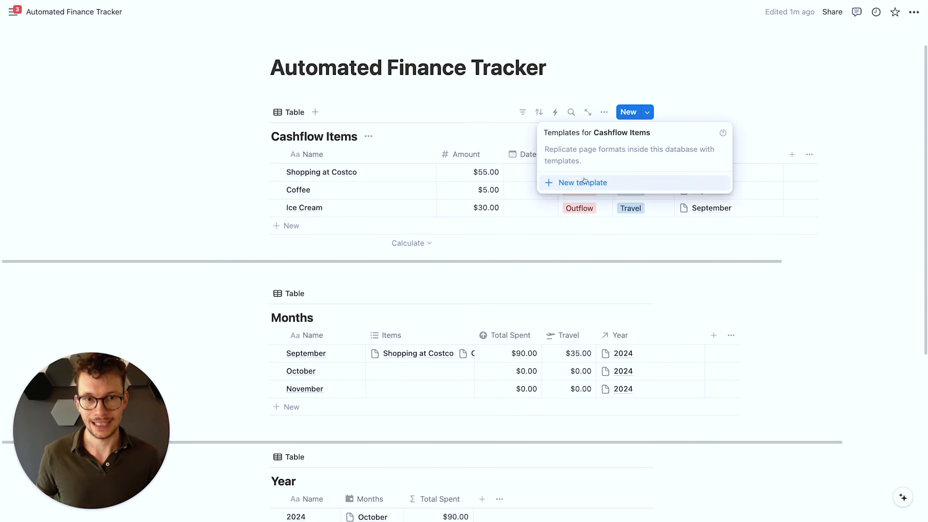
{"action": "left_click", "coordinate": [579, 184]}
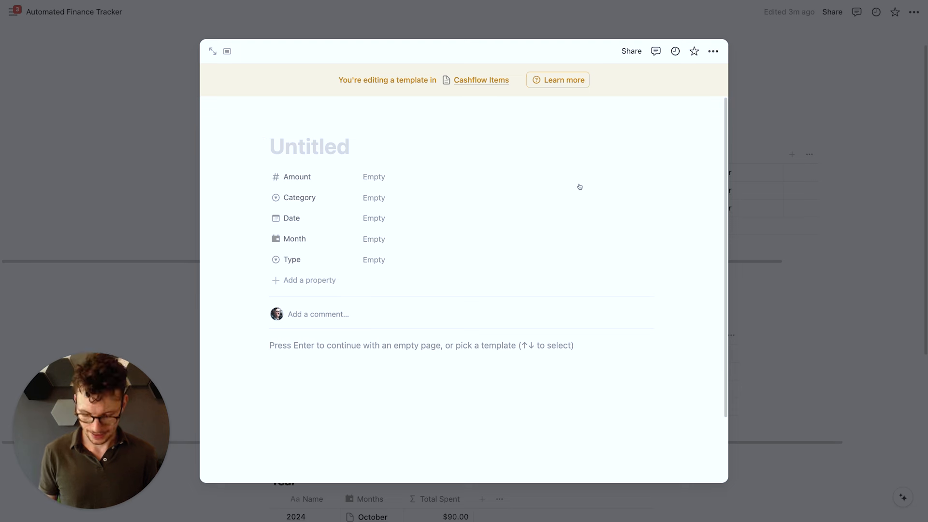
{"action": "type", "text": "Pay"}
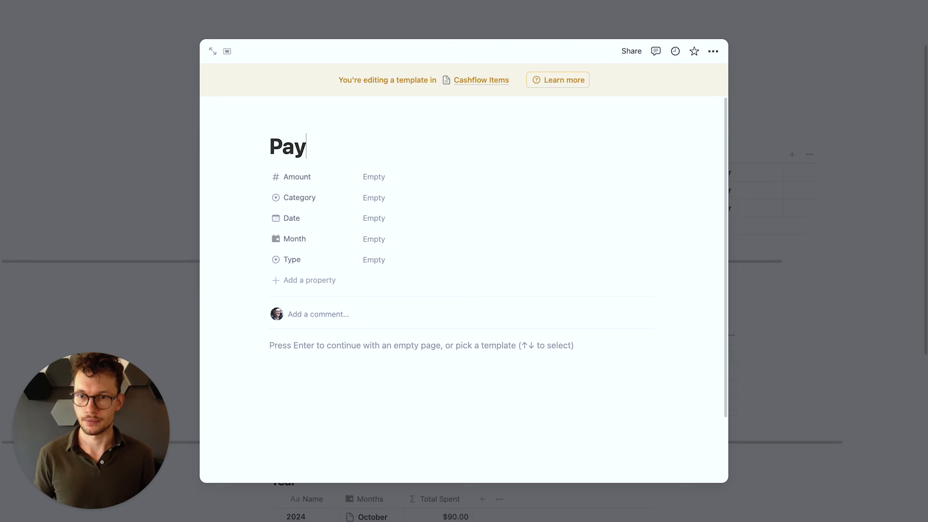
{"action": "type", "text": "slip"}
Set the Payslip template's Amount to 5000 and its Type to Inflow.
{"action": "left_click", "coordinate": [404, 183]}
{"action": "type", "text": "5000"}
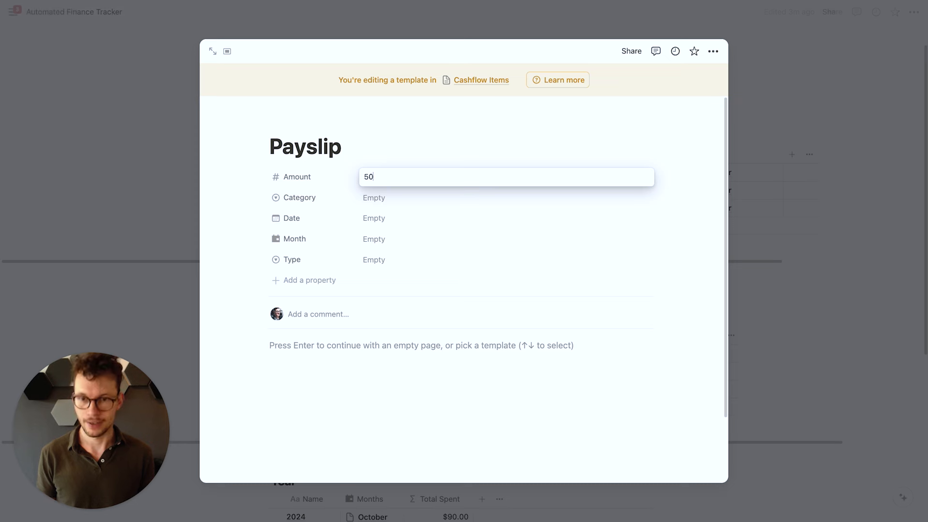
{"action": "key", "text": "Return"}
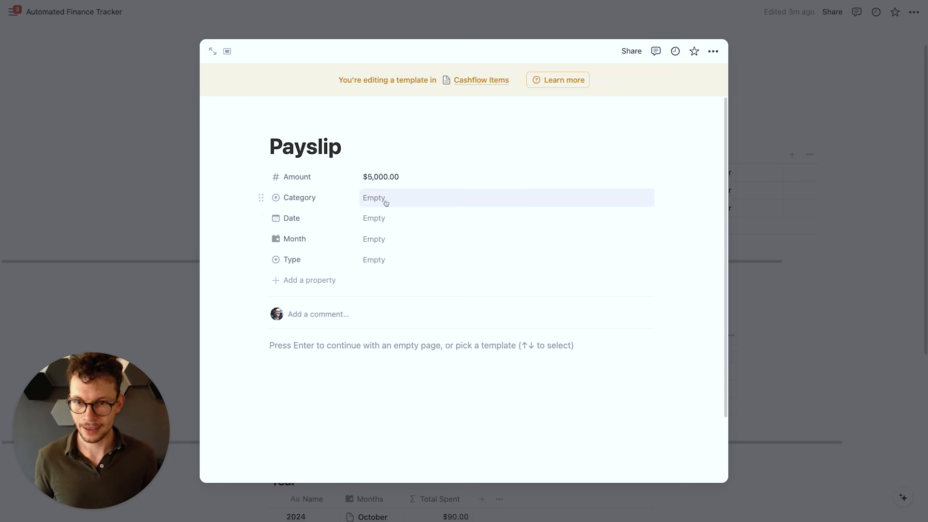
{"action": "left_click", "coordinate": [376, 259]}
{"action": "left_click", "coordinate": [392, 310]}
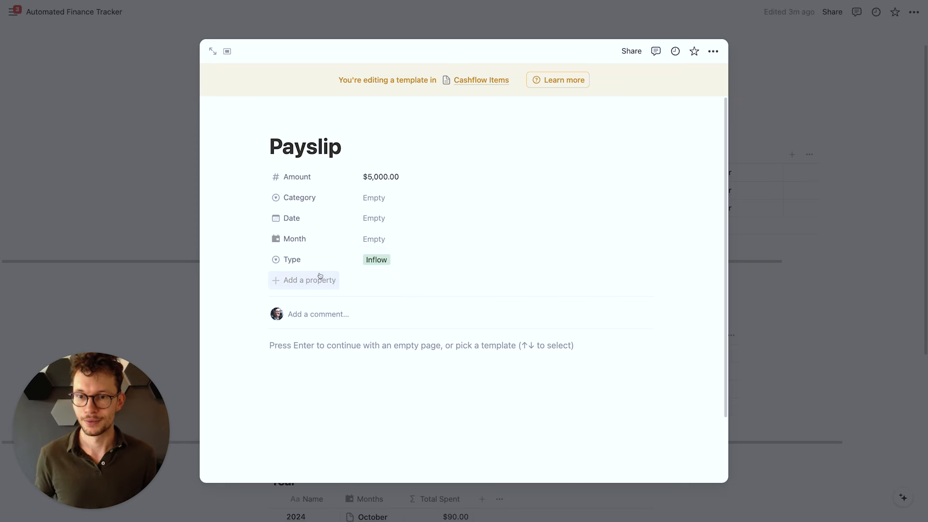
Set the Payslip template's Date to Today, the date when duplicated, and close the template.
{"action": "left_click", "coordinate": [376, 221]}
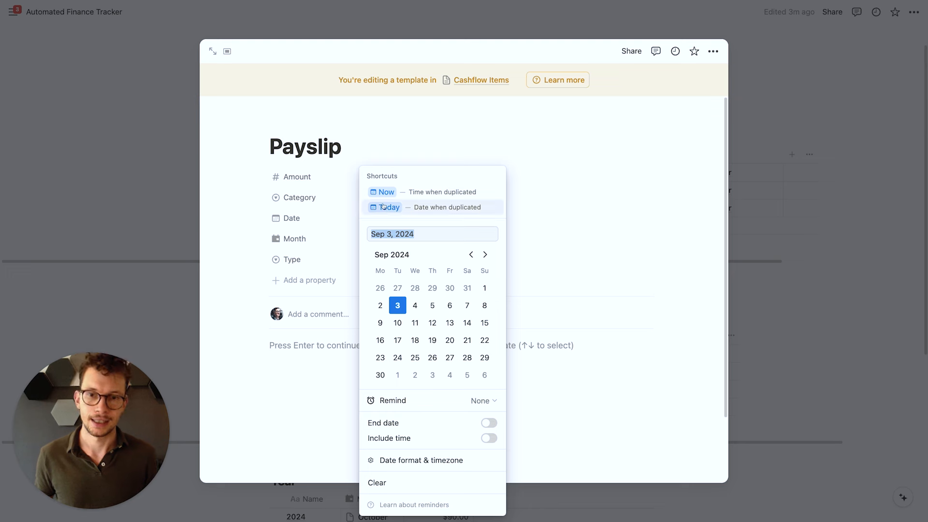
{"action": "left_click", "coordinate": [421, 207]}
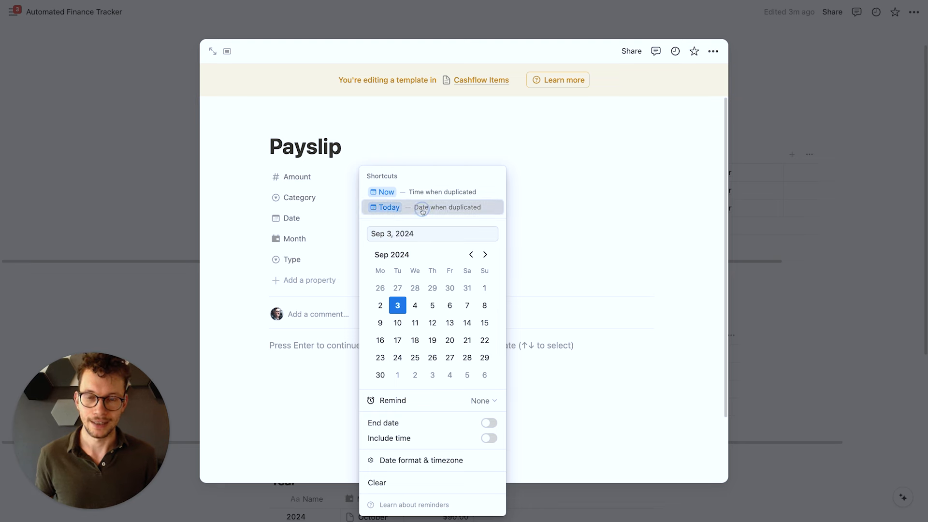
{"action": "left_click", "coordinate": [155, 206]}
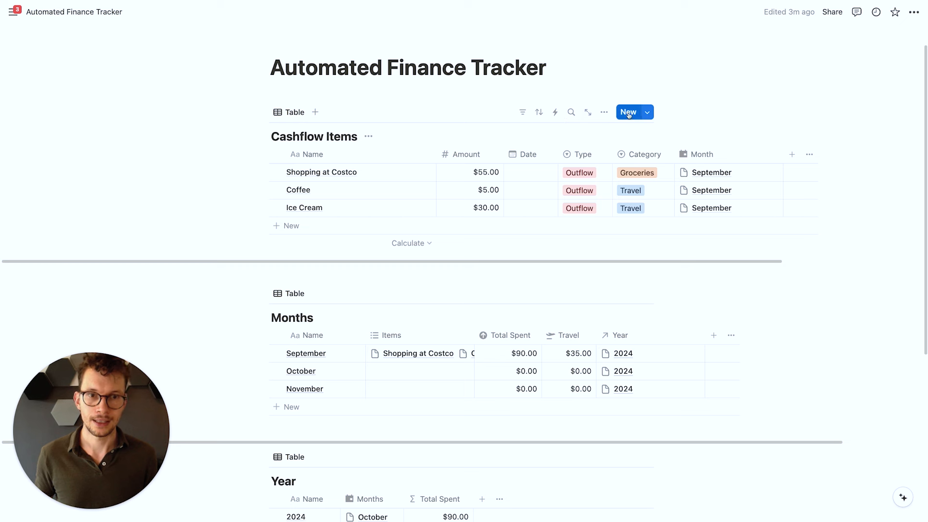
Set the Payslip template of Cashflow Items to repeat every month and save the schedule.
{"action": "left_click", "coordinate": [647, 112]}
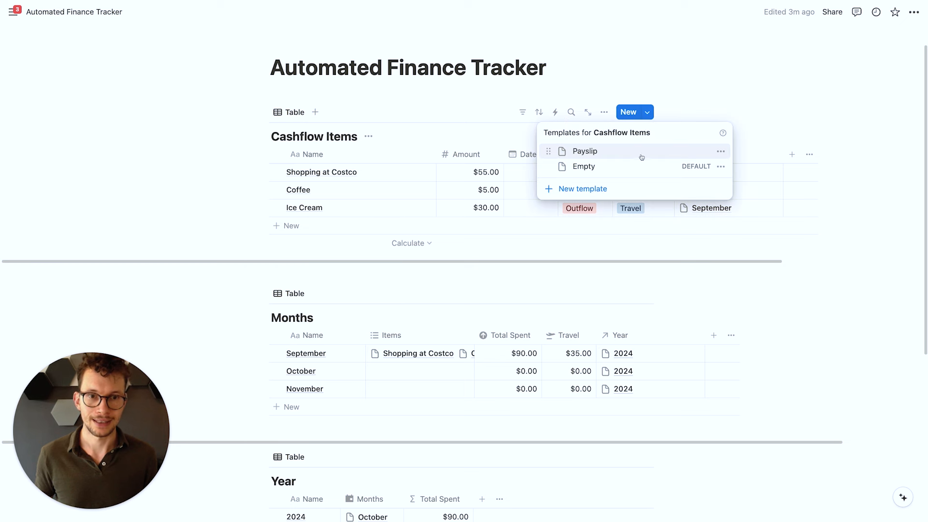
{"action": "left_click", "coordinate": [720, 151]}
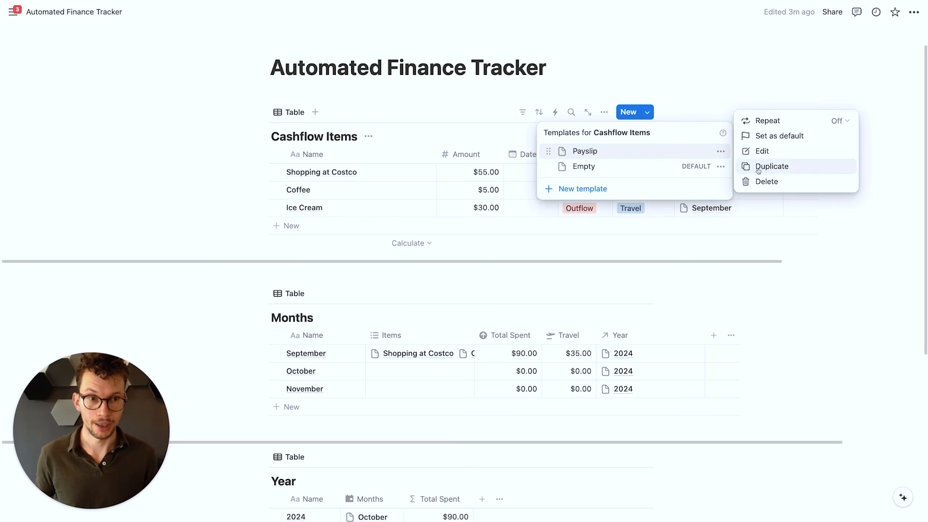
{"action": "left_click", "coordinate": [773, 121]}
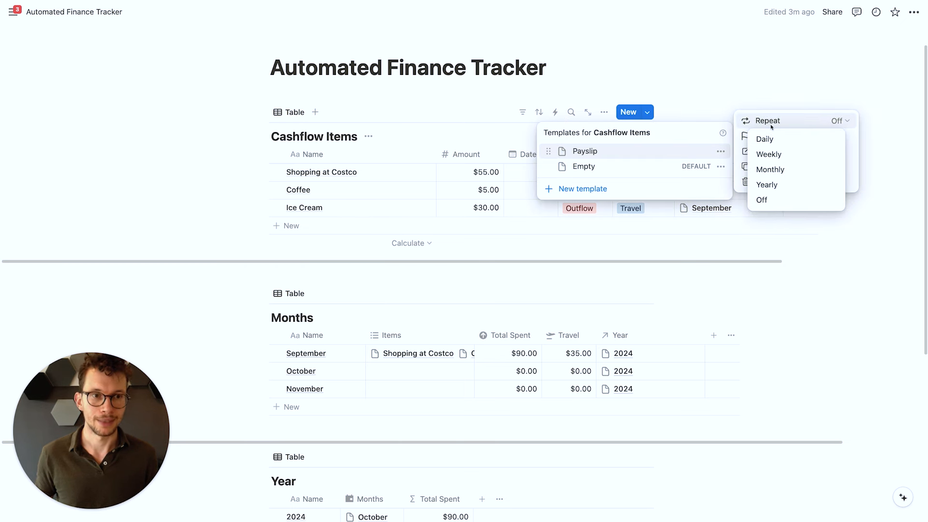
{"action": "left_click", "coordinate": [771, 171]}
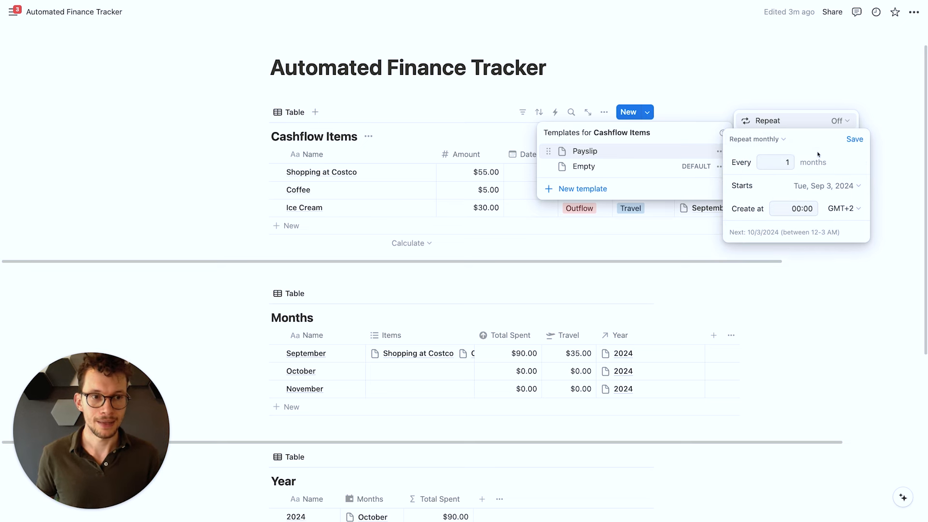
{"action": "left_click", "coordinate": [854, 139]}
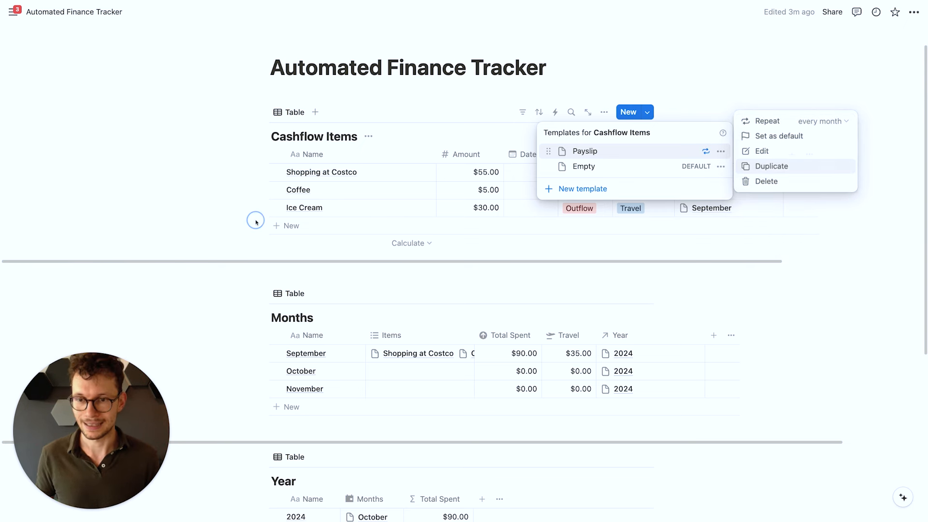
{"action": "key", "text": "Escape"}
{"action": "key", "text": "Escape"}
Add a Cashflow Items entry named Payslipo, apply the Payslip template to it, and close its page.
{"action": "left_click", "coordinate": [329, 226]}
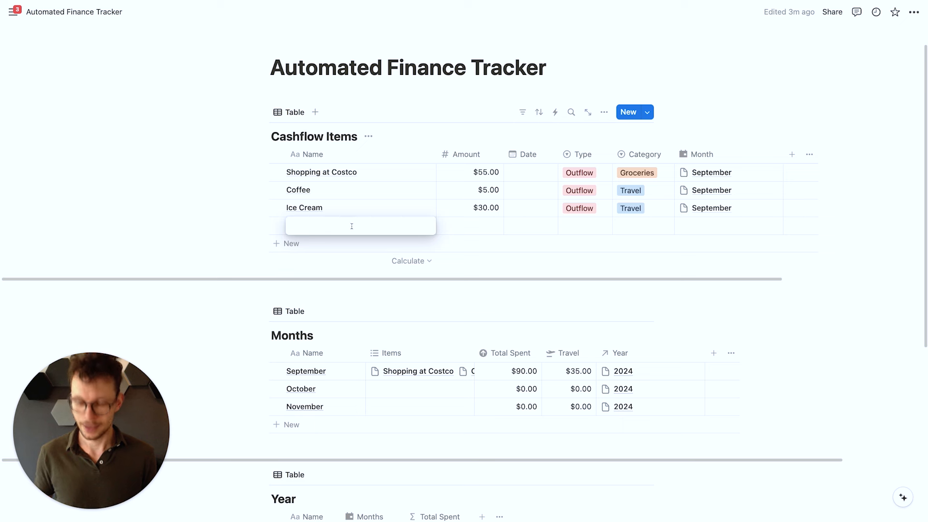
{"action": "type", "text": "P"}
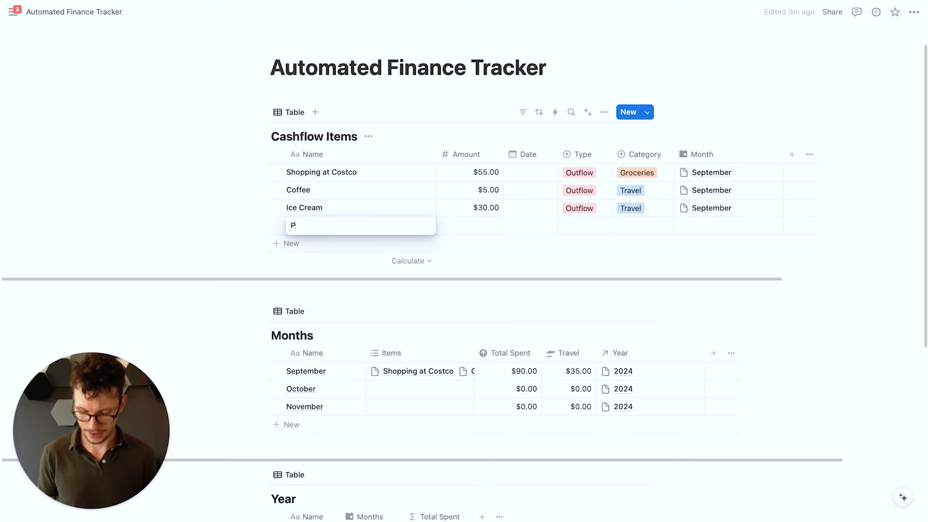
{"action": "type", "text": "ayslipo"}
{"action": "key", "text": "Return"}
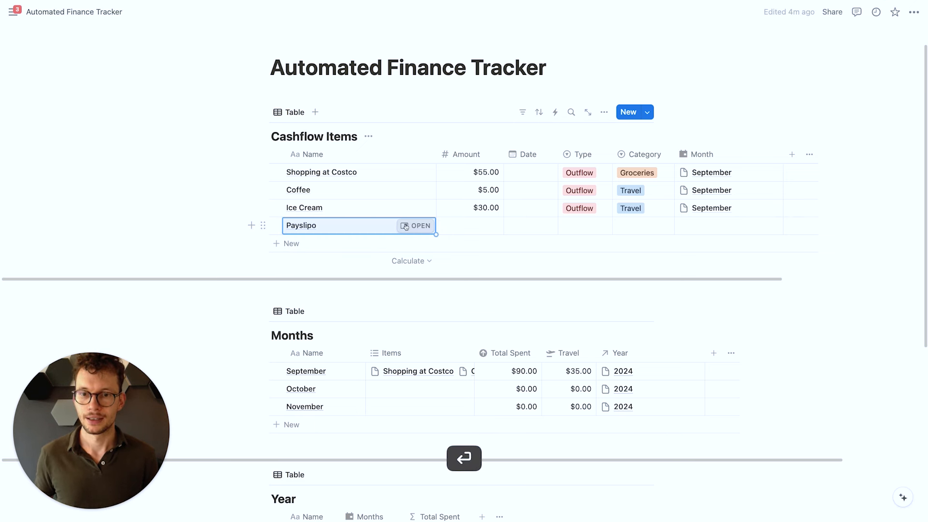
{"action": "left_click", "coordinate": [418, 225]}
{"action": "left_click", "coordinate": [542, 280]}
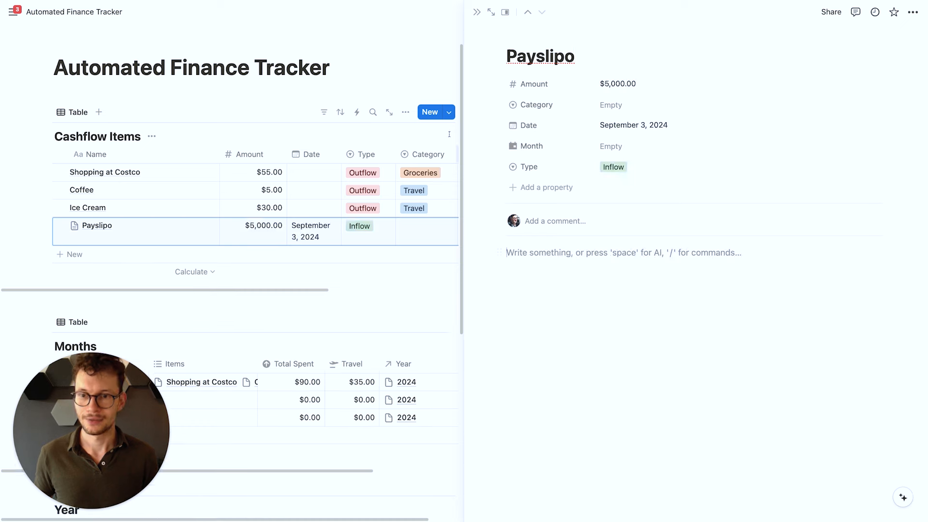
{"action": "left_click", "coordinate": [477, 9]}
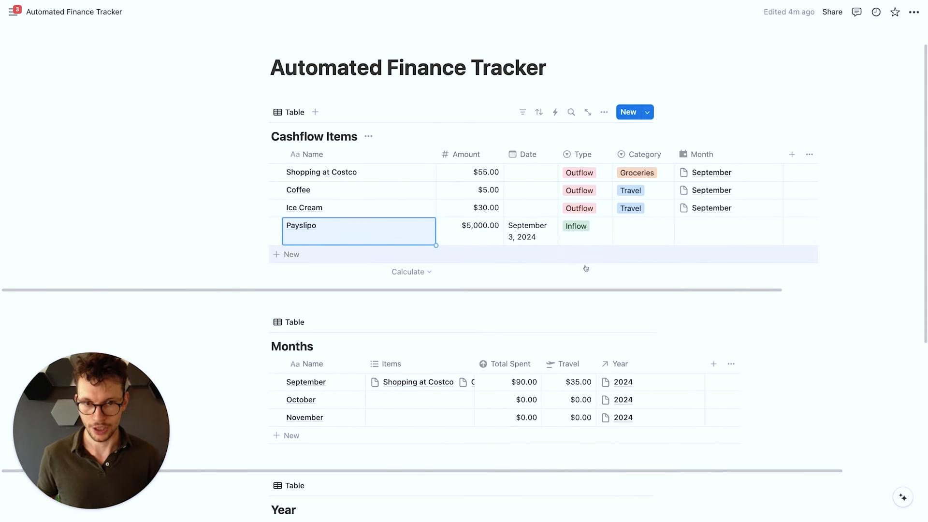
Link the Payslipo entry to the September page in its Month relation.
{"action": "left_click", "coordinate": [698, 238]}
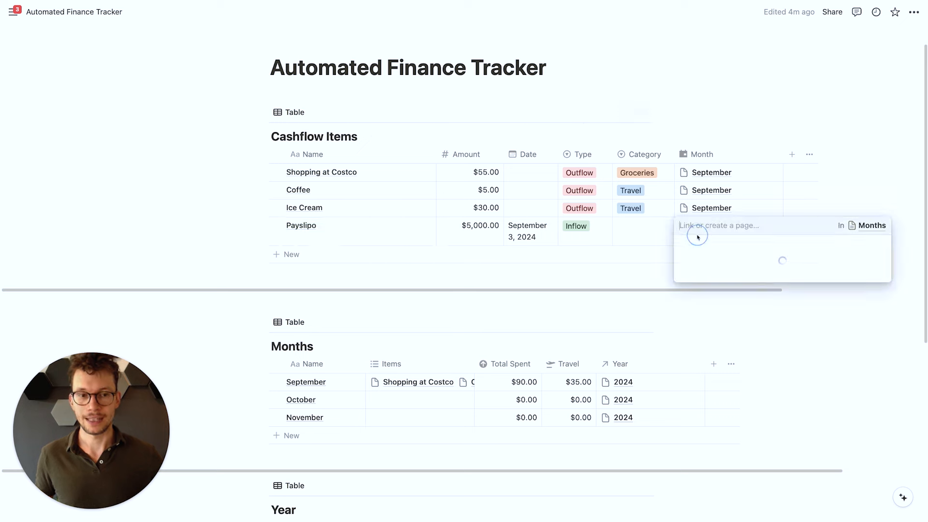
{"action": "left_click", "coordinate": [725, 262]}
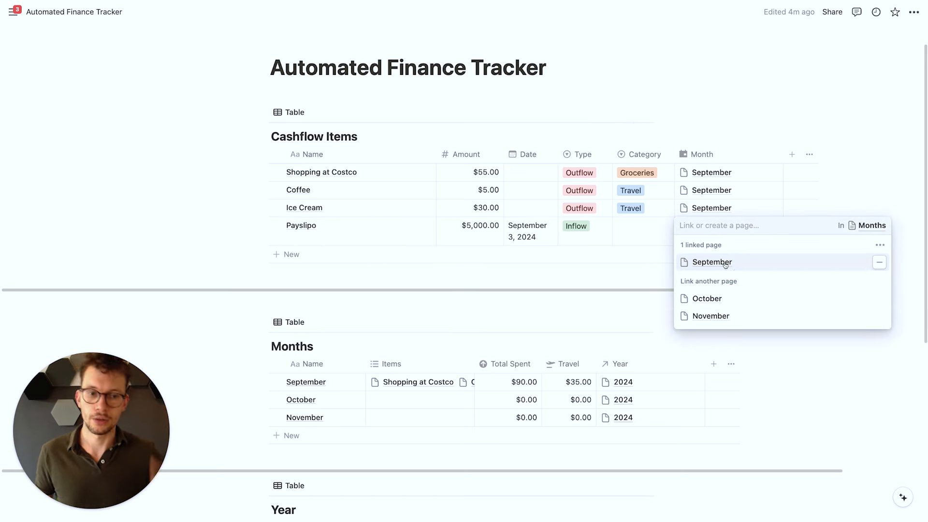
{"action": "left_click", "coordinate": [237, 256]}
Narrow the Year column in the Months table and duplicate the Total Spent property.
{"action": "scroll", "coordinate": [241, 267], "scroll_direction": "down", "scroll_amount": 3}
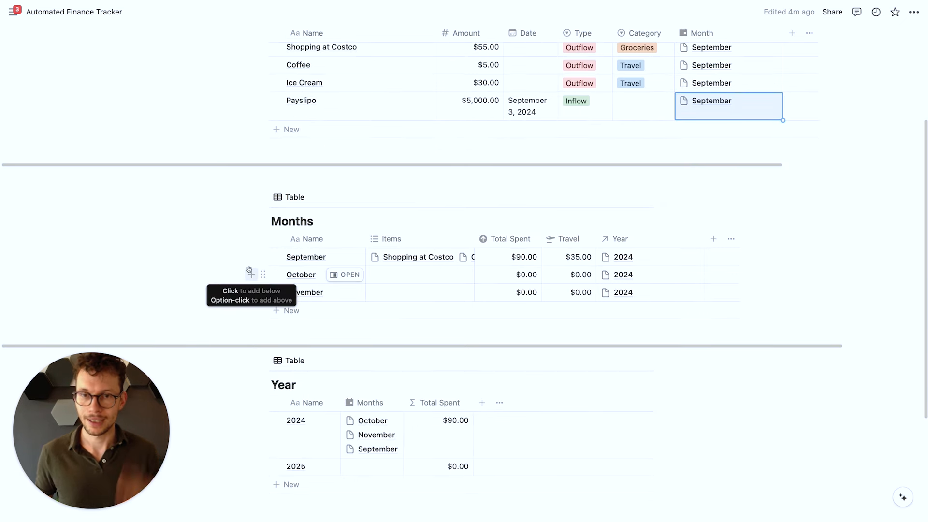
{"action": "scroll", "coordinate": [248, 270], "scroll_direction": "up", "scroll_amount": 2}
{"action": "scroll", "coordinate": [571, 384], "scroll_direction": "down", "scroll_amount": 1}
{"action": "scroll", "coordinate": [571, 384], "scroll_direction": "down", "scroll_amount": 1}
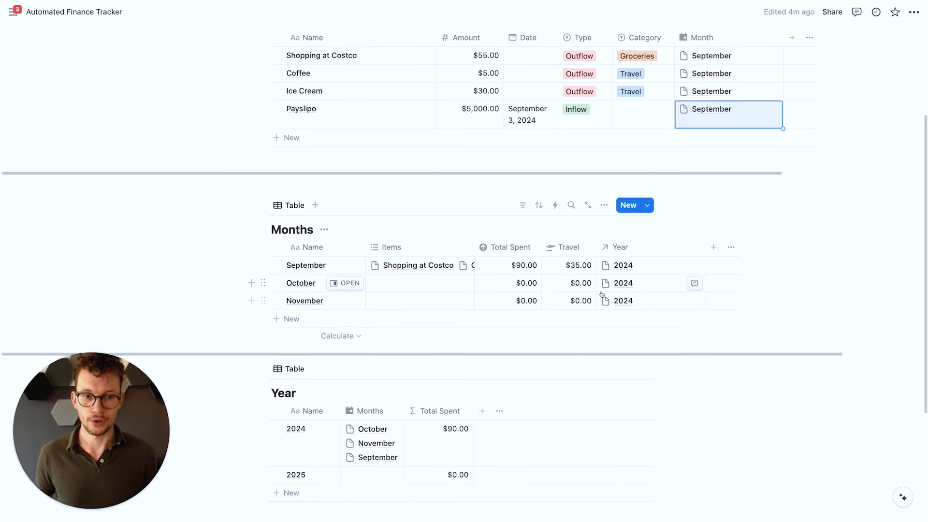
{"action": "left_click_drag", "start_coordinate": [705, 247], "coordinate": [648, 246]}
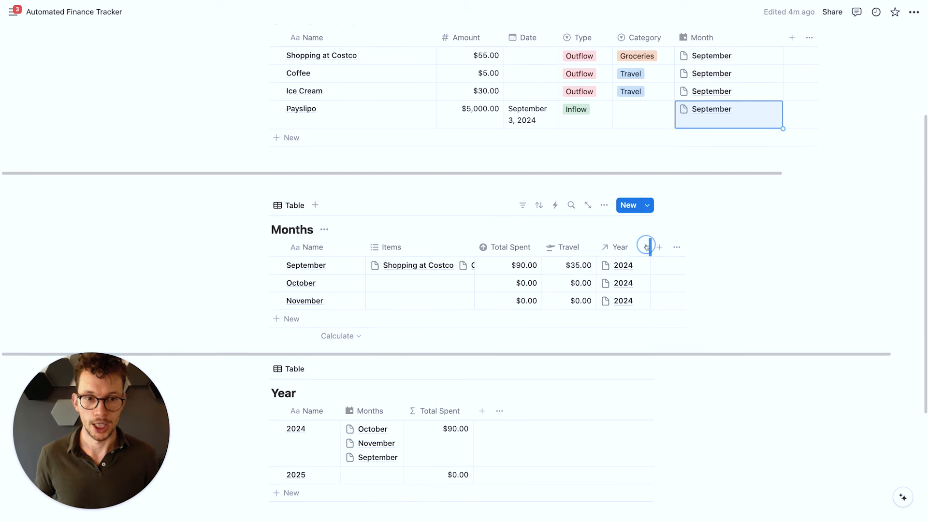
{"action": "left_click", "coordinate": [493, 242]}
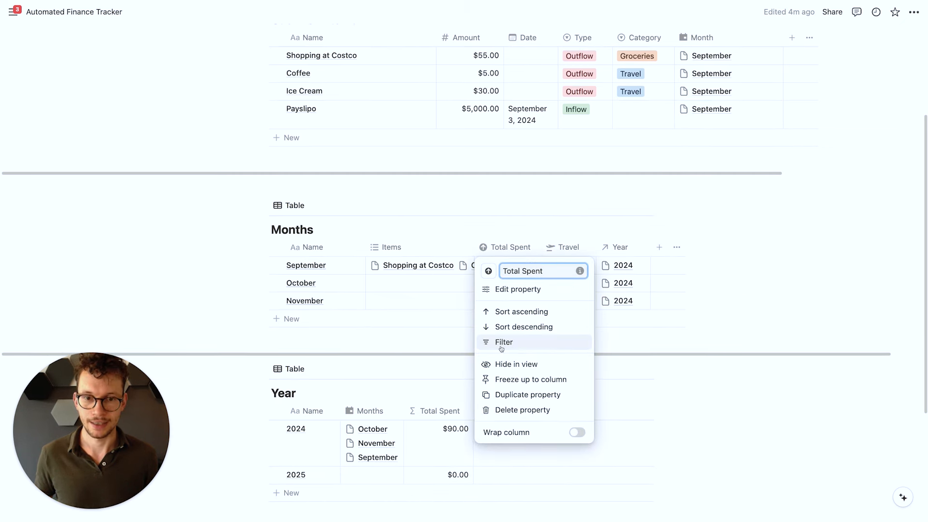
{"action": "left_click", "coordinate": [502, 394]}
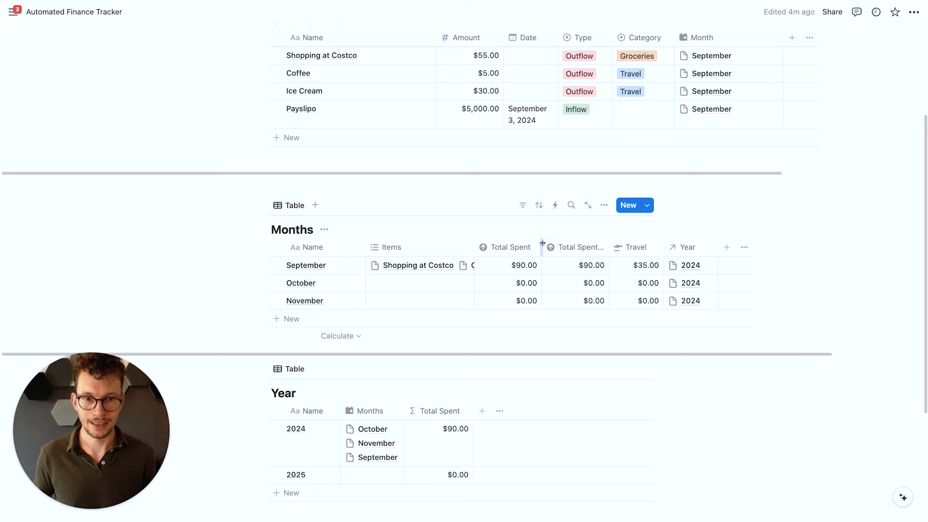
Rename the duplicated property Total Income and give it the circled down arrow icon.
{"action": "left_click", "coordinate": [584, 249]}
{"action": "key", "text": "super+a"}
{"action": "type", "text": "Total Incom"}
{"action": "left_click", "coordinate": [556, 270]}
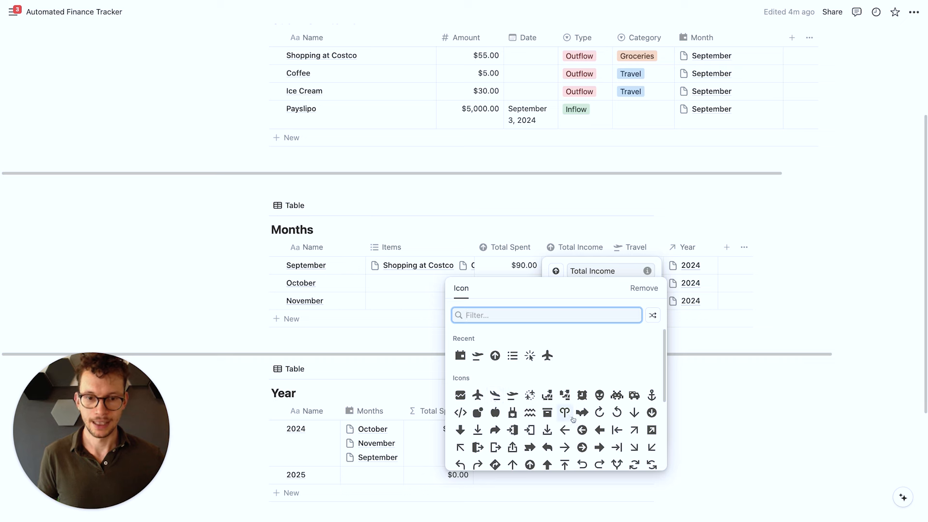
{"action": "left_click", "coordinate": [658, 413]}
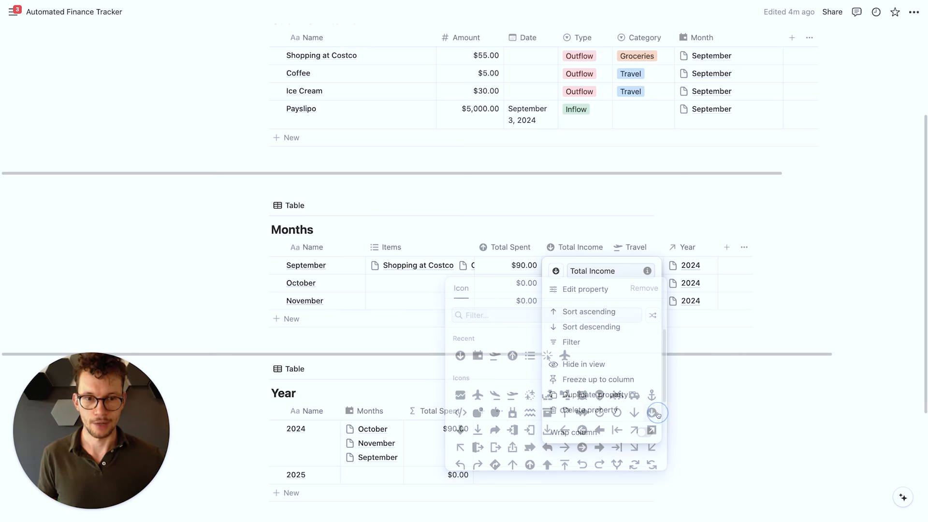
Change the Total Income formula to filter Items by Type "Inflow" and save it.
{"action": "left_click", "coordinate": [581, 287]}
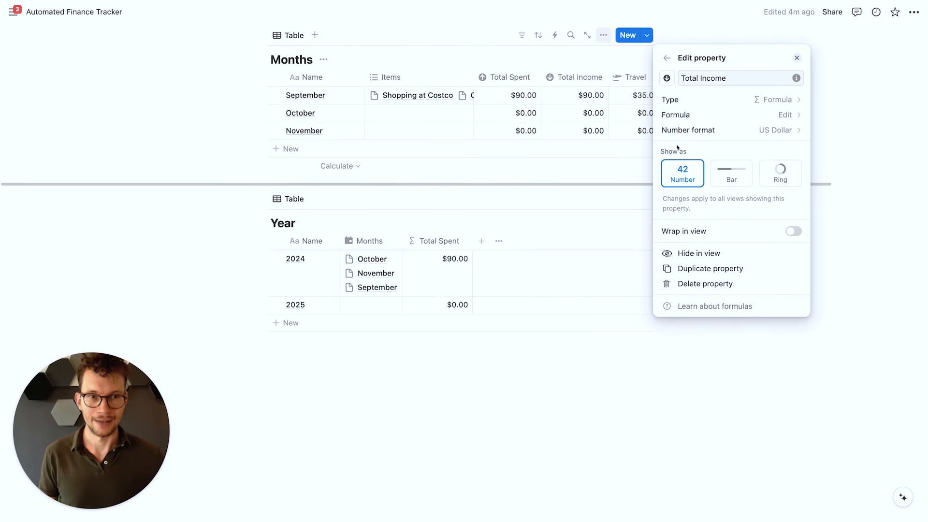
{"action": "left_click", "coordinate": [703, 116]}
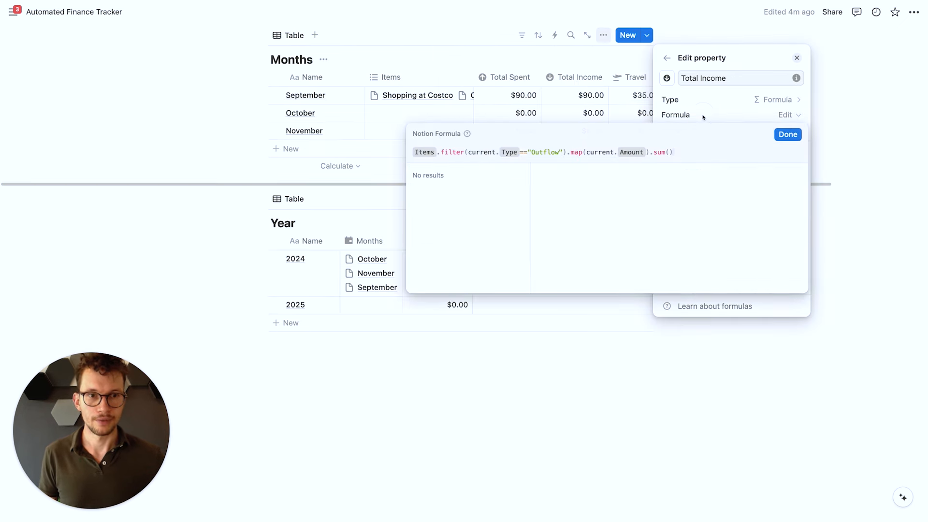
{"action": "double_click", "coordinate": [537, 153]}
{"action": "type", "text": "Inflow"}
{"action": "left_click", "coordinate": [788, 134]}
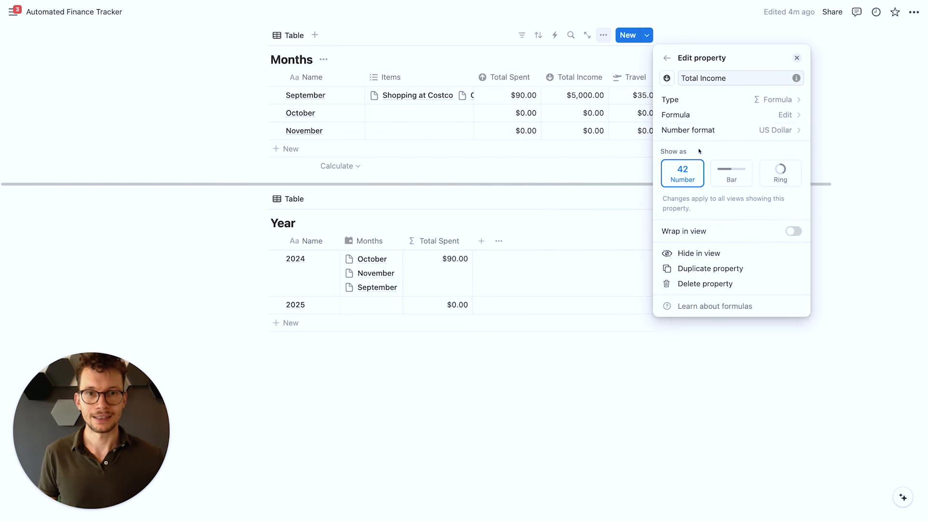
{"action": "left_click", "coordinate": [563, 239]}
Add a Formula property named Result to the Months table.
{"action": "scroll", "coordinate": [565, 239], "scroll_direction": "up", "scroll_amount": 2}
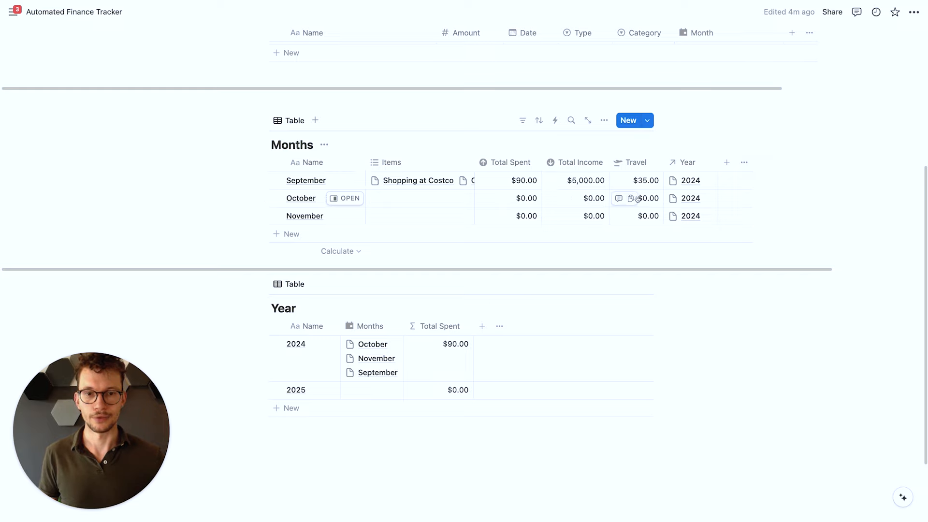
{"action": "scroll", "coordinate": [628, 203], "scroll_direction": "up", "scroll_amount": 3}
{"action": "left_click", "coordinate": [728, 239]}
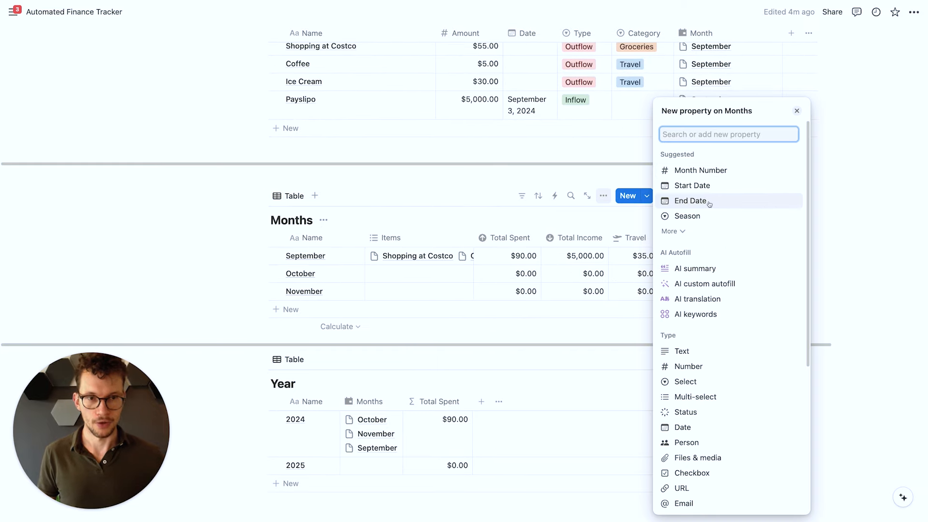
{"action": "type", "text": "form"}
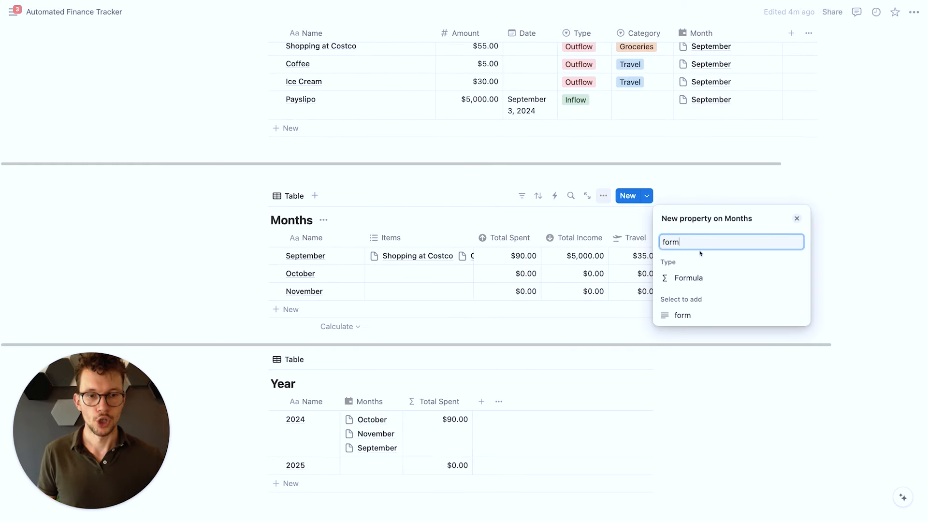
{"action": "left_click", "coordinate": [688, 278]}
{"action": "type", "text": "Result"}
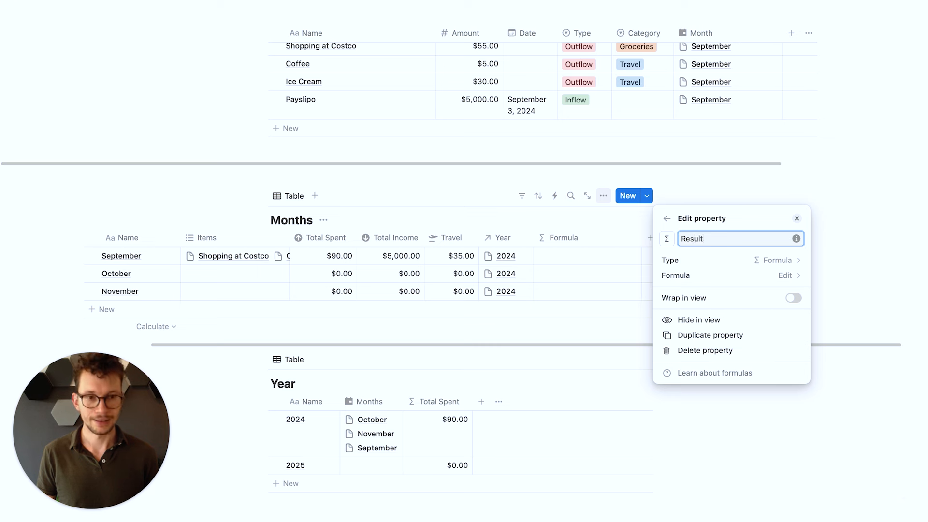
Set the Result formula to Total Income minus Total Spent and save it.
{"action": "left_click", "coordinate": [692, 279]}
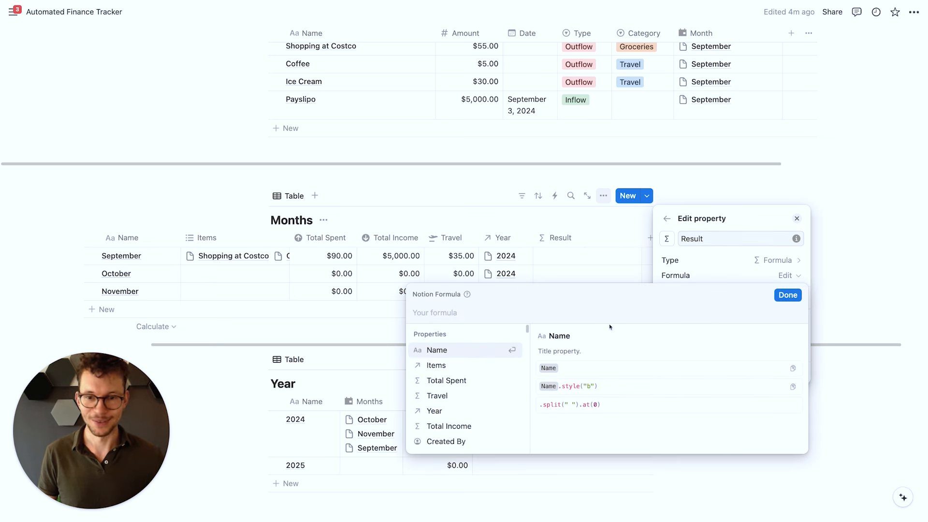
{"action": "type", "text": "total"}
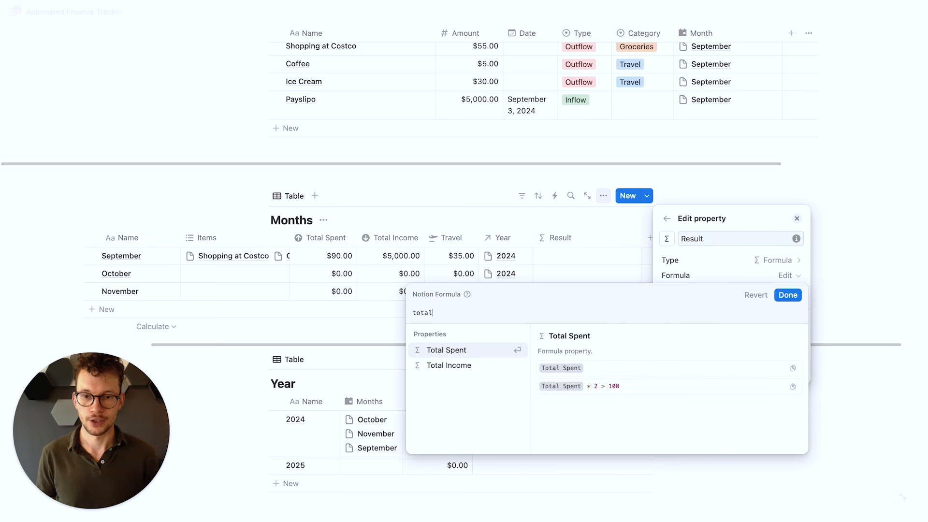
{"action": "left_click", "coordinate": [450, 385]}
{"action": "type", "text": "-tota"}
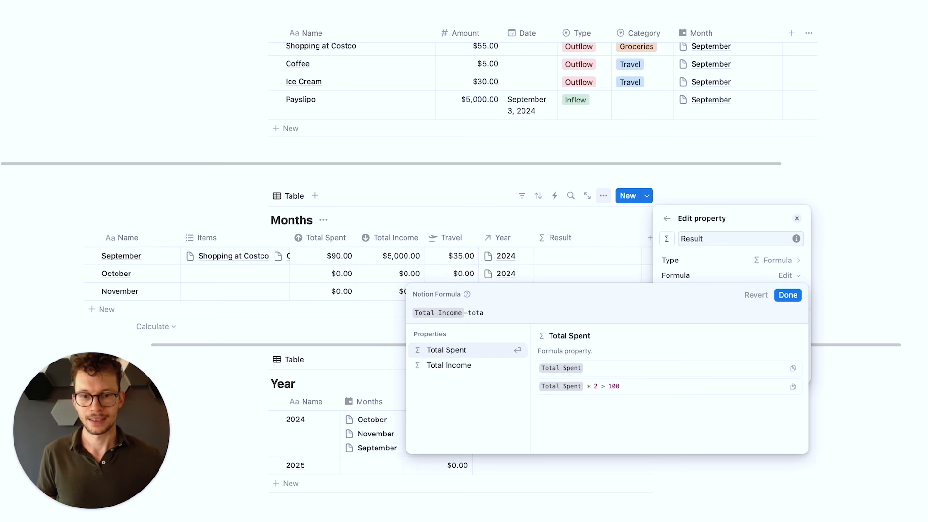
{"action": "key", "text": "Return"}
{"action": "left_click", "coordinate": [788, 295]}
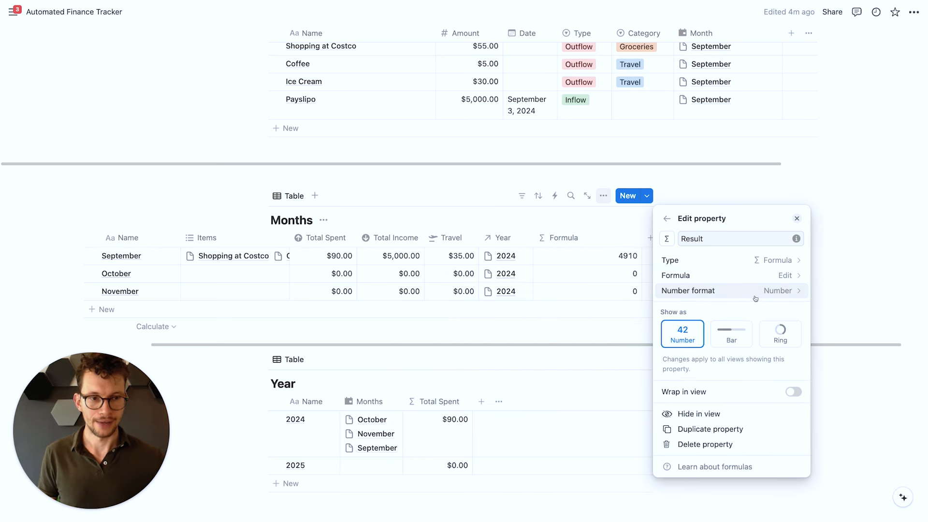
Set the number format of the Result property to US Dollar and close its settings.
{"action": "left_click", "coordinate": [729, 291]}
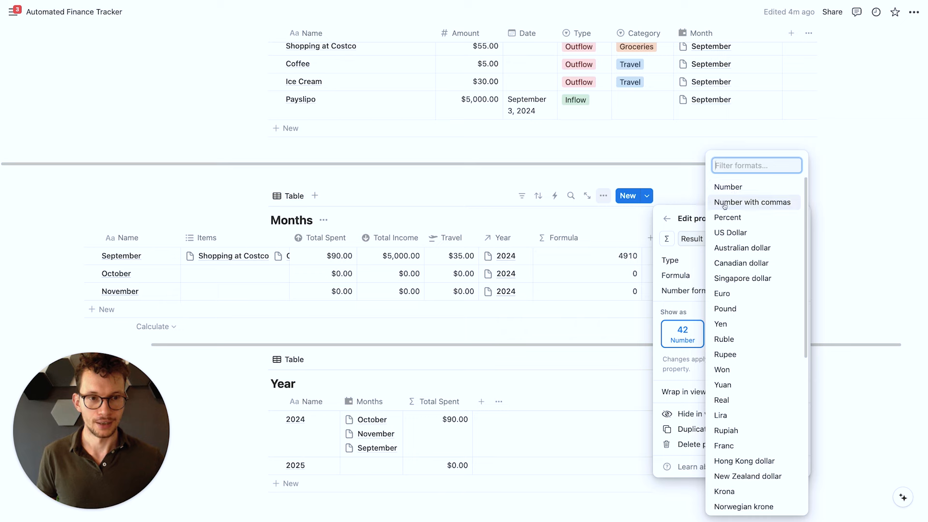
{"action": "left_click", "coordinate": [725, 233]}
{"action": "left_click", "coordinate": [570, 317]}
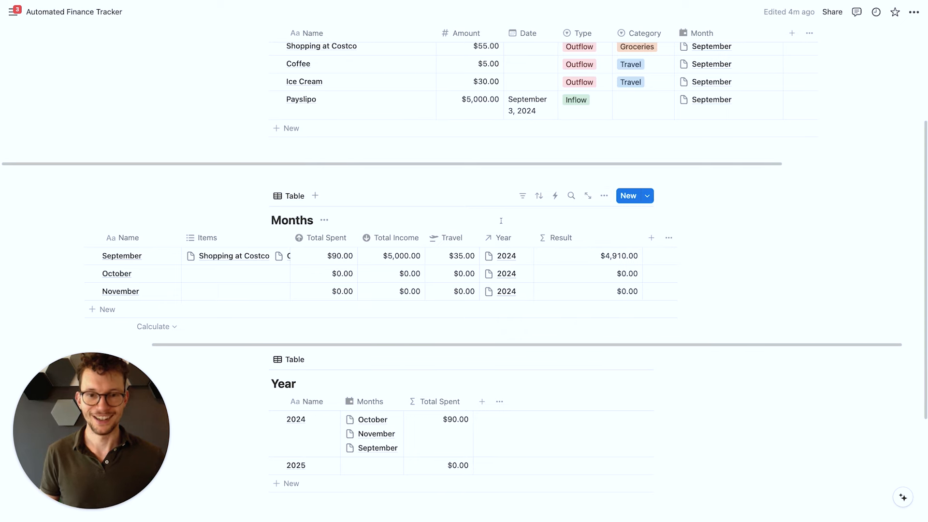
{"action": "scroll", "coordinate": [644, 302], "scroll_direction": "left", "scroll_amount": 5}
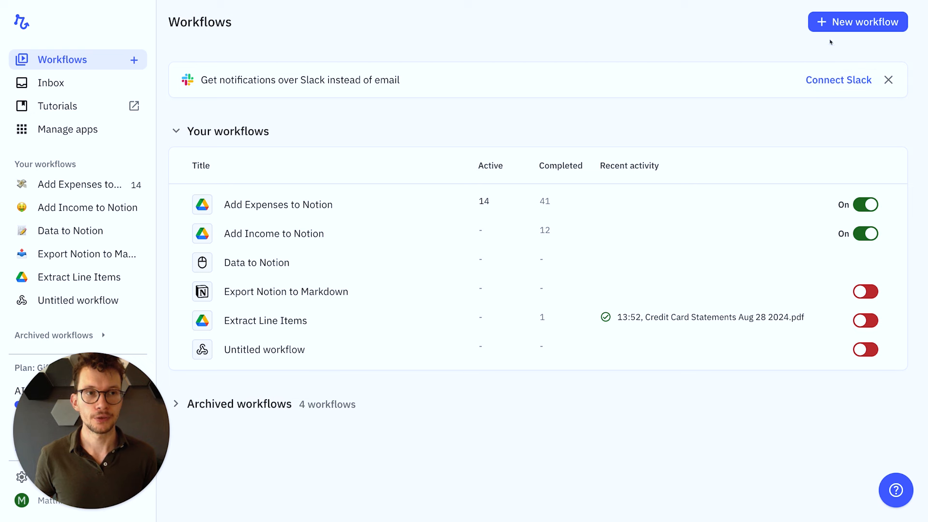
Create a new workflow and name it "Automated Finance Tracker - Outflows".
{"action": "left_click", "coordinate": [842, 25]}
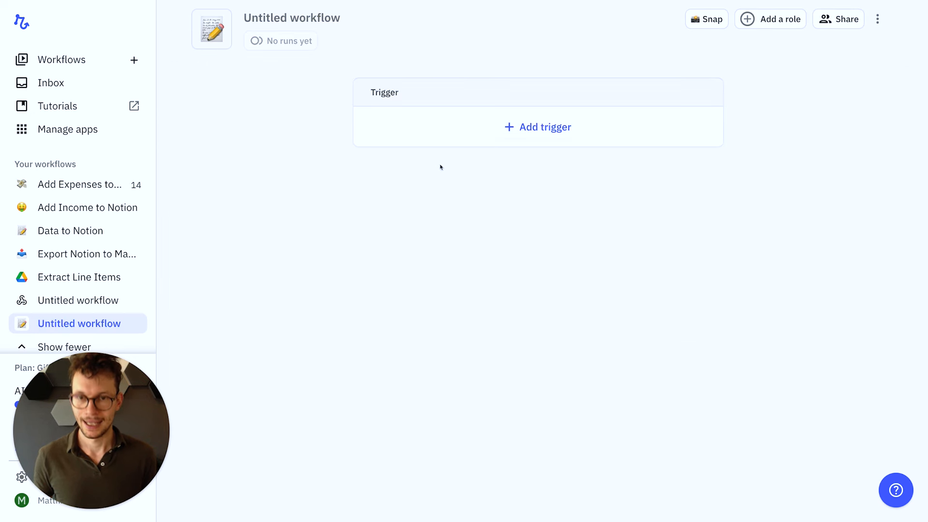
{"action": "left_click", "coordinate": [292, 20]}
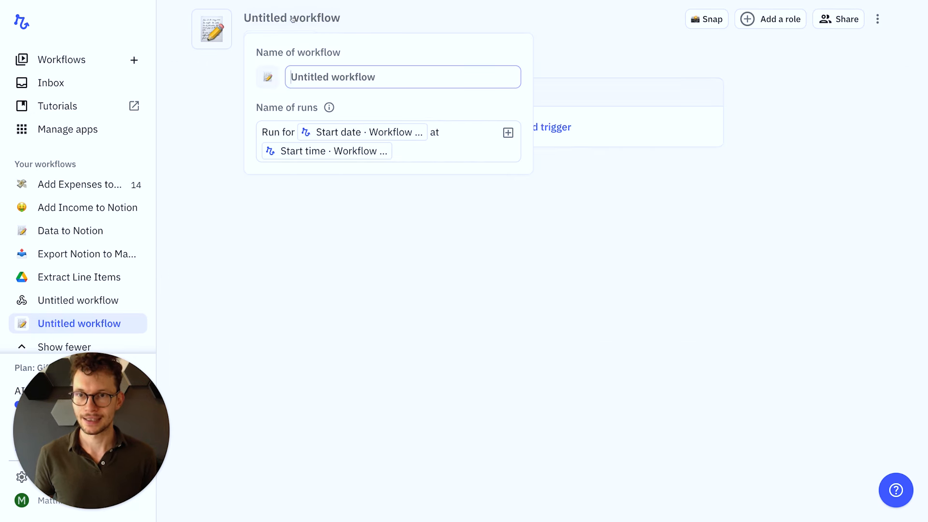
{"action": "type", "text": "Automated"}
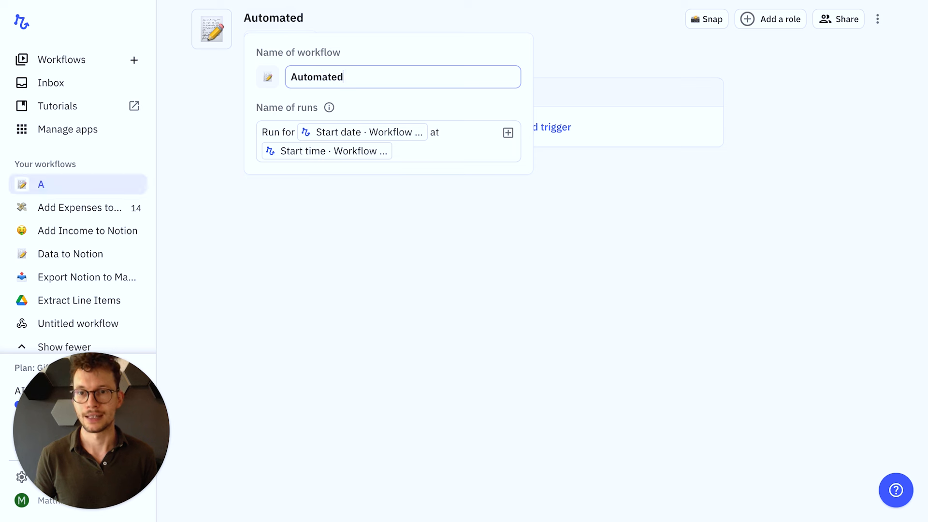
{"action": "type", "text": " Finance Tracker - "}
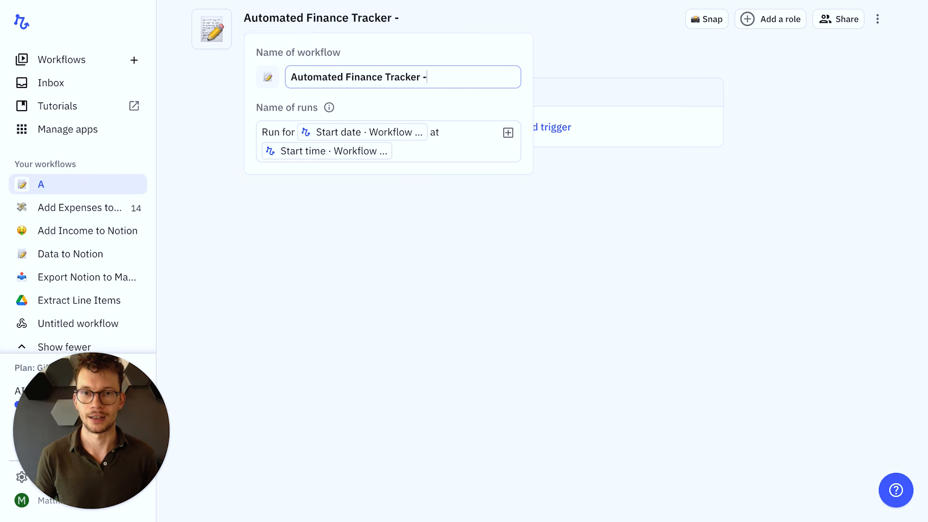
{"action": "type", "text": "Outflows"}
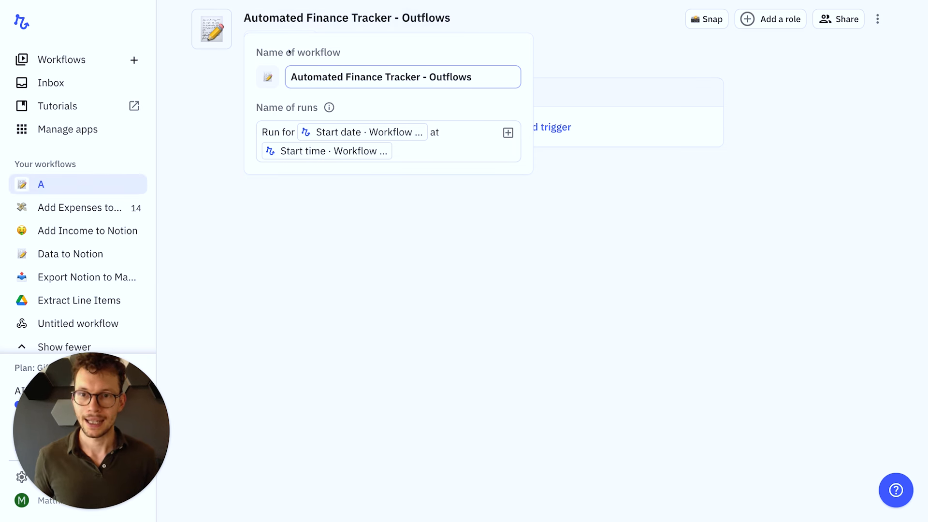
Search the workflow's icon choices for money and set the icon to the money with wings emoji.
{"action": "left_click", "coordinate": [266, 78]}
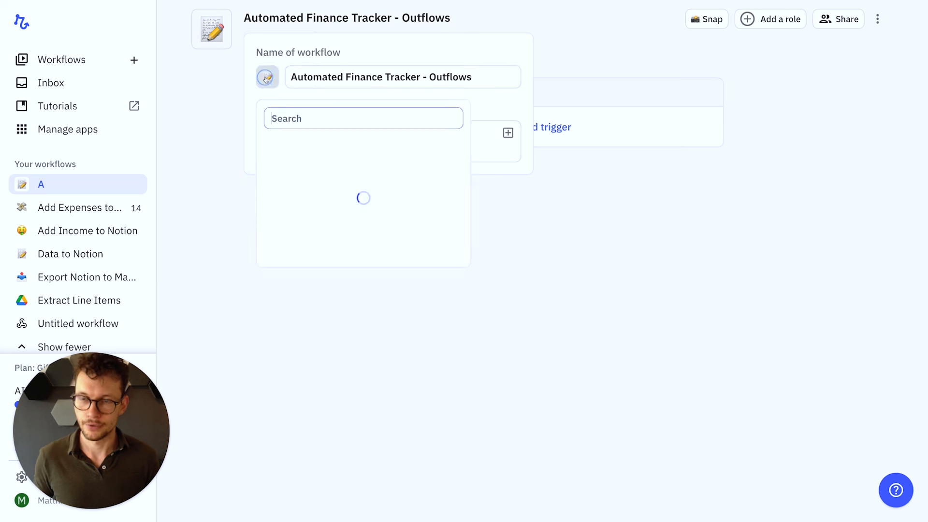
{"action": "type", "text": "mone"}
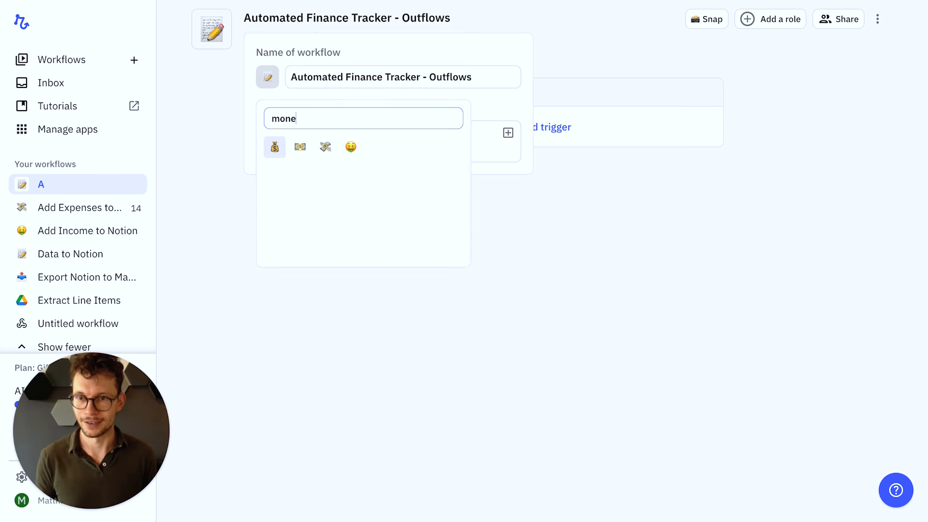
{"action": "left_click", "coordinate": [325, 147]}
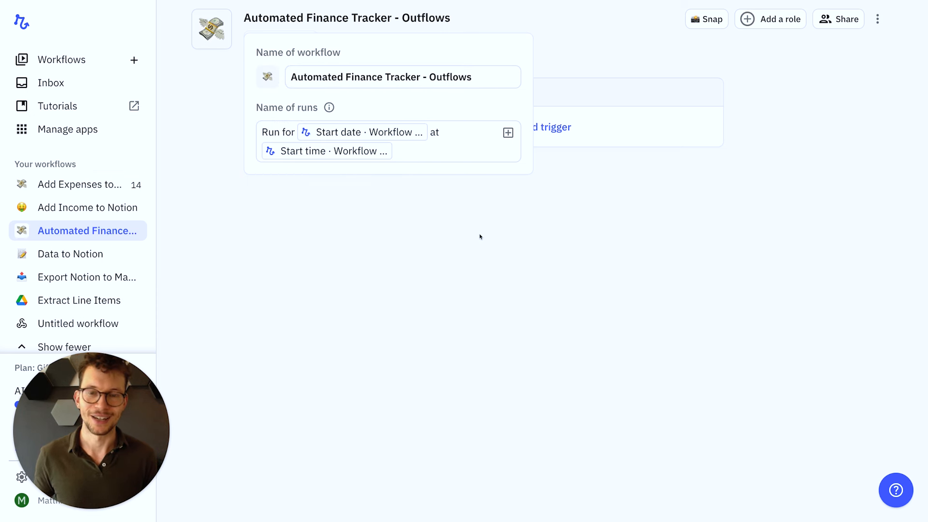
{"action": "left_click", "coordinate": [480, 236]}
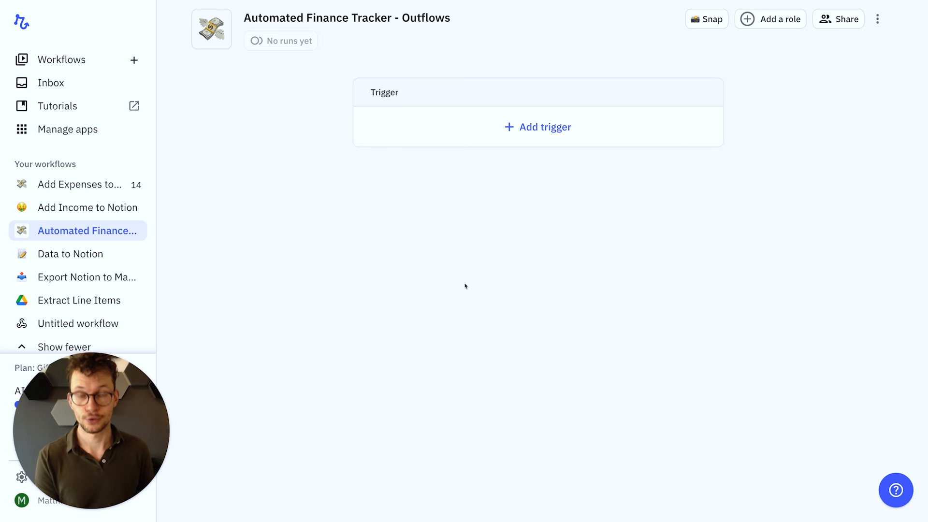
Add a Google Drive "File added to folder" trigger with Outflows as the parent folder and finish its setup.
{"action": "left_click", "coordinate": [525, 128]}
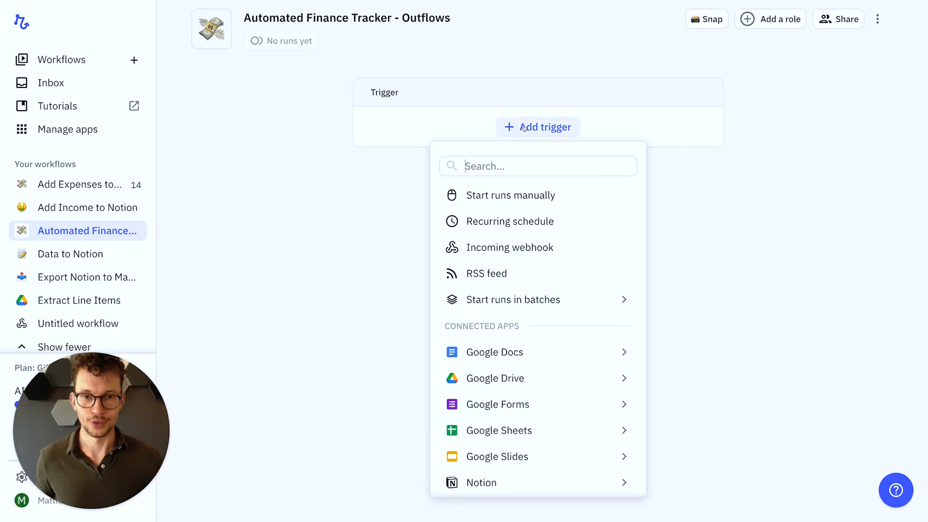
{"action": "mouse_move", "coordinate": [493, 375]}
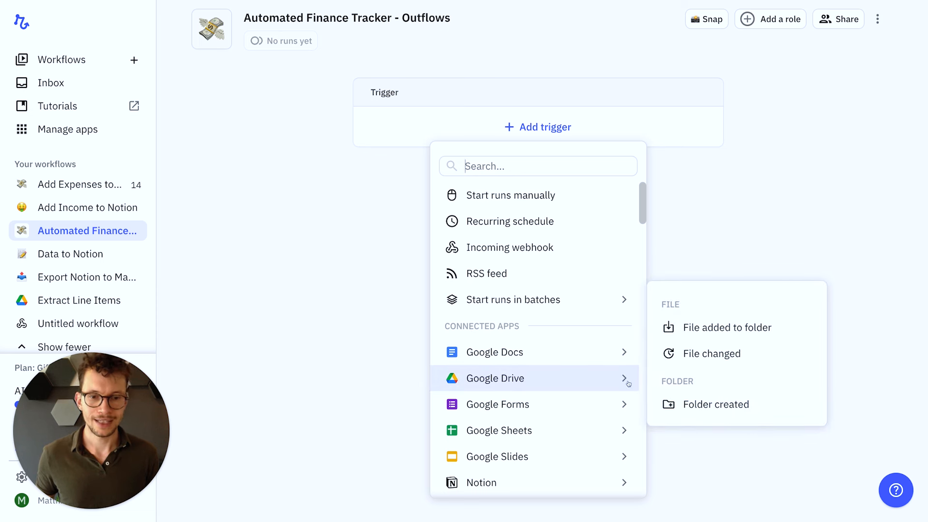
{"action": "left_click", "coordinate": [719, 325]}
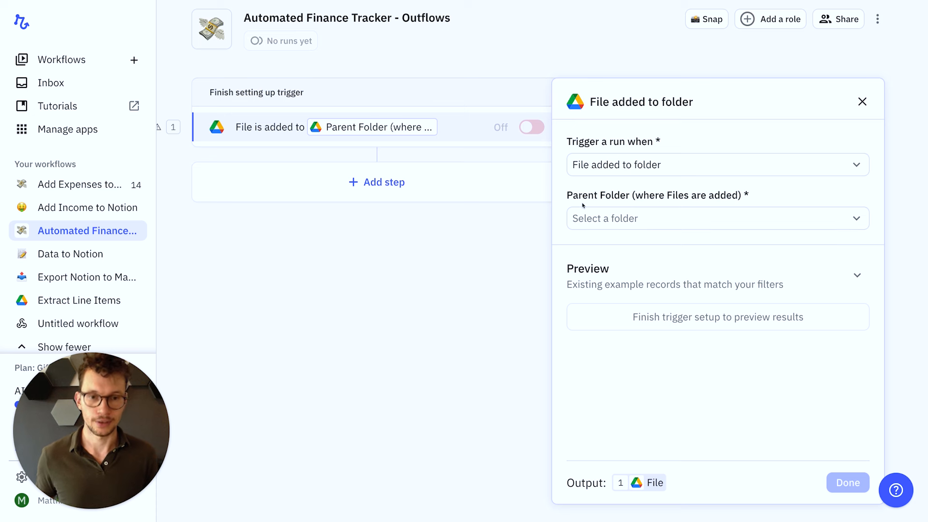
{"action": "left_click", "coordinate": [606, 219]}
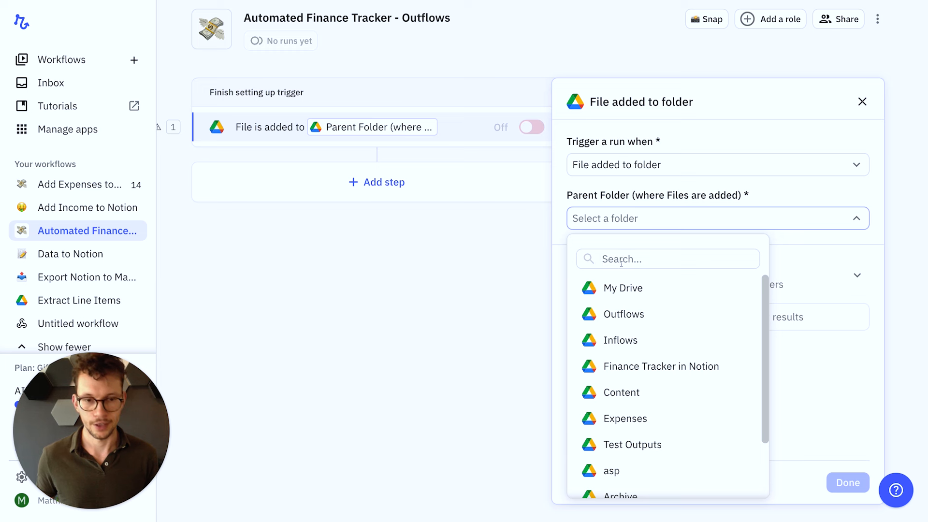
{"action": "left_click", "coordinate": [624, 313]}
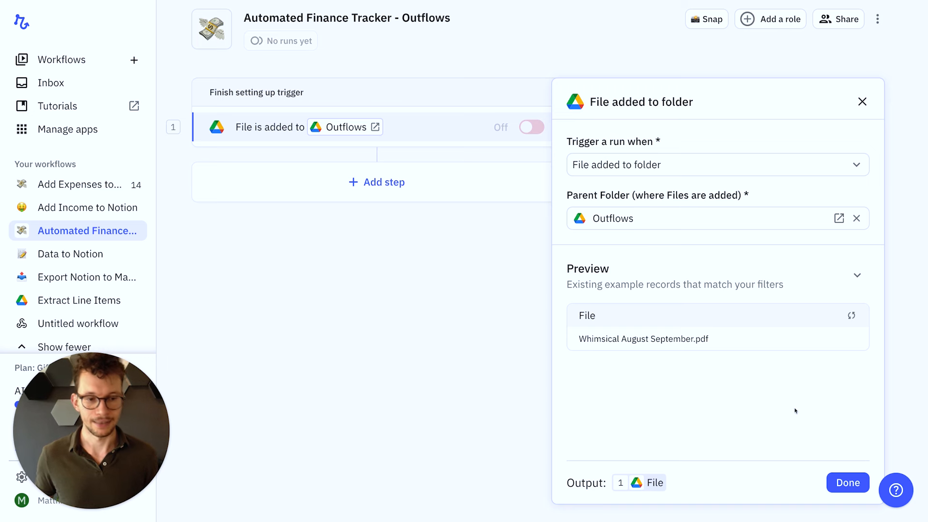
{"action": "left_click", "coordinate": [845, 482]}
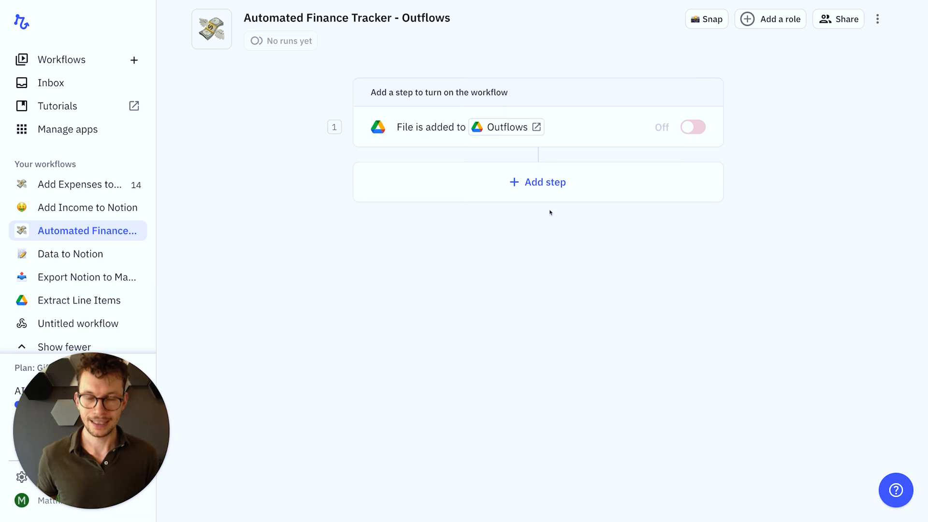
Add an AI step of the Custom prompt type after the Outflows trigger.
{"action": "left_click", "coordinate": [529, 186]}
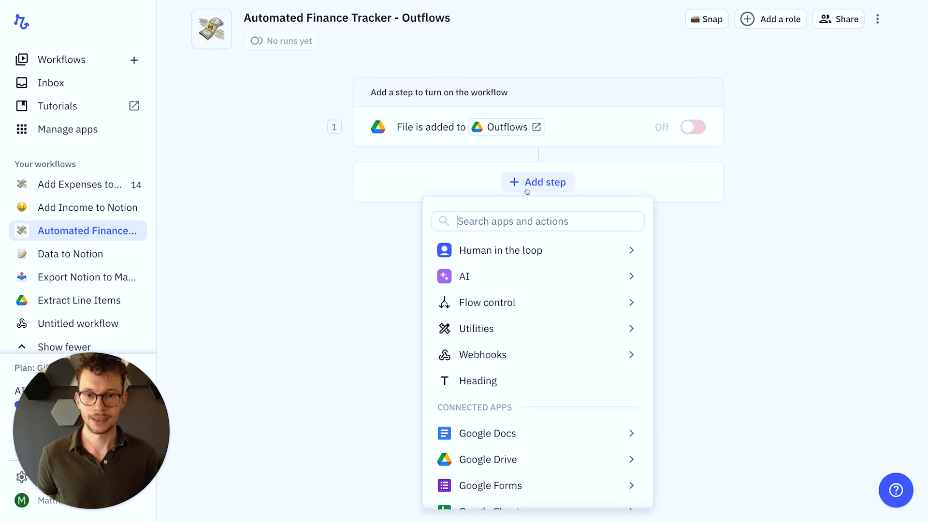
{"action": "mouse_move", "coordinate": [507, 280]}
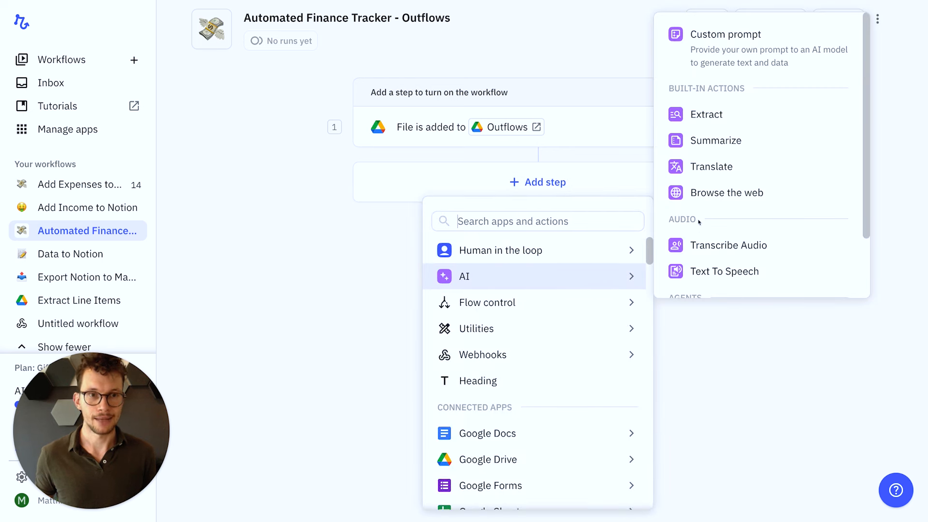
{"action": "left_click", "coordinate": [714, 48]}
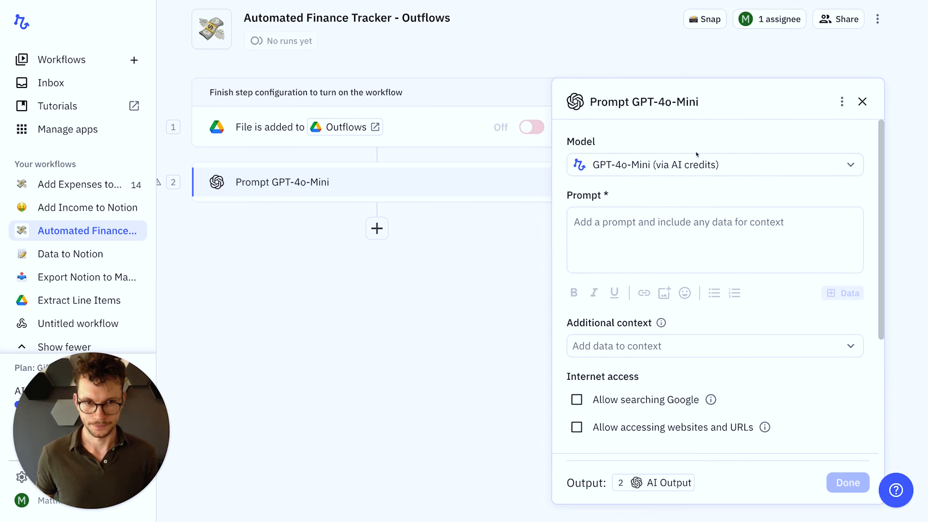
Begin the AI step's prompt with "You are a personal finance assistant." followed by a blank line.
{"action": "left_click", "coordinate": [662, 222]}
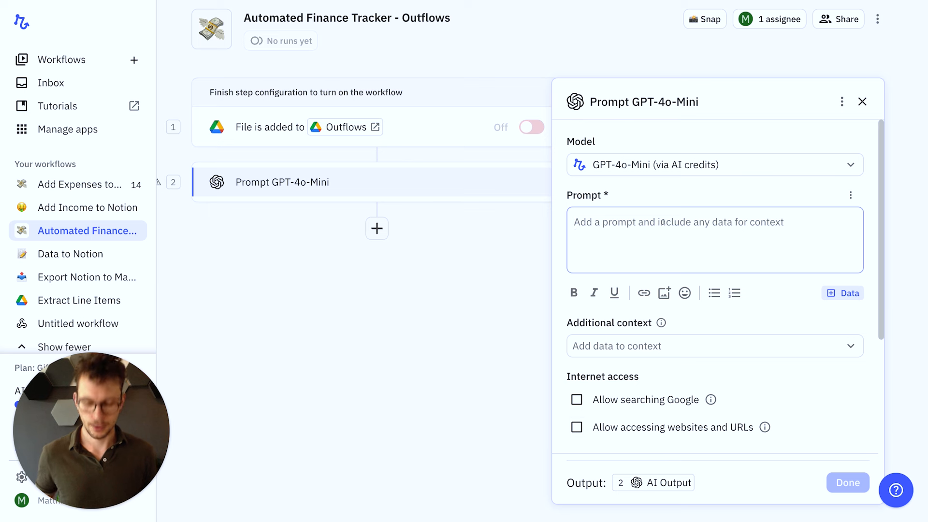
{"action": "type", "text": "ar"}
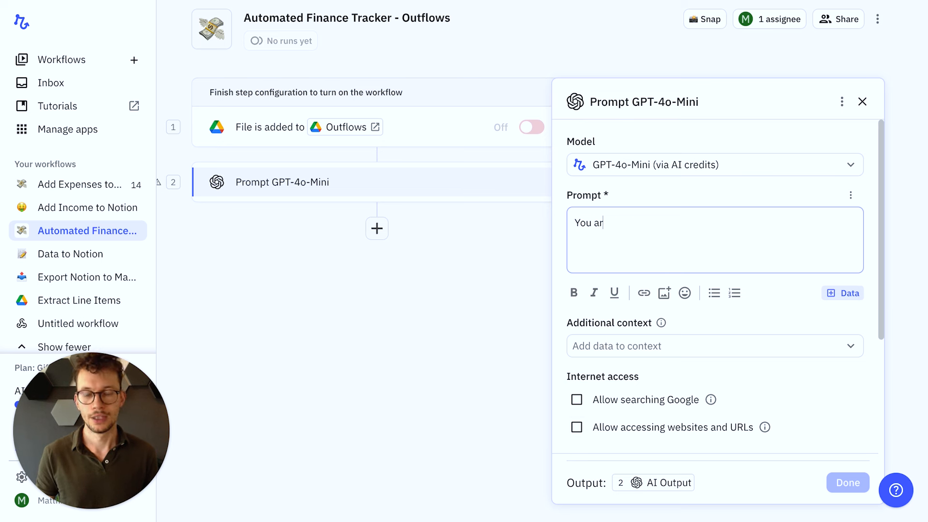
{"action": "type", "text": "e a personal fina"}
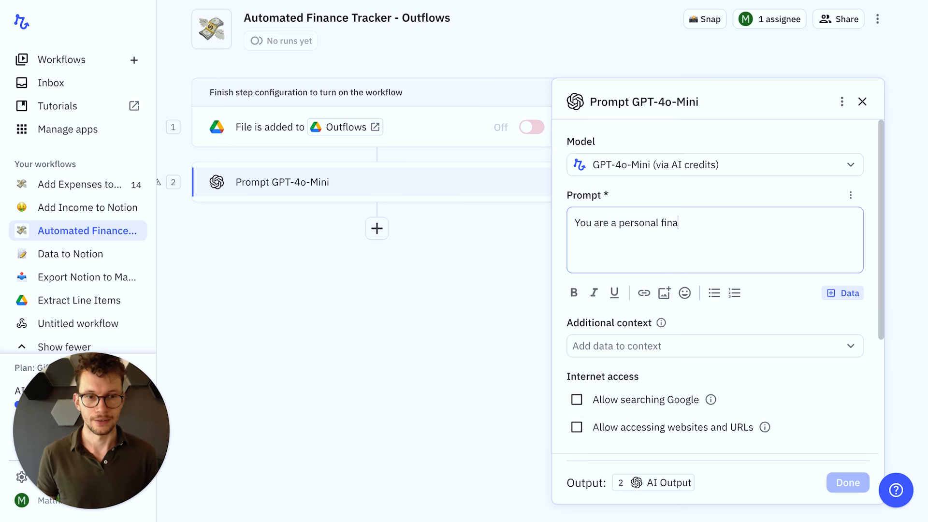
{"action": "type", "text": "nce assistant."}
{"action": "key", "text": "Return"}
{"action": "key", "text": "Return"}
Add to the prompt: "It is your job to take a look at the attached document and extract the most relevant information for our finance tracker.".
{"action": "type", "text": "It is your job"}
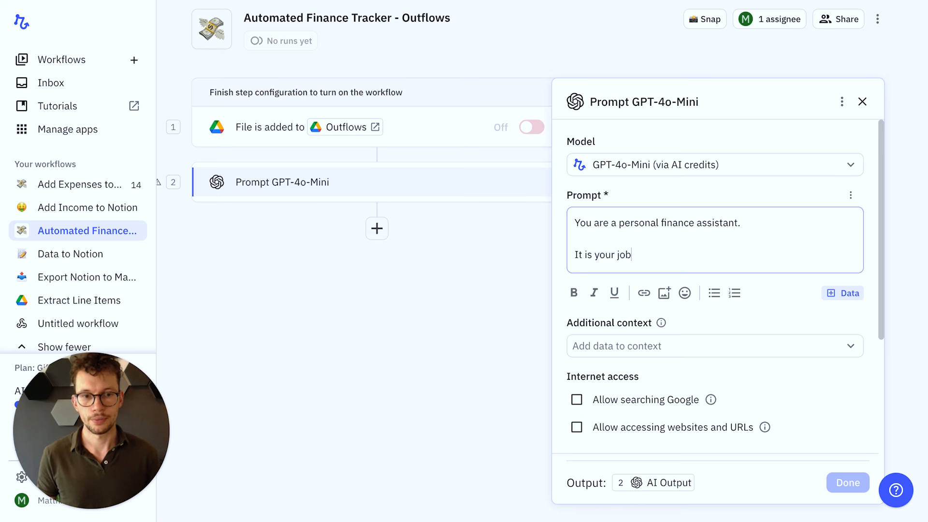
{"action": "type", "text": " to take a look a"}
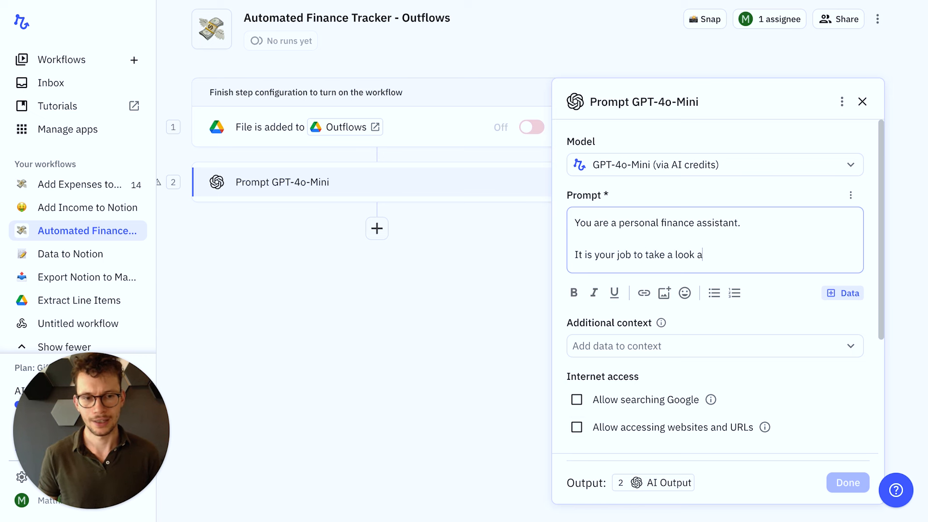
{"action": "type", "text": "t the attached doc"}
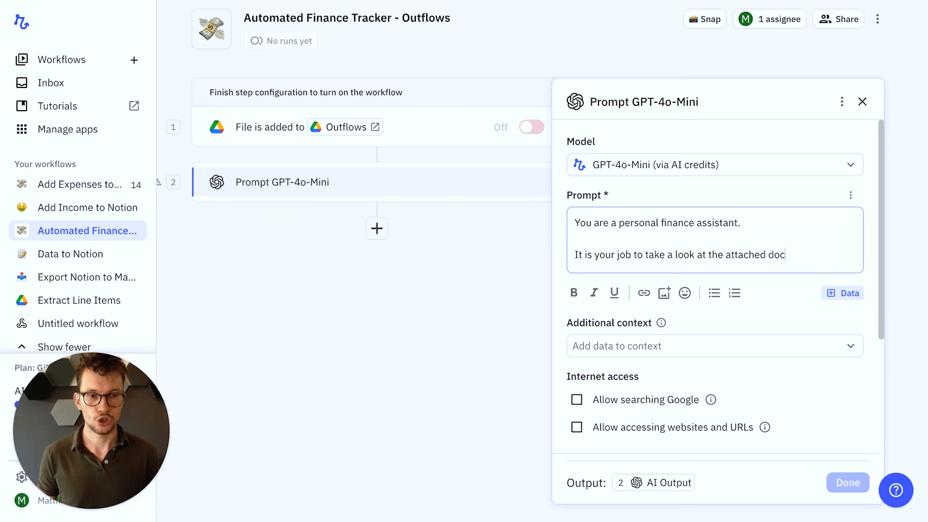
{"action": "type", "text": "ument and extra"}
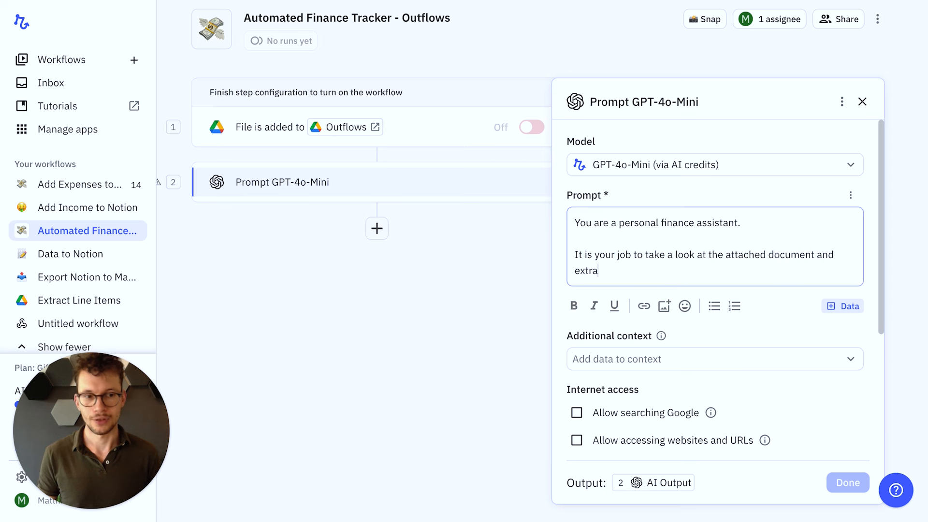
{"action": "type", "text": "ct the most relevant "}
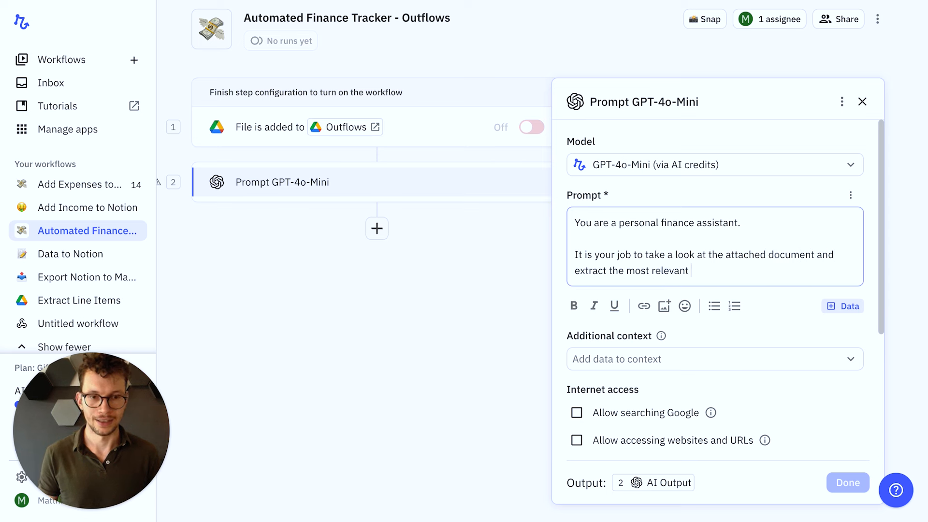
{"action": "type", "text": "information for our"}
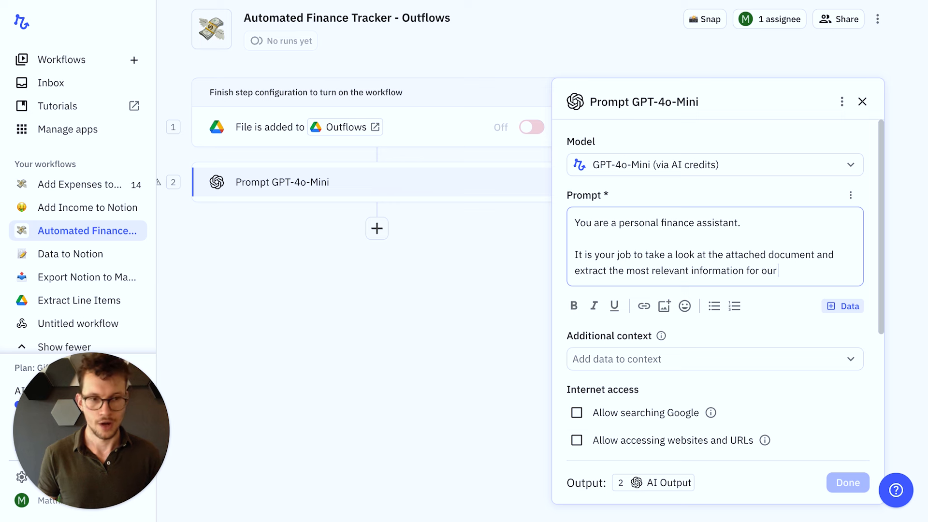
{"action": "type", "text": " finance tracker."}
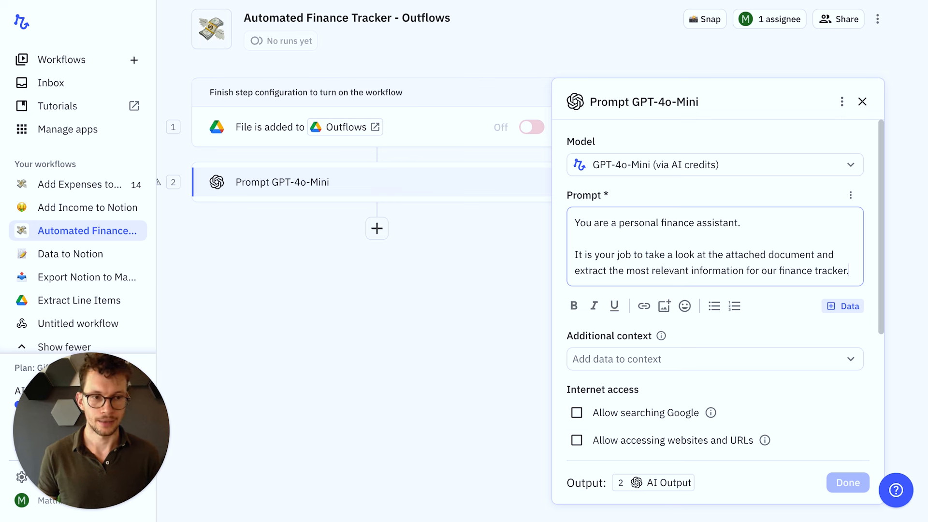
Add a separate prompt paragraph: "Please extract the product bought (name), amount and the date of the purchase".
{"action": "key", "text": "Return"}
{"action": "key", "text": "Return"}
{"action": "type", "text": "Please extract the "}
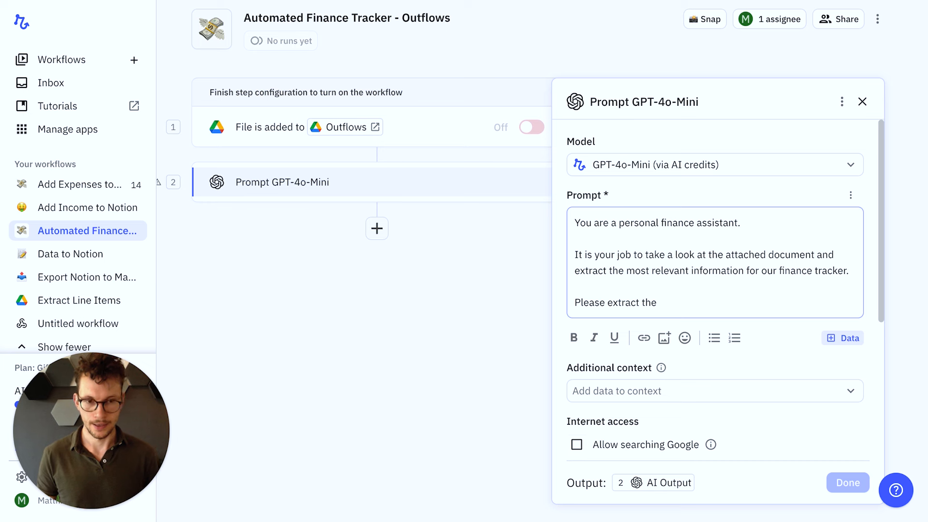
{"action": "type", "text": "pu"}
{"action": "key", "text": "BackSpace"}
{"action": "key", "text": "BackSpace"}
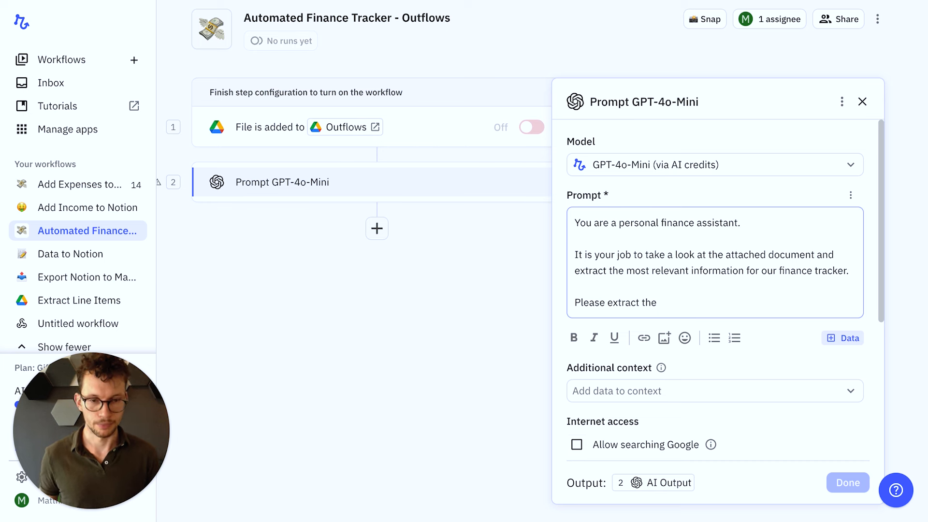
{"action": "type", "text": "prod"}
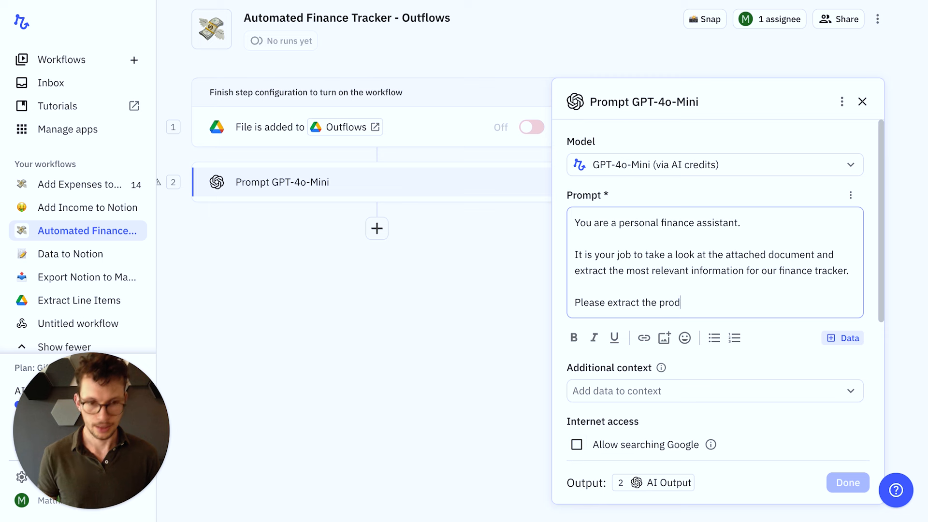
{"action": "type", "text": "uct bought (name), "}
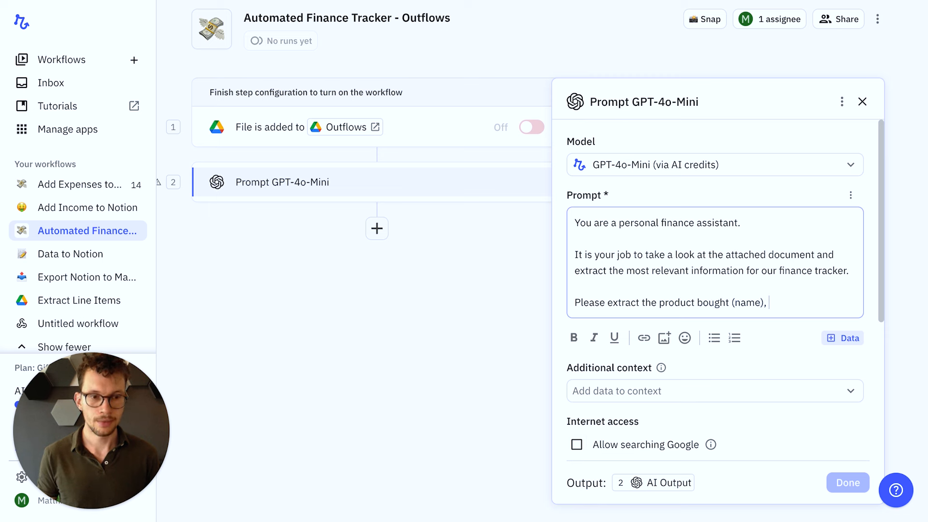
{"action": "type", "text": "amount and the"}
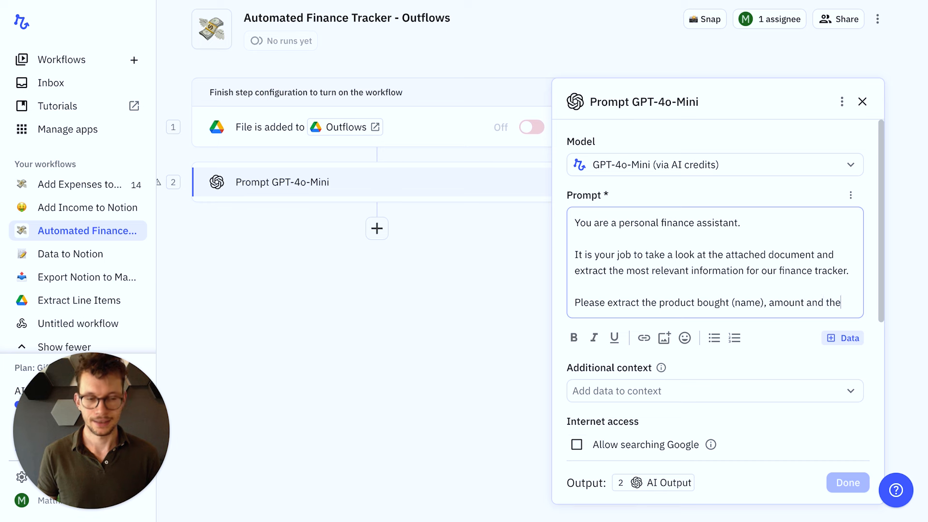
{"action": "type", "text": " date of the purchase"}
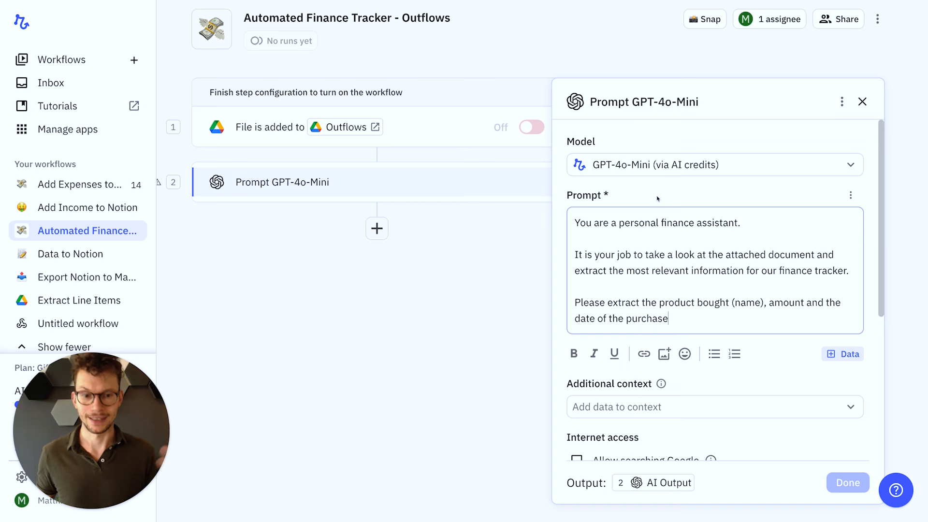
{"action": "scroll", "coordinate": [658, 197], "scroll_direction": "down", "scroll_amount": 2}
{"action": "scroll", "coordinate": [652, 228], "scroll_direction": "down", "scroll_amount": 1}
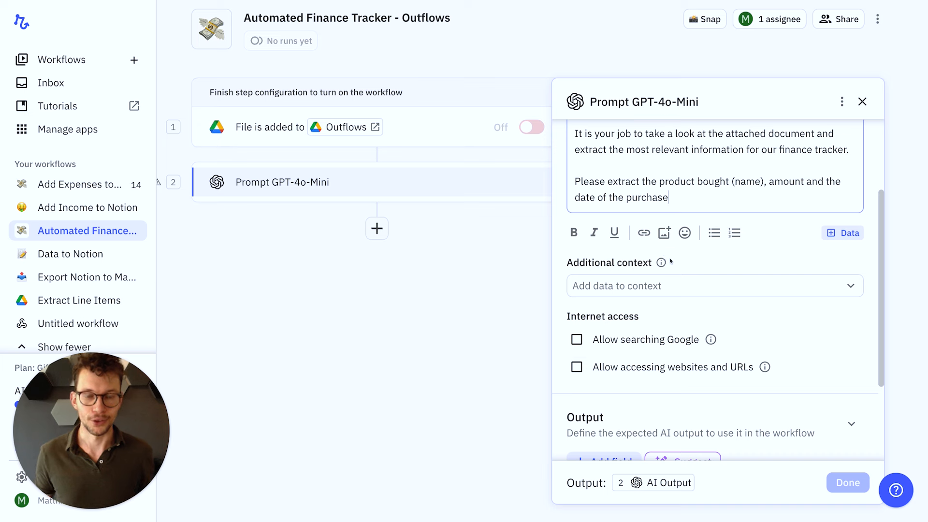
Add the File object from the Google Drive trigger as additional context for the AI prompt.
{"action": "scroll", "coordinate": [670, 262], "scroll_direction": "down", "scroll_amount": 1}
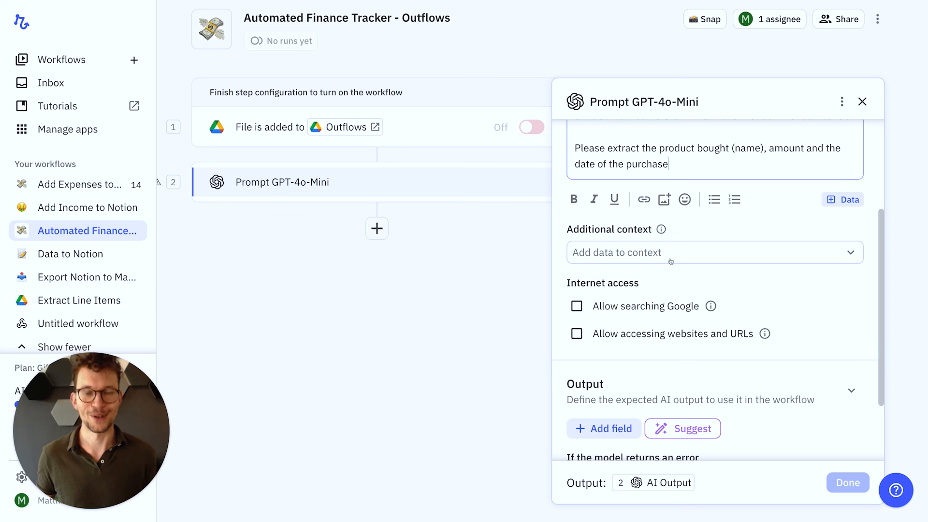
{"action": "left_click", "coordinate": [625, 254]}
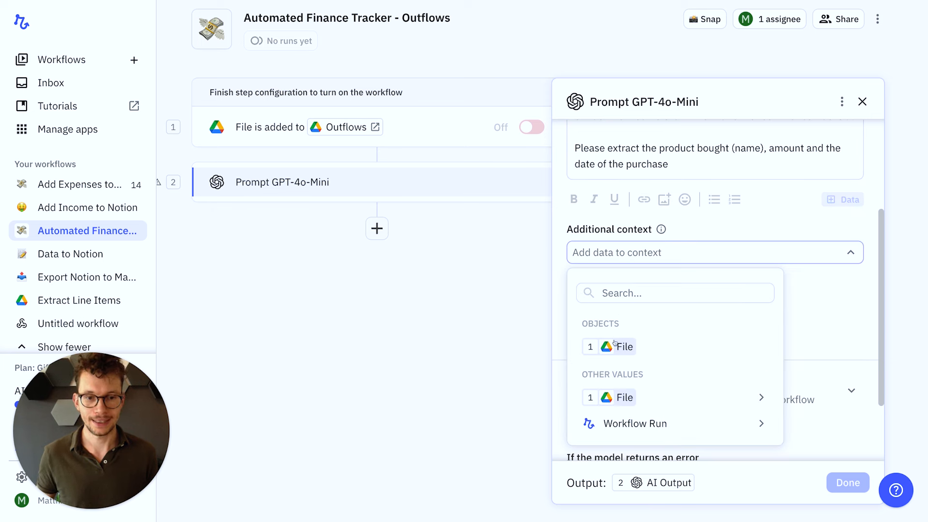
{"action": "left_click", "coordinate": [622, 355]}
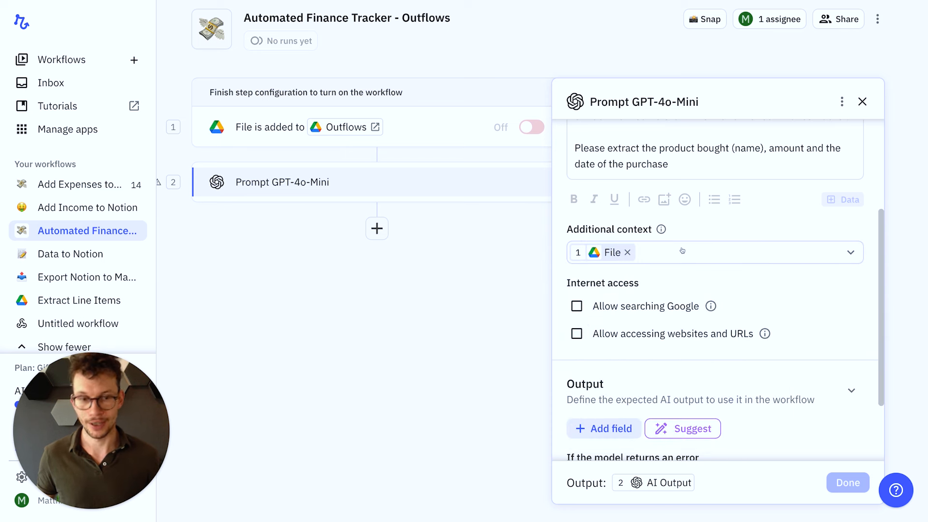
{"action": "scroll", "coordinate": [680, 253], "scroll_direction": "up", "scroll_amount": 3}
{"action": "scroll", "coordinate": [681, 253], "scroll_direction": "up", "scroll_amount": 1}
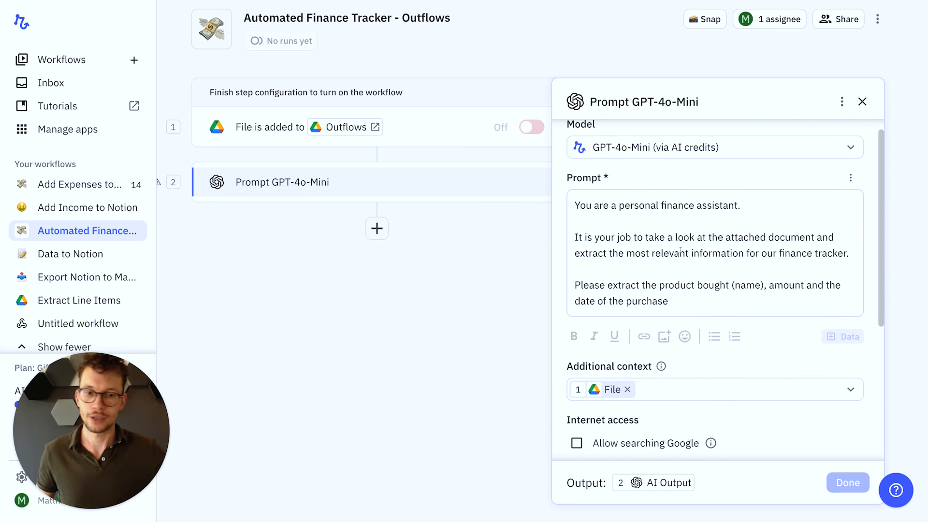
Add a required Text output field called "Name" to the AI step.
{"action": "scroll", "coordinate": [678, 247], "scroll_direction": "down", "scroll_amount": 2}
{"action": "scroll", "coordinate": [678, 243], "scroll_direction": "down", "scroll_amount": 4}
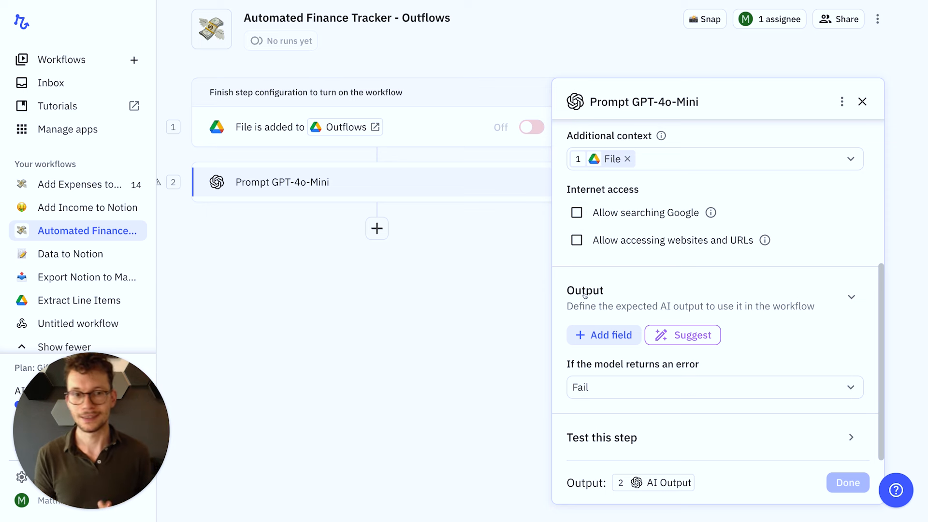
{"action": "left_click", "coordinate": [608, 334]}
{"action": "mouse_move", "coordinate": [616, 310]}
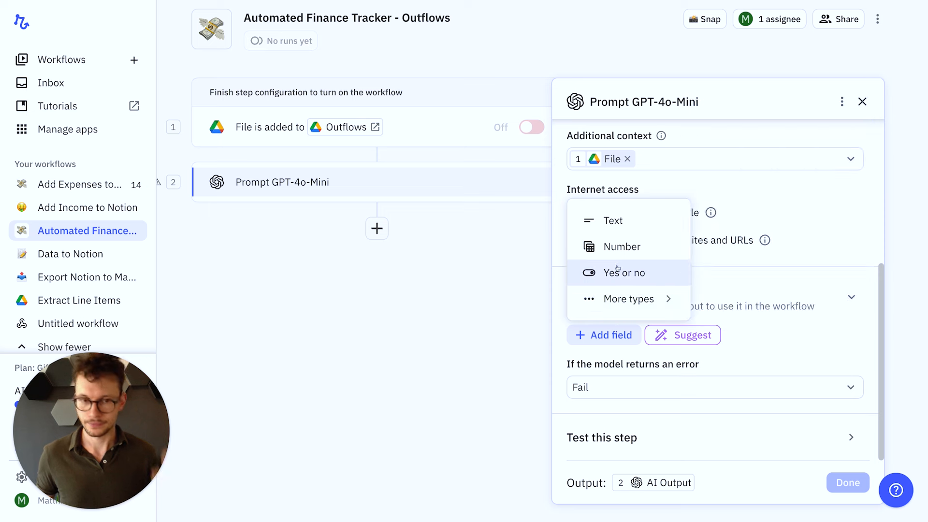
{"action": "left_click", "coordinate": [624, 230]}
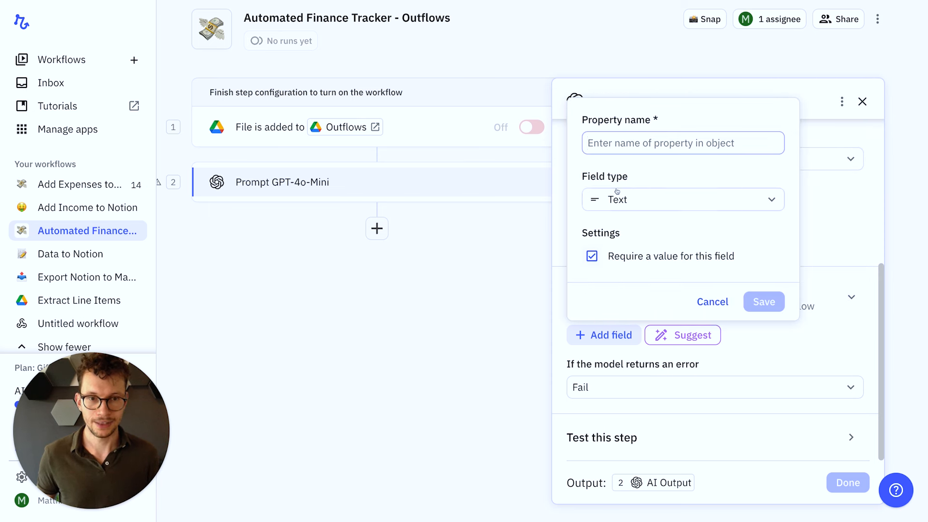
{"action": "type", "text": "Name"}
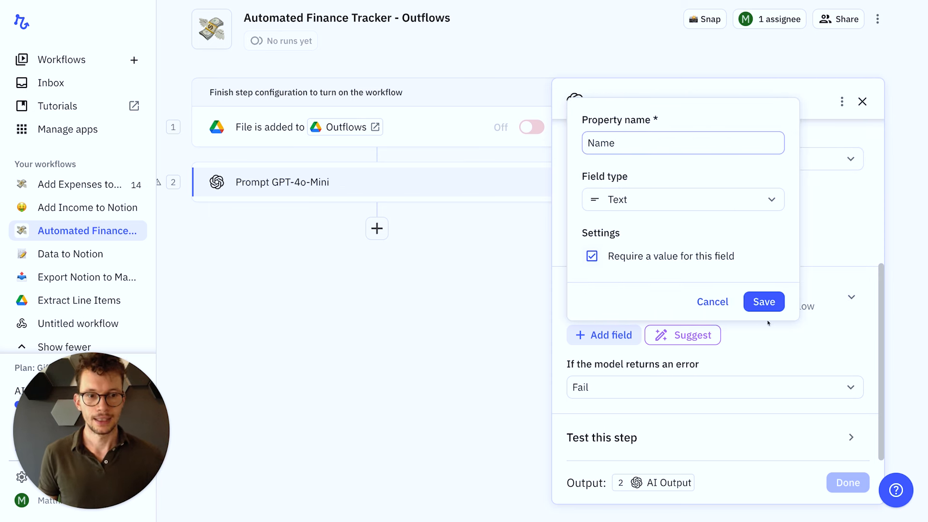
{"action": "left_click", "coordinate": [763, 301]}
Add a required Number output field called "Amount" to the AI step.
{"action": "left_click", "coordinate": [603, 363]}
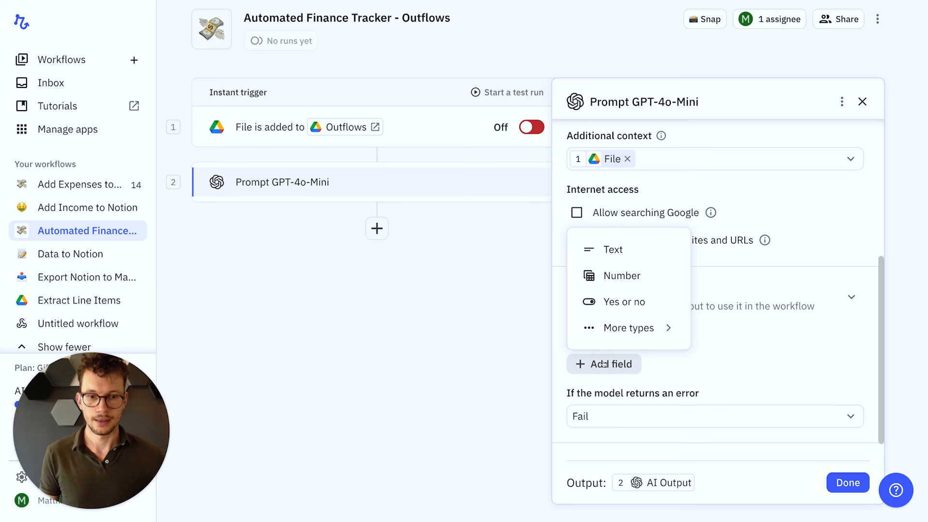
{"action": "left_click", "coordinate": [615, 267]}
{"action": "type", "text": "Amount"}
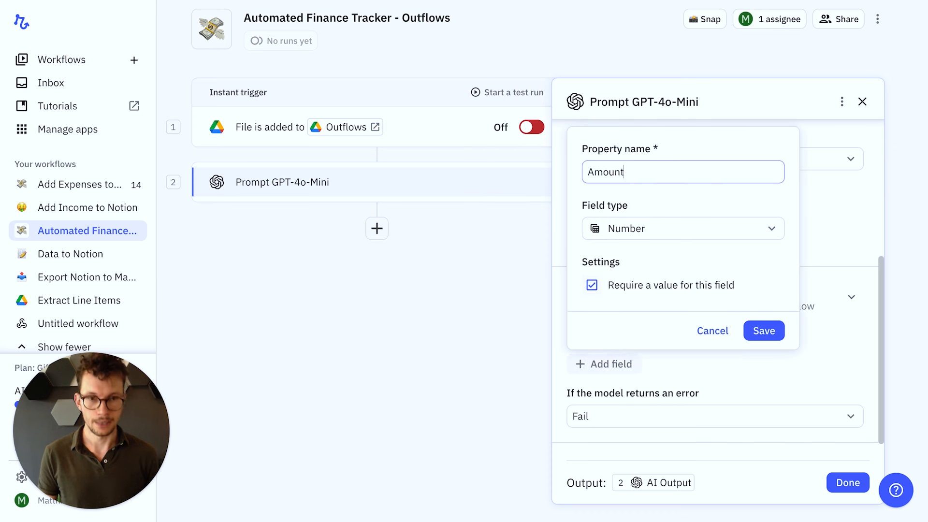
{"action": "left_click", "coordinate": [763, 331]}
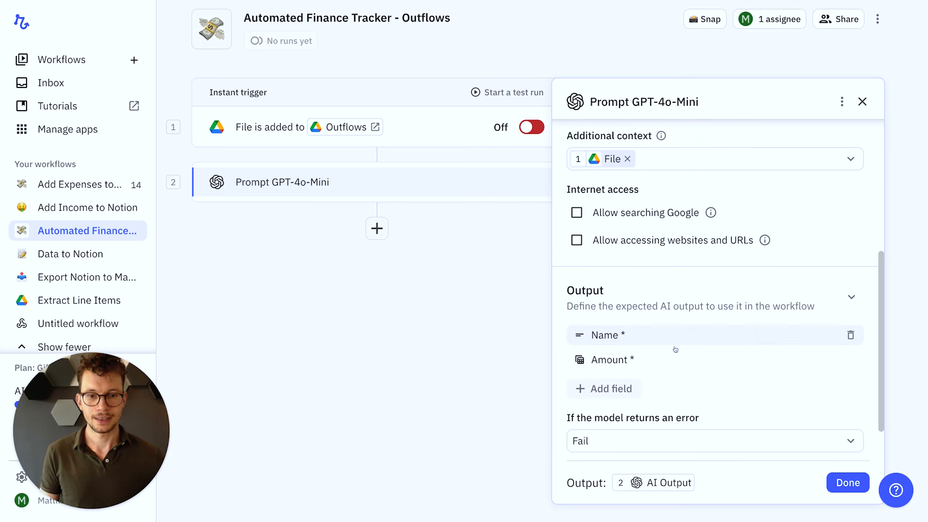
Add a required output field called "Date" of the Date type to the AI step.
{"action": "left_click", "coordinate": [610, 387]}
{"action": "mouse_move", "coordinate": [606, 352]}
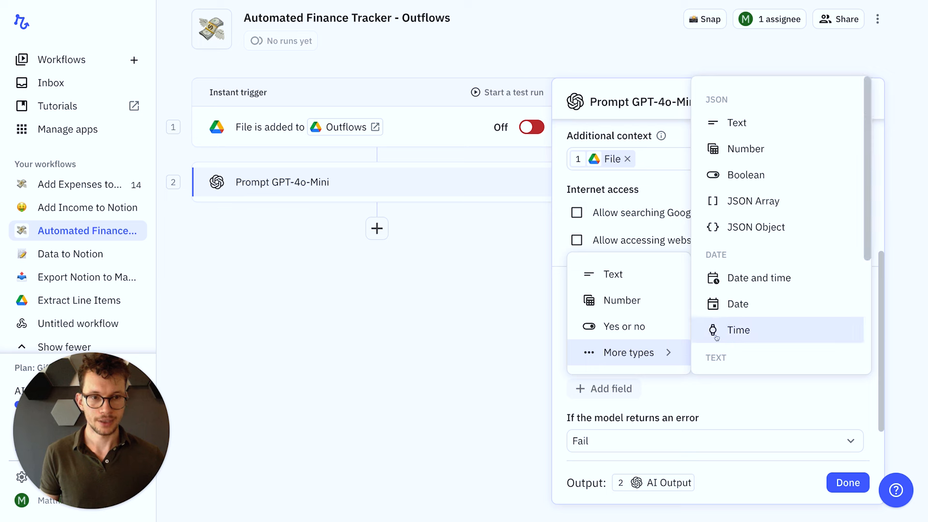
{"action": "left_click", "coordinate": [742, 303]}
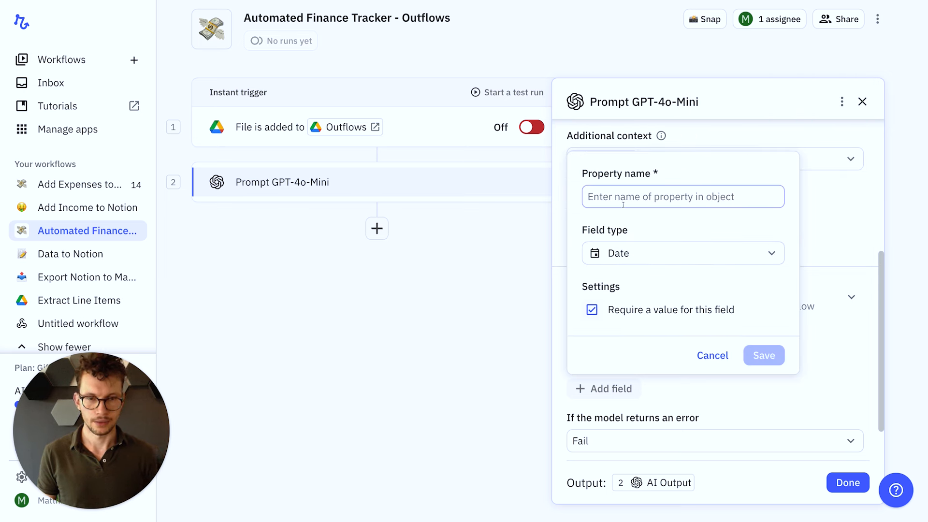
{"action": "type", "text": "Date"}
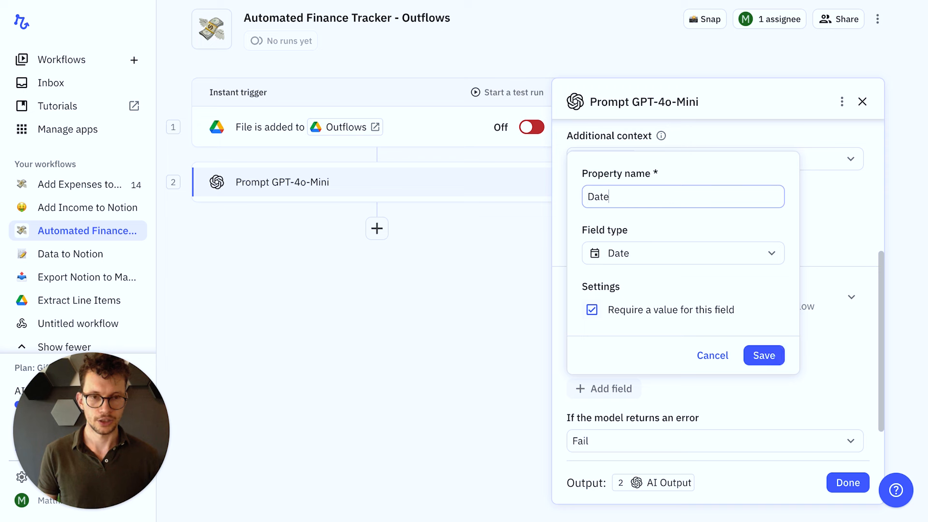
{"action": "left_click", "coordinate": [762, 355]}
Test the AI step with the file "Whimsical August September.pdf" and check the extracted name in the available fields.
{"action": "scroll", "coordinate": [700, 344], "scroll_direction": "up", "scroll_amount": 4}
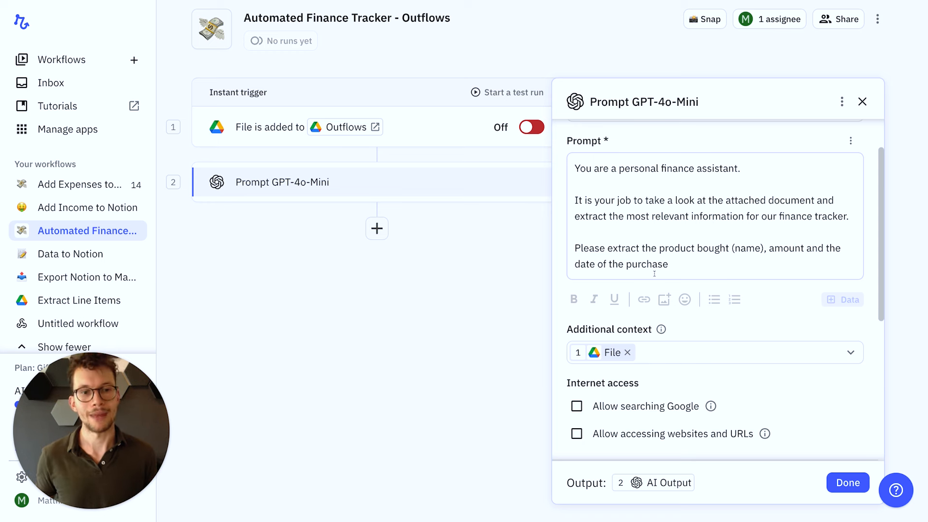
{"action": "scroll", "coordinate": [830, 166], "scroll_direction": "down", "scroll_amount": 1}
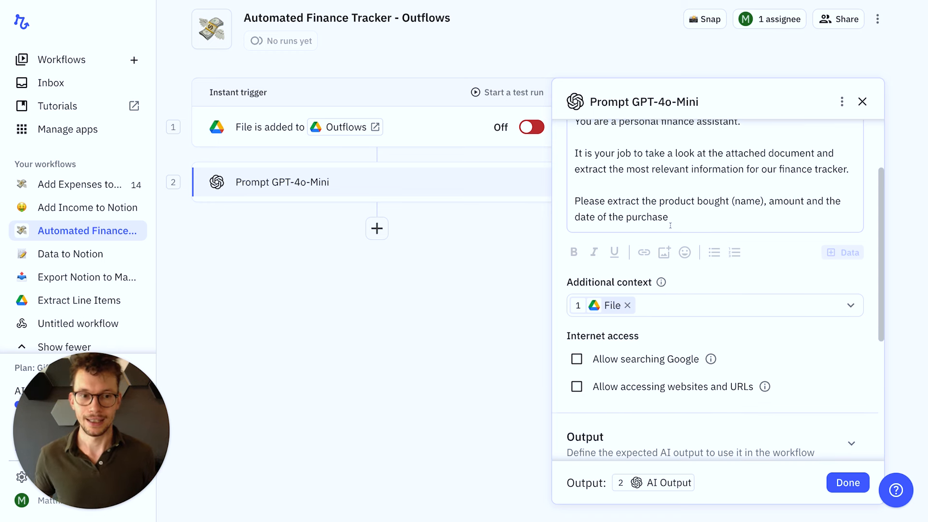
{"action": "scroll", "coordinate": [793, 189], "scroll_direction": "down", "scroll_amount": 4}
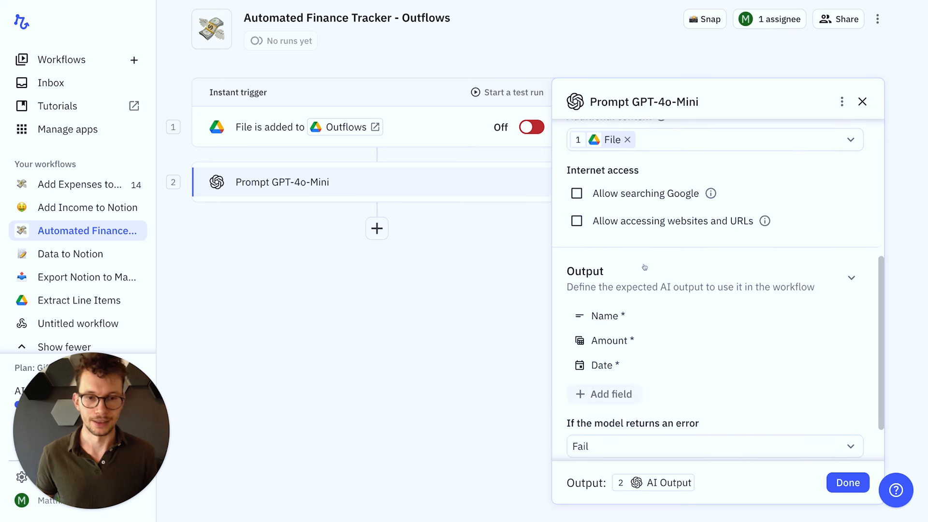
{"action": "scroll", "coordinate": [631, 385], "scroll_direction": "down", "scroll_amount": 1}
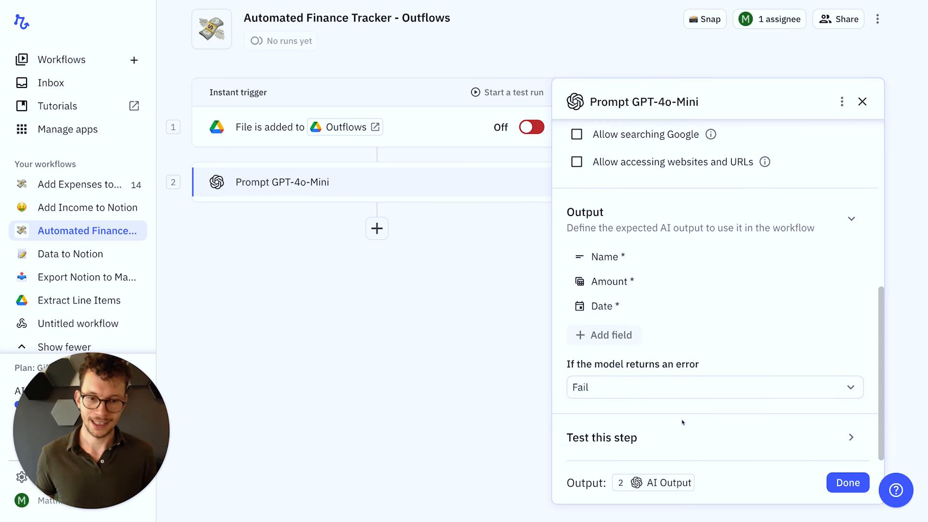
{"action": "left_click", "coordinate": [850, 438]}
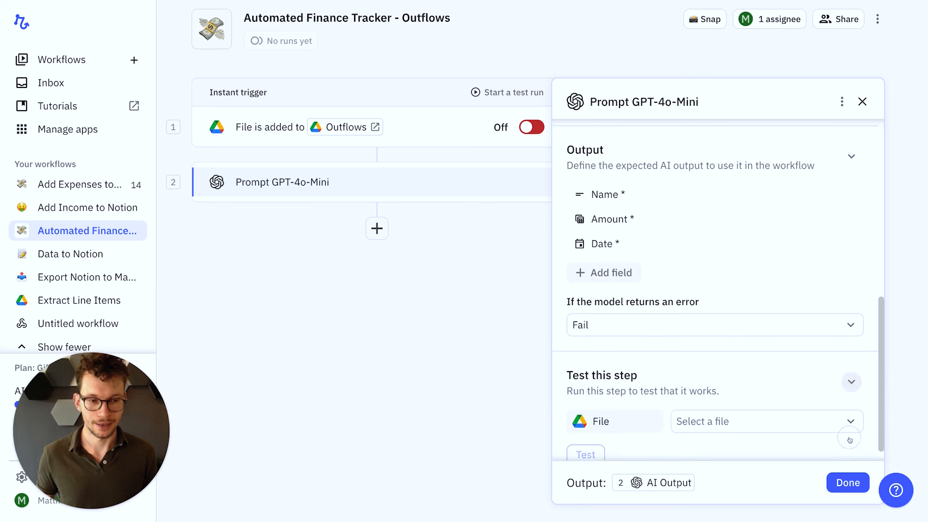
{"action": "left_click", "coordinate": [743, 406]}
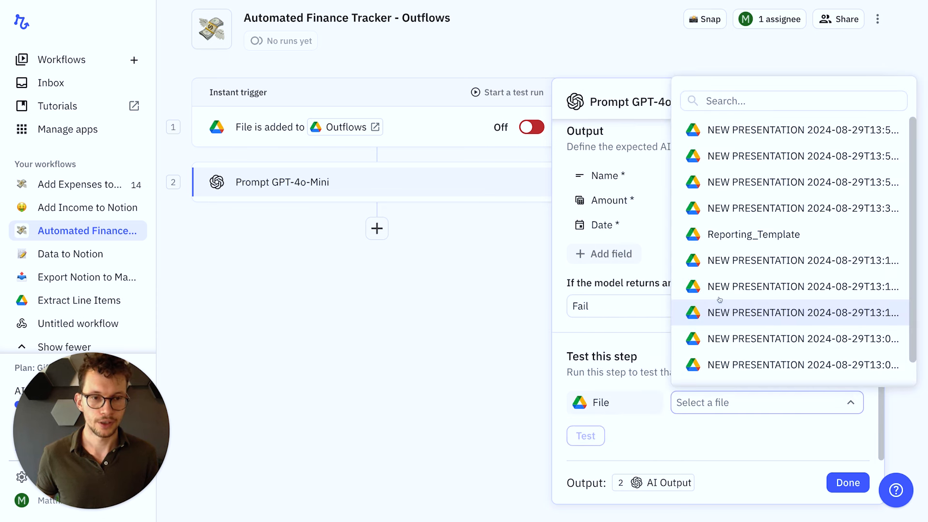
{"action": "type", "text": "whims"}
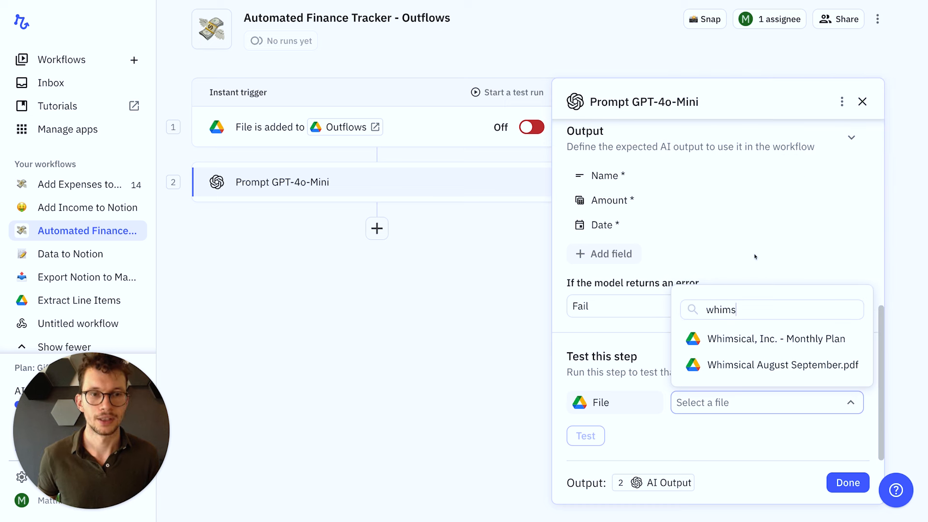
{"action": "left_click", "coordinate": [759, 366]}
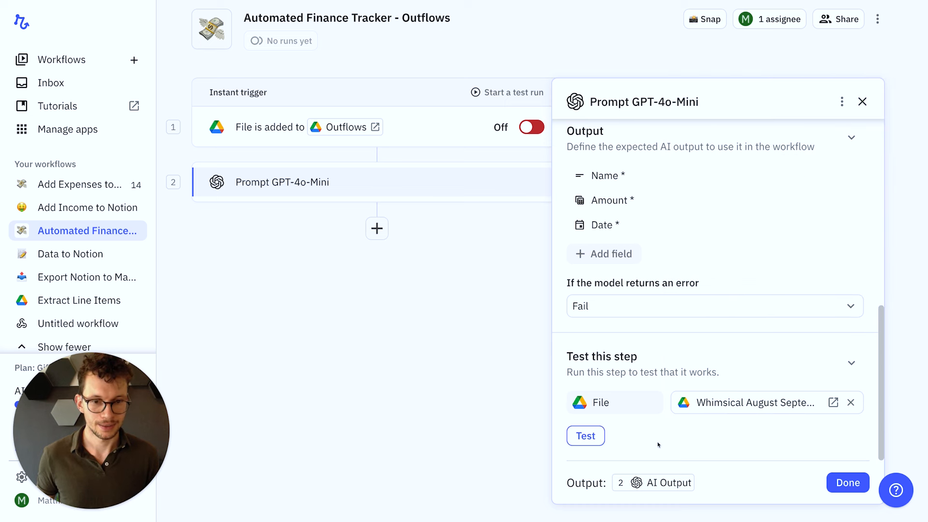
{"action": "left_click", "coordinate": [588, 435]}
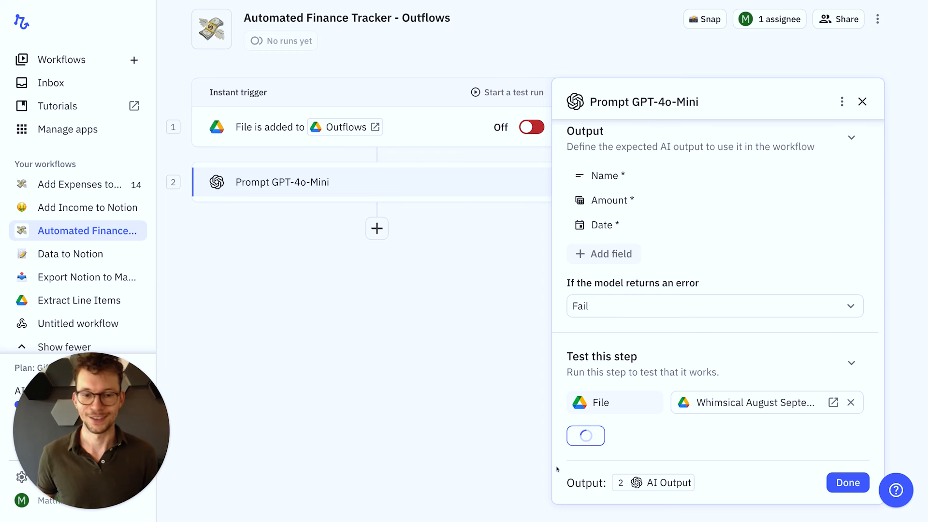
{"action": "scroll", "coordinate": [690, 382], "scroll_direction": "down", "scroll_amount": 4}
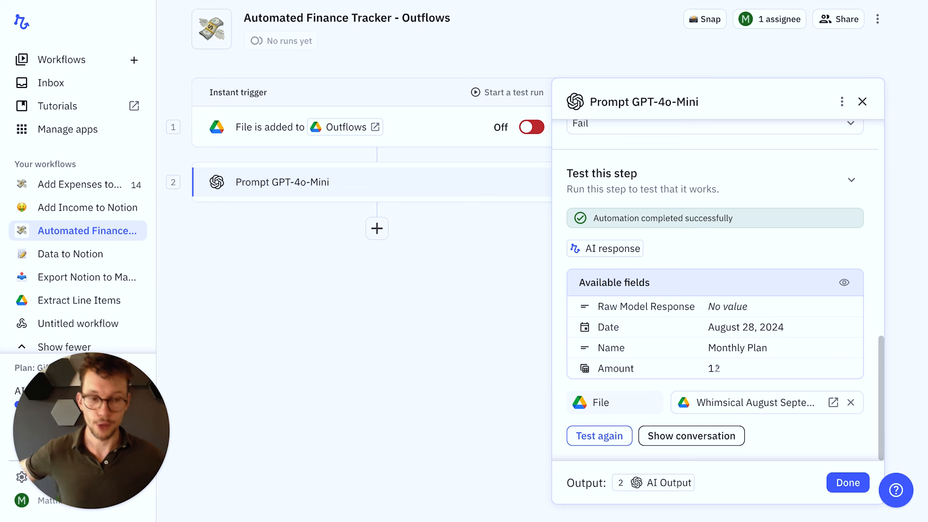
{"action": "left_click_drag", "start_coordinate": [706, 347], "coordinate": [767, 348]}
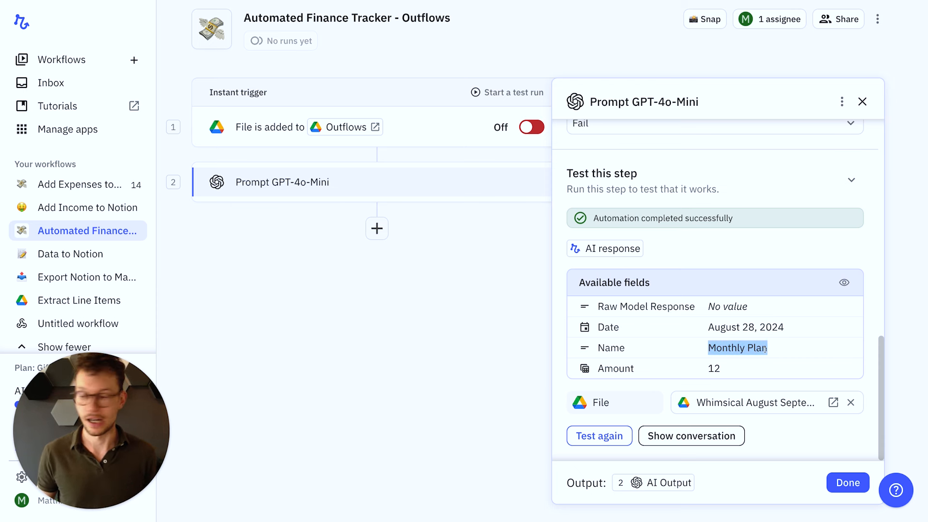
Extend the prompt's product detail to "(name and company)" and finish configuring the AI step.
{"action": "scroll", "coordinate": [759, 355], "scroll_direction": "up", "scroll_amount": 10}
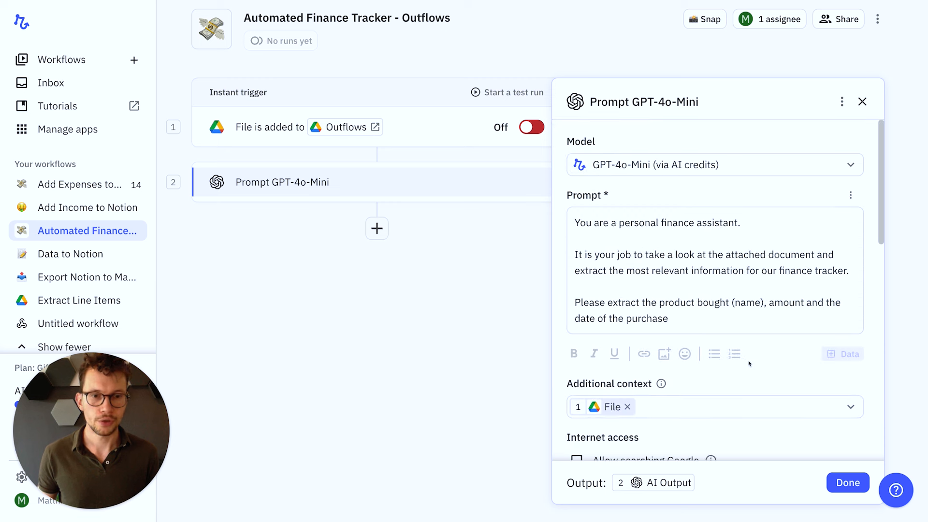
{"action": "left_click", "coordinate": [641, 286]}
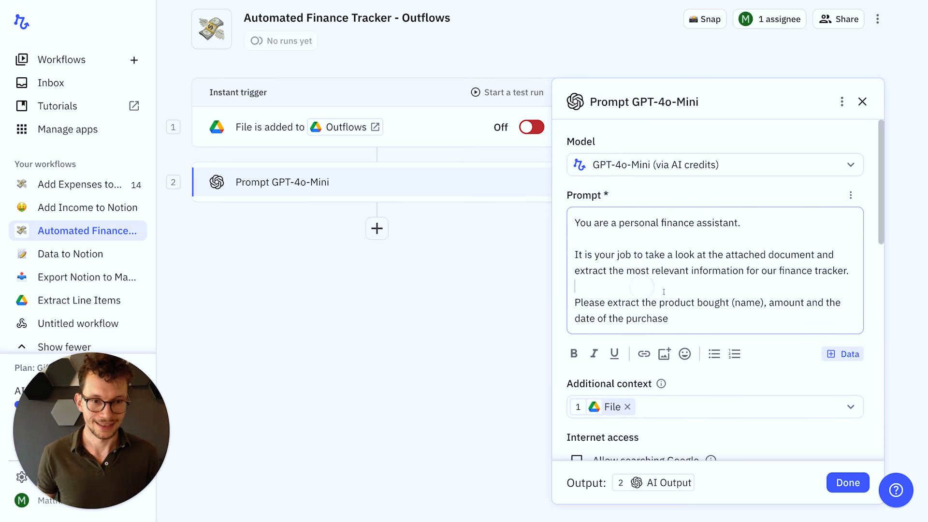
{"action": "left_click", "coordinate": [761, 303]}
{"action": "type", "text": "and company"}
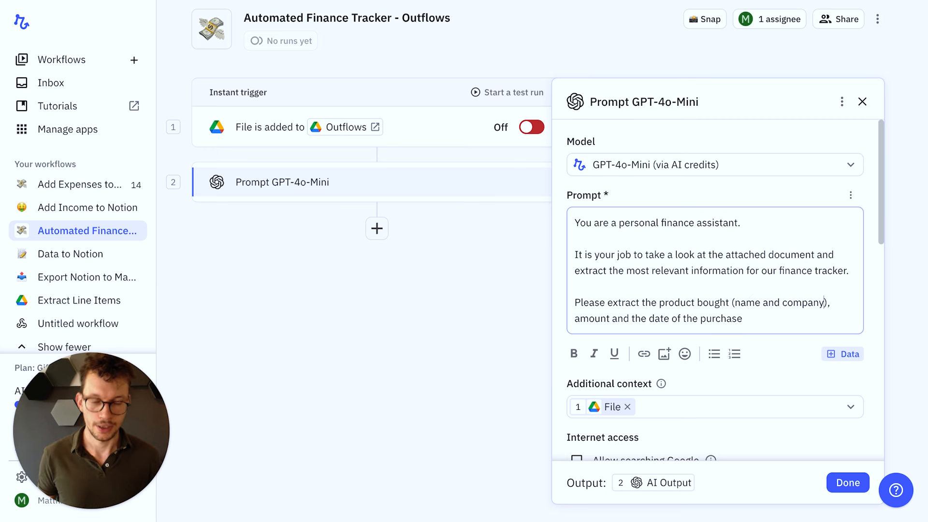
{"action": "scroll", "coordinate": [752, 352], "scroll_direction": "down", "scroll_amount": 7}
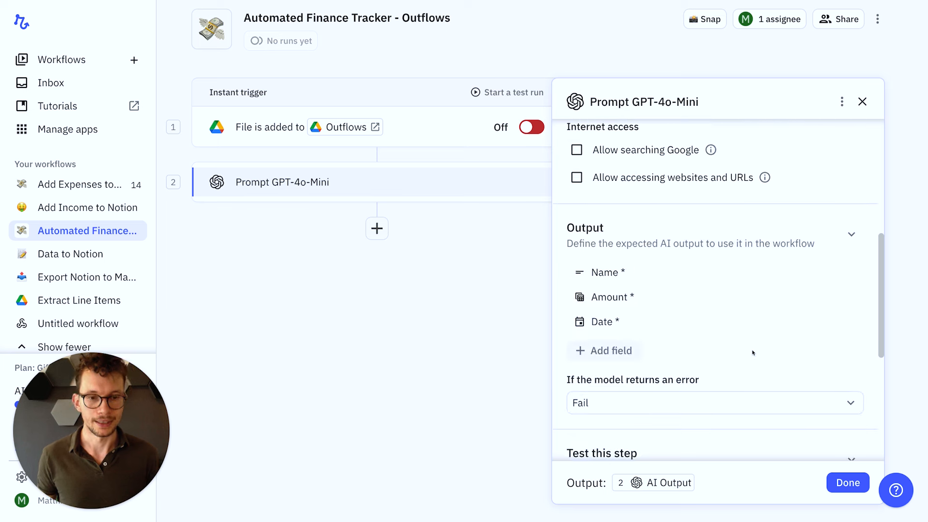
{"action": "scroll", "coordinate": [753, 352], "scroll_direction": "down", "scroll_amount": 5}
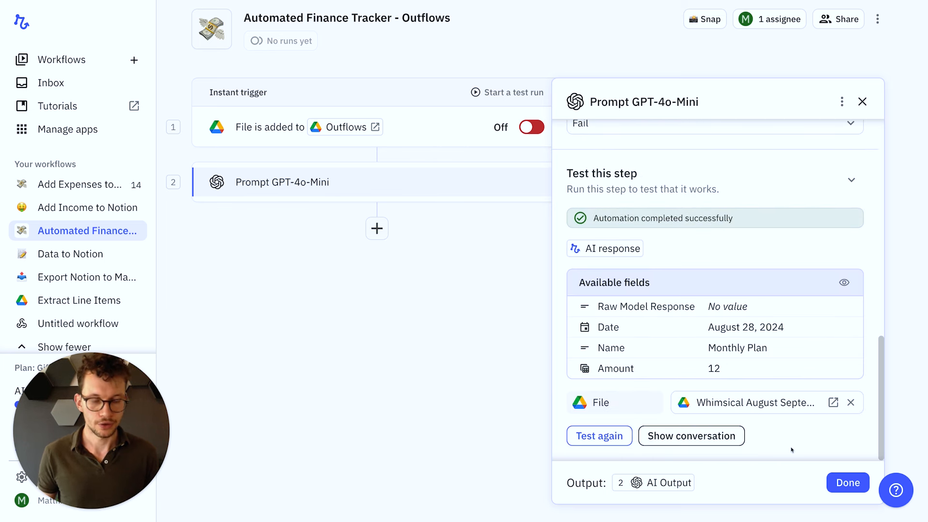
{"action": "left_click", "coordinate": [853, 484]}
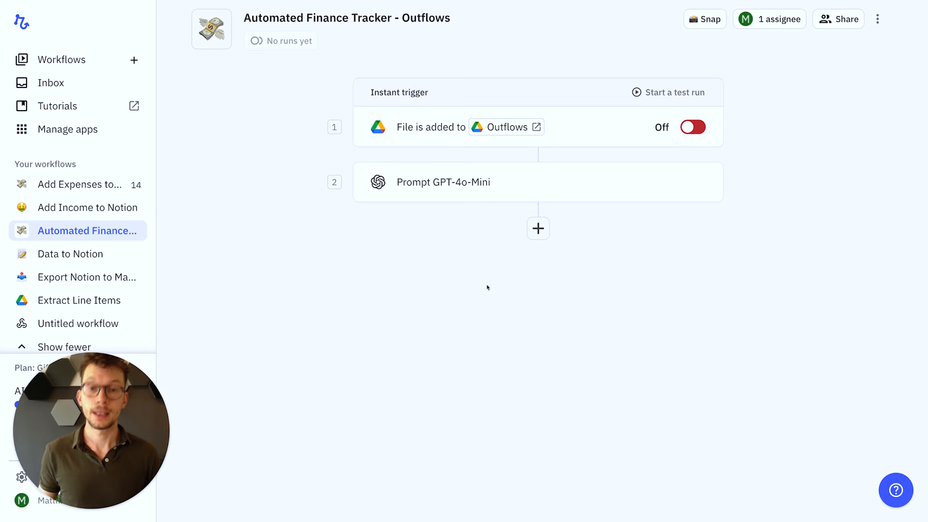
Add a Notion "Add page to database" step after the AI prompt step.
{"action": "left_click", "coordinate": [536, 232]}
{"action": "type", "text": "notion"}
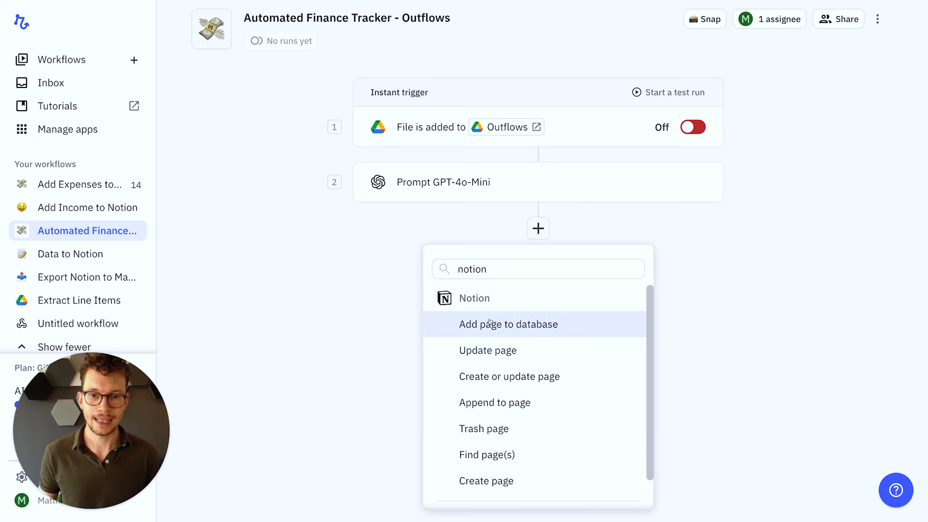
{"action": "left_click", "coordinate": [489, 321]}
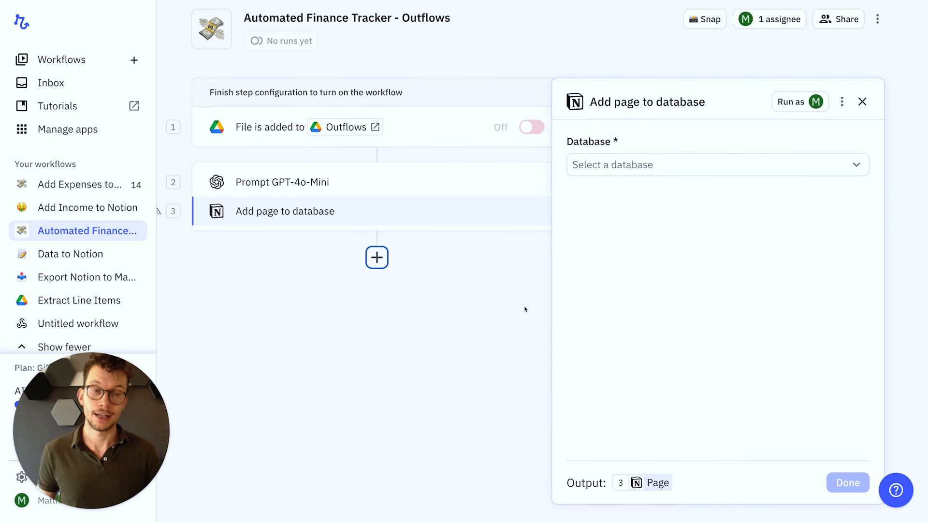
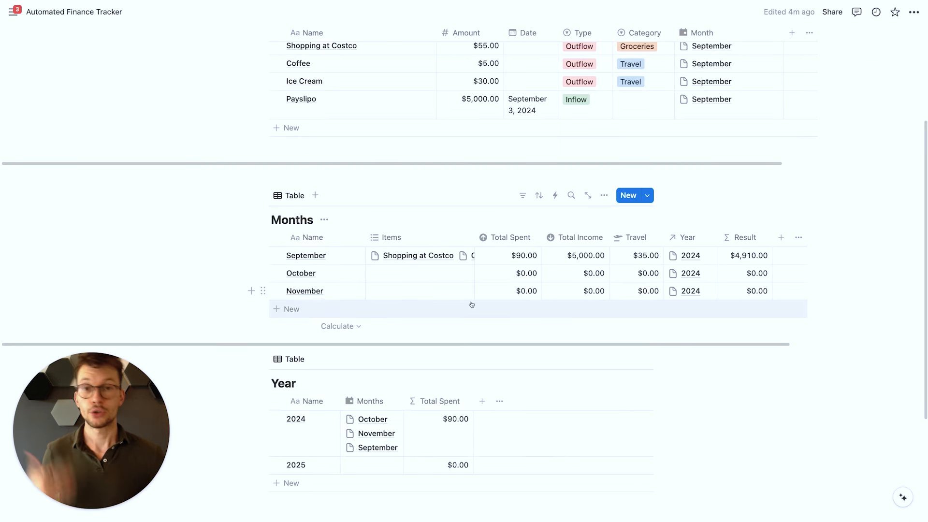
{"action": "scroll", "coordinate": [470, 304], "scroll_direction": "up", "scroll_amount": 5}
{"action": "scroll", "coordinate": [322, 119], "scroll_direction": "down", "scroll_amount": 5}
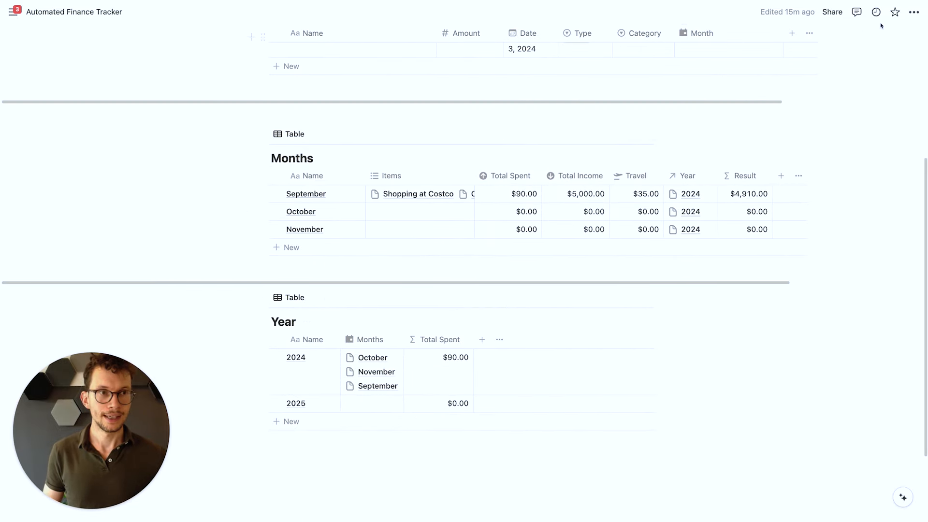
In Notion, check the Automated Finance Tracker page's Relay.app connection permissions and search the available connections for "rela".
{"action": "left_click", "coordinate": [914, 12]}
{"action": "scroll", "coordinate": [865, 206], "scroll_direction": "down", "scroll_amount": 2}
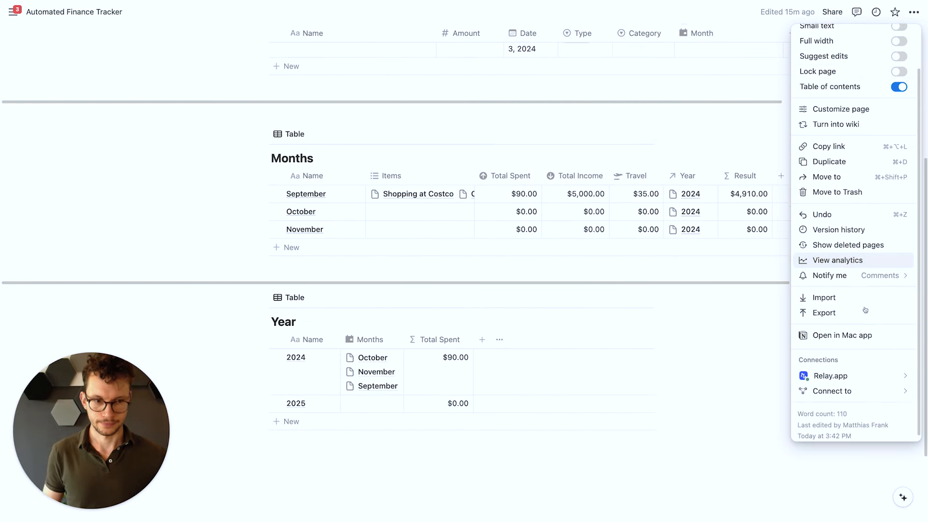
{"action": "mouse_move", "coordinate": [824, 367]}
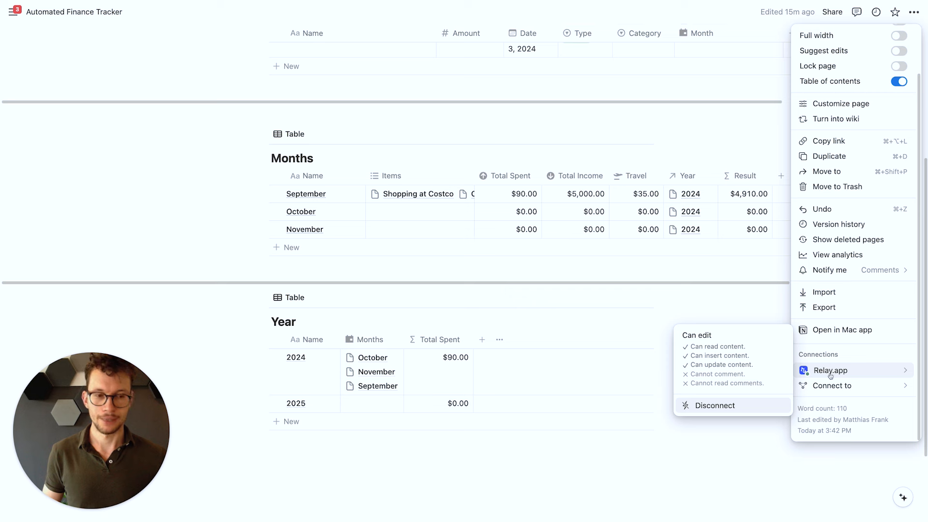
{"action": "mouse_move", "coordinate": [822, 390]}
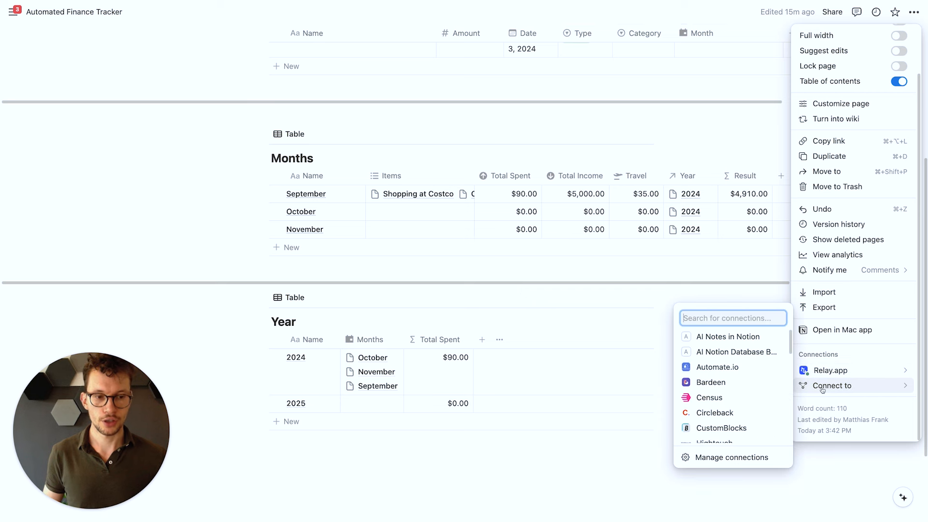
{"action": "type", "text": "rela"}
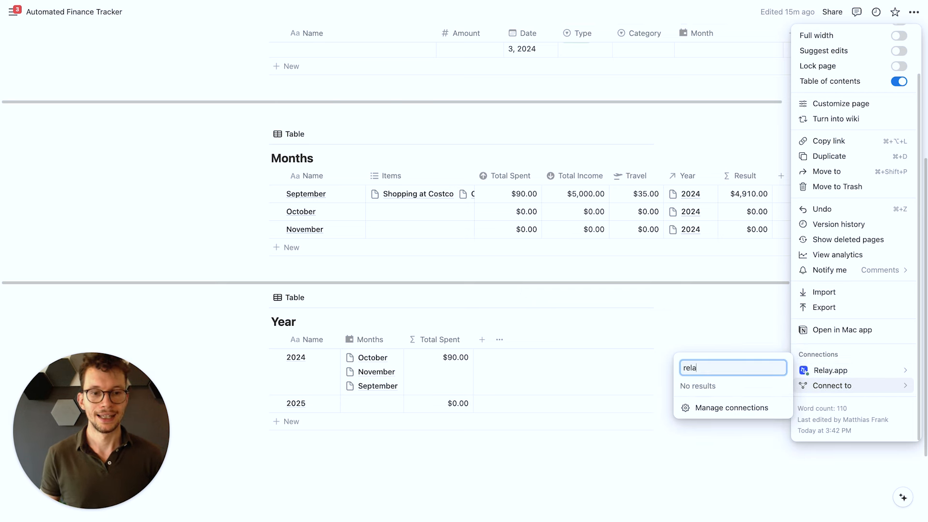
{"action": "left_click", "coordinate": [719, 313]}
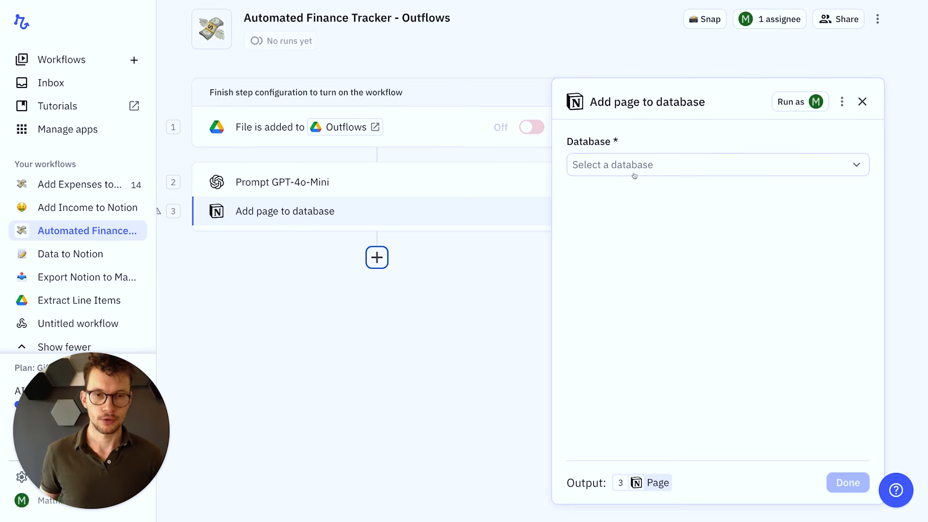
In Relay.app, set the Add page step's database to Cashflow Items and populate its Name field with the AI output's Name.
{"action": "left_click", "coordinate": [636, 172]}
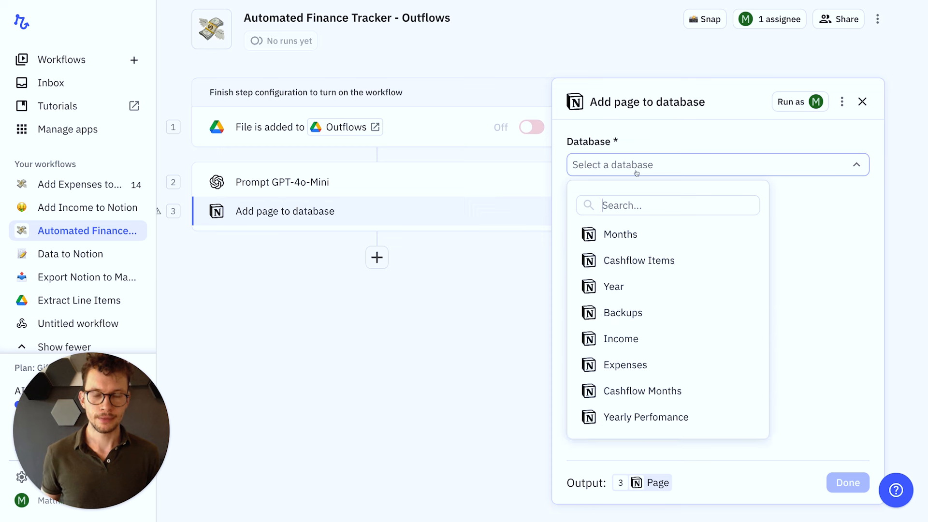
{"action": "left_click", "coordinate": [639, 259]}
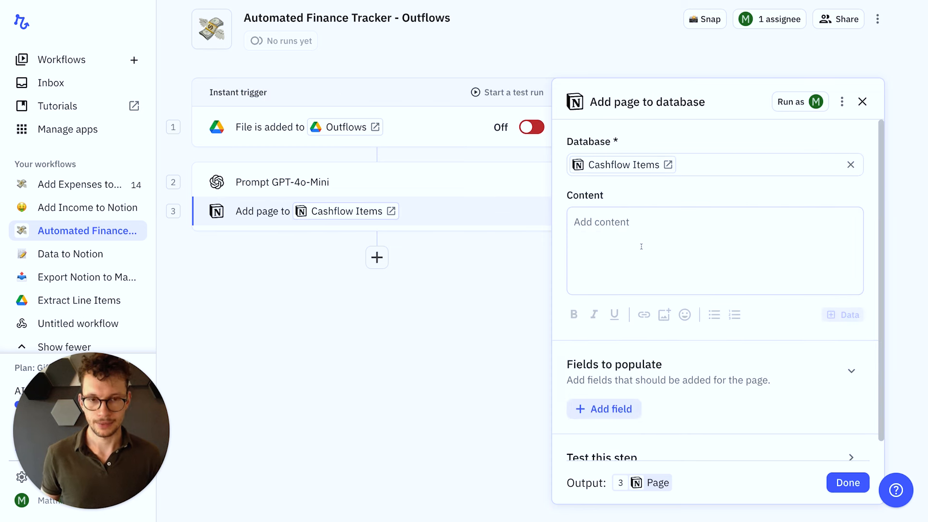
{"action": "scroll", "coordinate": [639, 259], "scroll_direction": "down", "scroll_amount": 1}
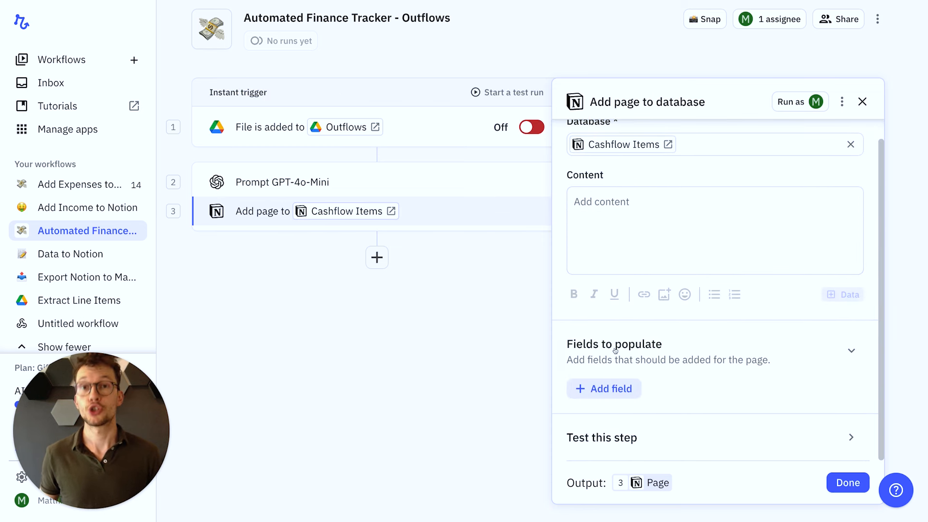
{"action": "left_click", "coordinate": [604, 387]}
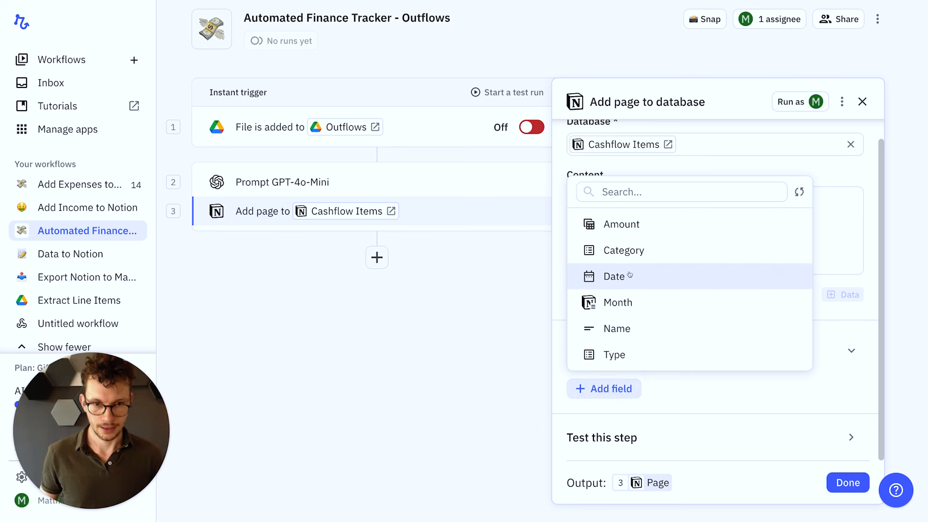
{"action": "left_click", "coordinate": [612, 328]}
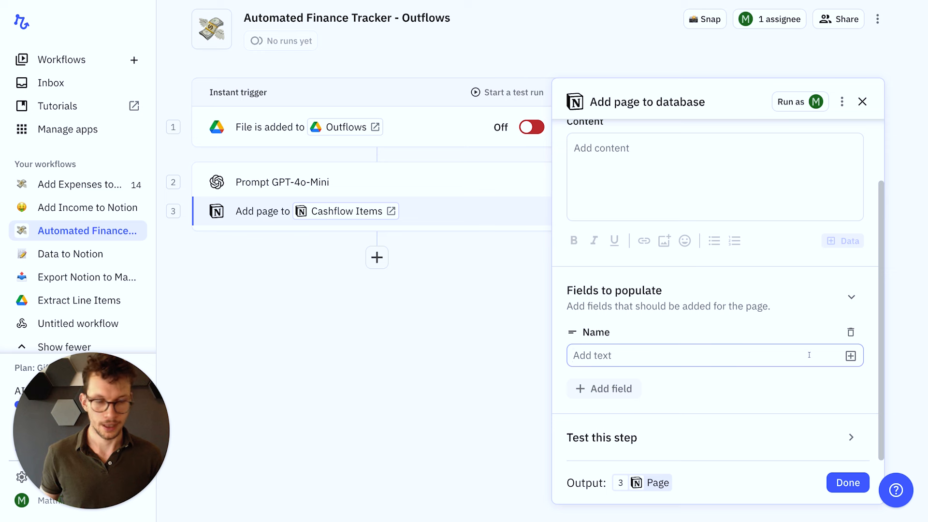
{"action": "left_click", "coordinate": [849, 357]}
{"action": "mouse_move", "coordinate": [771, 300]}
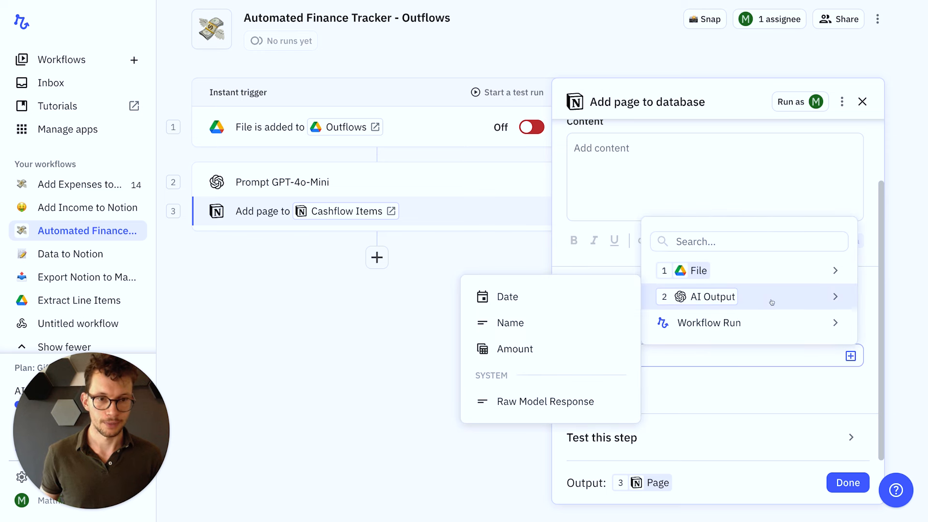
{"action": "left_click", "coordinate": [563, 326]}
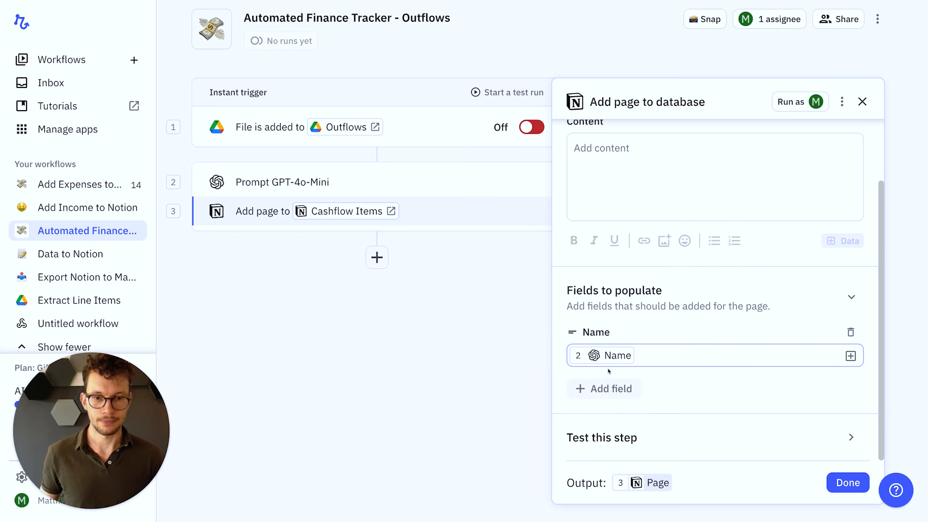
Add the Date field to the new page and set its start to the AI output's Date with no offset or time.
{"action": "left_click", "coordinate": [607, 386]}
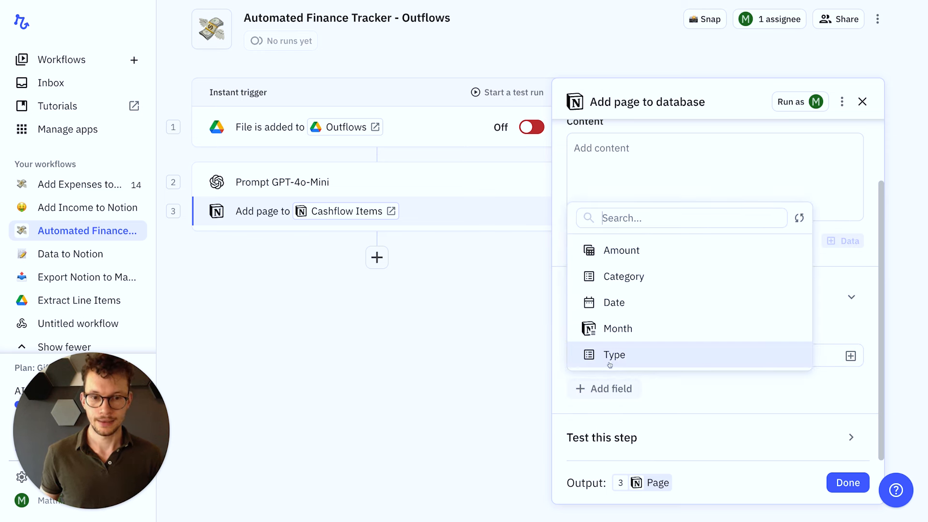
{"action": "left_click", "coordinate": [626, 303]}
{"action": "scroll", "coordinate": [805, 401], "scroll_direction": "down", "scroll_amount": 3}
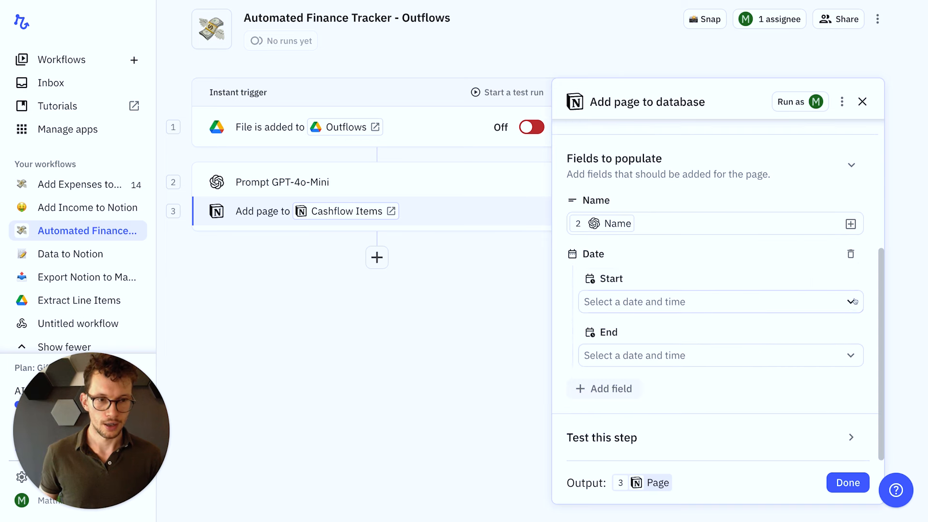
{"action": "left_click", "coordinate": [853, 301]}
{"action": "left_click", "coordinate": [694, 121]}
{"action": "mouse_move", "coordinate": [665, 216]}
{"action": "left_click", "coordinate": [489, 224]}
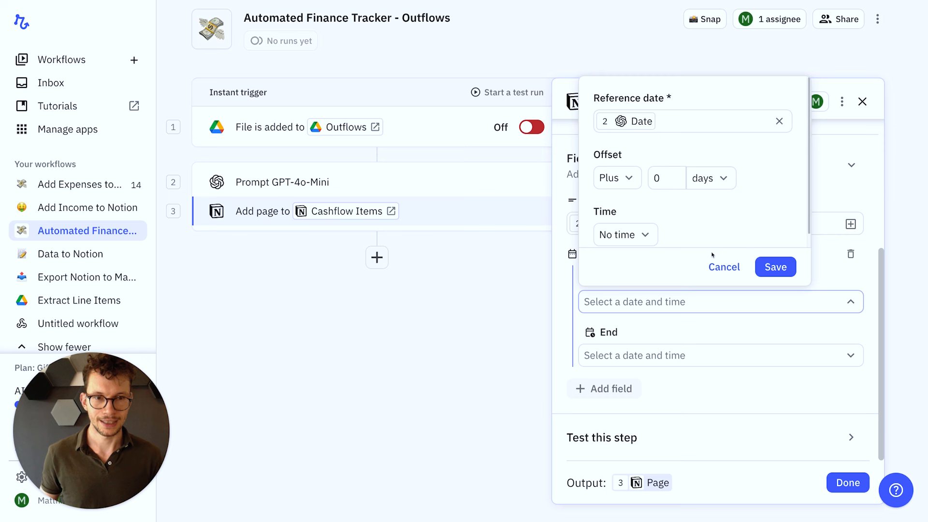
{"action": "left_click", "coordinate": [773, 266]}
Add the Amount field filled with the AI output's Amount, and finish configuring the Add page step.
{"action": "left_click", "coordinate": [590, 386]}
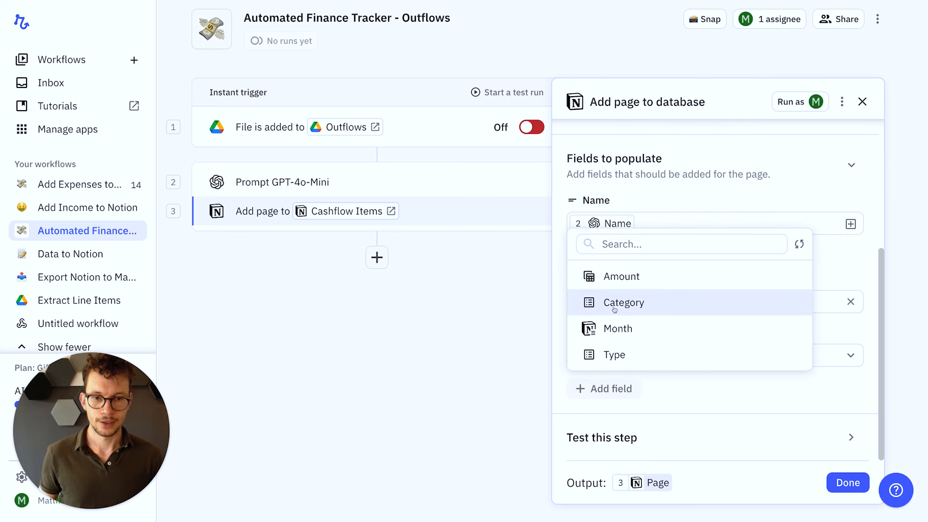
{"action": "left_click", "coordinate": [620, 278]}
{"action": "scroll", "coordinate": [773, 367], "scroll_direction": "down", "scroll_amount": 2}
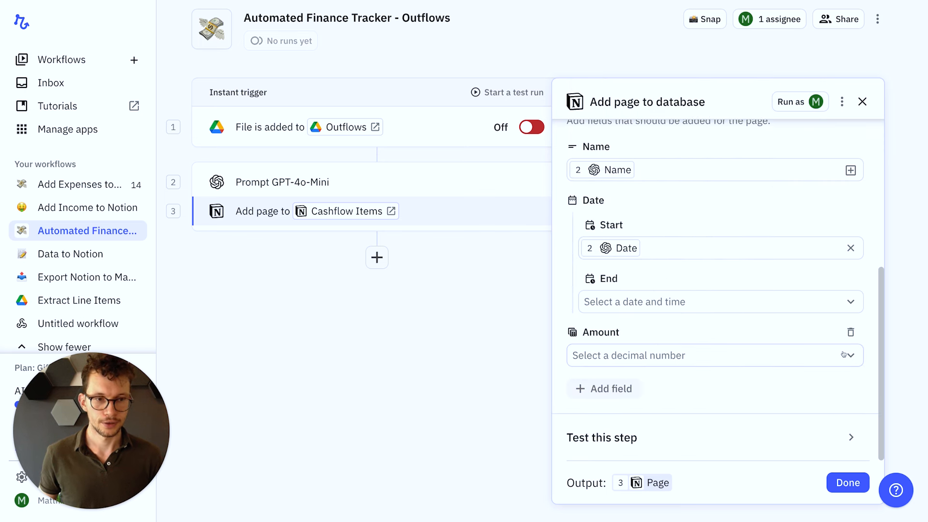
{"action": "left_click", "coordinate": [849, 355]}
{"action": "mouse_move", "coordinate": [710, 284]}
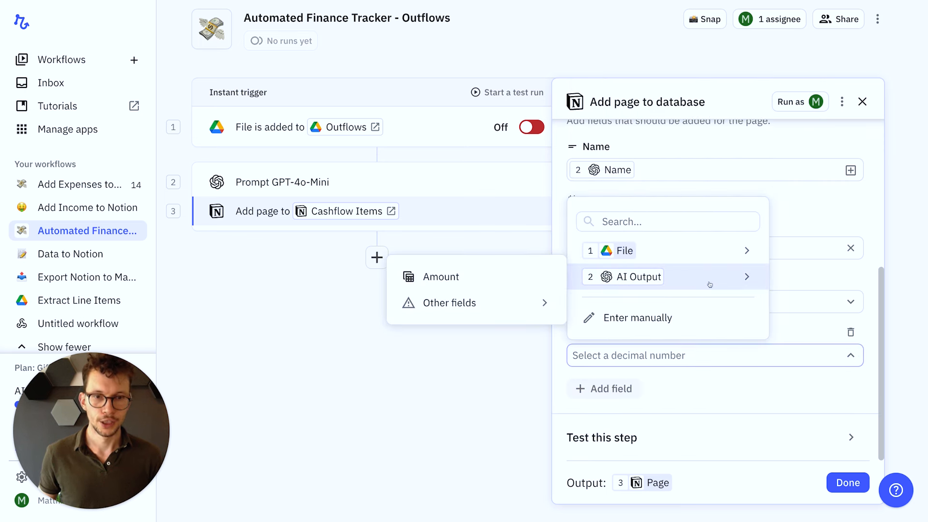
{"action": "left_click", "coordinate": [435, 276]}
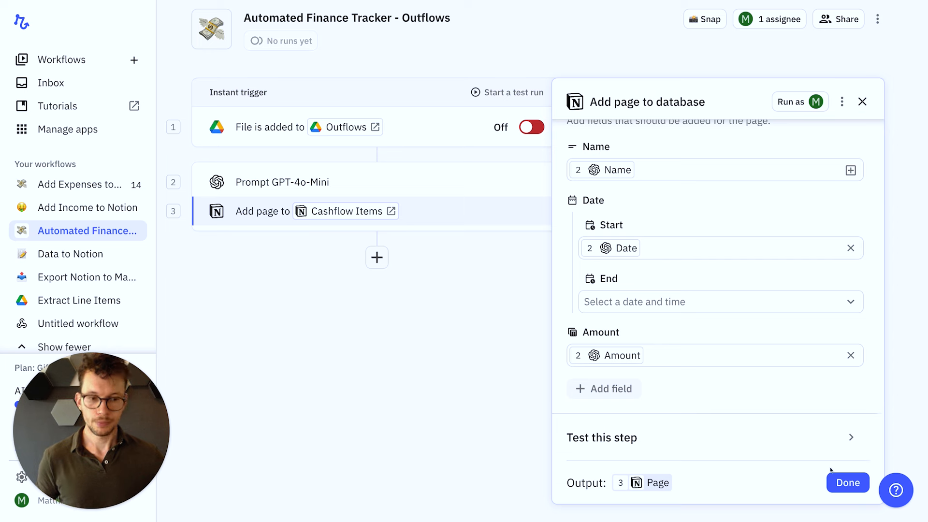
{"action": "left_click", "coordinate": [848, 482]}
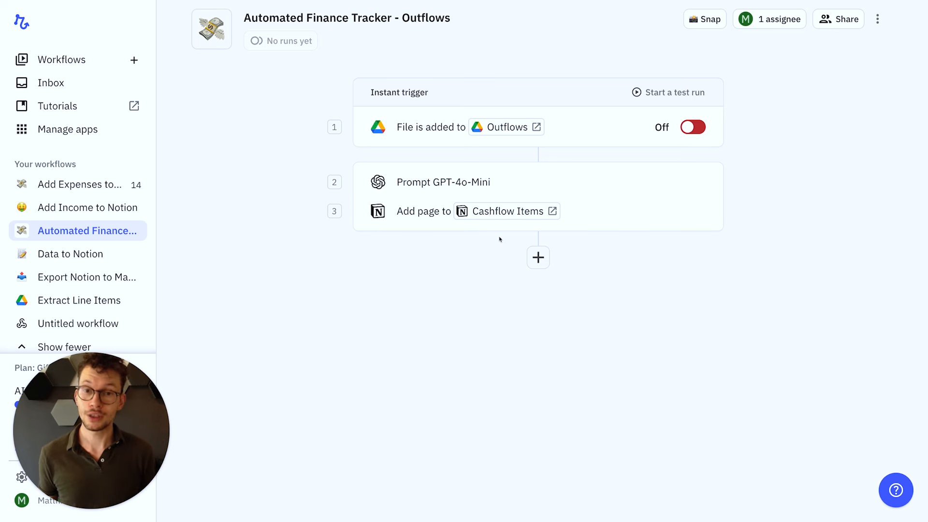
Review the prompt, additional context and output fields of the Prompt GPT-4o-Mini step without changing them.
{"action": "left_click", "coordinate": [465, 183]}
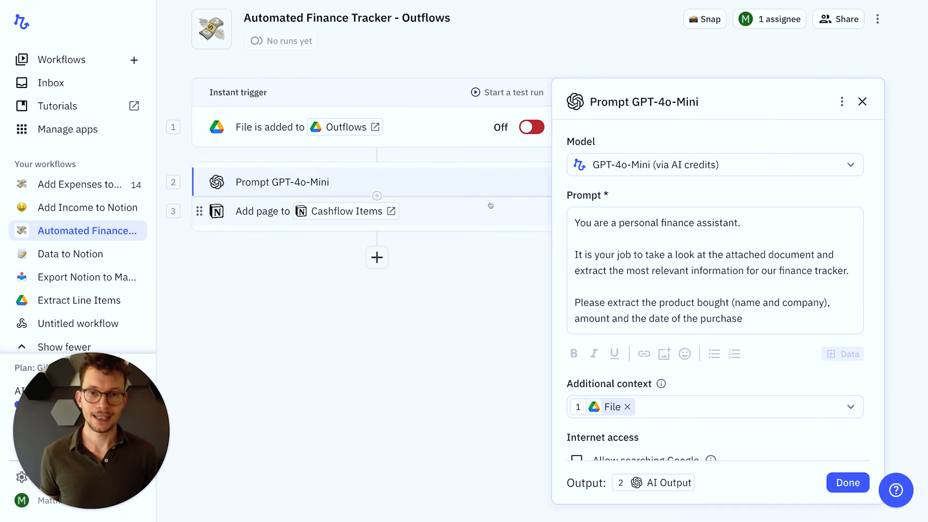
{"action": "scroll", "coordinate": [623, 286], "scroll_direction": "down", "scroll_amount": 1}
{"action": "scroll", "coordinate": [623, 286], "scroll_direction": "up", "scroll_amount": 1}
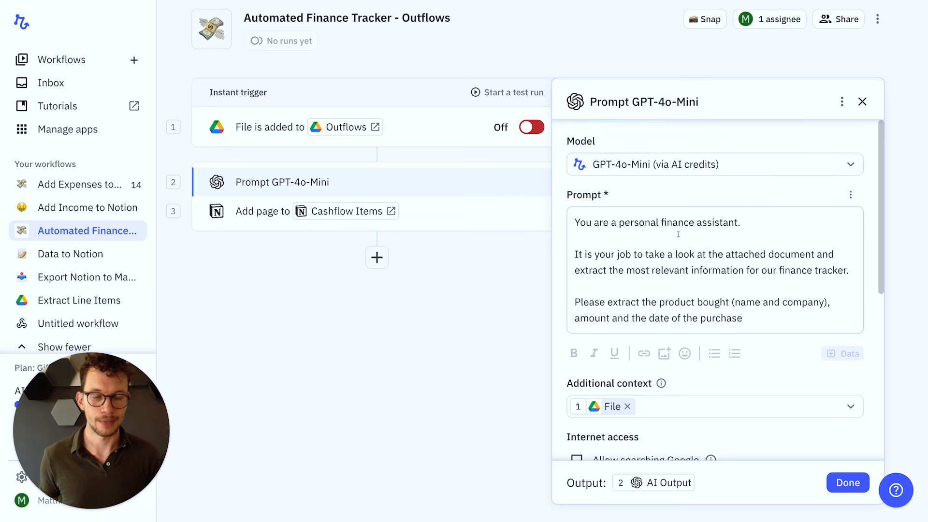
{"action": "left_click", "coordinate": [754, 314]}
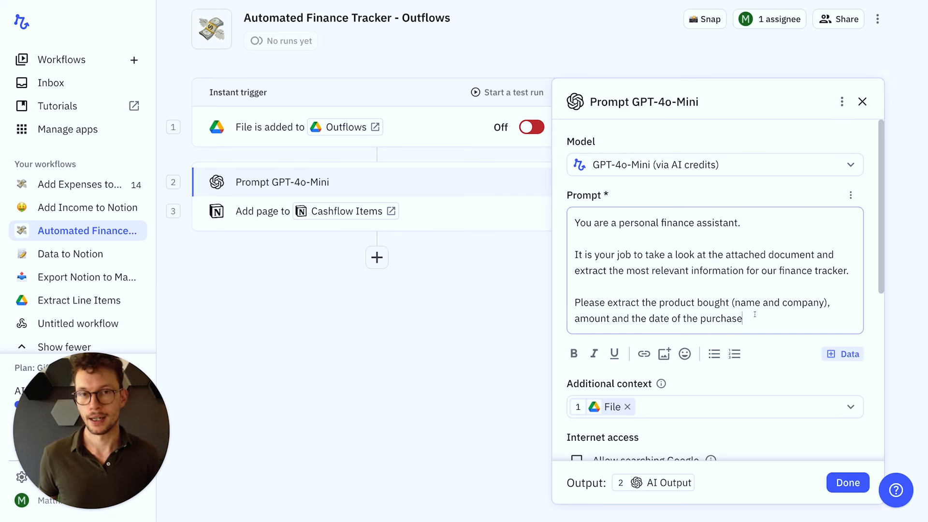
{"action": "scroll", "coordinate": [736, 337], "scroll_direction": "down", "scroll_amount": 5}
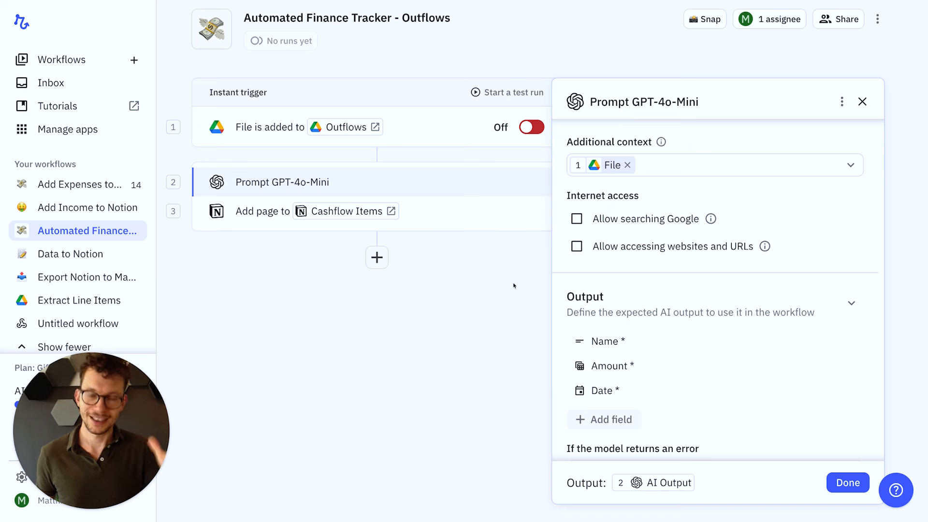
{"action": "left_click", "coordinate": [862, 102]}
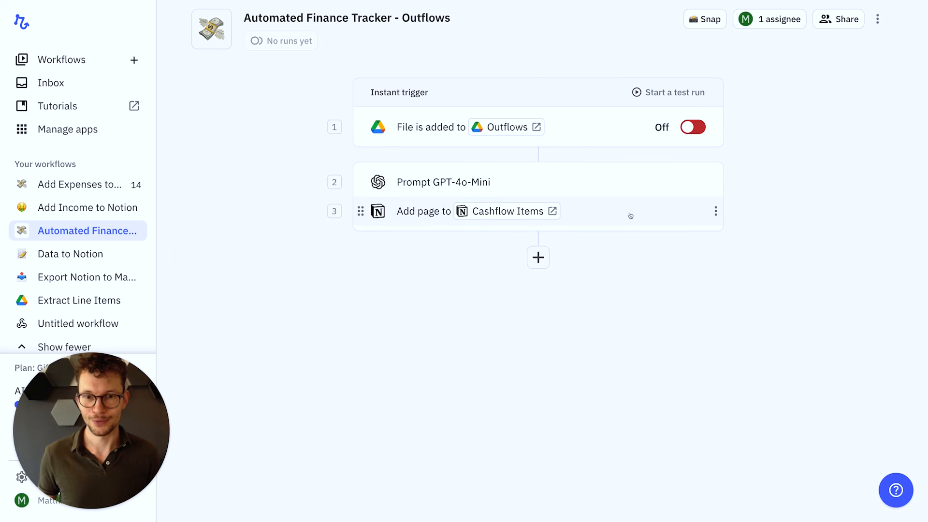
Insert a Transform data step between the AI prompt and the Add page step, using the AI output's Date as its variable.
{"action": "left_click", "coordinate": [538, 197]}
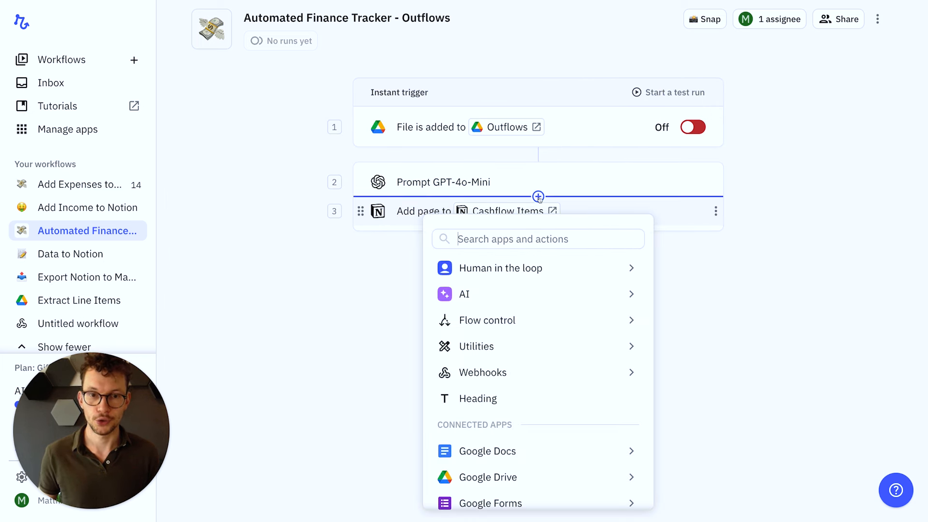
{"action": "mouse_move", "coordinate": [551, 350]}
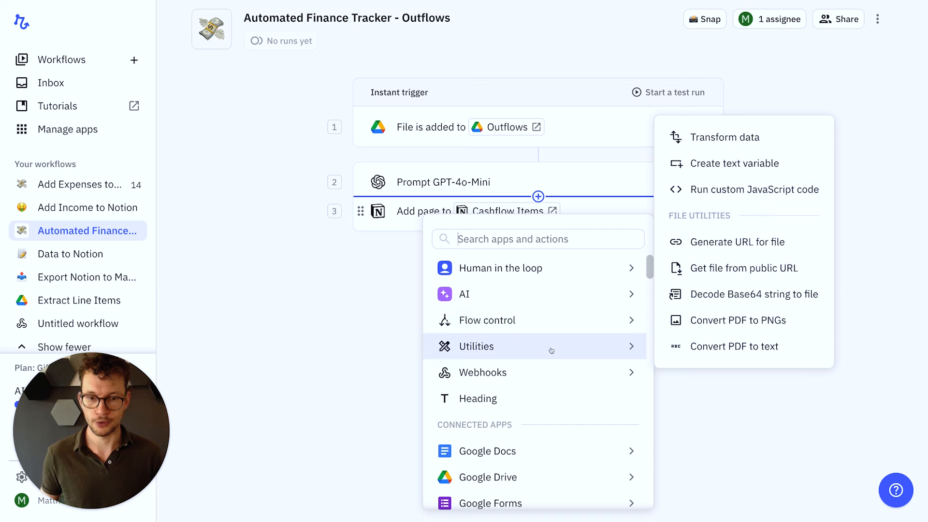
{"action": "left_click", "coordinate": [740, 141]}
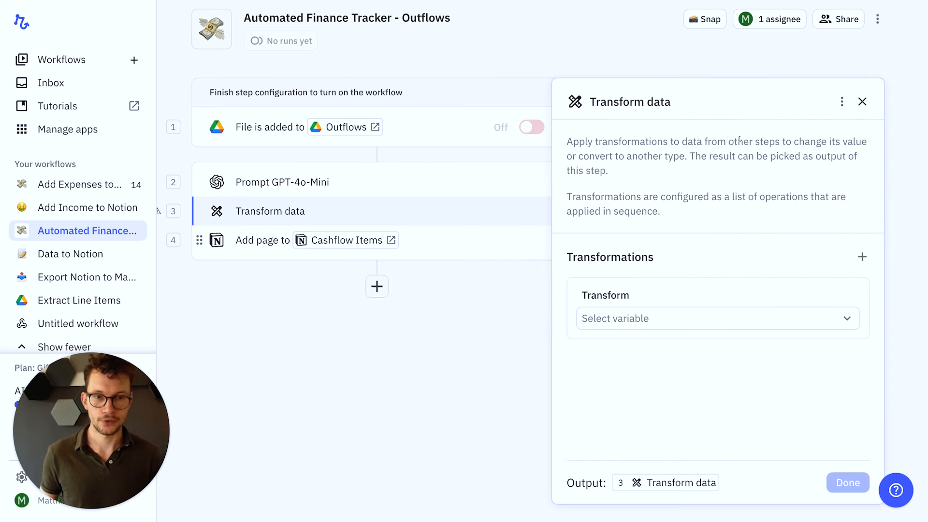
{"action": "left_click", "coordinate": [642, 312]}
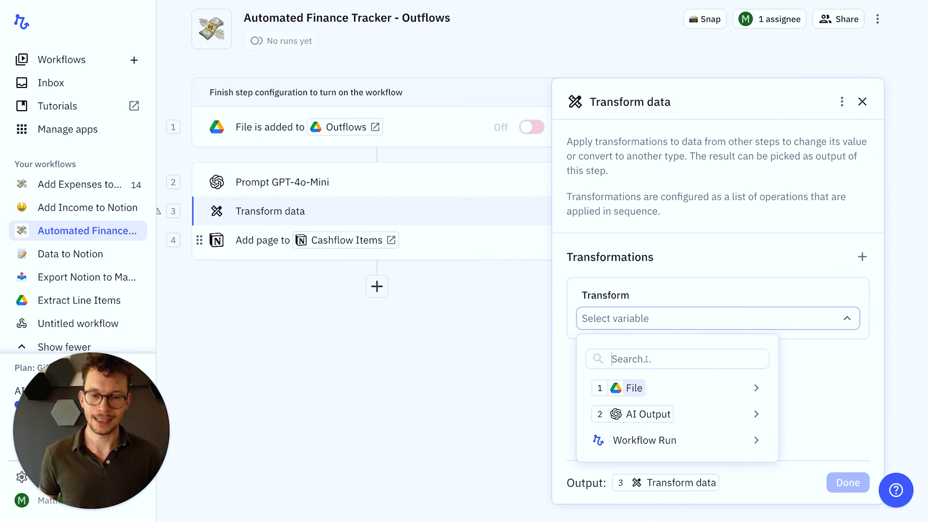
{"action": "mouse_move", "coordinate": [643, 409]}
{"action": "left_click", "coordinate": [465, 337]}
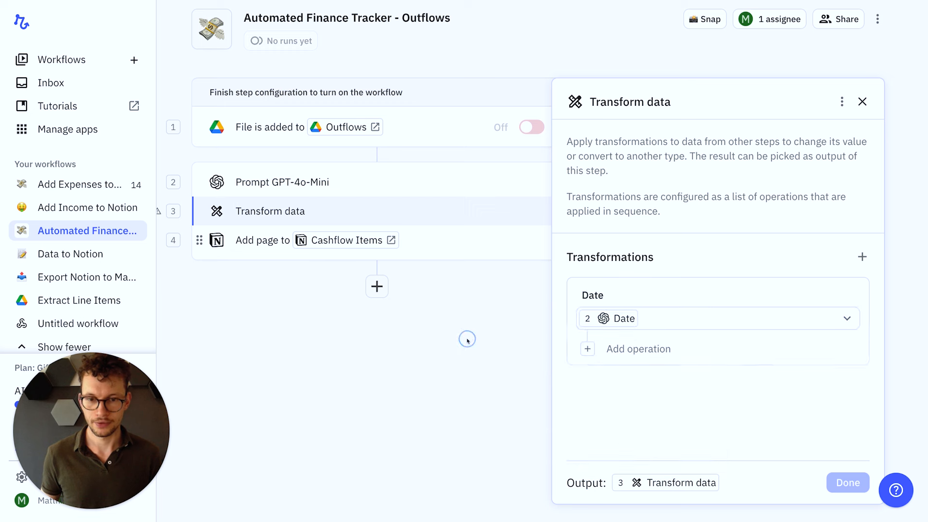
Add a Format as text operation to the Date transformation using the month-name format January, and finish the Transform data step.
{"action": "left_click", "coordinate": [628, 350]}
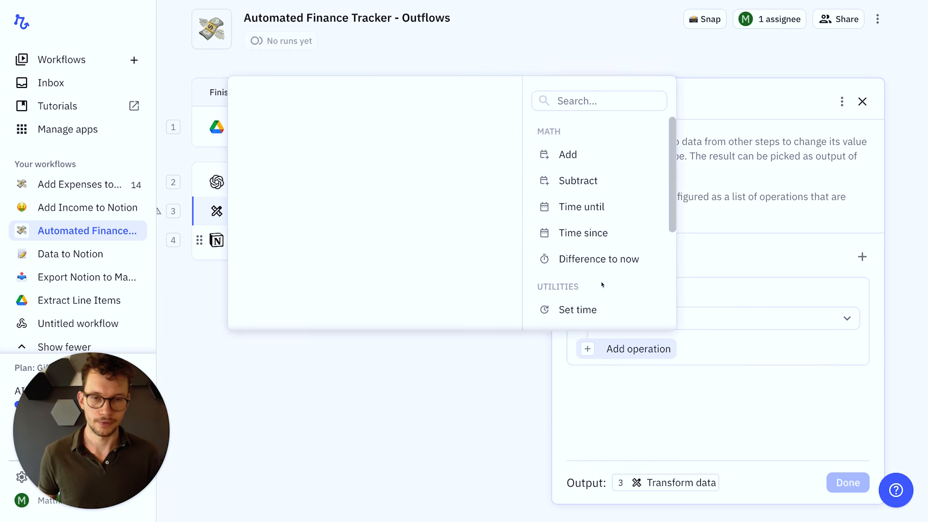
{"action": "scroll", "coordinate": [602, 284], "scroll_direction": "down", "scroll_amount": 4}
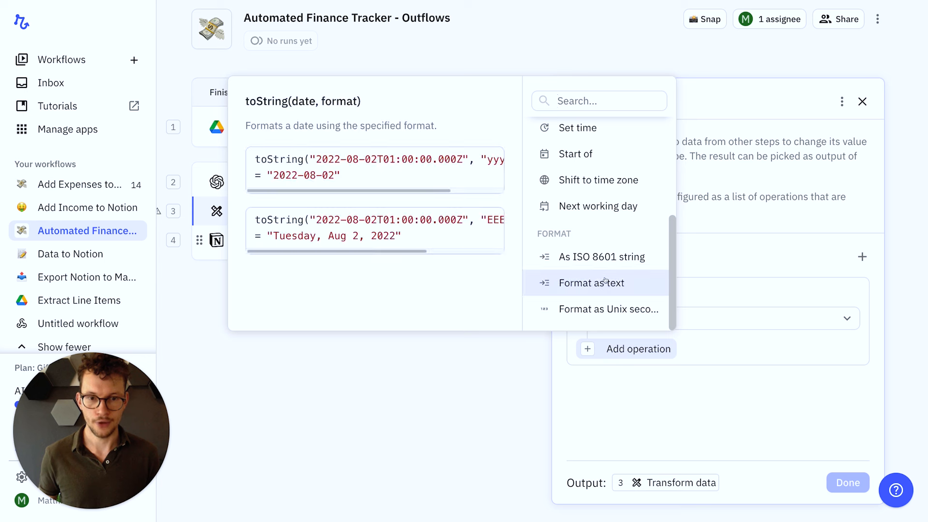
{"action": "left_click", "coordinate": [597, 285]}
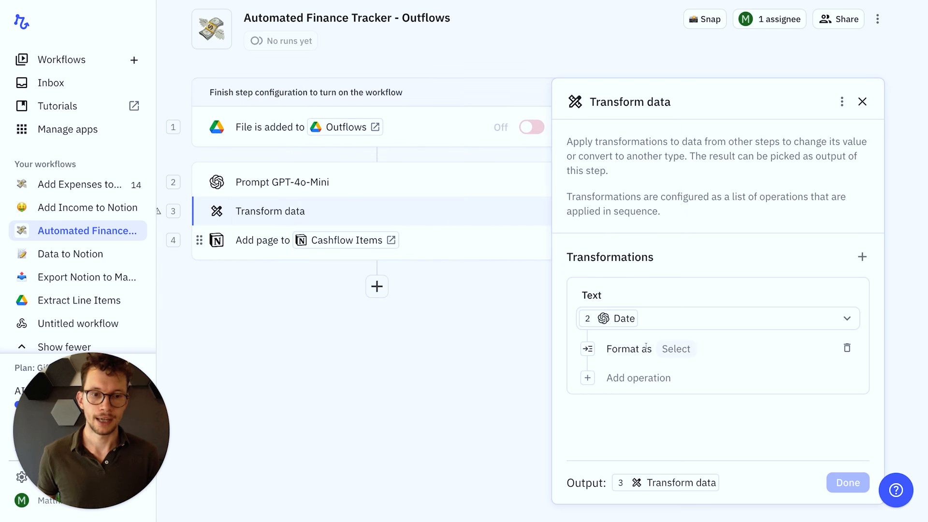
{"action": "left_click", "coordinate": [672, 350]}
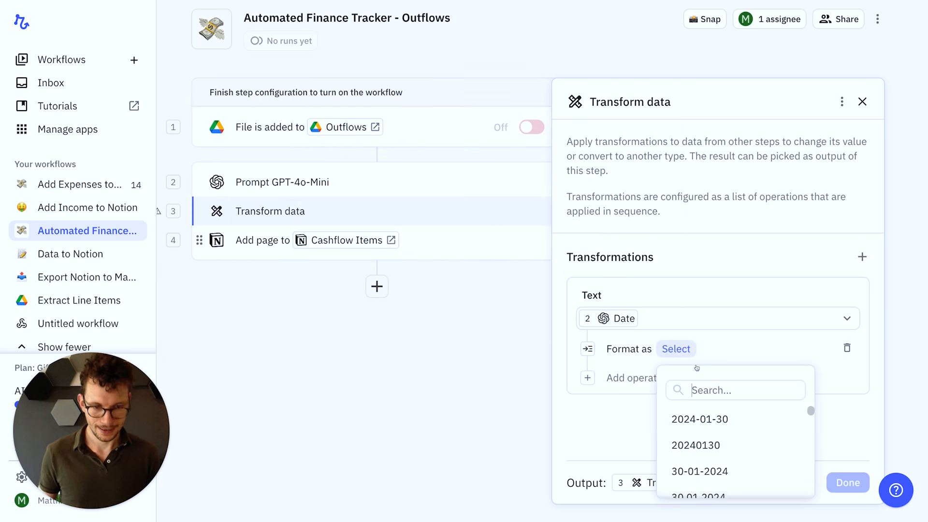
{"action": "scroll", "coordinate": [700, 405], "scroll_direction": "down", "scroll_amount": 3}
{"action": "scroll", "coordinate": [699, 426], "scroll_direction": "down", "scroll_amount": 5}
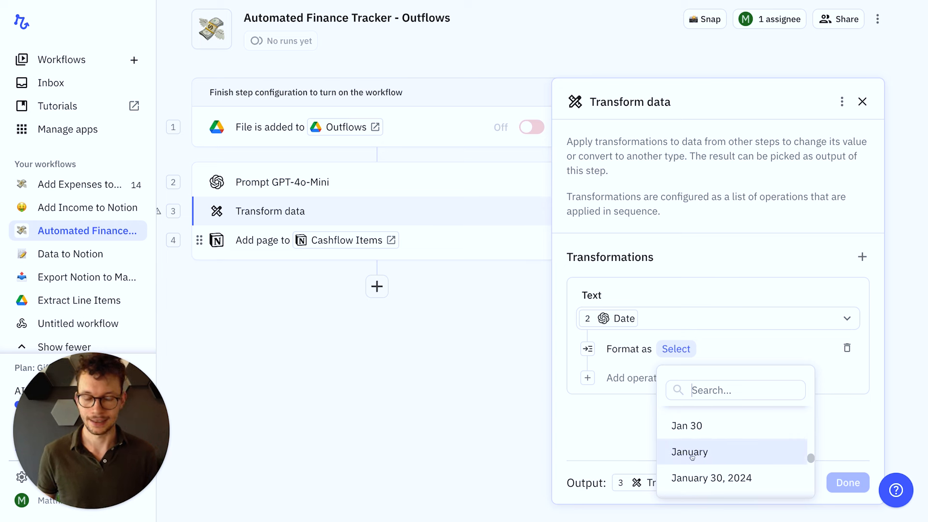
{"action": "left_click", "coordinate": [692, 455]}
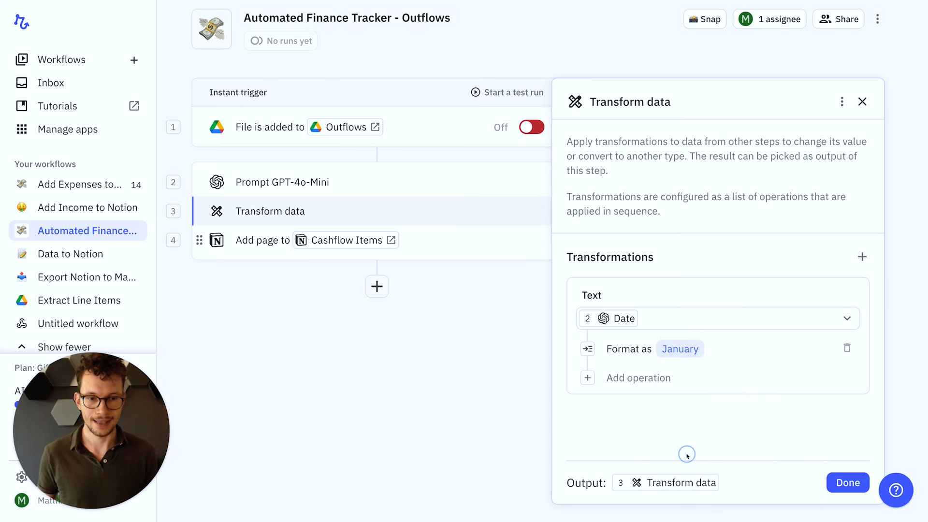
{"action": "left_click", "coordinate": [838, 484]}
Insert a Notion Find page(s) step between Transform data and Add page, searching the Months database.
{"action": "mouse_move", "coordinate": [538, 226]}
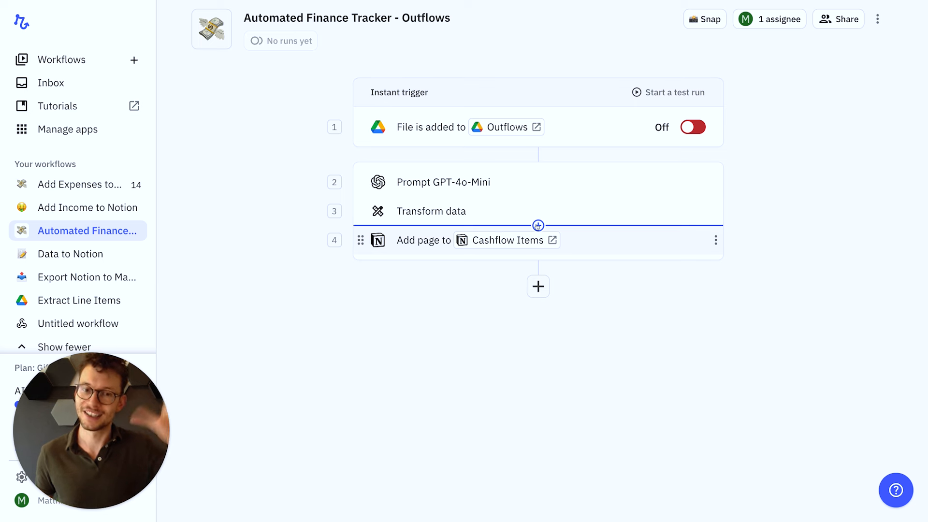
{"action": "left_click", "coordinate": [537, 225]}
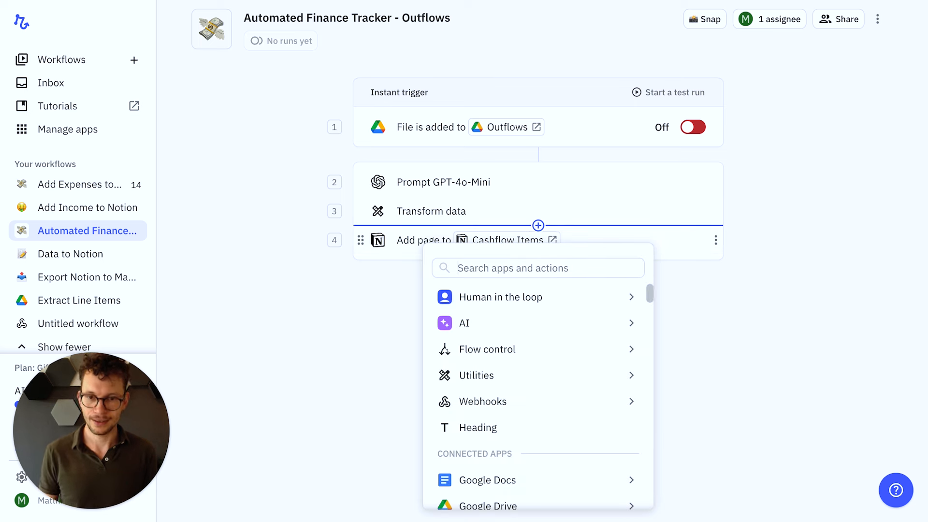
{"action": "type", "text": "notion"}
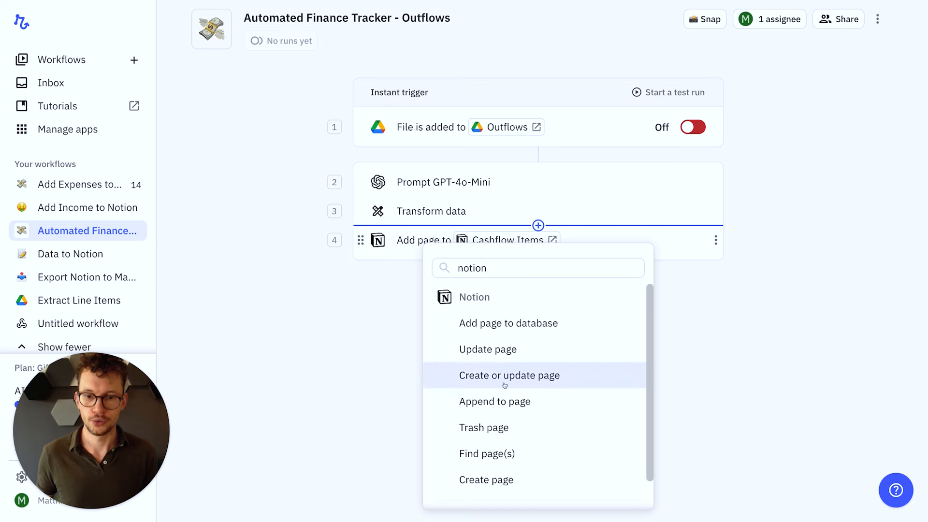
{"action": "left_click", "coordinate": [499, 438]}
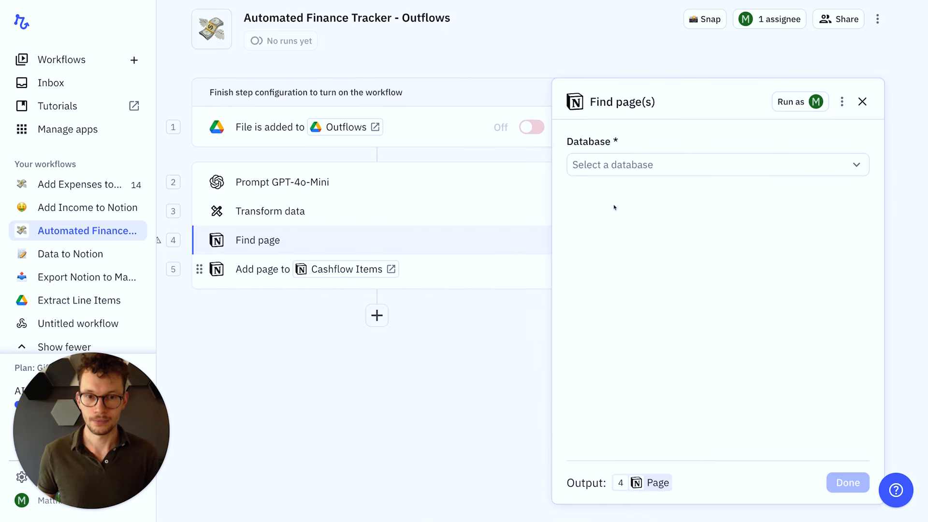
{"action": "left_click", "coordinate": [636, 164]}
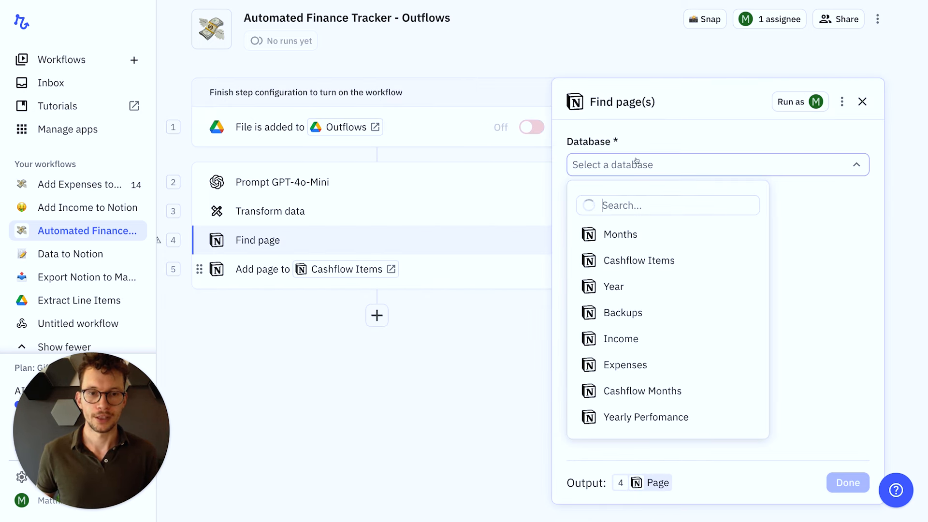
{"action": "left_click", "coordinate": [643, 239]}
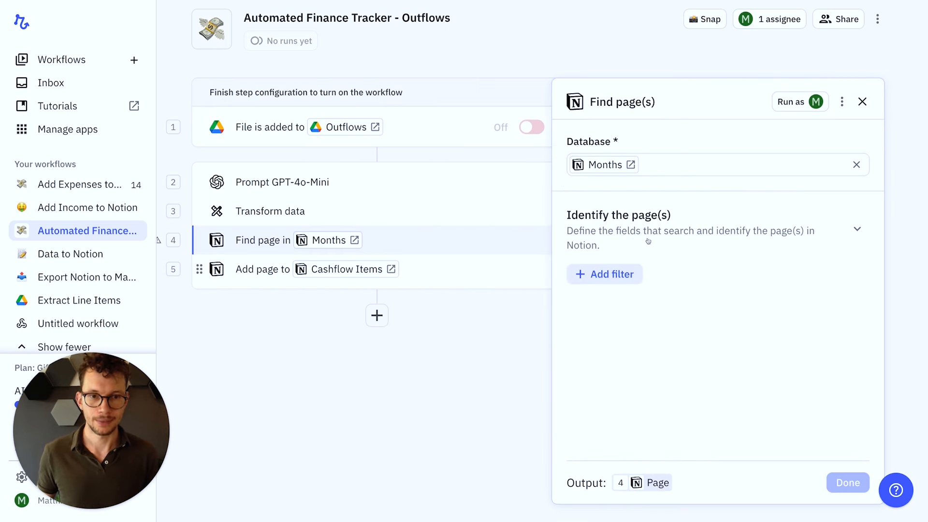
Add a filter requiring the page Name to be exactly the Transform data step's Text output.
{"action": "left_click", "coordinate": [603, 279]}
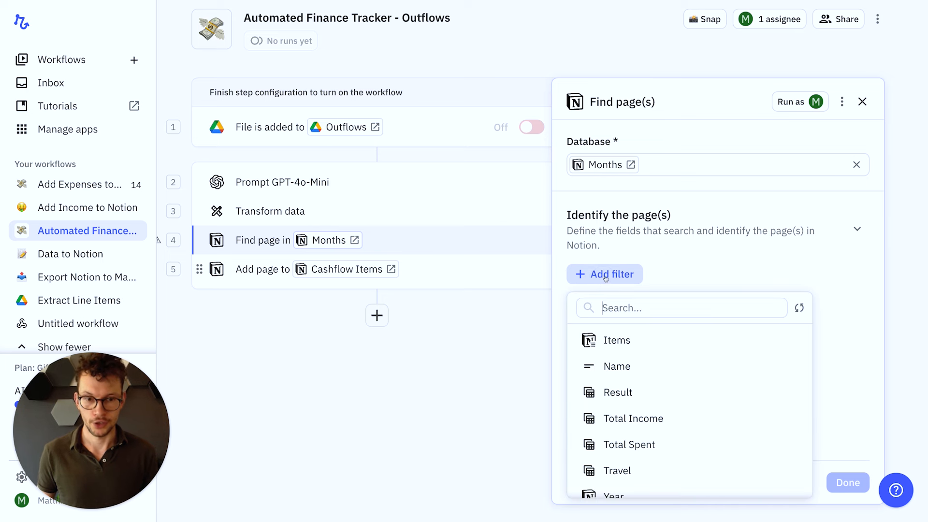
{"action": "left_click", "coordinate": [628, 367]}
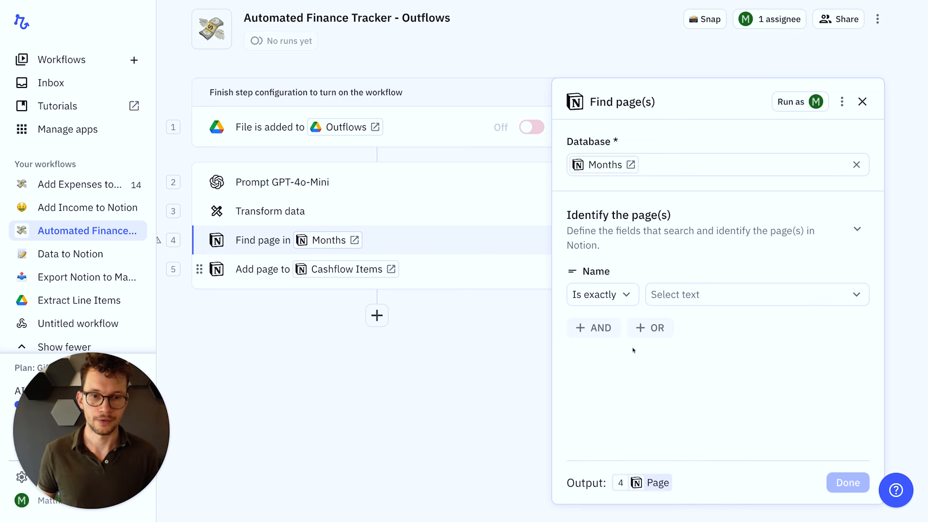
{"action": "left_click", "coordinate": [677, 293]}
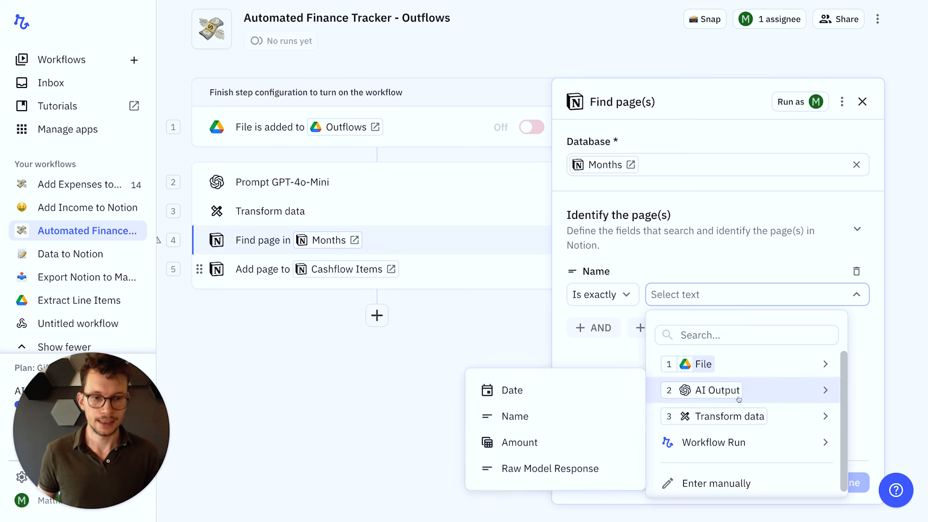
{"action": "mouse_move", "coordinate": [726, 418]}
{"action": "left_click", "coordinate": [535, 419]}
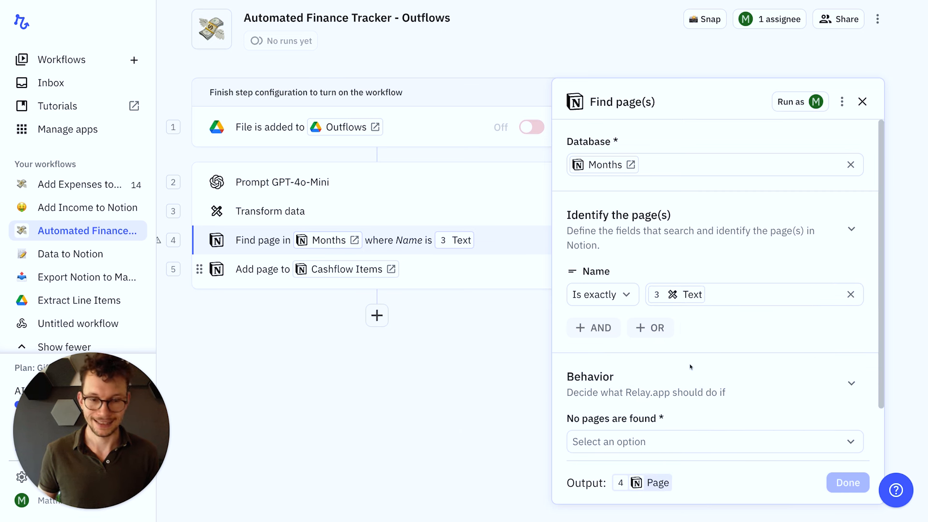
Set the behavior when no pages are found to Fail, and finish configuring the Find page step.
{"action": "scroll", "coordinate": [690, 366], "scroll_direction": "down", "scroll_amount": 2}
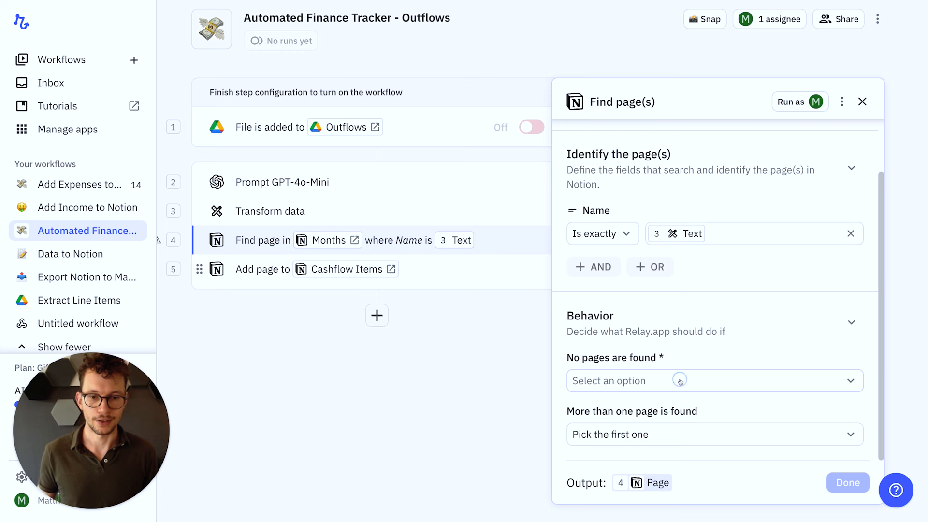
{"action": "left_click", "coordinate": [679, 382]}
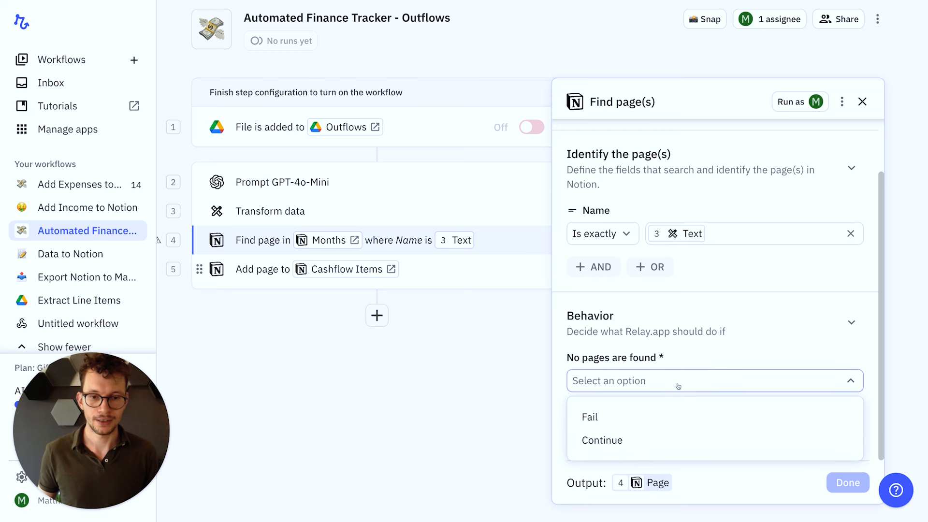
{"action": "left_click", "coordinate": [650, 418]}
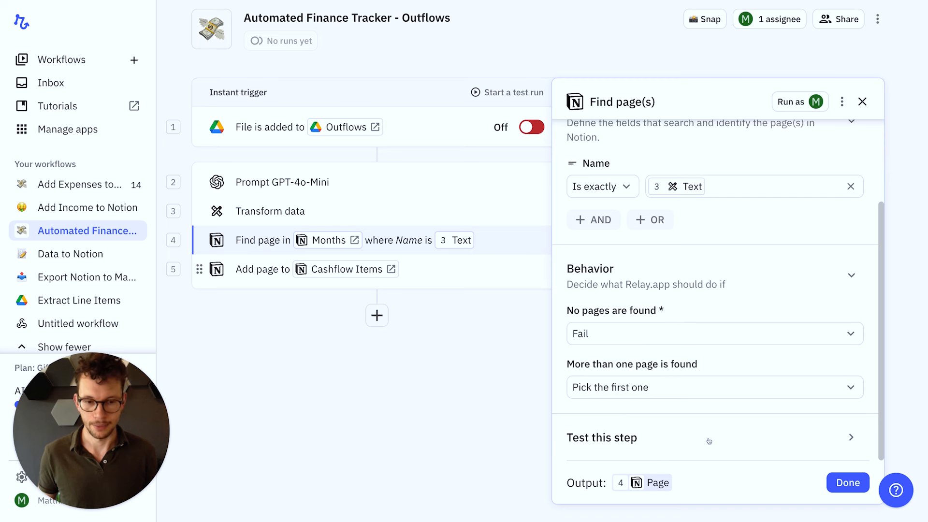
{"action": "left_click", "coordinate": [846, 482]}
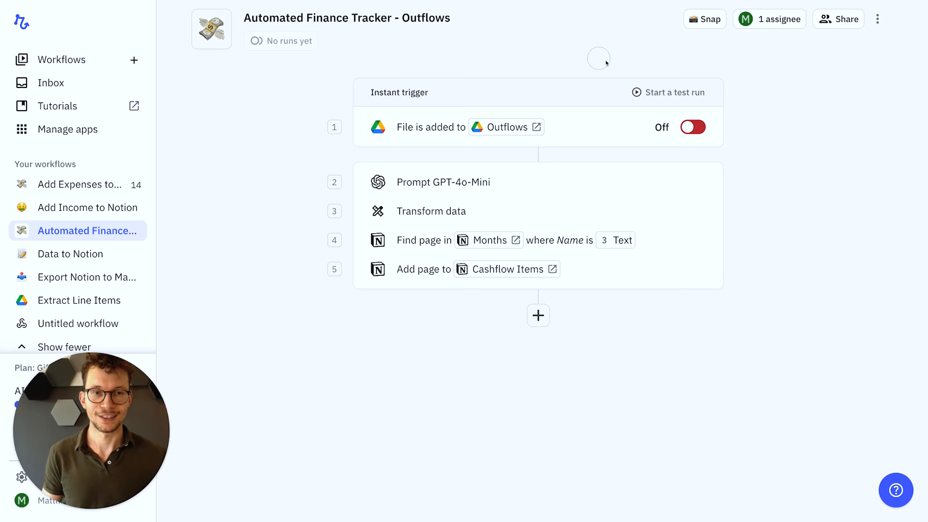
Create a manual test run of the Automated Finance Tracker - Outflows workflow and start it.
{"action": "left_click", "coordinate": [656, 99]}
{"action": "left_click", "coordinate": [642, 188]}
{"action": "left_click", "coordinate": [614, 223]}
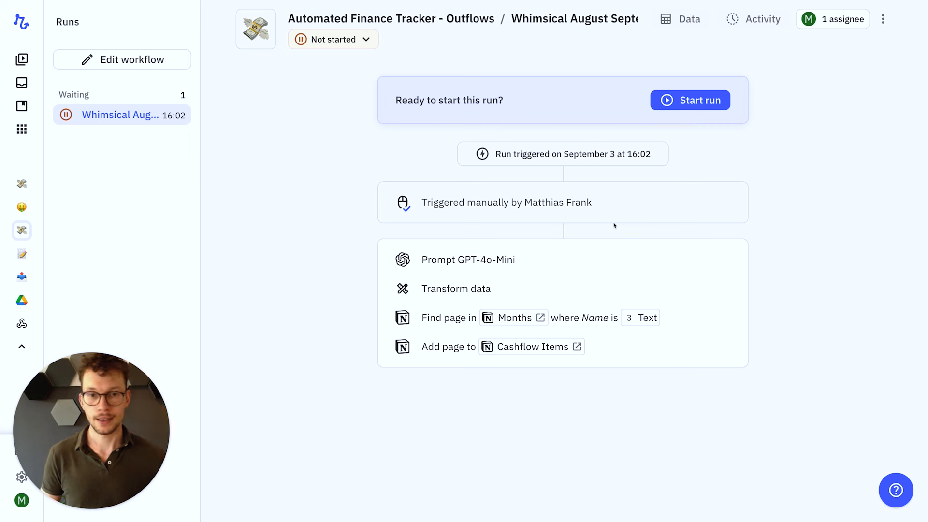
{"action": "left_click", "coordinate": [691, 103]}
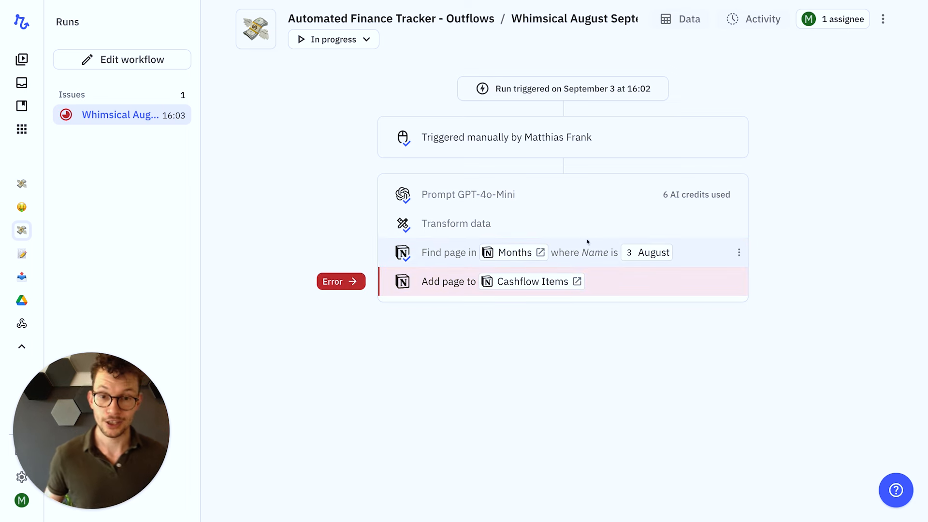
Examine the error cause and suggested action for the run's Add page step, and close the details.
{"action": "left_click", "coordinate": [353, 282]}
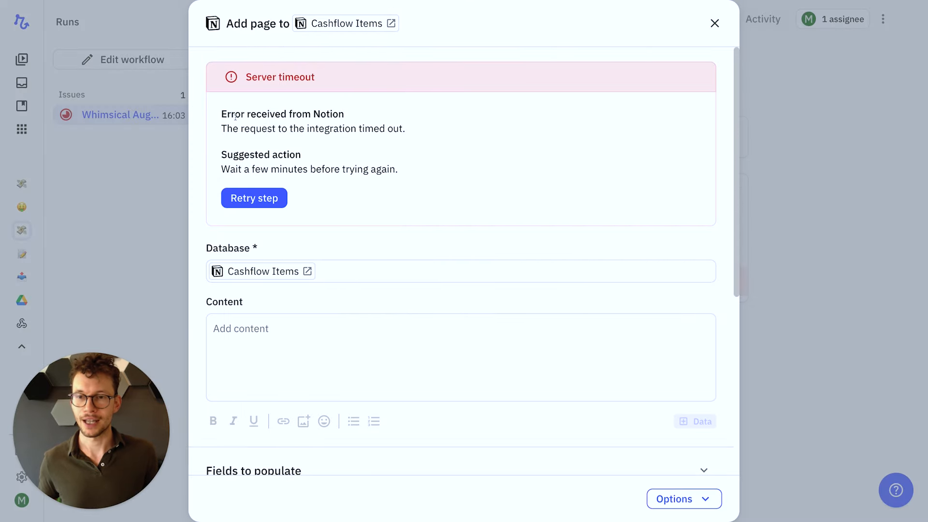
{"action": "left_click_drag", "start_coordinate": [287, 129], "coordinate": [406, 129]}
{"action": "left_click_drag", "start_coordinate": [235, 169], "coordinate": [348, 166]}
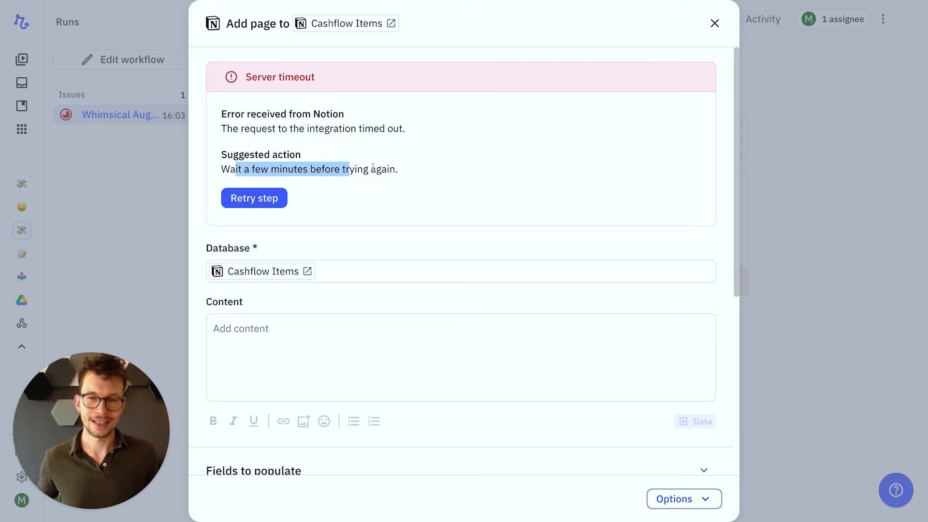
{"action": "left_click", "coordinate": [714, 28]}
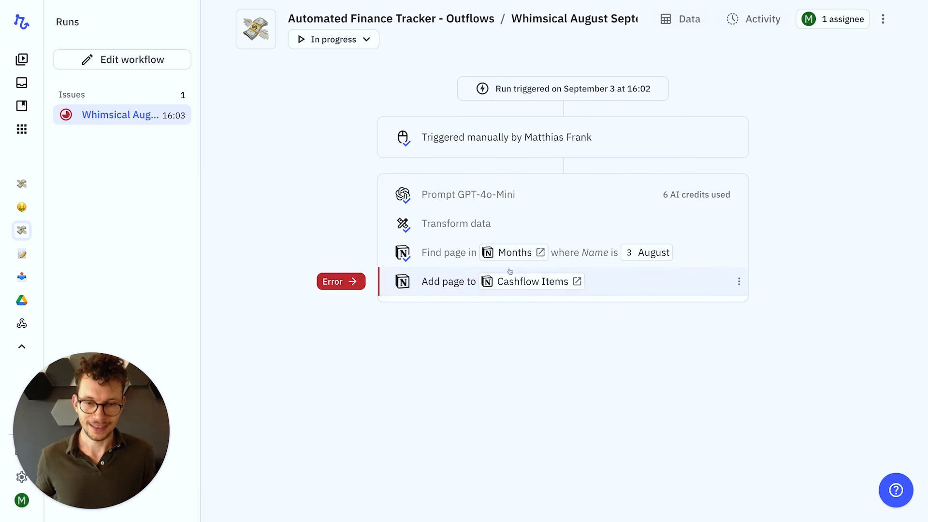
Return to editing the workflow and begin inserting a step between Find page and Add page.
{"action": "mouse_move", "coordinate": [516, 251]}
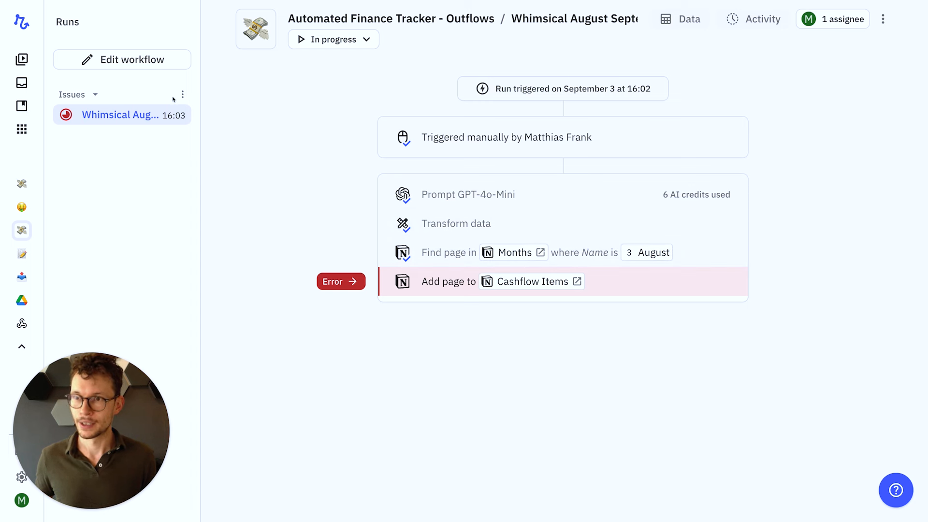
{"action": "left_click", "coordinate": [123, 59]}
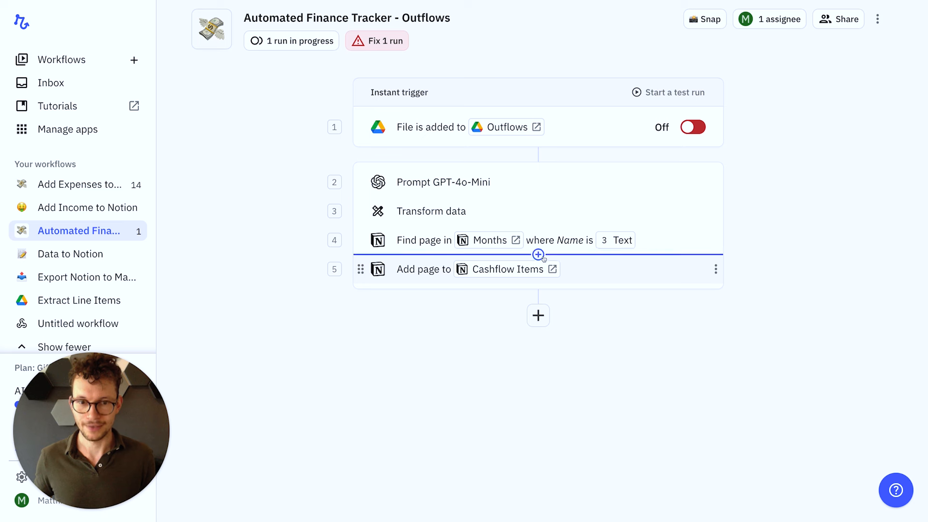
{"action": "left_click", "coordinate": [537, 255]}
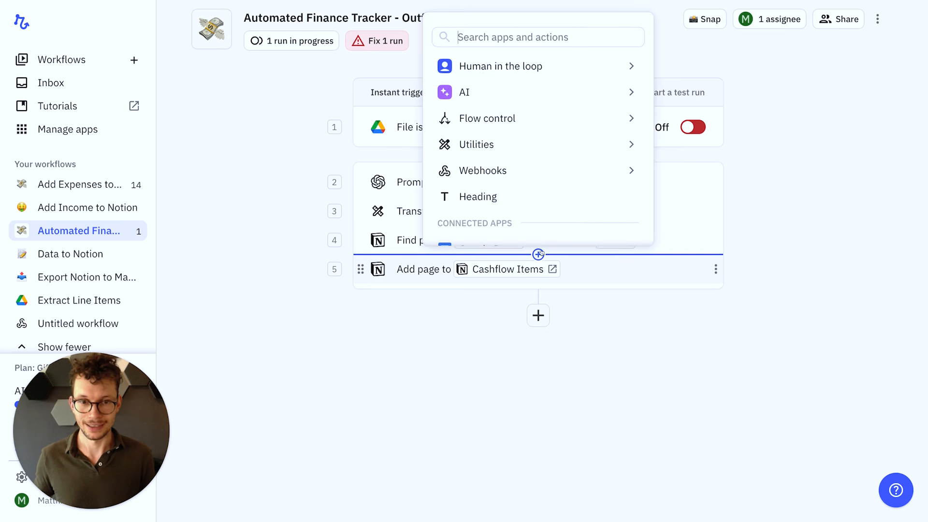
{"action": "type", "text": "sleep"}
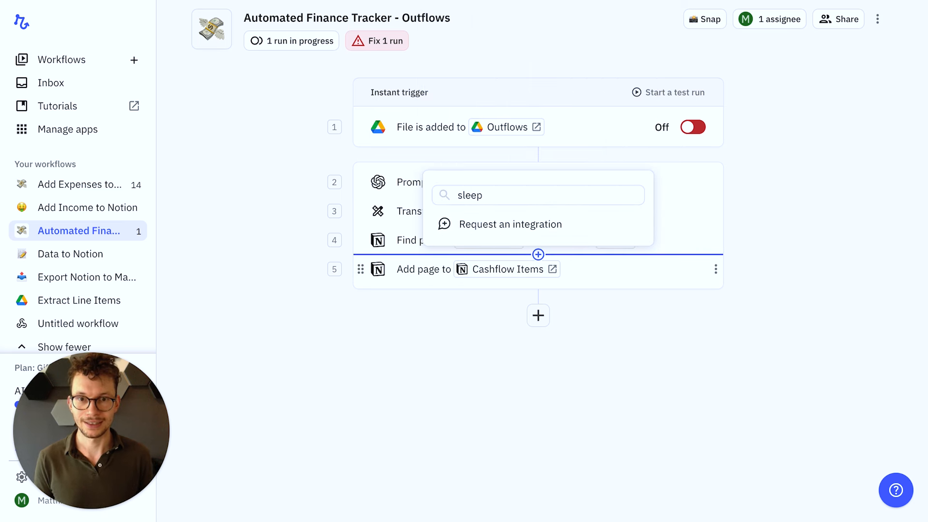
{"action": "key", "text": "super+a"}
{"action": "type", "text": "delay"}
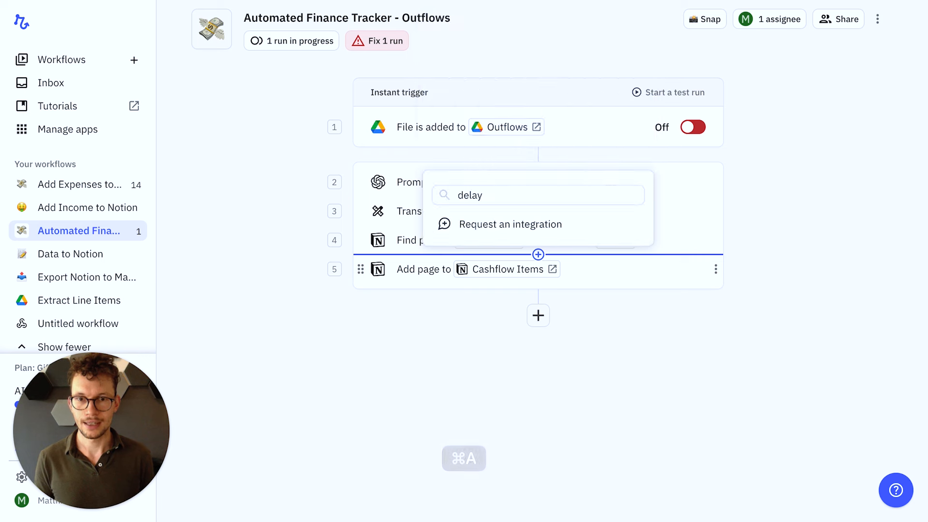
{"action": "key", "text": "super+a"}
{"action": "key", "text": "BackSpace"}
Insert a Wait for time flow control step, set its wait to 1 minute, and finish its configuration.
{"action": "mouse_move", "coordinate": [540, 116]}
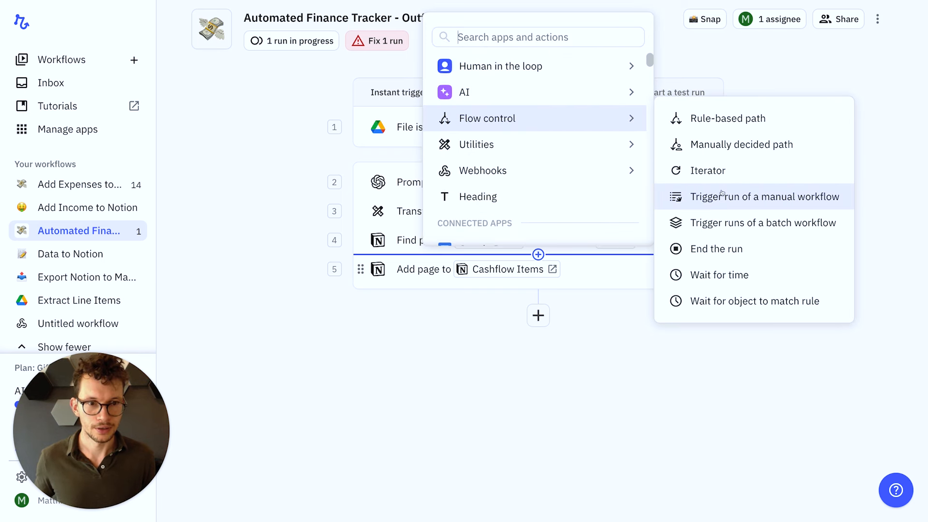
{"action": "left_click", "coordinate": [705, 276]}
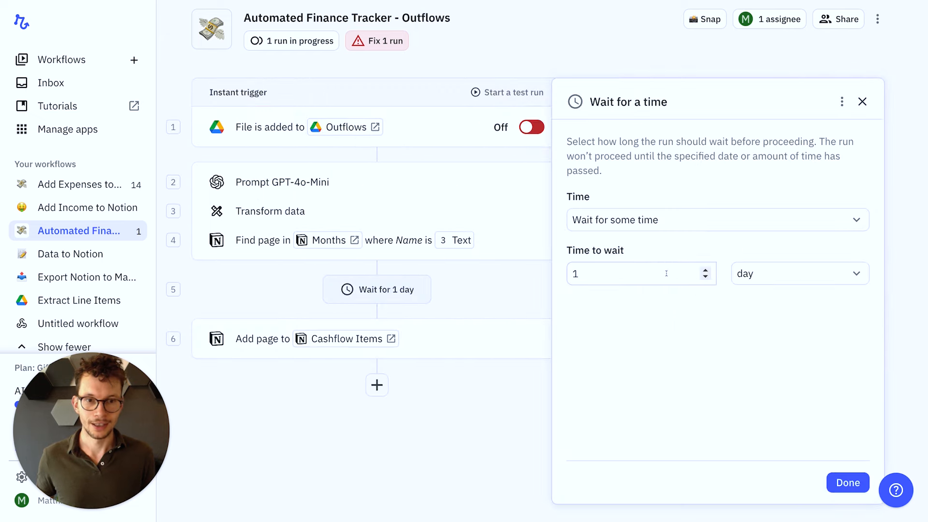
{"action": "left_click", "coordinate": [631, 273]}
{"action": "left_click", "coordinate": [806, 274]}
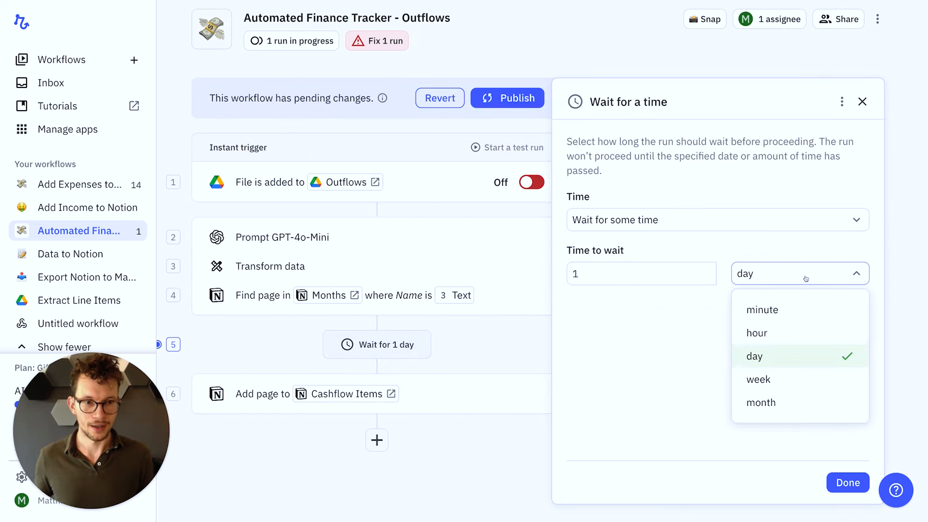
{"action": "left_click", "coordinate": [787, 314]}
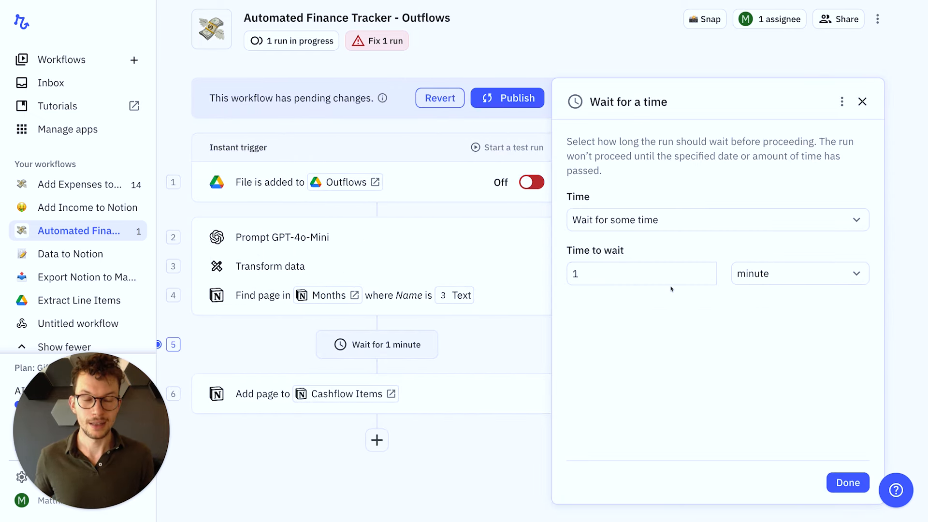
{"action": "left_click", "coordinate": [846, 486]}
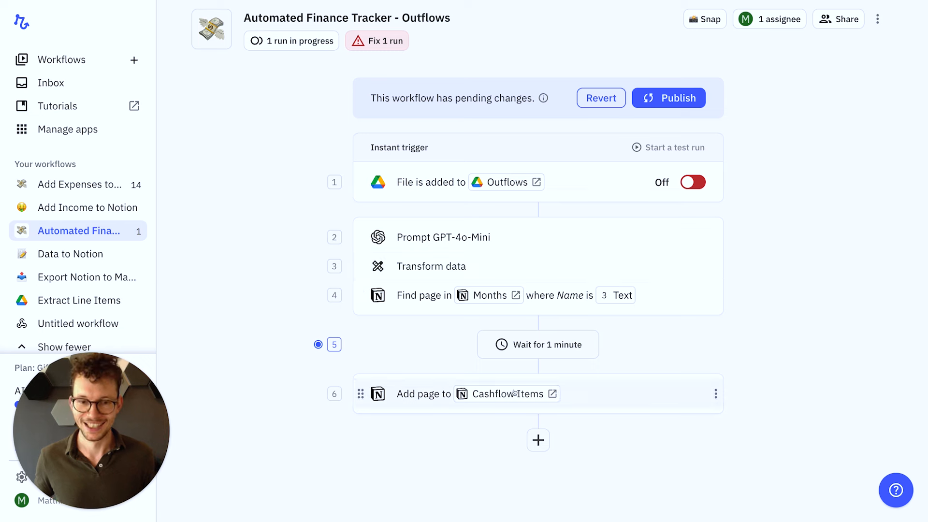
Publish the workflow, upgrading the active run and retrying its failed steps, and create a new test run with Whimsical August September.pdf.
{"action": "left_click", "coordinate": [662, 109]}
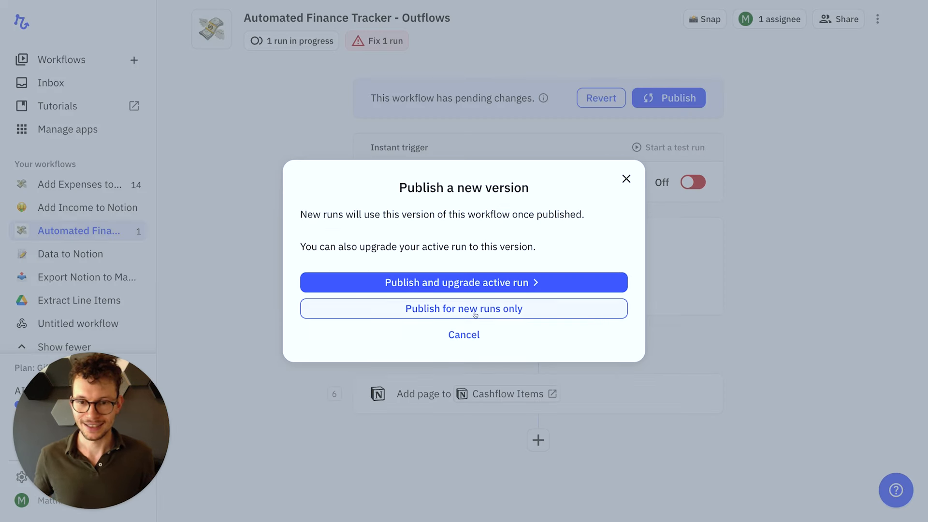
{"action": "left_click", "coordinate": [467, 284]}
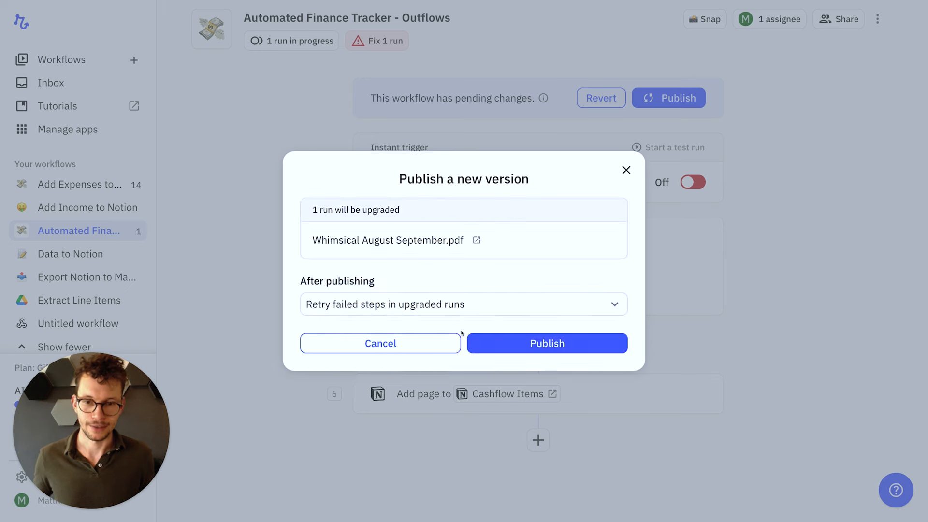
{"action": "left_click", "coordinate": [513, 345]}
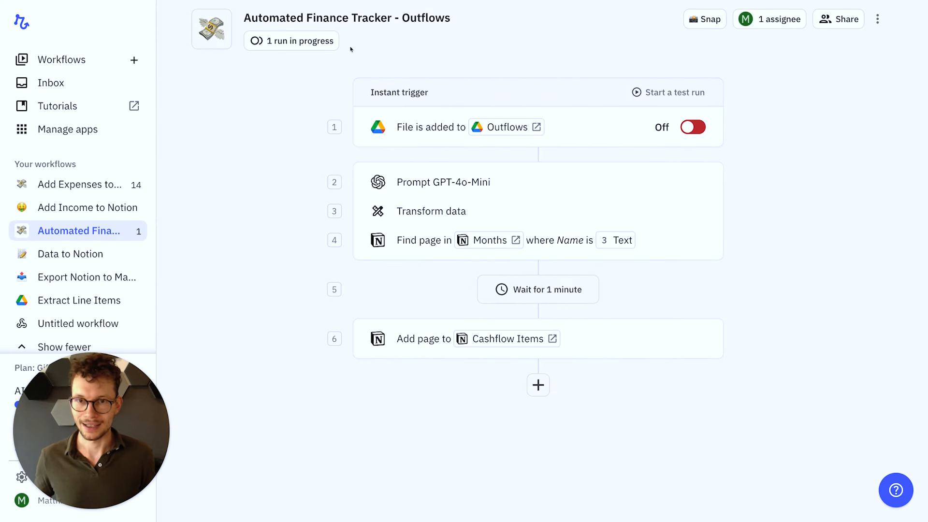
{"action": "left_click", "coordinate": [641, 92]}
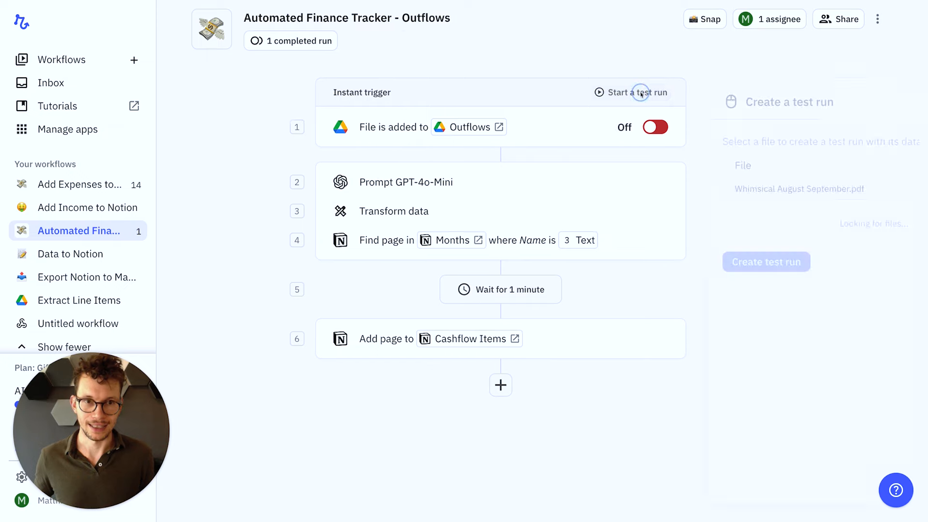
{"action": "left_click", "coordinate": [611, 261]}
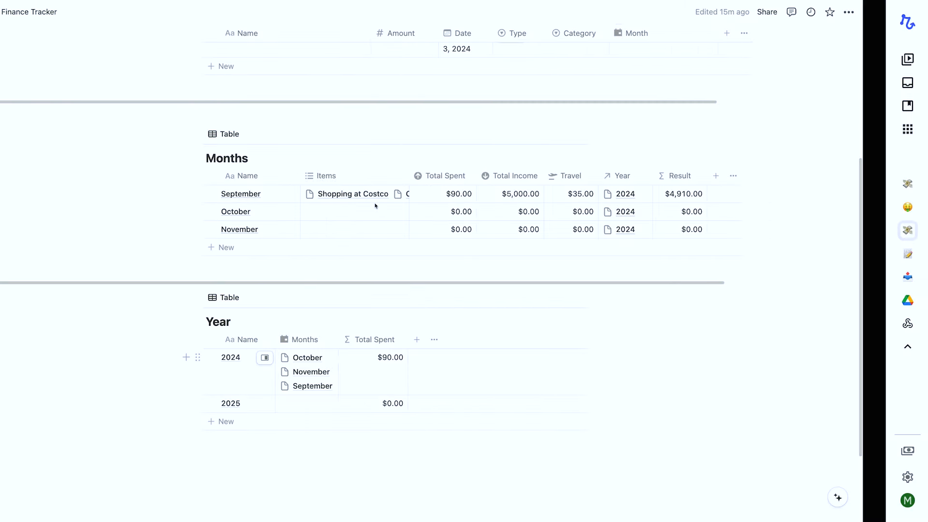
Check the Monthly Plan - Whimsical entry in Cashflow Items and the Months table in Notion, and return to the Relay.app run.
{"action": "scroll", "coordinate": [224, 212], "scroll_direction": "up", "scroll_amount": 5}
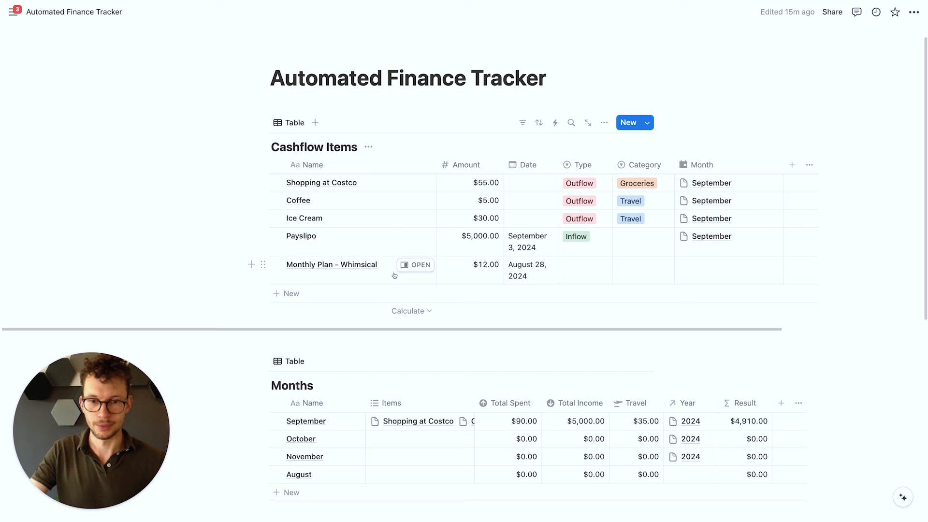
{"action": "scroll", "coordinate": [483, 278], "scroll_direction": "down", "scroll_amount": 2}
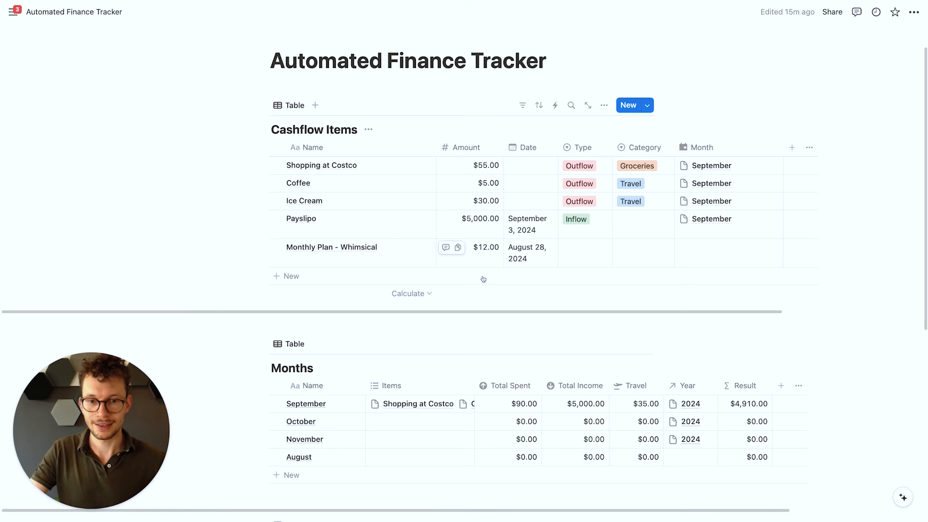
{"action": "scroll", "coordinate": [519, 278], "scroll_direction": "down", "scroll_amount": 3}
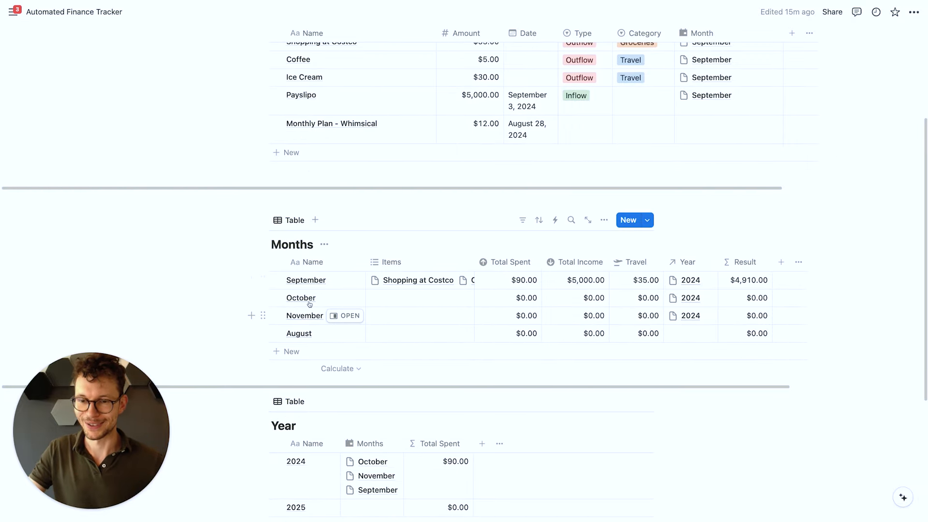
{"action": "scroll", "coordinate": [309, 303], "scroll_direction": "up", "scroll_amount": 4}
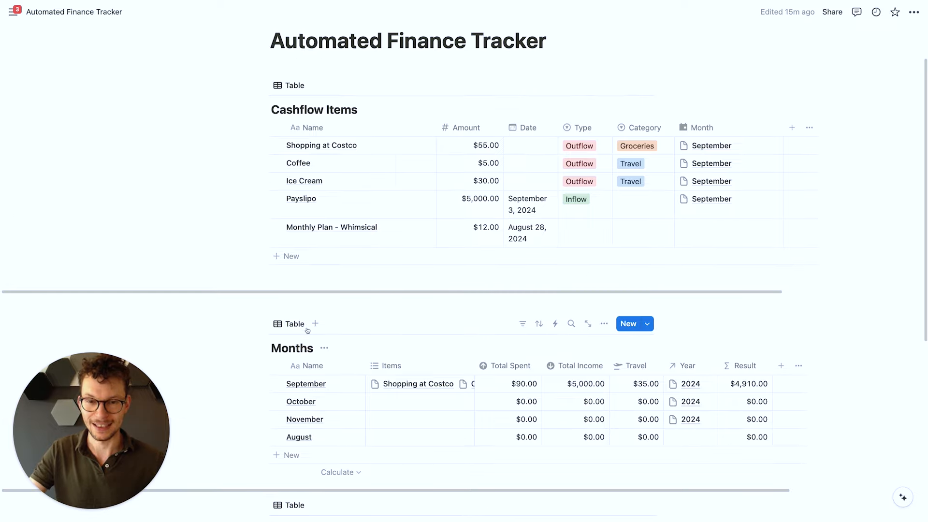
{"action": "scroll", "coordinate": [307, 331], "scroll_direction": "up", "scroll_amount": 1}
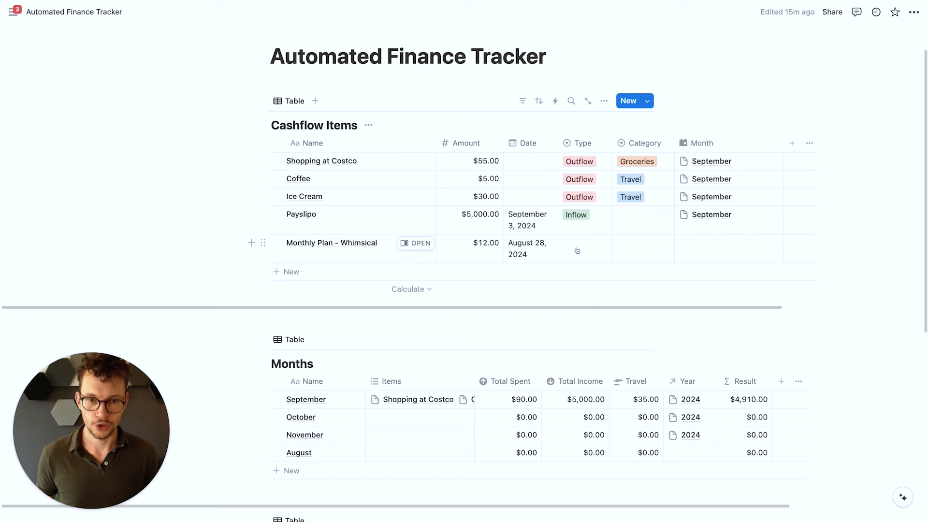
{"action": "key", "text": "ctrl+Right"}
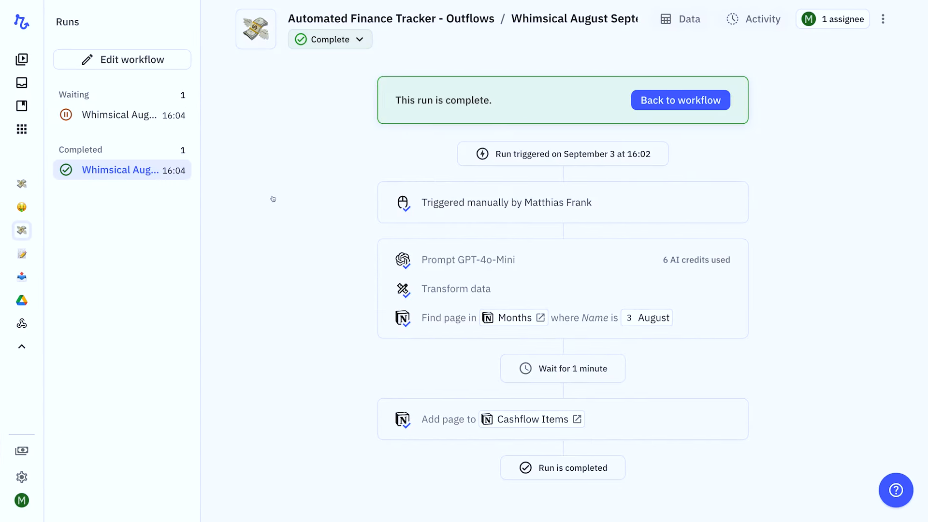
Return to the workflow and add a Type field set to Outflow in the step that adds a page to Cashflow Items.
{"action": "left_click", "coordinate": [659, 99]}
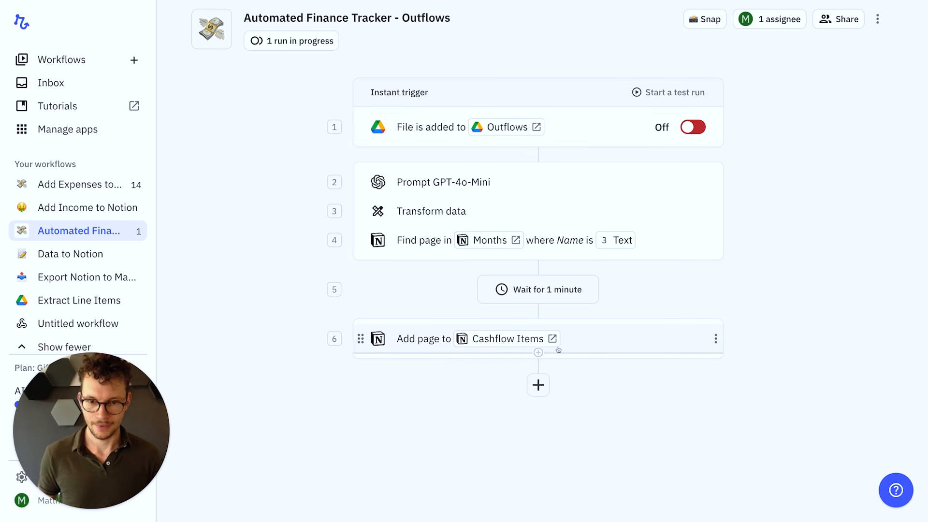
{"action": "left_click", "coordinate": [597, 343]}
{"action": "scroll", "coordinate": [606, 357], "scroll_direction": "down", "scroll_amount": 5}
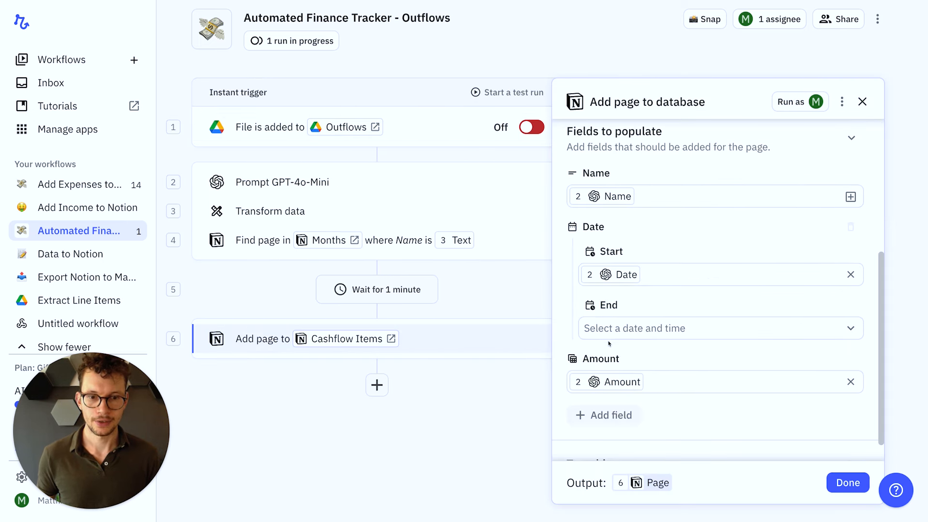
{"action": "left_click", "coordinate": [605, 387]}
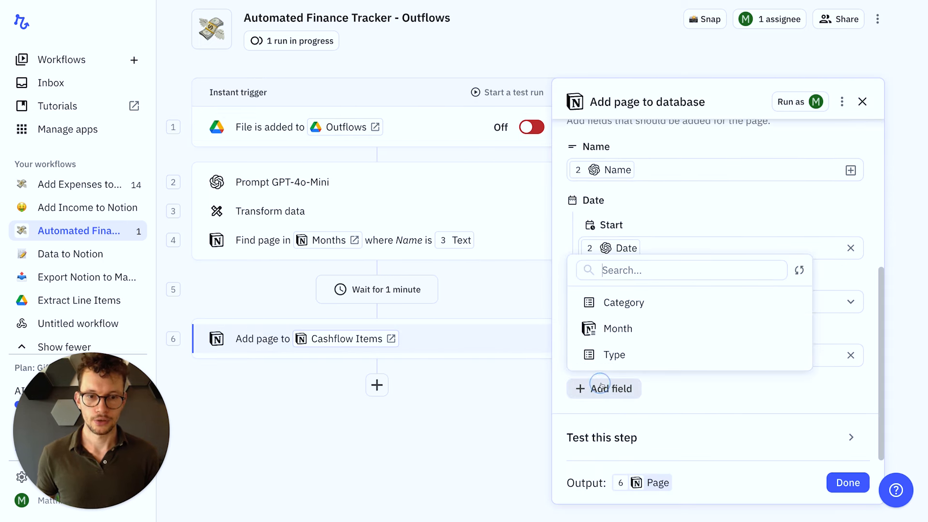
{"action": "left_click", "coordinate": [618, 350]}
{"action": "scroll", "coordinate": [618, 349], "scroll_direction": "down", "scroll_amount": 2}
{"action": "left_click", "coordinate": [618, 356]}
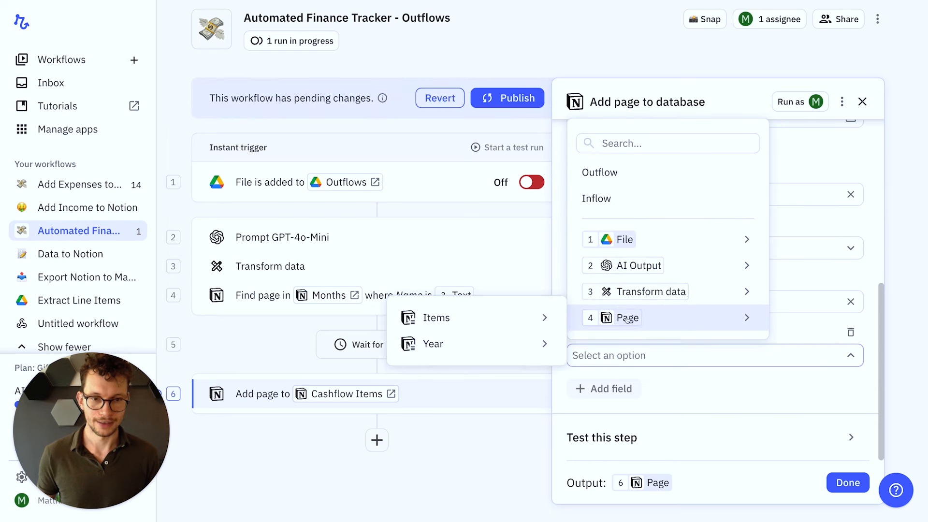
{"action": "left_click", "coordinate": [600, 172]}
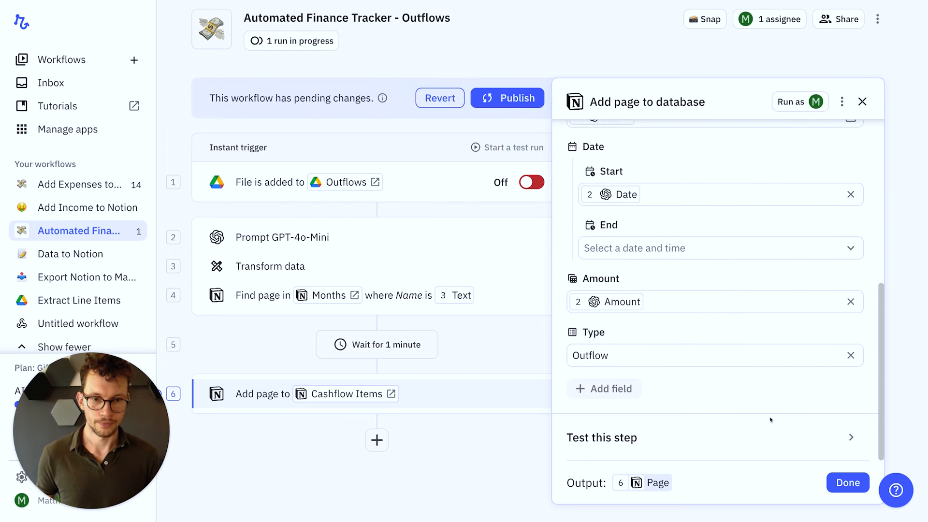
{"action": "left_click", "coordinate": [836, 482]}
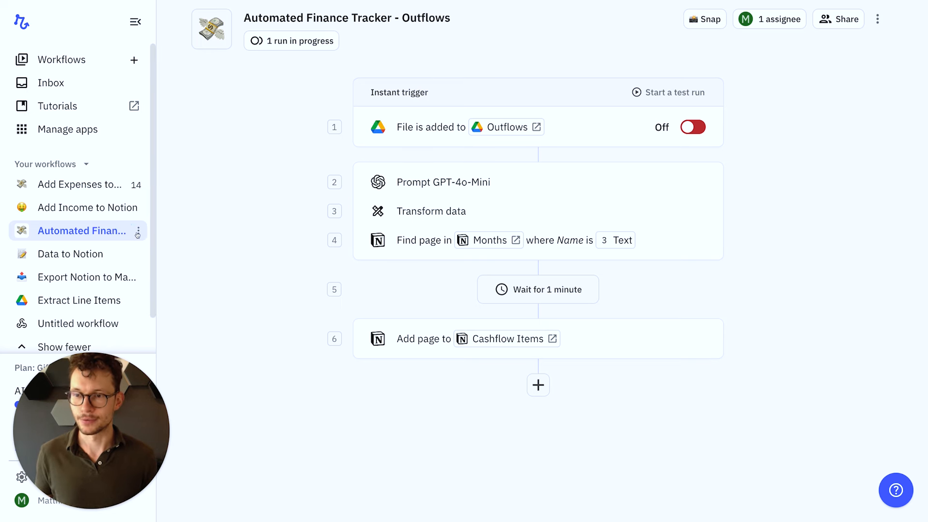
Duplicate the Automated Finance Tracker - Outflows workflow.
{"action": "left_click", "coordinate": [138, 231]}
{"action": "mouse_move", "coordinate": [191, 294]}
{"action": "left_click", "coordinate": [212, 373]}
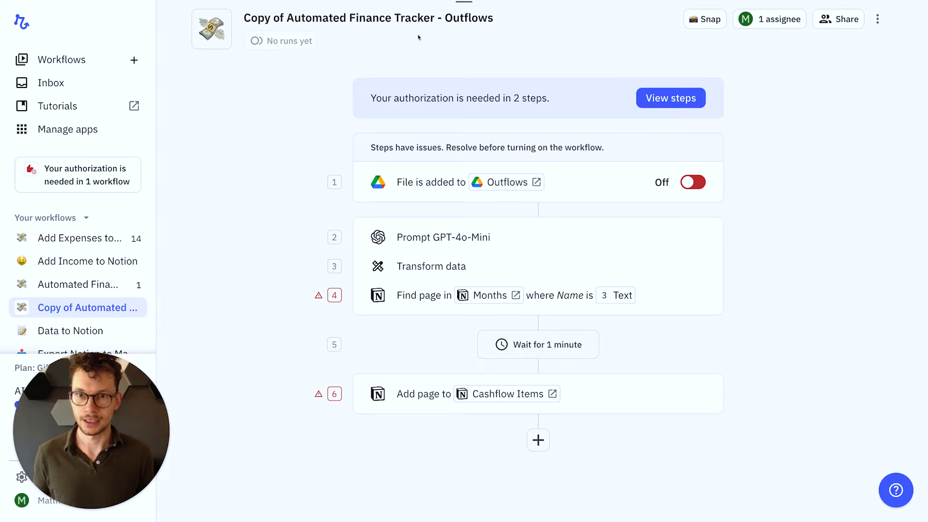
Rename the copied workflow to "Automated Finance Tracker - Outflows for Line Items".
{"action": "left_click", "coordinate": [288, 18]}
{"action": "left_click", "coordinate": [328, 75]}
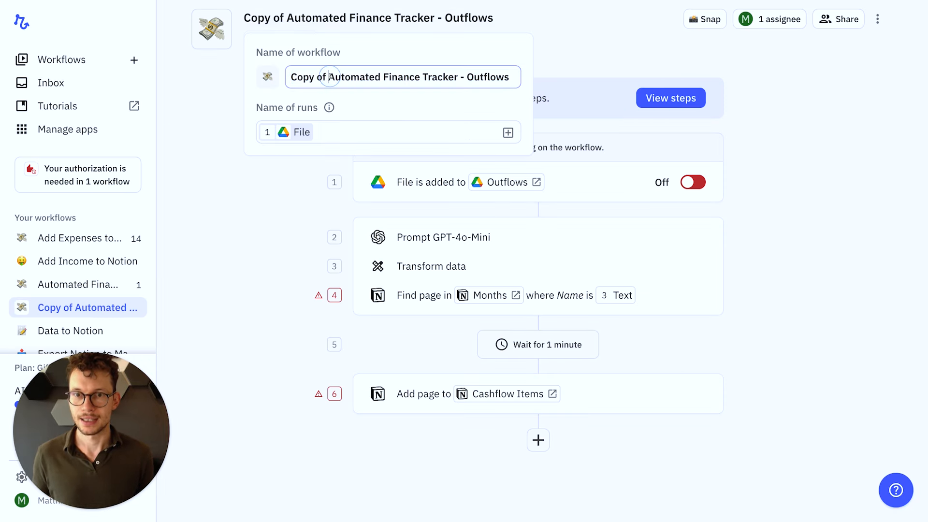
{"action": "key", "text": "BackSpace"}
{"action": "key", "text": "BackSpace"}
{"action": "key", "text": "BackSpace"}
{"action": "key", "text": "BackSpace"}
{"action": "key", "text": "BackSpace"}
{"action": "key", "text": "BackSpace"}
{"action": "key", "text": "BackSpace"}
{"action": "key", "text": "BackSpace"}
{"action": "left_click", "coordinate": [475, 76]}
{"action": "type", "text": "for Line Items"}
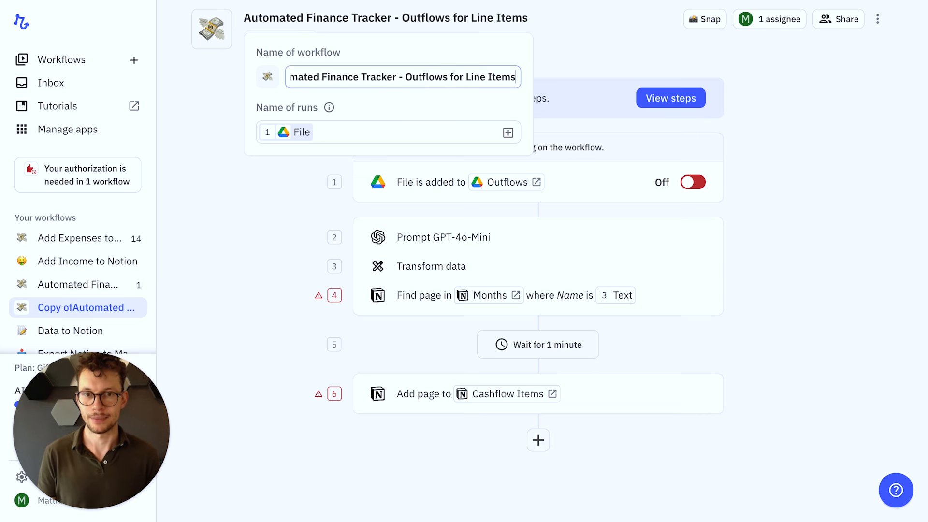
{"action": "key", "text": "Return"}
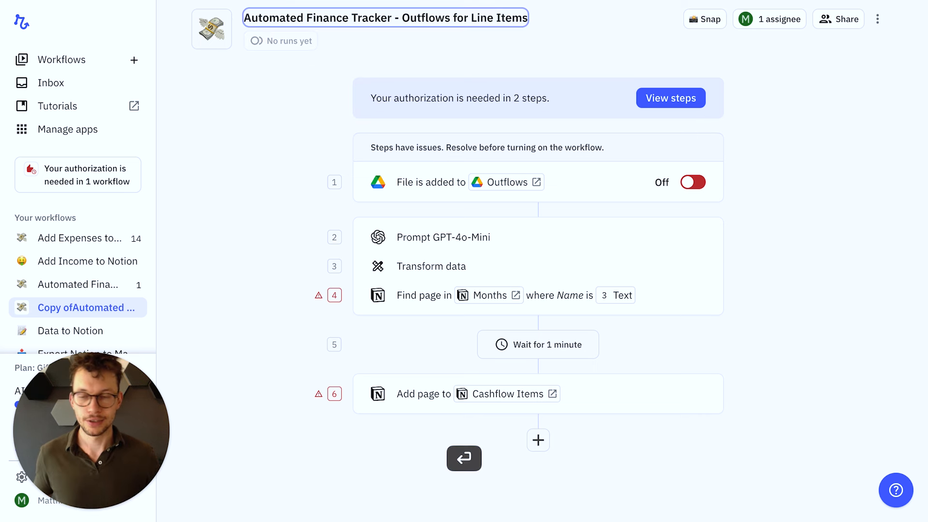
{"action": "left_click", "coordinate": [220, 198]}
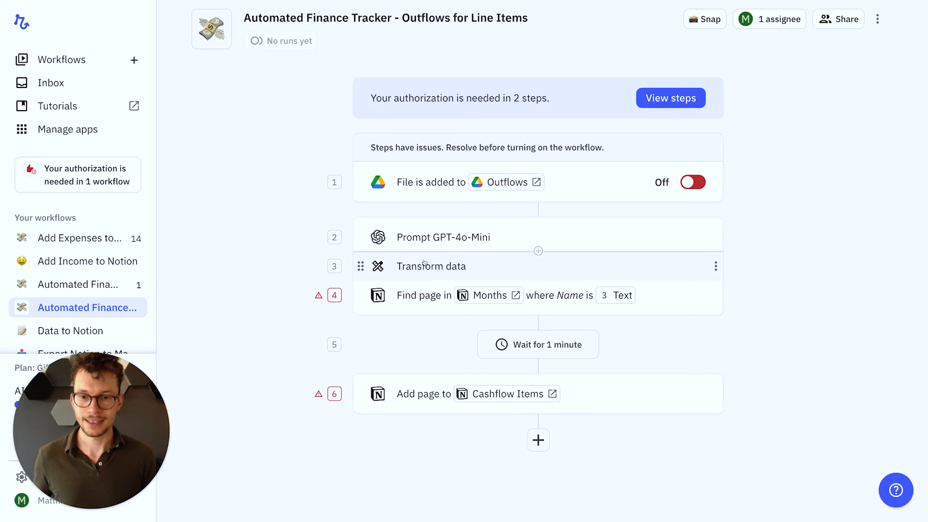
In the GPT-4o-Mini prompt, replace the word "document" with "credit card statement".
{"action": "left_click", "coordinate": [487, 240]}
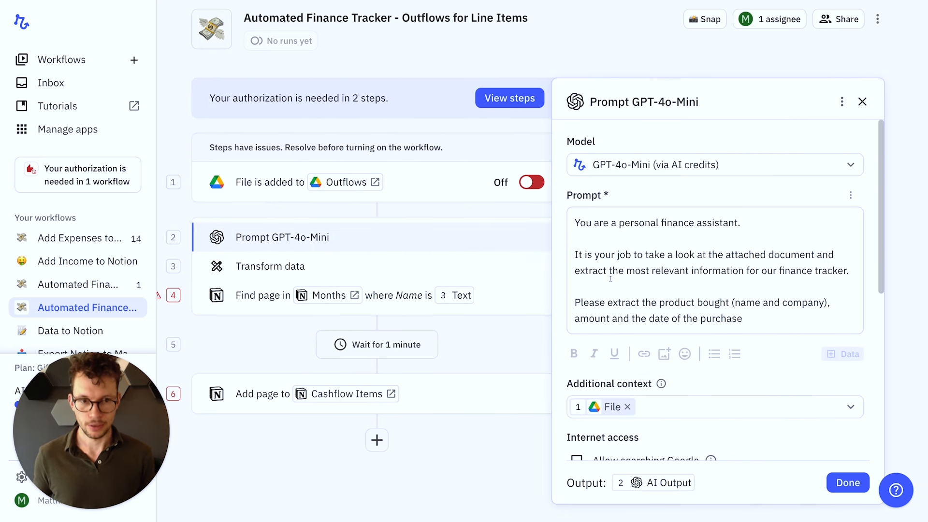
{"action": "scroll", "coordinate": [632, 281], "scroll_direction": "down", "scroll_amount": 1}
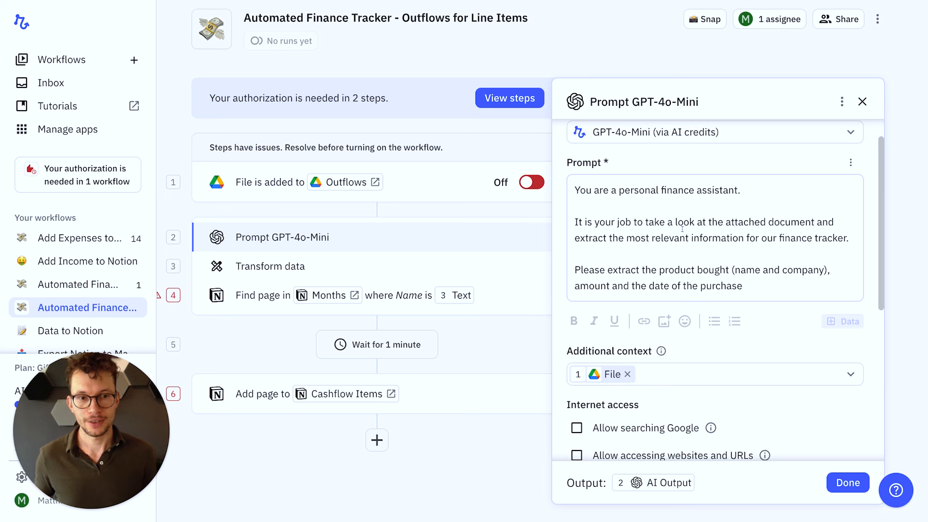
{"action": "double_click", "coordinate": [789, 223]}
{"action": "type", "text": "credit"}
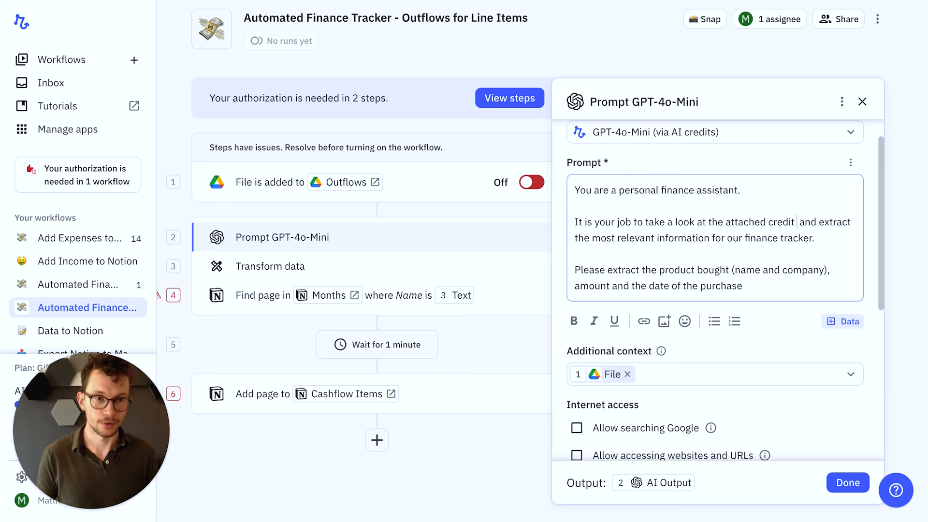
{"action": "type", "text": " card statement"}
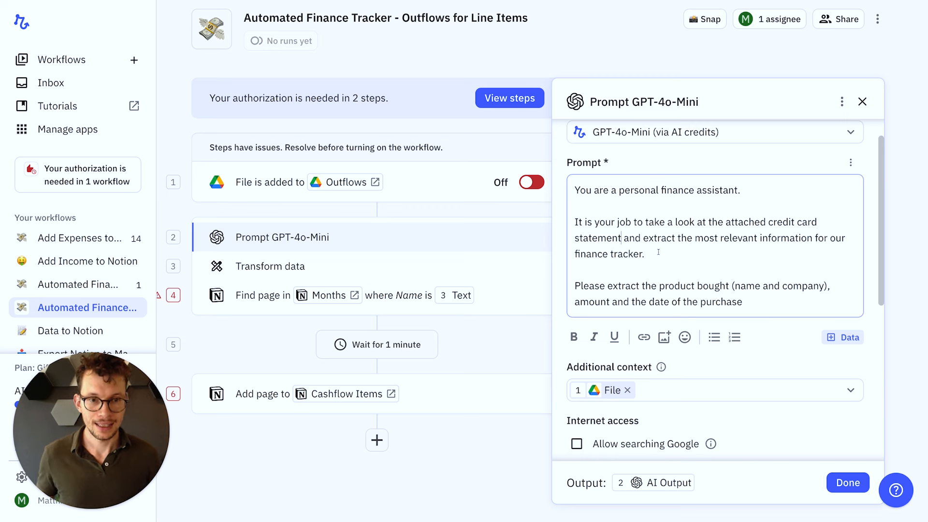
Change what the prompt's second paragraph asks to extract to "every single line item.".
{"action": "left_click_drag", "start_coordinate": [658, 252], "coordinate": [696, 238]}
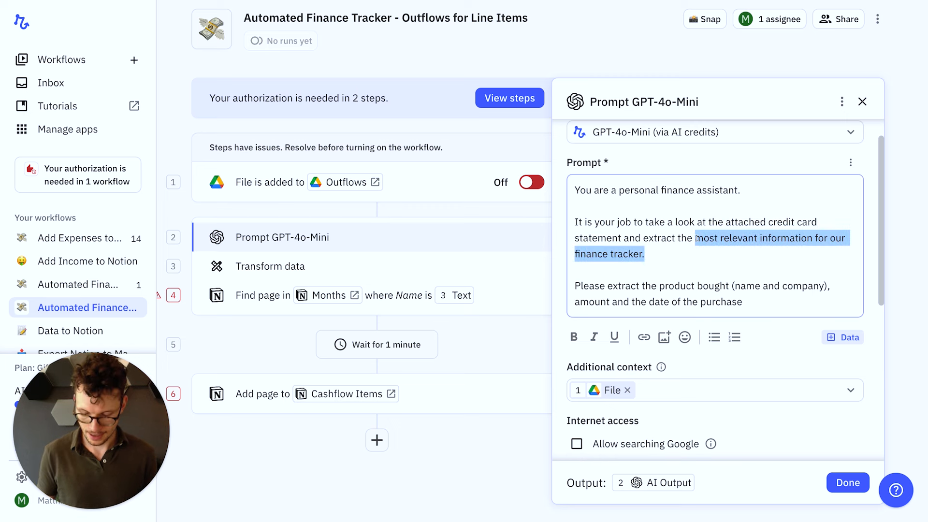
{"action": "key", "text": "BackSpace"}
{"action": "key", "text": "BackSpace"}
{"action": "key", "text": "BackSpace"}
{"action": "key", "text": "BackSpace"}
{"action": "key", "text": "BackSpace"}
{"action": "type", "text": "every single line item."}
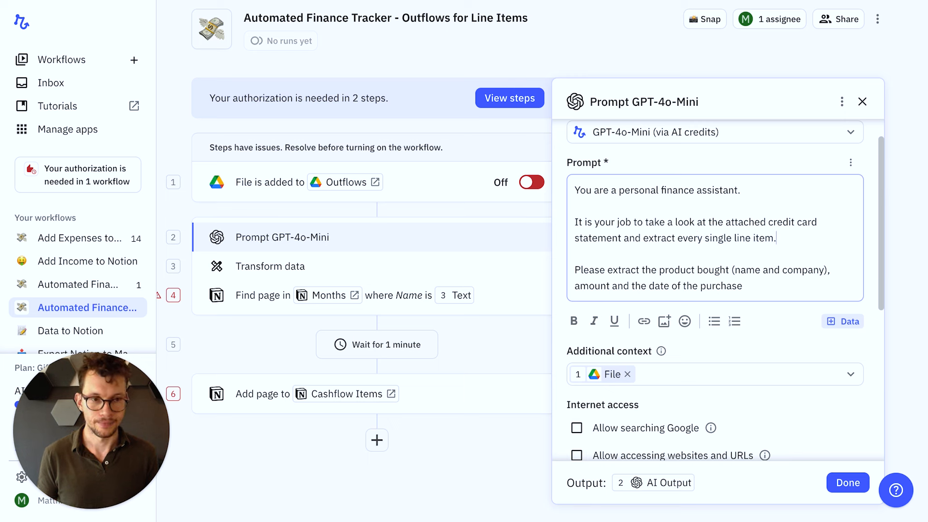
Replace the last prompt paragraph with "For every line item, please provide the name (what was bought), the amount and the date of the transaction.".
{"action": "left_click_drag", "start_coordinate": [757, 290], "coordinate": [573, 271]}
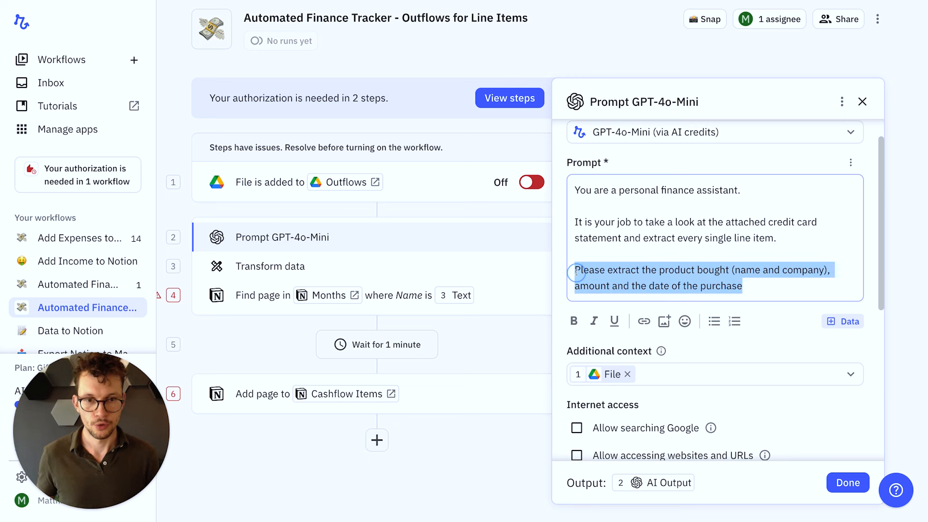
{"action": "type", "text": "For every"}
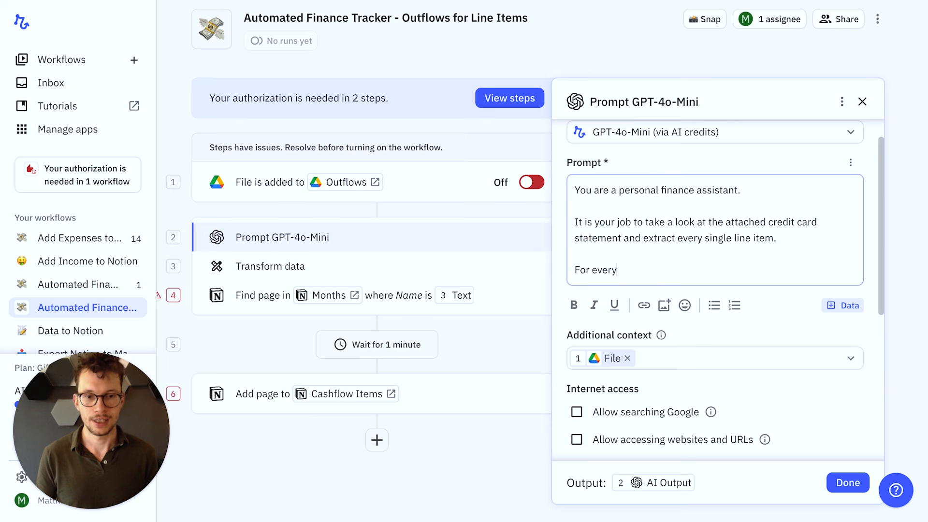
{"action": "type", "text": " line item, please "}
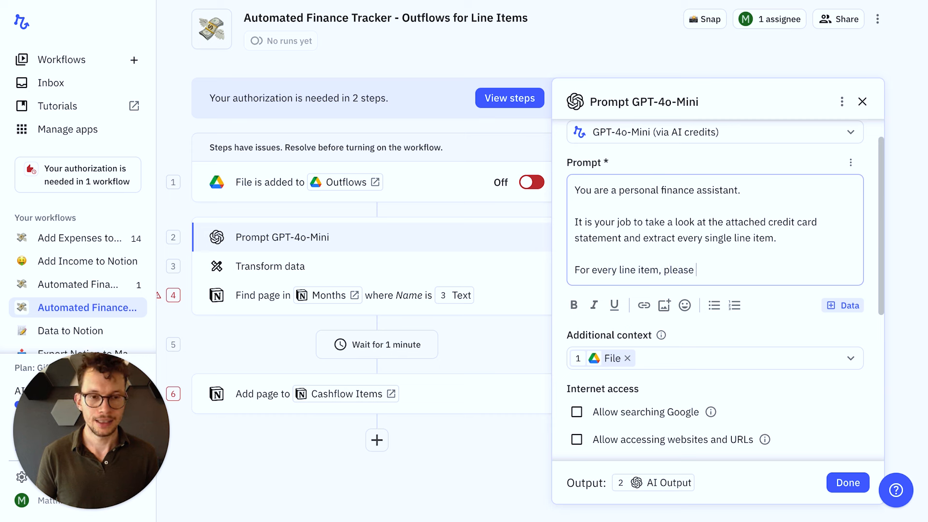
{"action": "type", "text": "provide the name"}
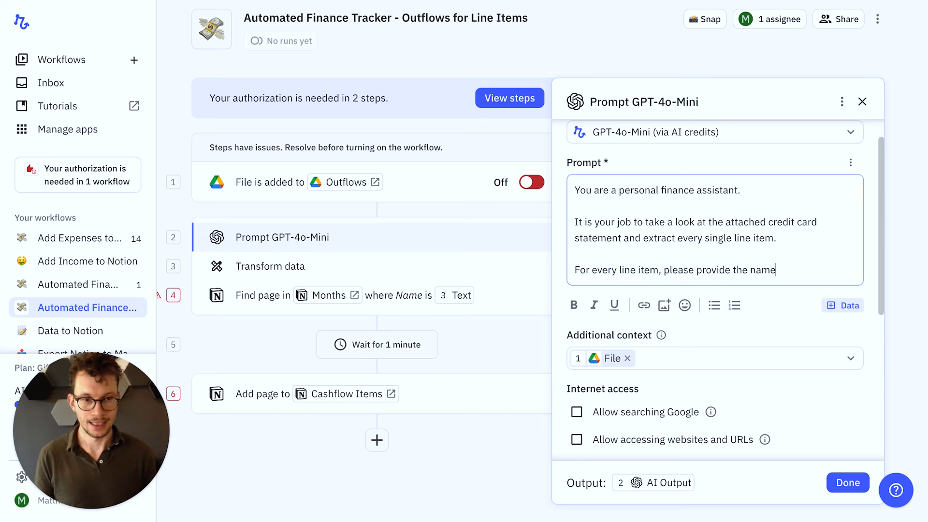
{"action": "type", "text": " (what was bought), th"}
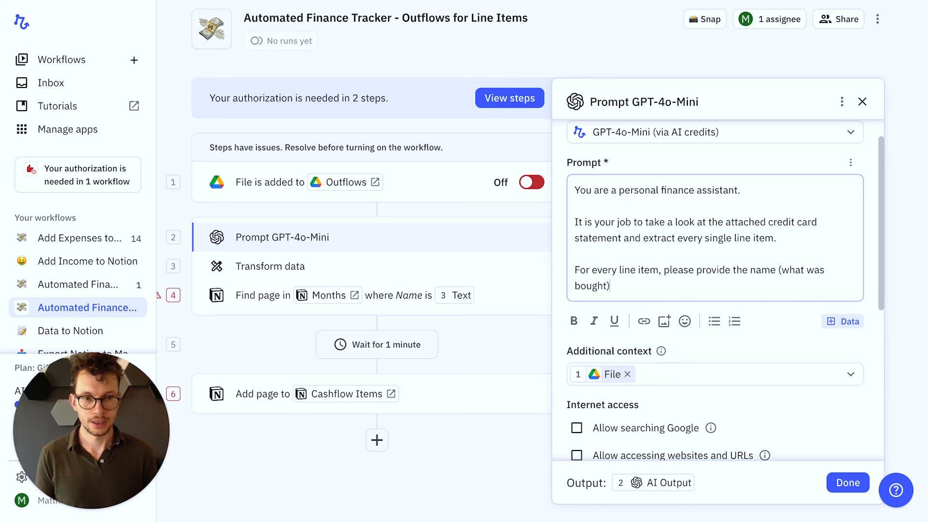
{"action": "type", "text": "e amoun"}
{"action": "key", "text": "BackSpace"}
{"action": "key", "text": "BackSpace"}
{"action": "key", "text": "BackSpace"}
{"action": "key", "text": "BackSpace"}
{"action": "key", "text": "BackSpace"}
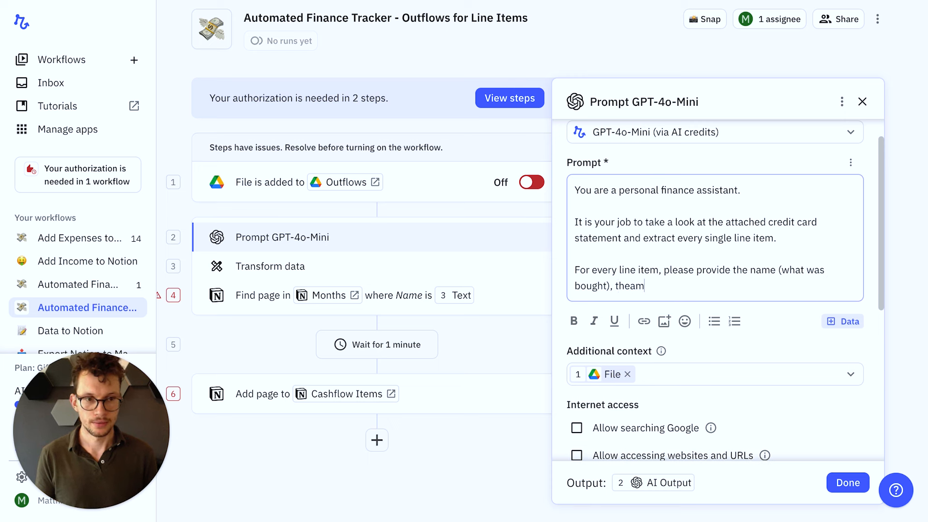
{"action": "type", "text": "amount and the"}
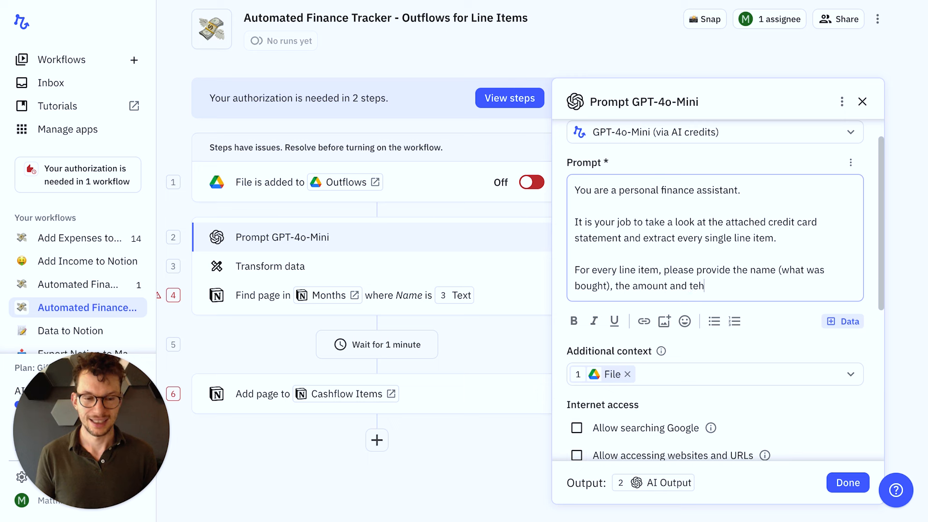
{"action": "key", "text": "BackSpace"}
{"action": "key", "text": "BackSpace"}
{"action": "type", "text": "he date of"}
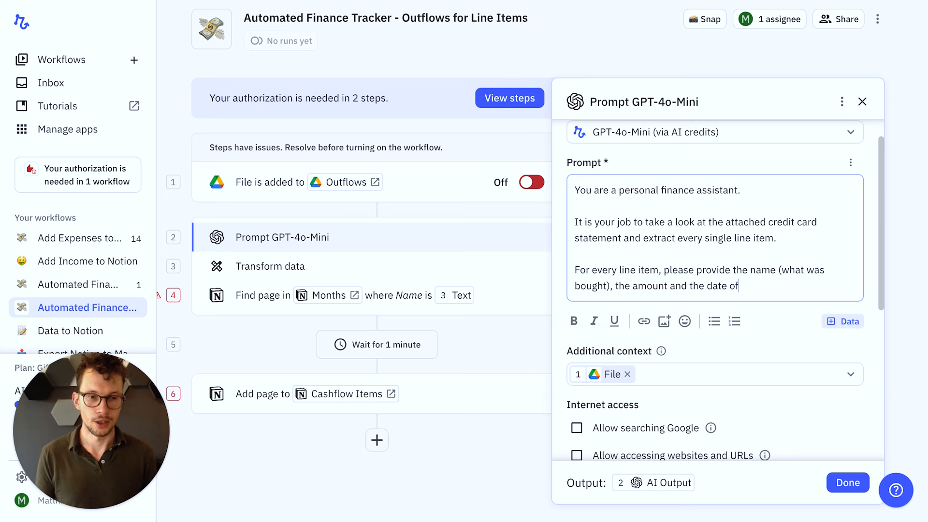
{"action": "type", "text": " the trasnsaction."}
Add a closing paragraph to the prompt reading "Output the result in a JSON object.".
{"action": "key", "text": "Return"}
{"action": "key", "text": "Return"}
{"action": "type", "text": "Output the result in a JSON object."}
Delete the Date, Amount and Name fields from the prompt step's expected AI output.
{"action": "scroll", "coordinate": [718, 290], "scroll_direction": "down", "scroll_amount": 3}
{"action": "scroll", "coordinate": [704, 299], "scroll_direction": "down", "scroll_amount": 8}
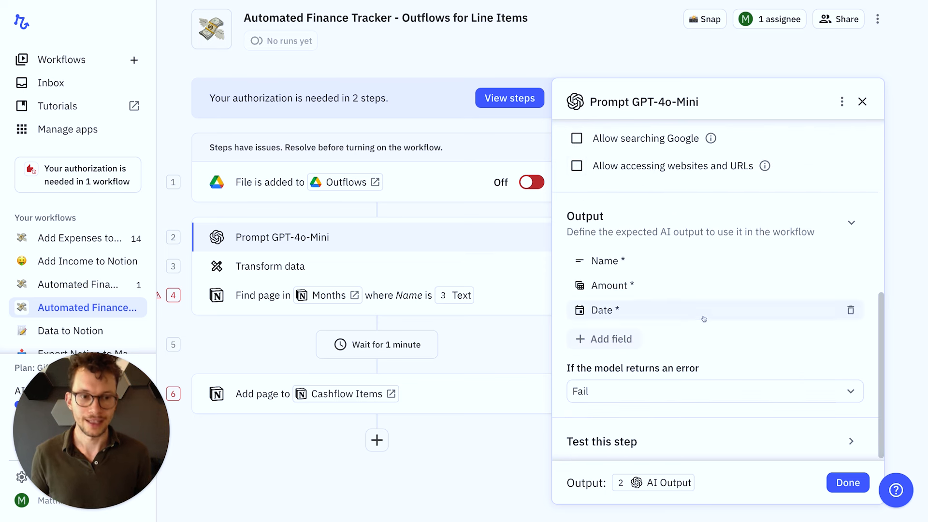
{"action": "left_click", "coordinate": [850, 309]}
{"action": "left_click", "coordinate": [850, 306]}
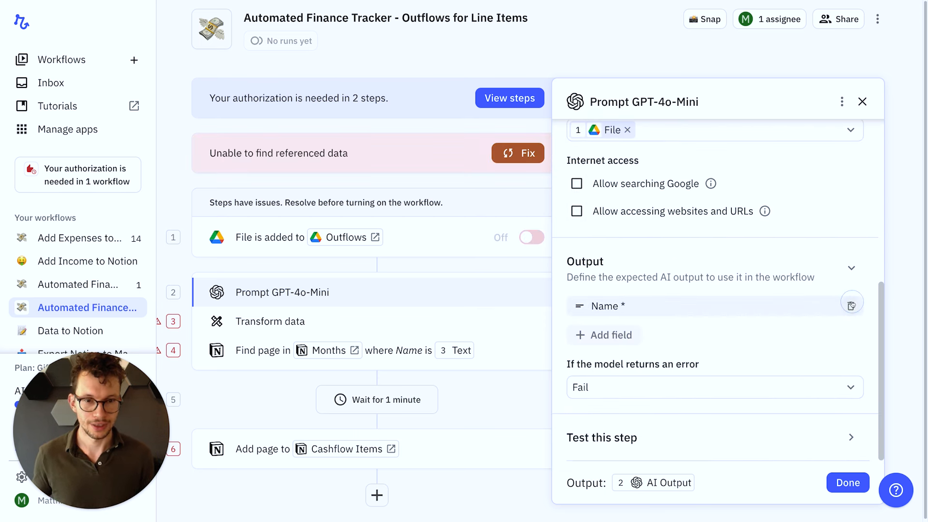
{"action": "left_click", "coordinate": [850, 305]}
Add a JSON Array output field named "line items" with JSON Object as its item type.
{"action": "left_click", "coordinate": [617, 339]}
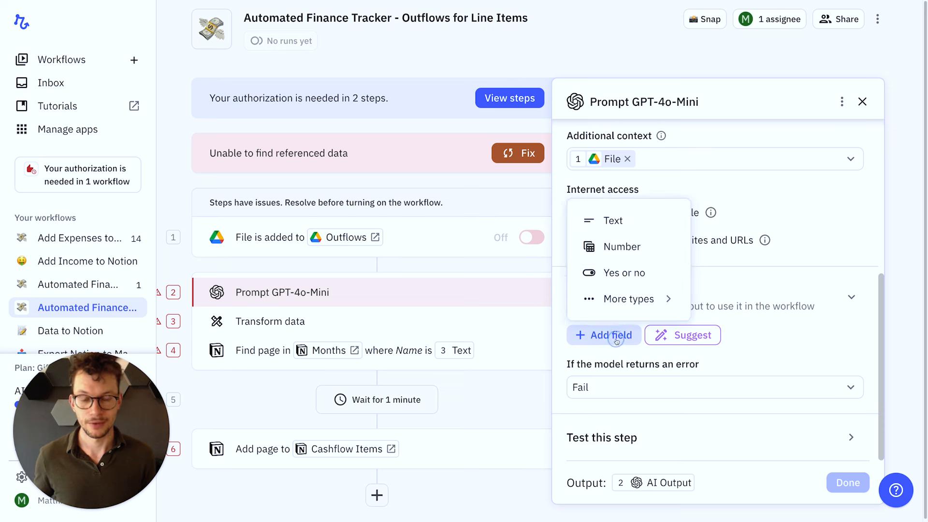
{"action": "mouse_move", "coordinate": [637, 308]}
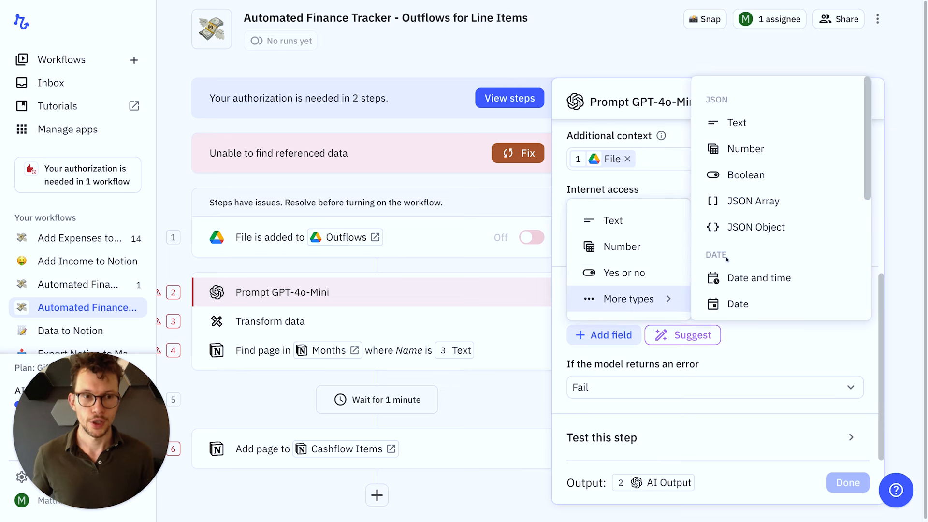
{"action": "left_click", "coordinate": [735, 201]}
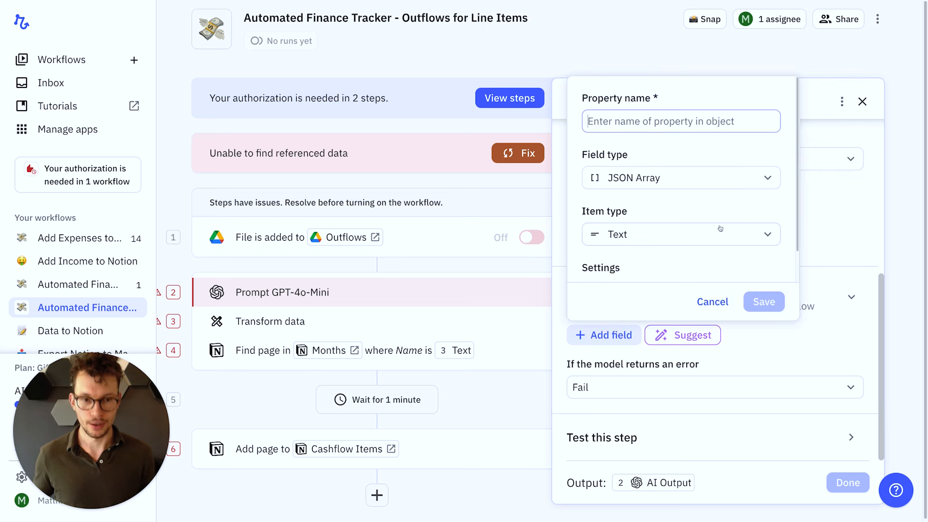
{"action": "left_click", "coordinate": [621, 235]}
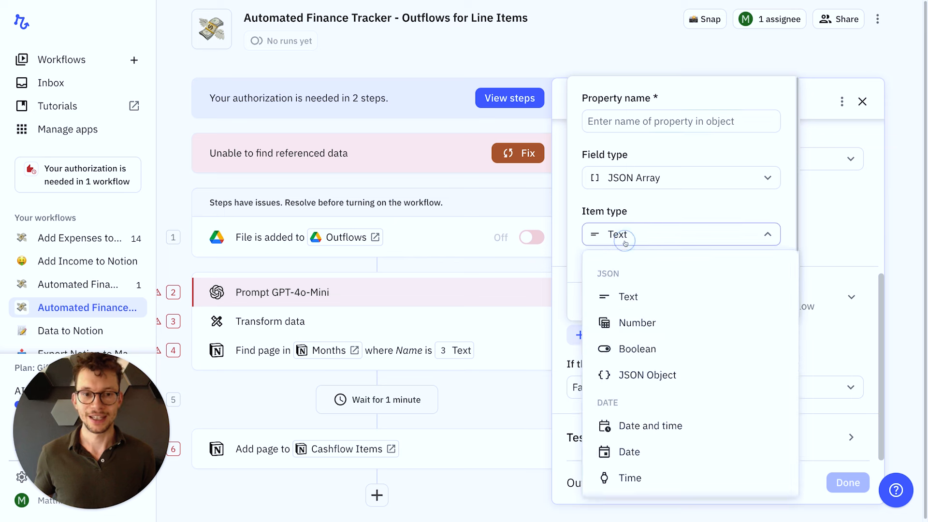
{"action": "left_click", "coordinate": [647, 374]}
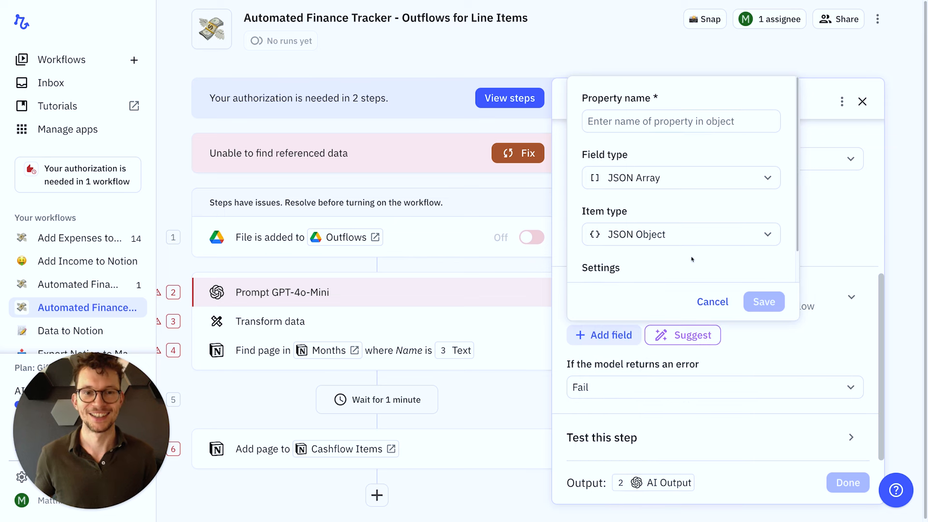
{"action": "left_click", "coordinate": [623, 123]}
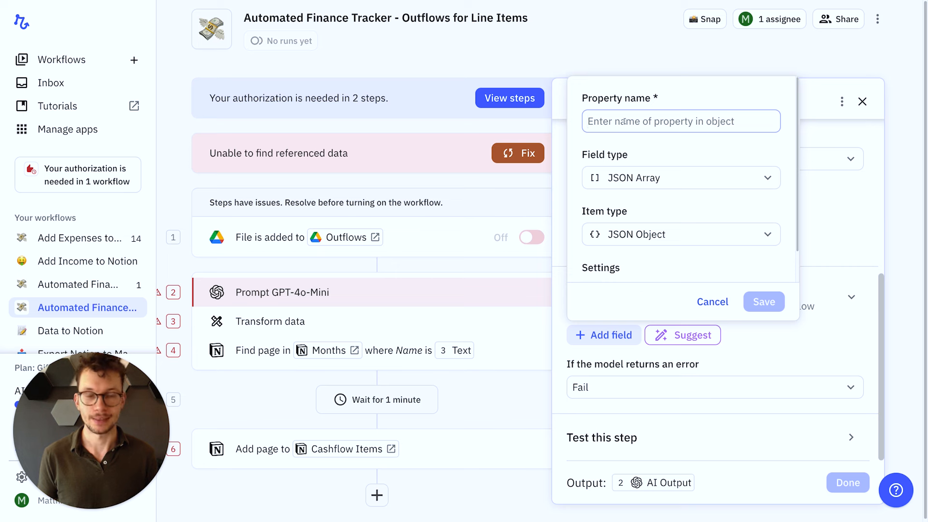
{"action": "type", "text": "line items"}
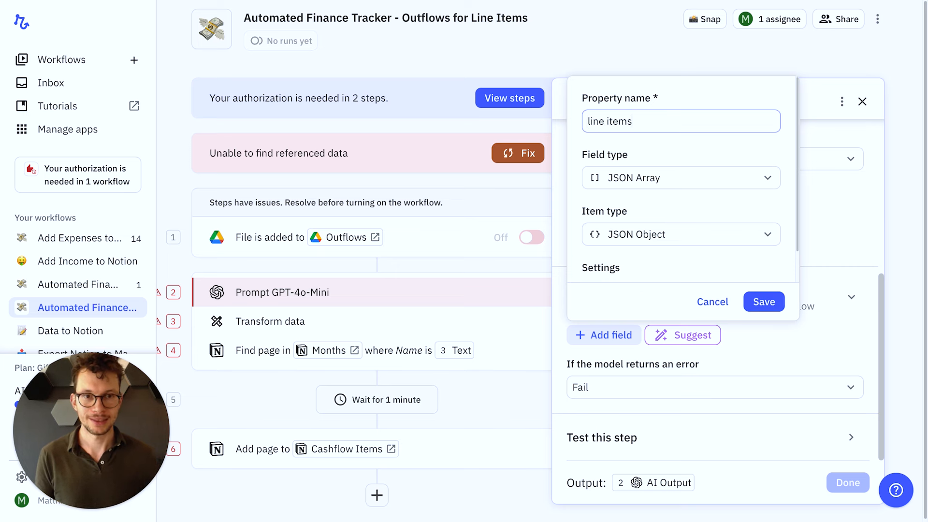
{"action": "left_click", "coordinate": [763, 302]}
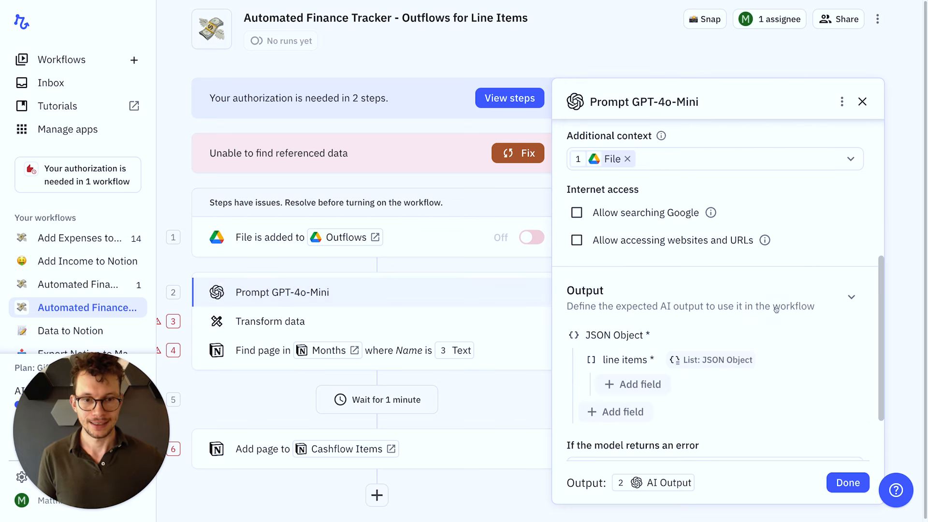
Add a required Text field named "Name" inside the line items array of the AI output.
{"action": "scroll", "coordinate": [714, 374], "scroll_direction": "down", "scroll_amount": 1}
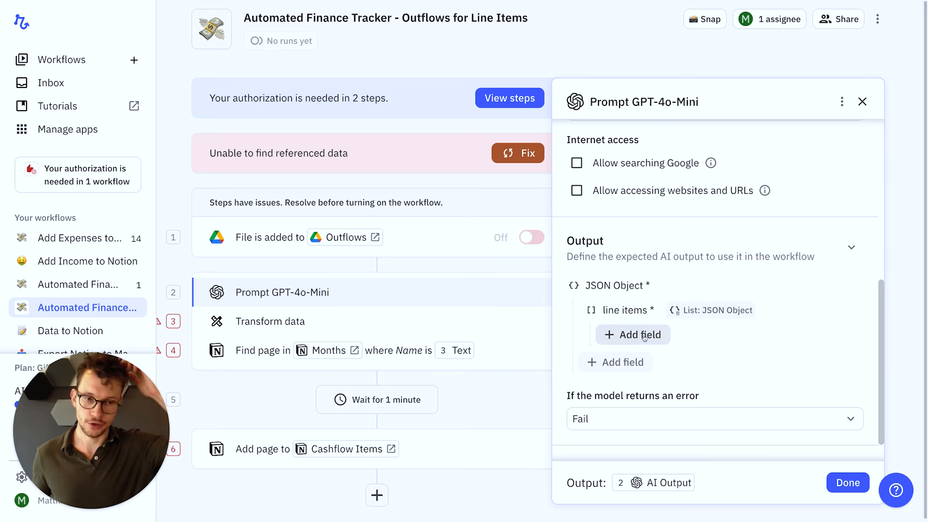
{"action": "scroll", "coordinate": [681, 317], "scroll_direction": "down", "scroll_amount": 1}
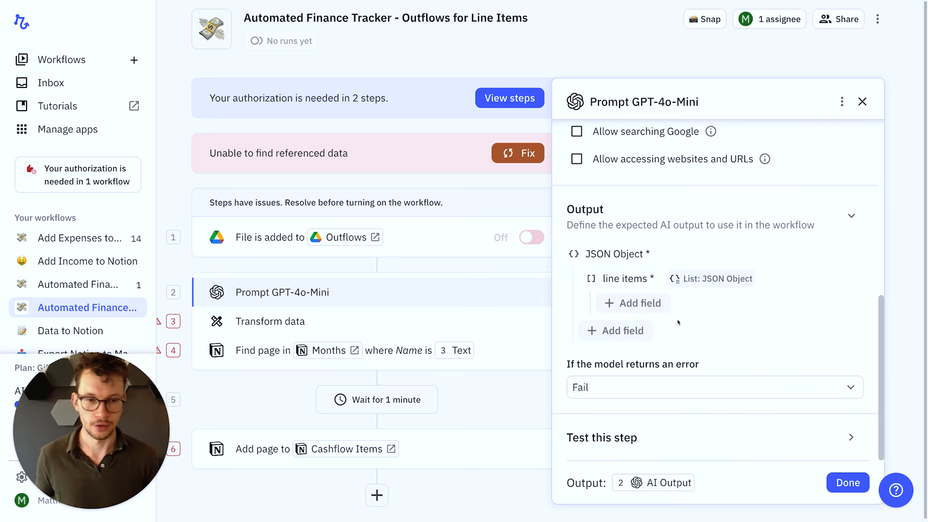
{"action": "left_click", "coordinate": [647, 305]}
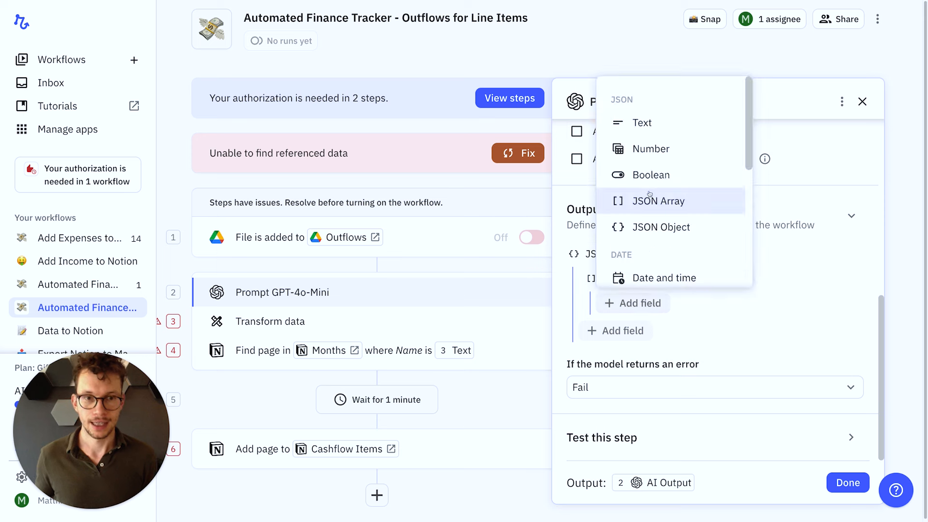
{"action": "left_click", "coordinate": [637, 121]}
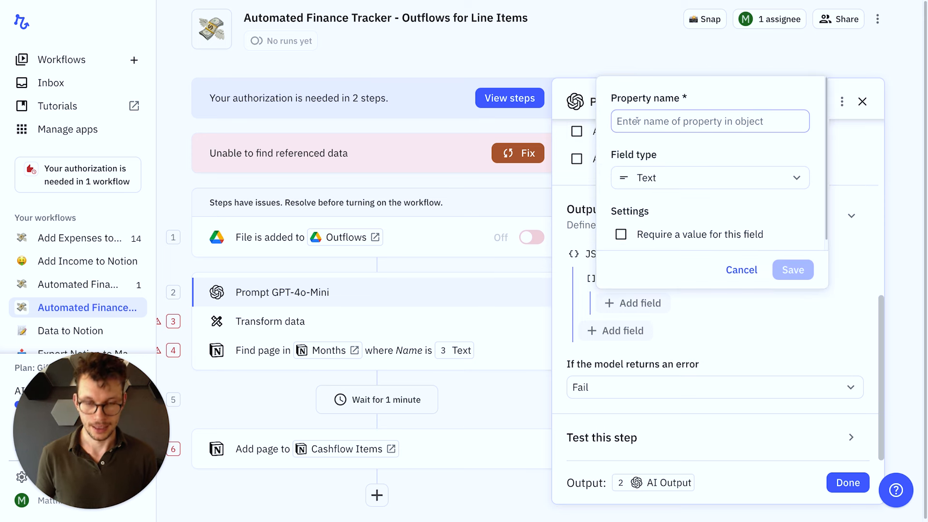
{"action": "type", "text": "Name"}
{"action": "left_click", "coordinate": [691, 234]}
{"action": "left_click", "coordinate": [785, 263]}
Add a required Number field named "Amount" inside the line items array.
{"action": "left_click", "coordinate": [629, 326]}
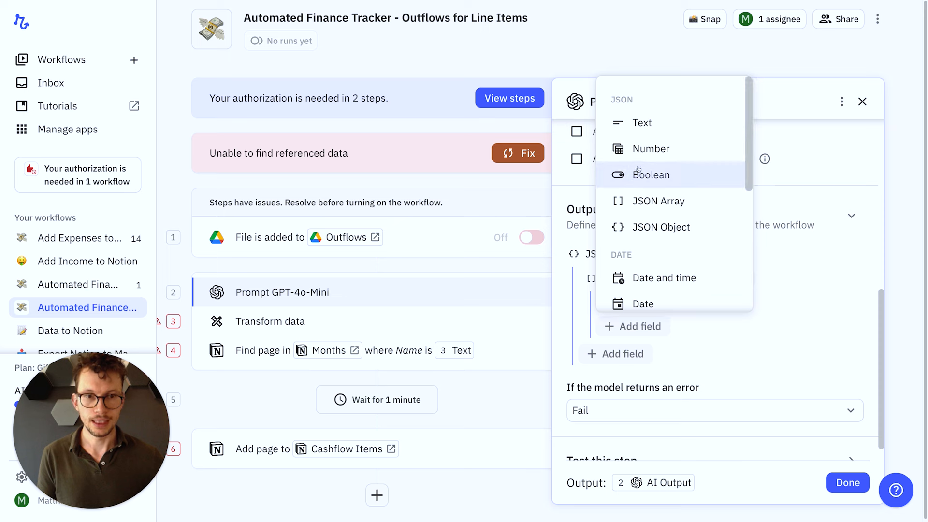
{"action": "left_click", "coordinate": [633, 149]}
{"action": "left_click", "coordinate": [644, 243]}
{"action": "left_click", "coordinate": [638, 134]}
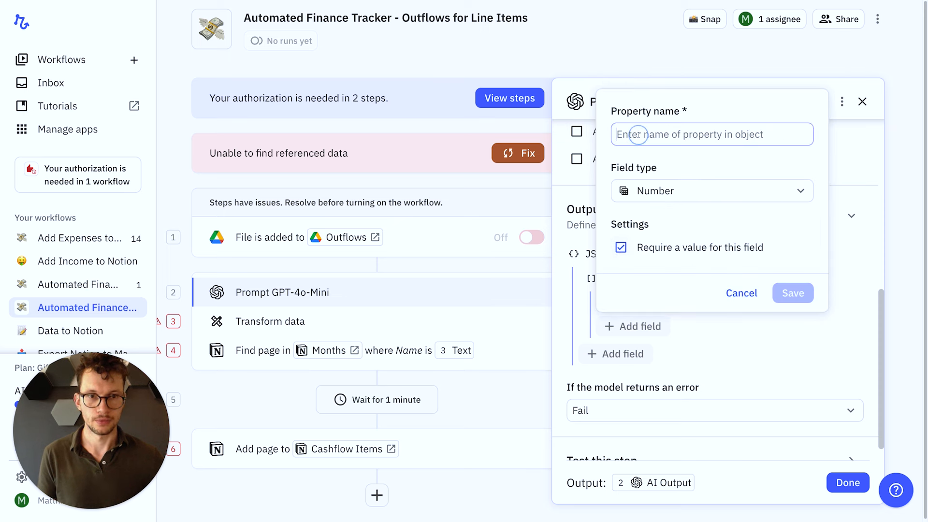
{"action": "type", "text": "Amount"}
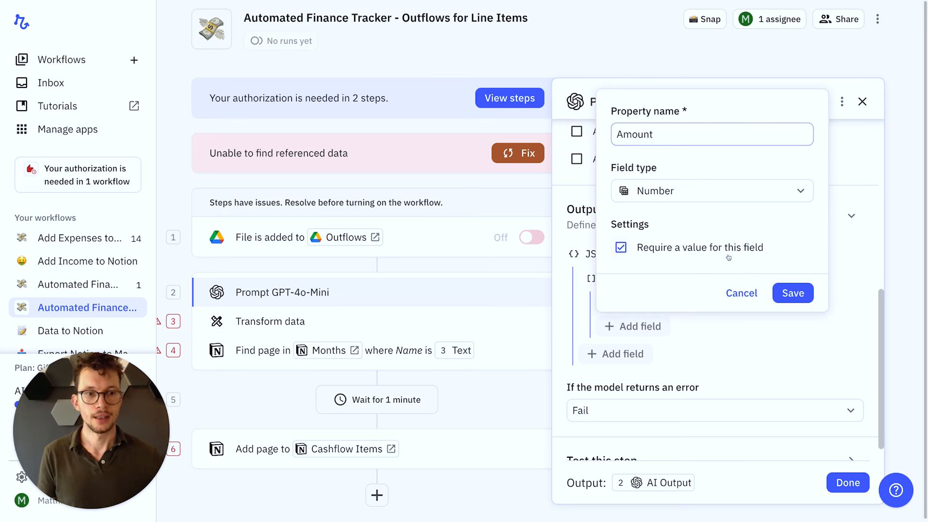
{"action": "left_click", "coordinate": [793, 293]}
Add a required Date field named "Date" inside the line items array and close the prompt step.
{"action": "left_click", "coordinate": [633, 349]}
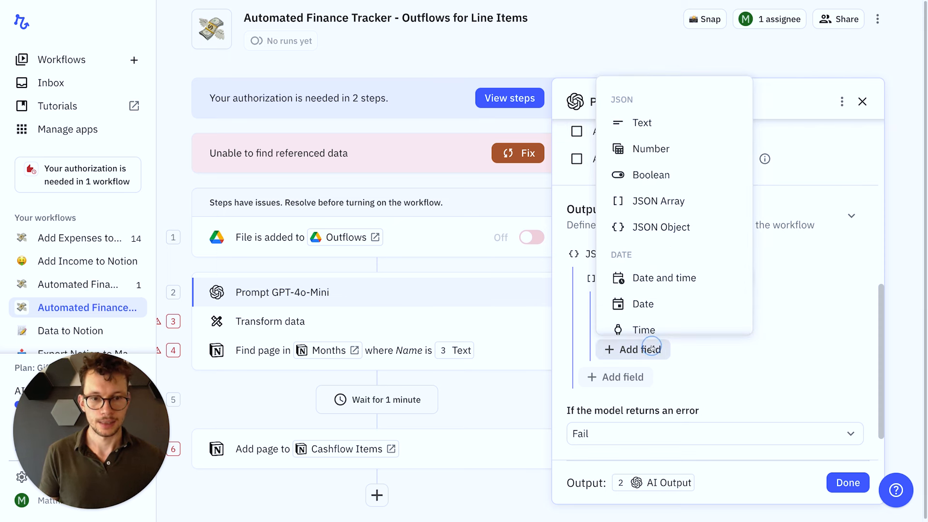
{"action": "left_click", "coordinate": [637, 303]}
{"action": "type", "text": "Date"}
{"action": "left_click", "coordinate": [620, 270]}
{"action": "left_click", "coordinate": [792, 316]}
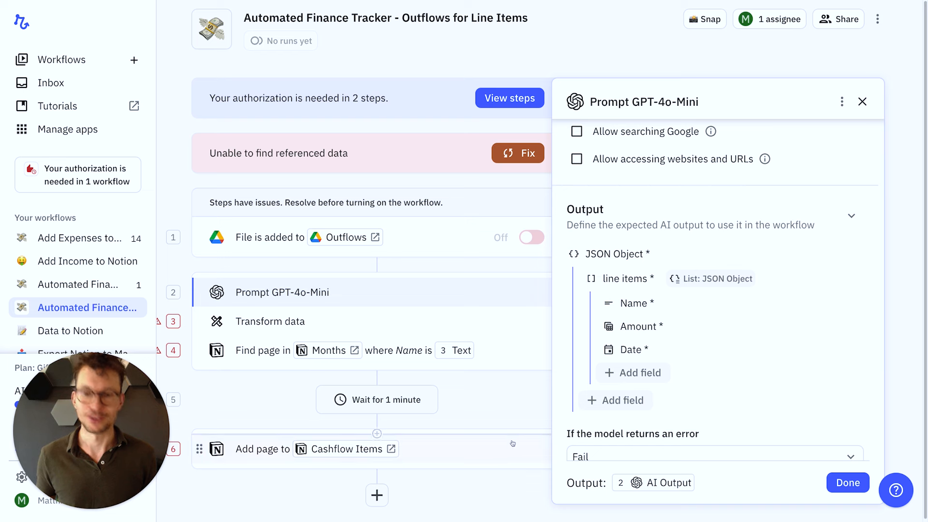
{"action": "left_click", "coordinate": [269, 404]}
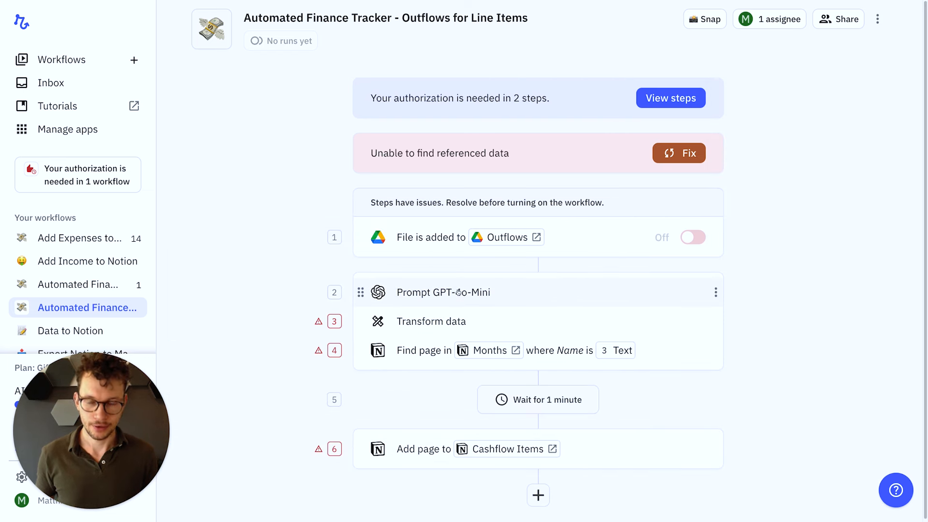
Insert an Iterator flow-control step between the Prompt GPT-4o-Mini and Transform data steps.
{"action": "scroll", "coordinate": [459, 292], "scroll_direction": "down", "scroll_amount": 1}
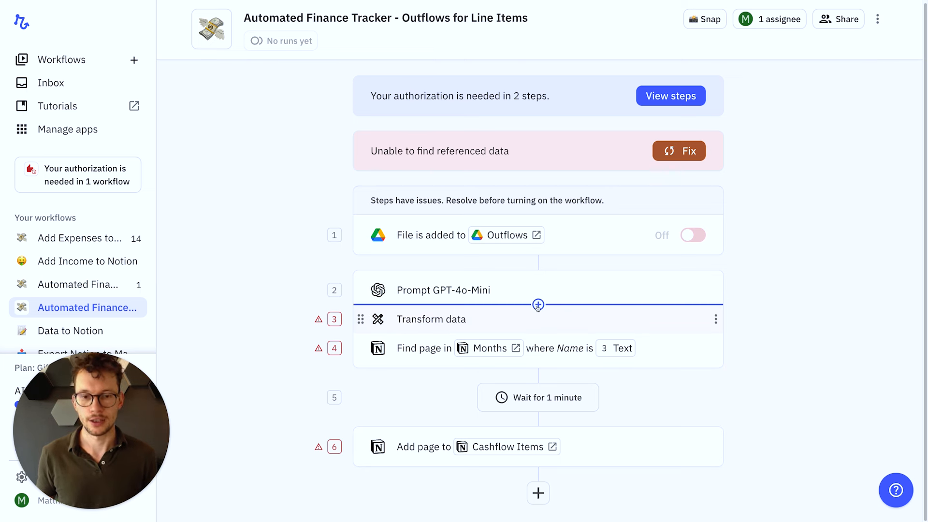
{"action": "left_click", "coordinate": [538, 305]}
{"action": "mouse_move", "coordinate": [528, 240]}
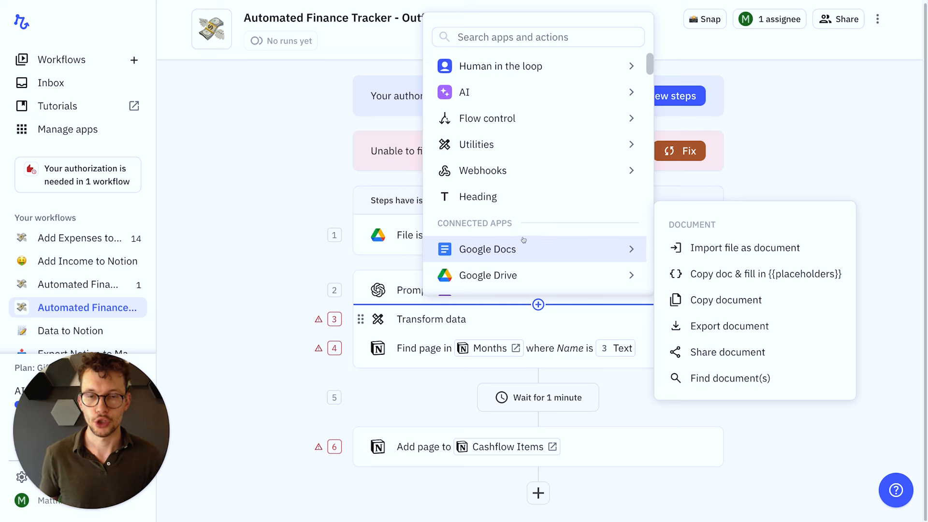
{"action": "mouse_move", "coordinate": [628, 143]}
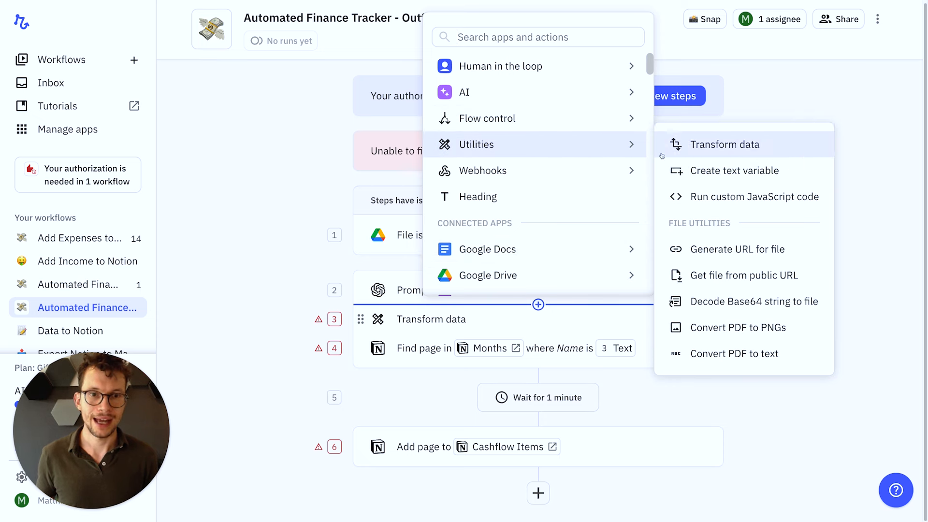
{"action": "mouse_move", "coordinate": [628, 119]}
{"action": "left_click", "coordinate": [699, 170]}
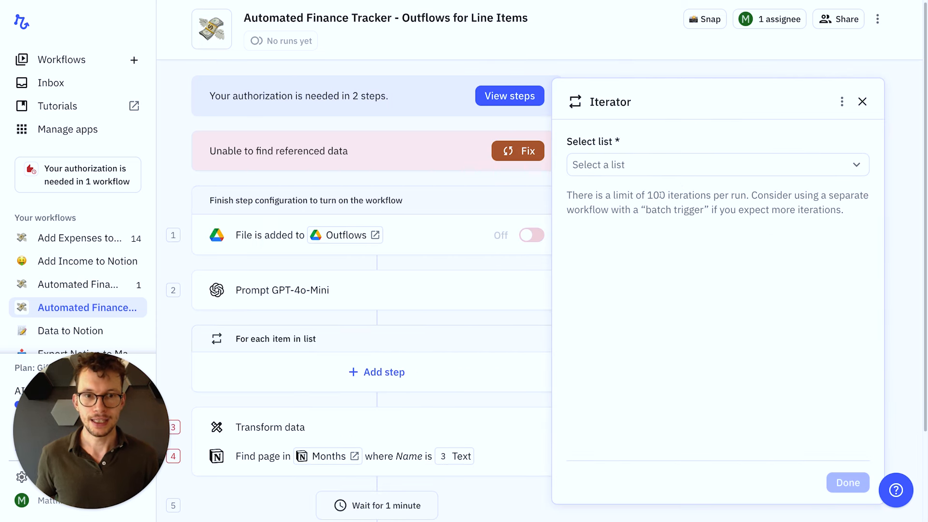
Set the Iterator to loop over the line items list from the AI Output and finish its configuration.
{"action": "left_click", "coordinate": [638, 174]}
{"action": "mouse_move", "coordinate": [628, 234]}
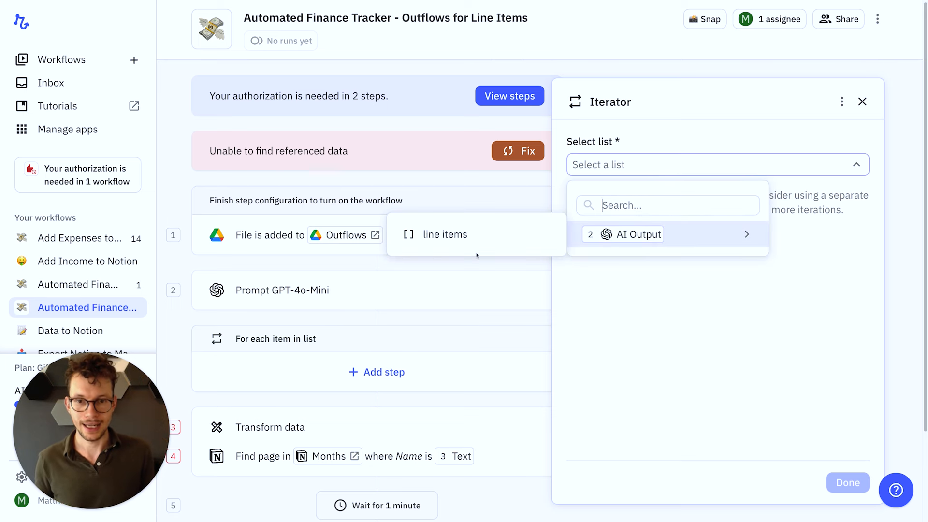
{"action": "left_click", "coordinate": [450, 236]}
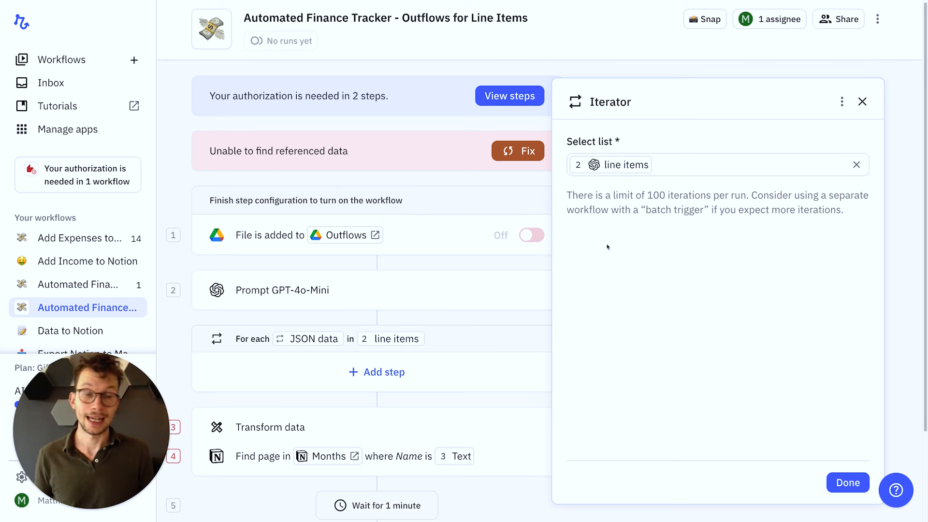
{"action": "left_click_drag", "start_coordinate": [566, 193], "coordinate": [865, 214]}
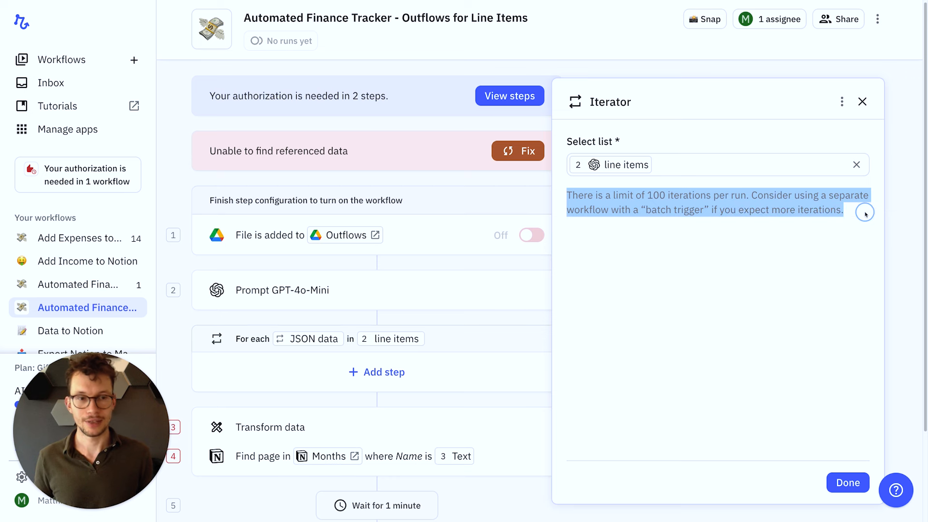
{"action": "left_click", "coordinate": [740, 233]}
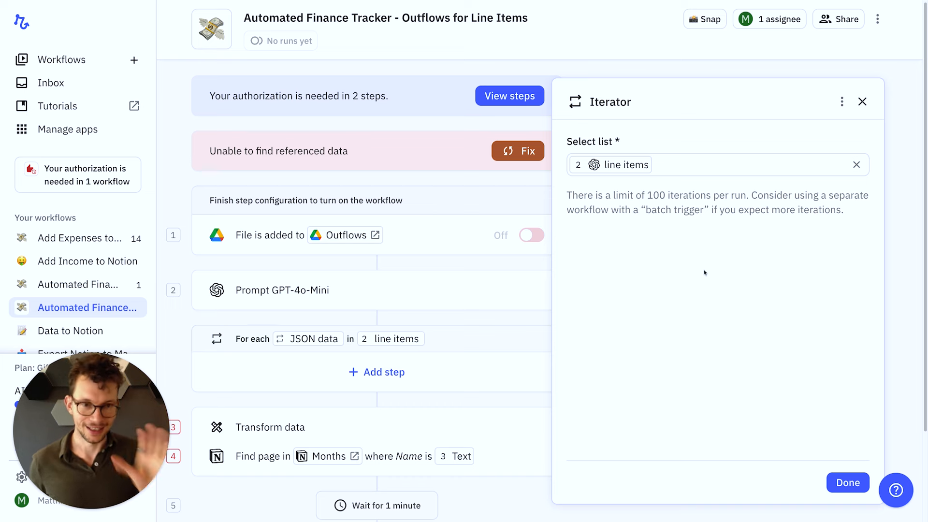
{"action": "left_click", "coordinate": [847, 482]}
Move the Transform data, Find page in Months and Add page to Cashflow Items steps into the line items loop, in that order.
{"action": "scroll", "coordinate": [580, 362], "scroll_direction": "down", "scroll_amount": 2}
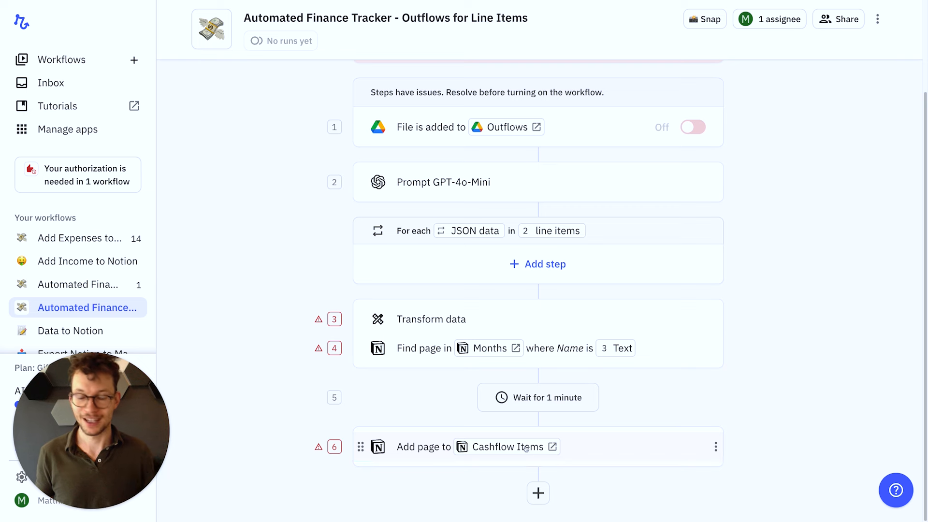
{"action": "mouse_move", "coordinate": [525, 447]}
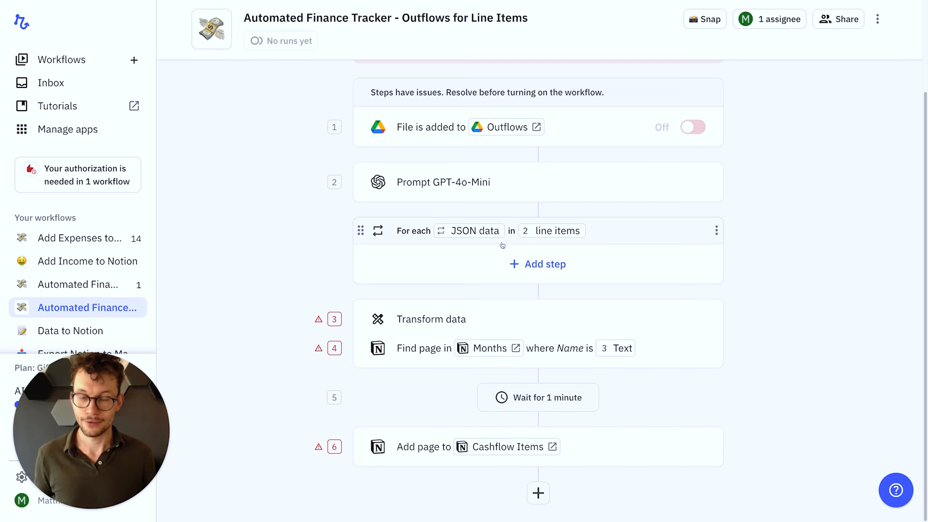
{"action": "left_click_drag", "start_coordinate": [362, 320], "coordinate": [462, 254]}
{"action": "left_click_drag", "start_coordinate": [360, 347], "coordinate": [381, 359]}
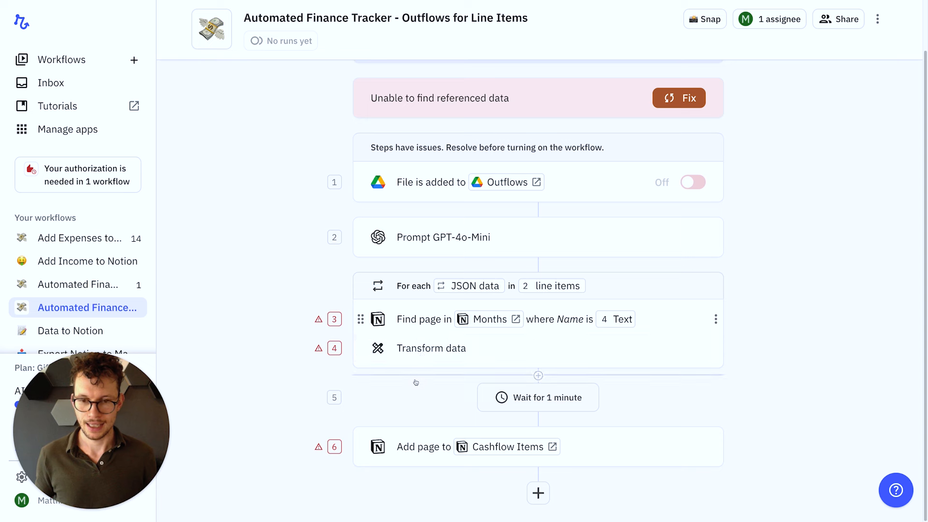
{"action": "left_click_drag", "start_coordinate": [364, 454], "coordinate": [375, 344]}
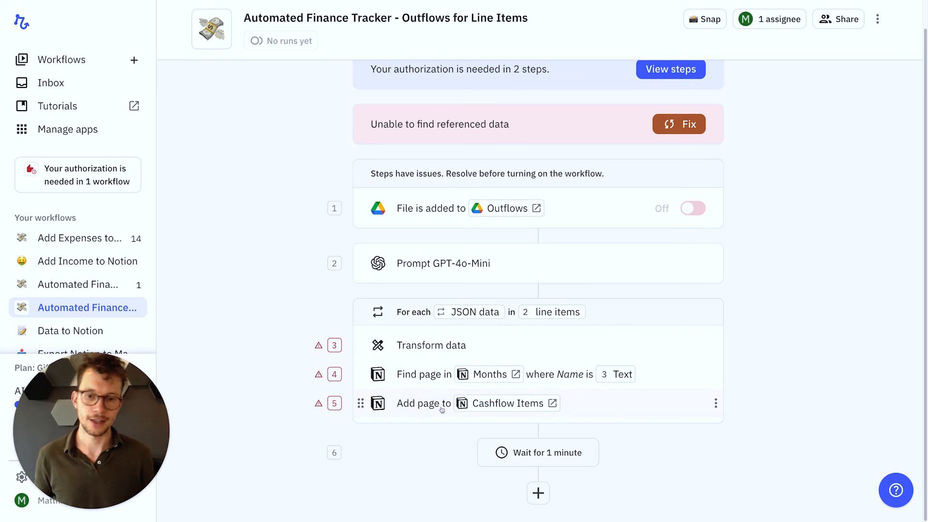
Replace the Transform data step's missing Date input with the Date of the loop's JSON data.
{"action": "left_click", "coordinate": [446, 345]}
{"action": "left_click", "coordinate": [651, 320]}
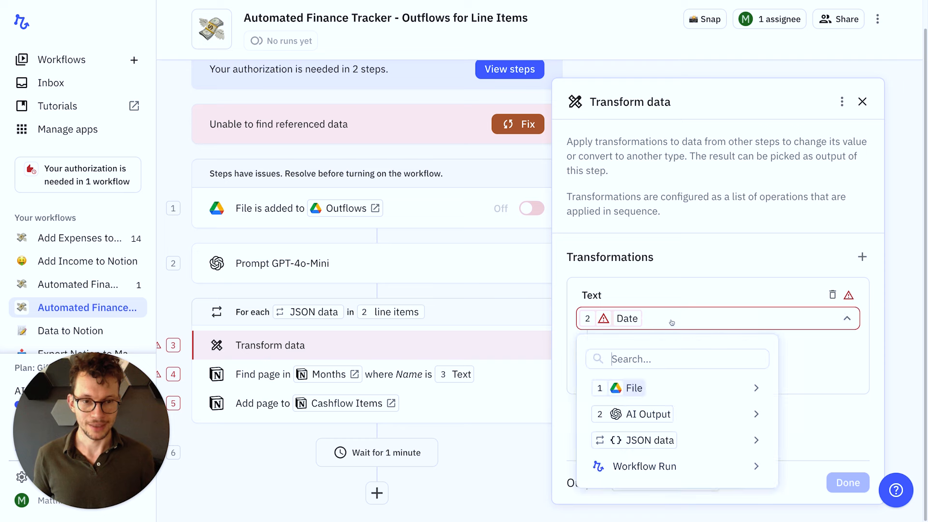
{"action": "mouse_move", "coordinate": [669, 432]}
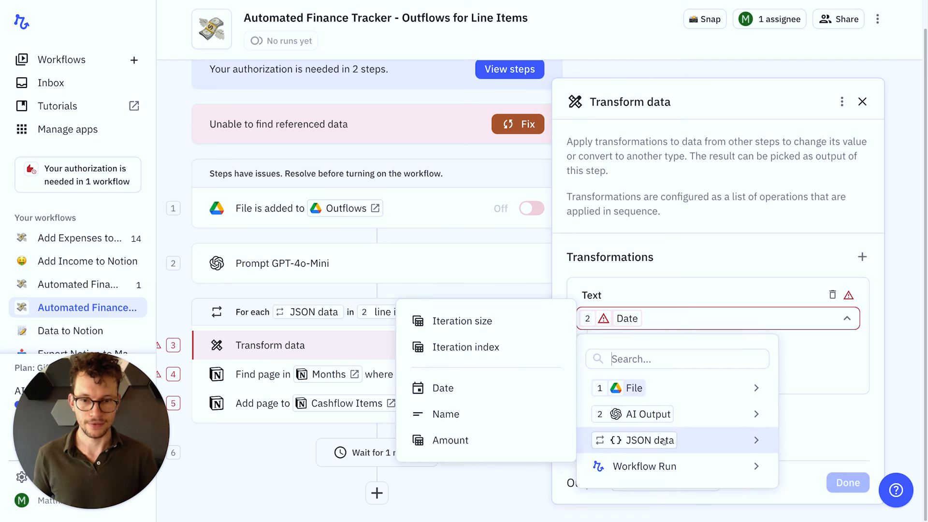
{"action": "left_click", "coordinate": [473, 383]}
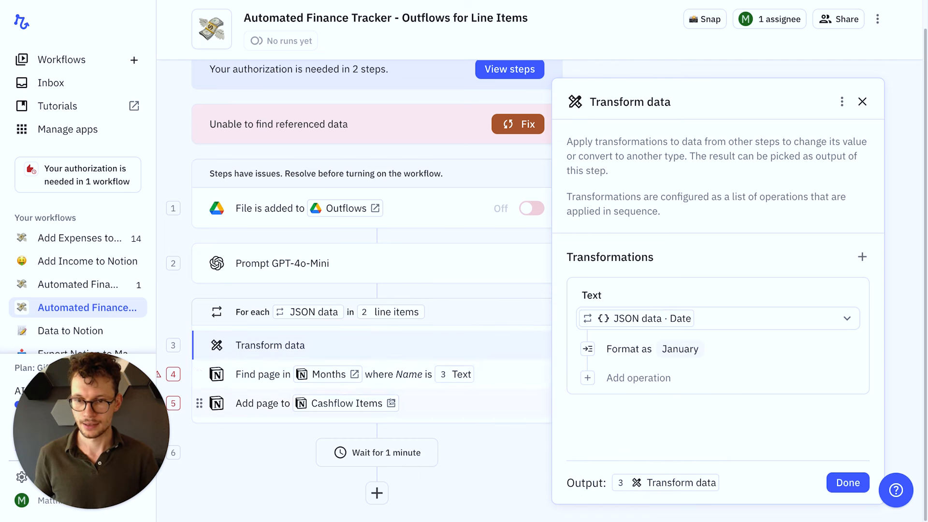
Select the Transform data step's Text output as the exact Name to match in the Months page search.
{"action": "left_click", "coordinate": [290, 385]}
{"action": "scroll", "coordinate": [715, 296], "scroll_direction": "down", "scroll_amount": 3}
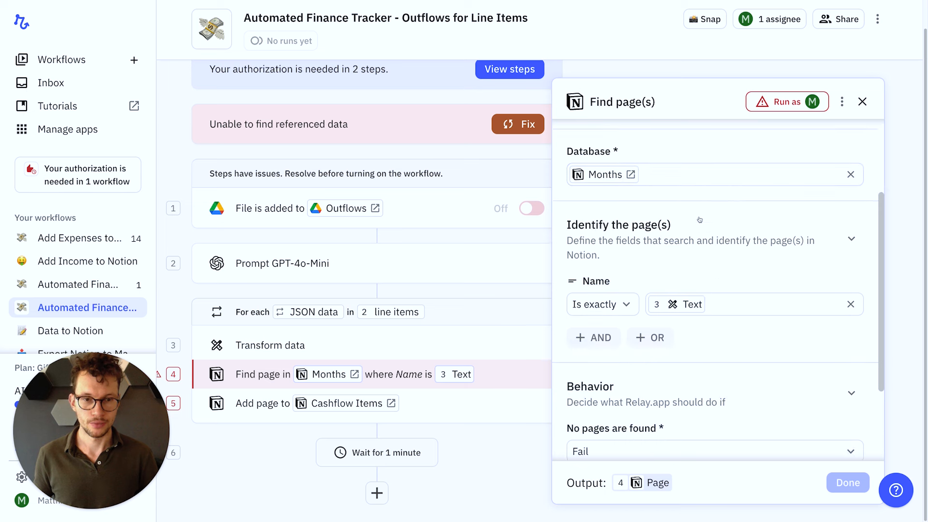
{"action": "left_click", "coordinate": [720, 304]}
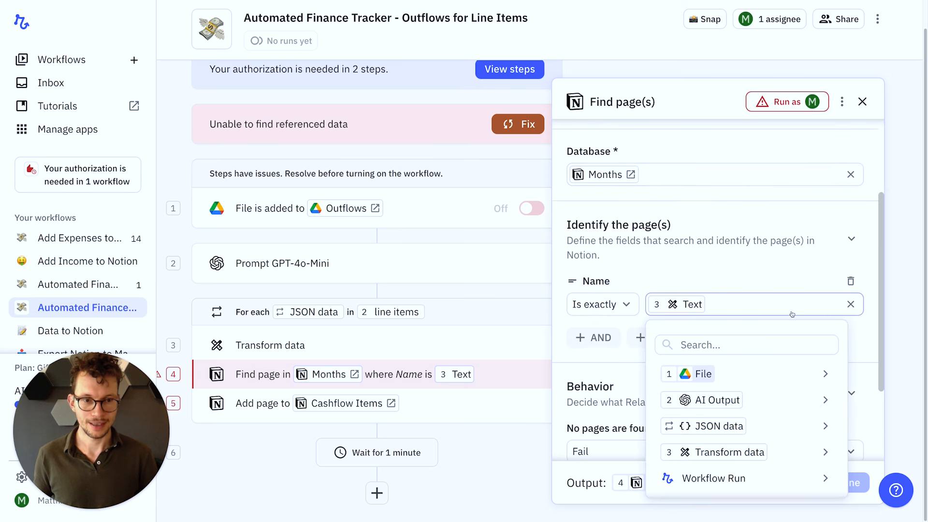
{"action": "mouse_move", "coordinate": [756, 448]}
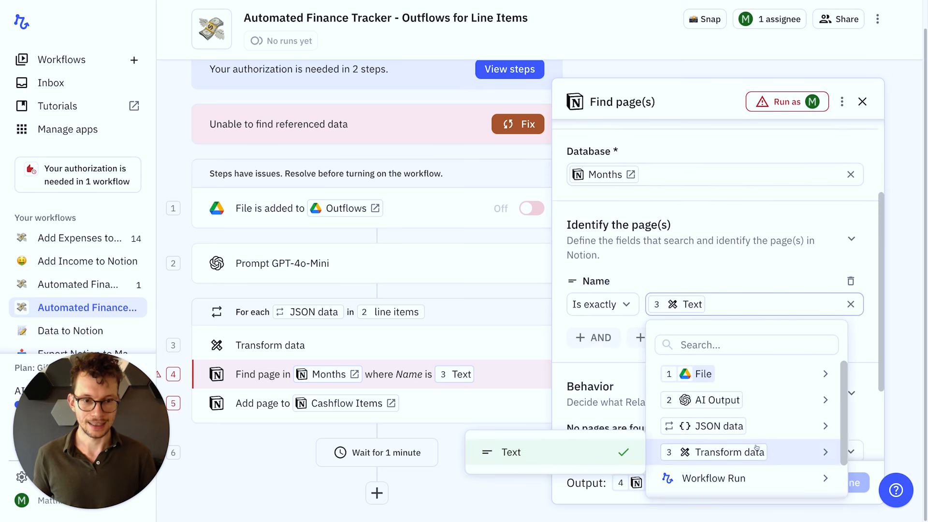
{"action": "left_click", "coordinate": [549, 455]}
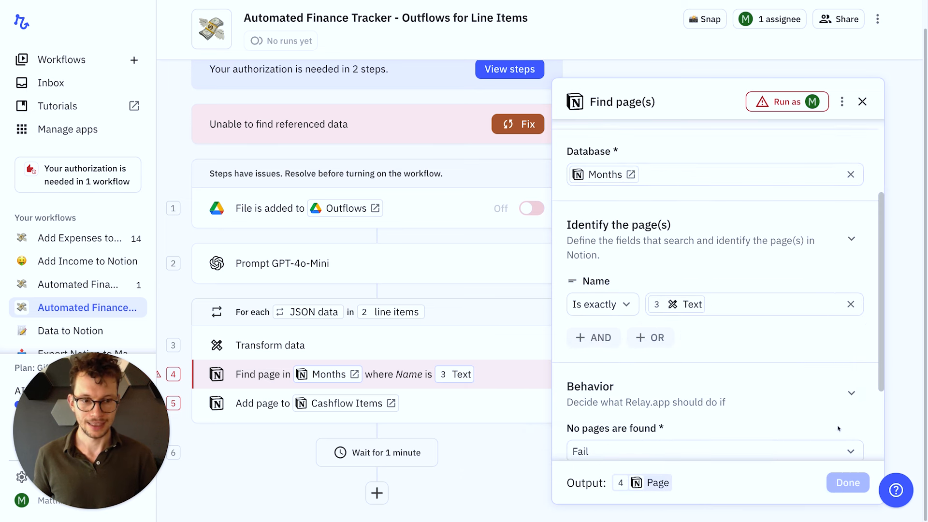
Replace the broken Name value in the Add page to Cashflow Items step with the Name of the loop's JSON data.
{"action": "left_click", "coordinate": [430, 405]}
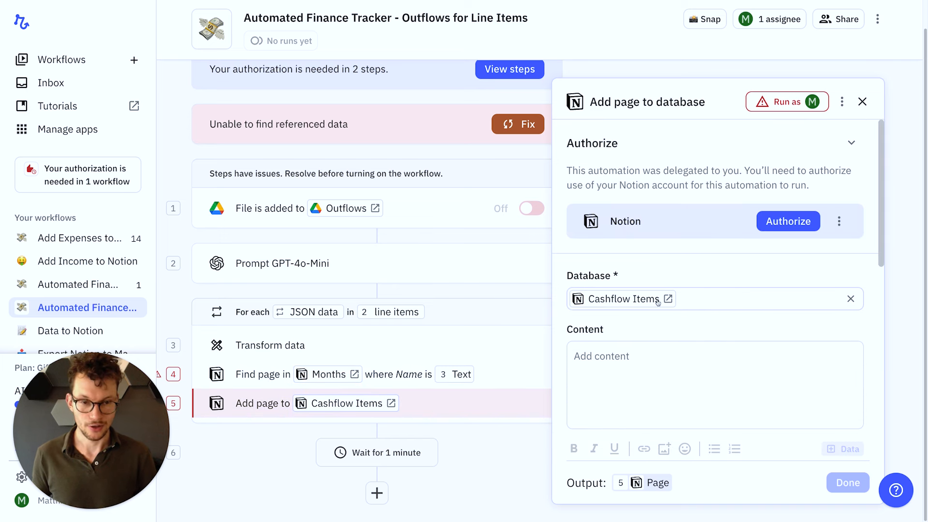
{"action": "left_click", "coordinate": [706, 300]}
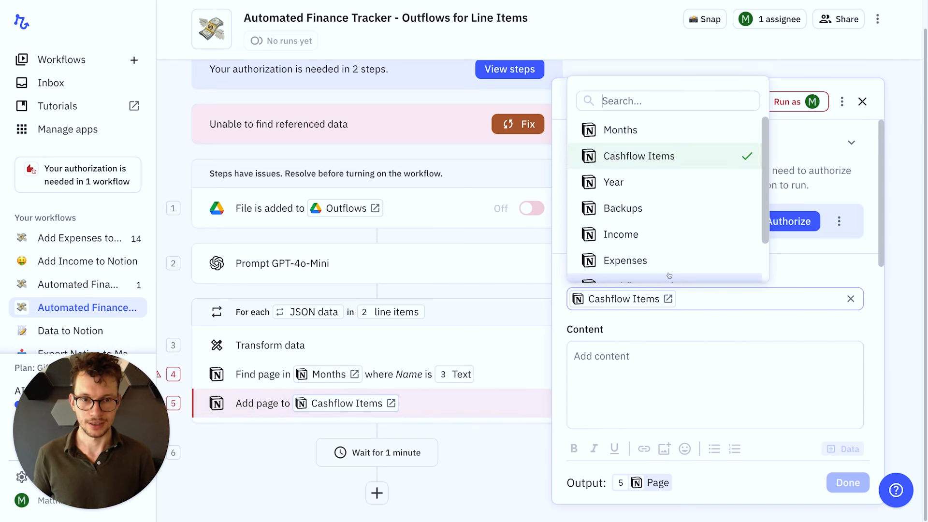
{"action": "left_click", "coordinate": [744, 336]}
{"action": "scroll", "coordinate": [725, 329], "scroll_direction": "down", "scroll_amount": 6}
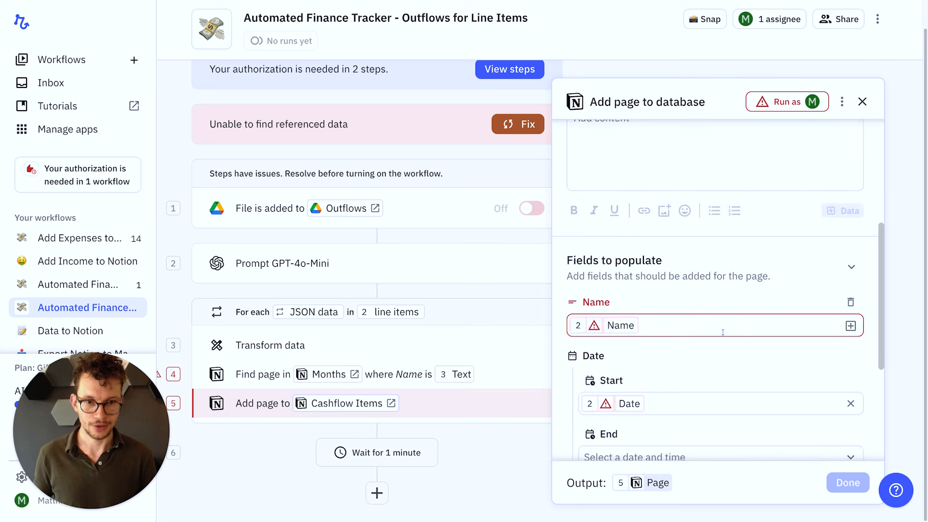
{"action": "left_click", "coordinate": [695, 206]}
{"action": "key", "text": "BackSpace"}
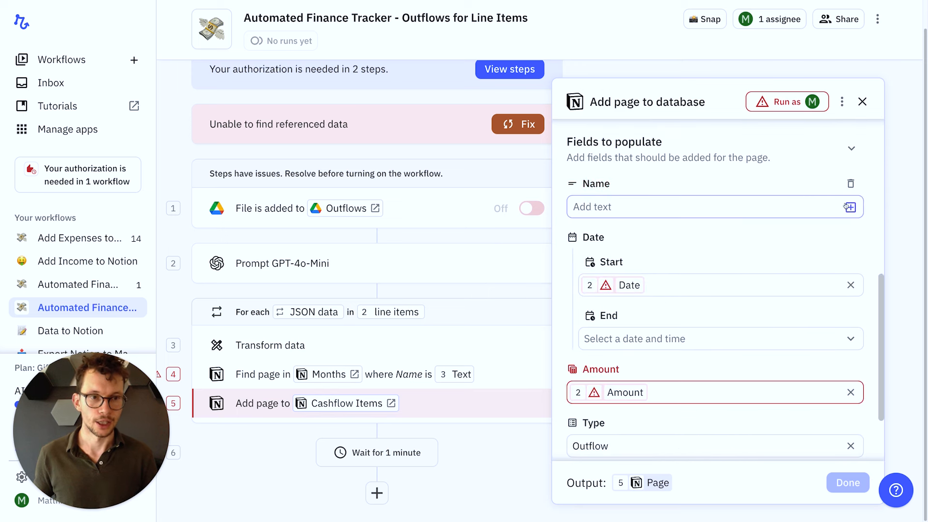
{"action": "left_click", "coordinate": [851, 207]}
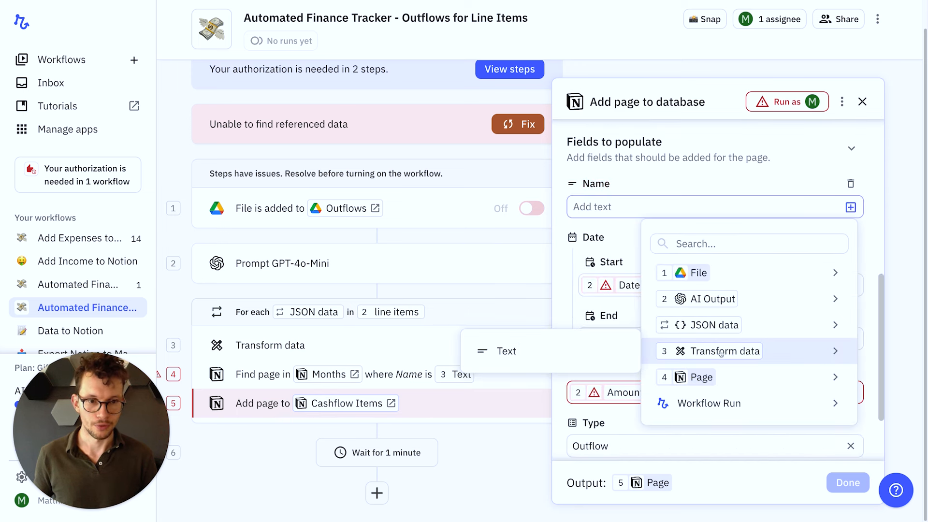
{"action": "mouse_move", "coordinate": [715, 328]}
{"action": "left_click", "coordinate": [545, 419]}
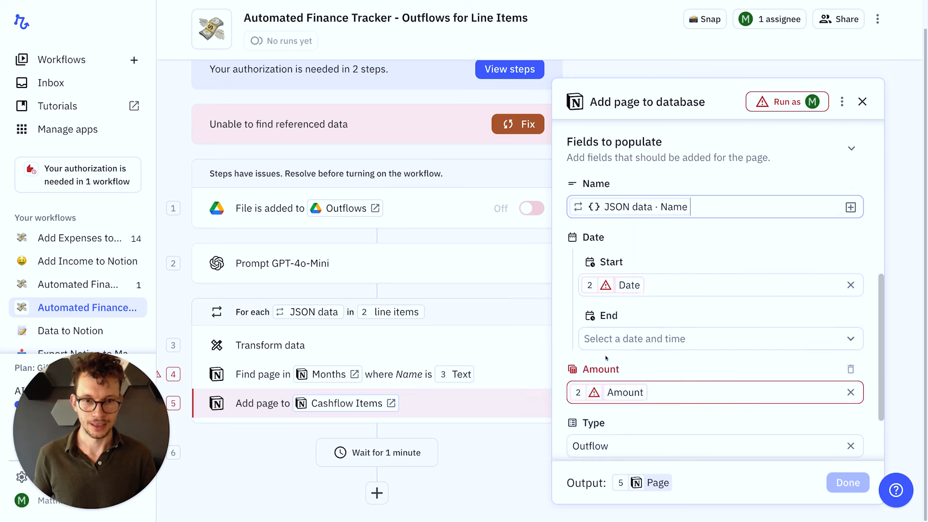
Clear the broken Start date in the Add page to Cashflow Items step and try the JSON data's Date as its reference date.
{"action": "left_click", "coordinate": [724, 285]}
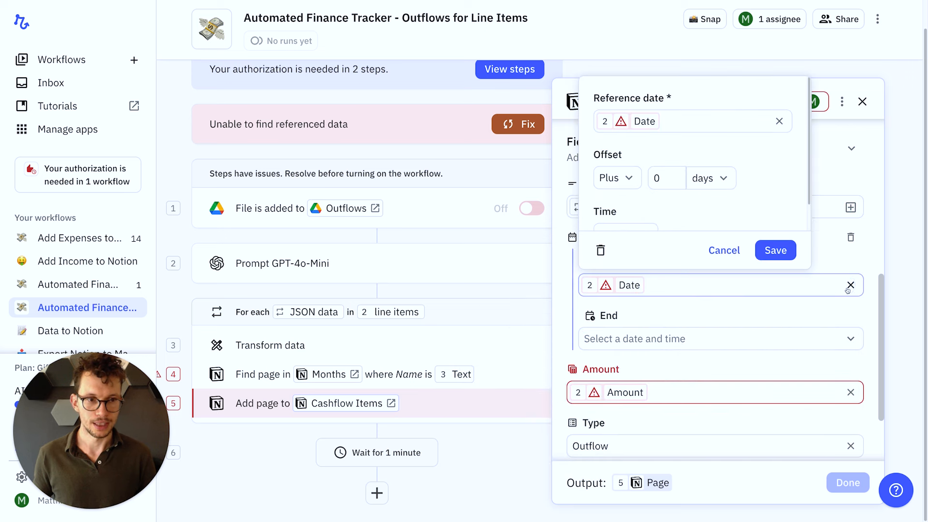
{"action": "left_click", "coordinate": [777, 121]}
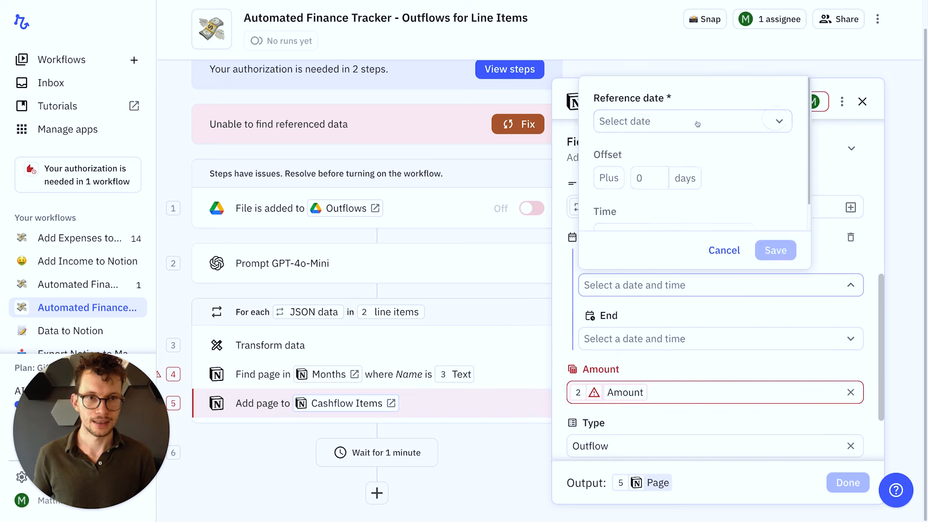
{"action": "left_click", "coordinate": [695, 121]}
{"action": "mouse_move", "coordinate": [670, 270]}
{"action": "mouse_move", "coordinate": [661, 251]}
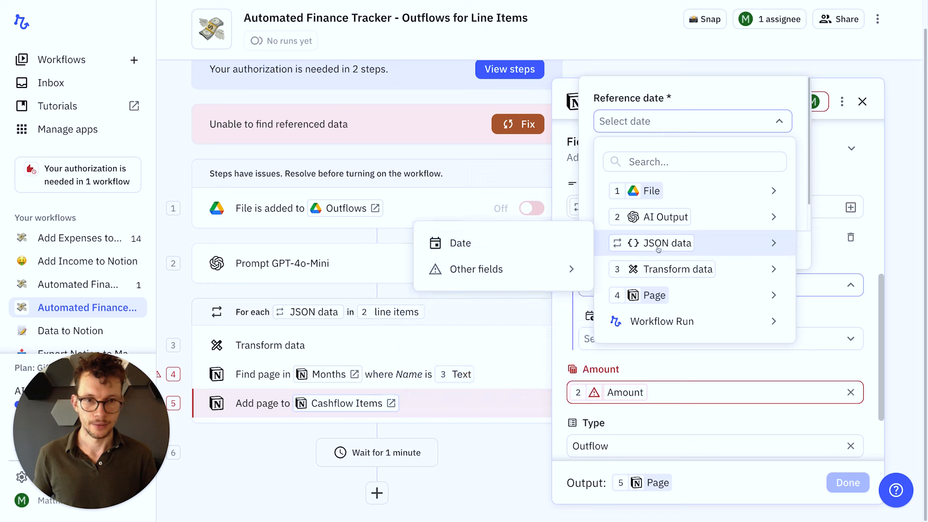
{"action": "left_click", "coordinate": [476, 246]}
Replace the broken Amount value in the Add page to Cashflow Items step with the Amount of the loop's JSON data.
{"action": "left_click", "coordinate": [652, 392]}
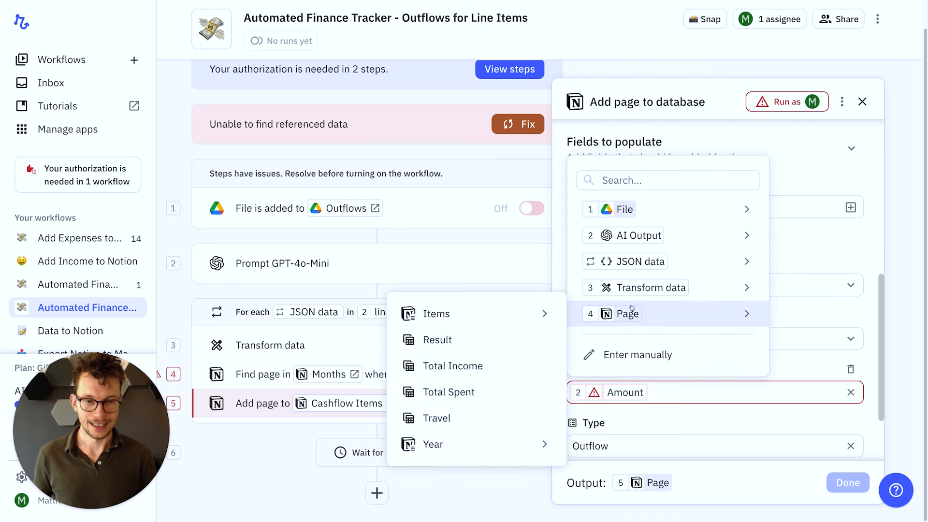
{"action": "mouse_move", "coordinate": [623, 261]}
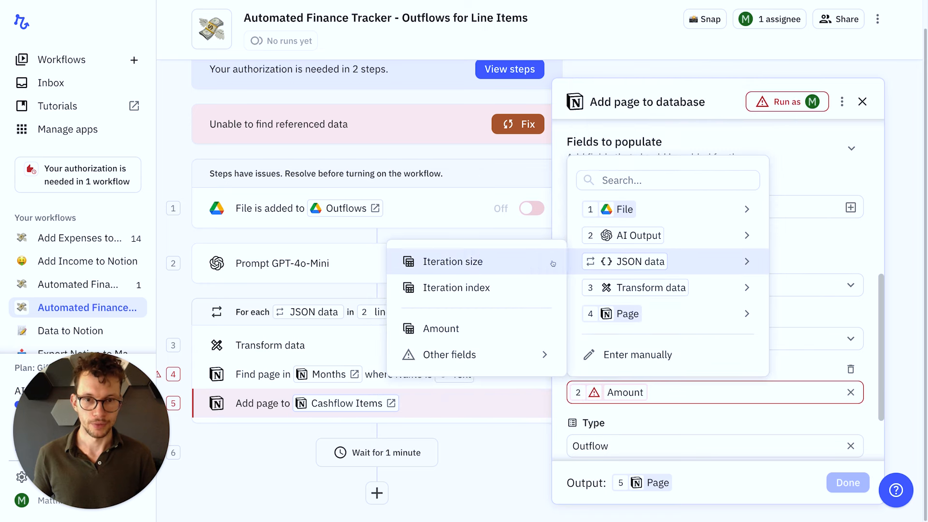
{"action": "left_click", "coordinate": [479, 327]}
Set the Start date of the Add page to Cashflow Items step to the Date of the loop's JSON data and save it.
{"action": "scroll", "coordinate": [784, 406], "scroll_direction": "down", "scroll_amount": 2}
{"action": "scroll", "coordinate": [790, 396], "scroll_direction": "up", "scroll_amount": 5}
{"action": "scroll", "coordinate": [790, 394], "scroll_direction": "down", "scroll_amount": 3}
{"action": "left_click", "coordinate": [736, 320]}
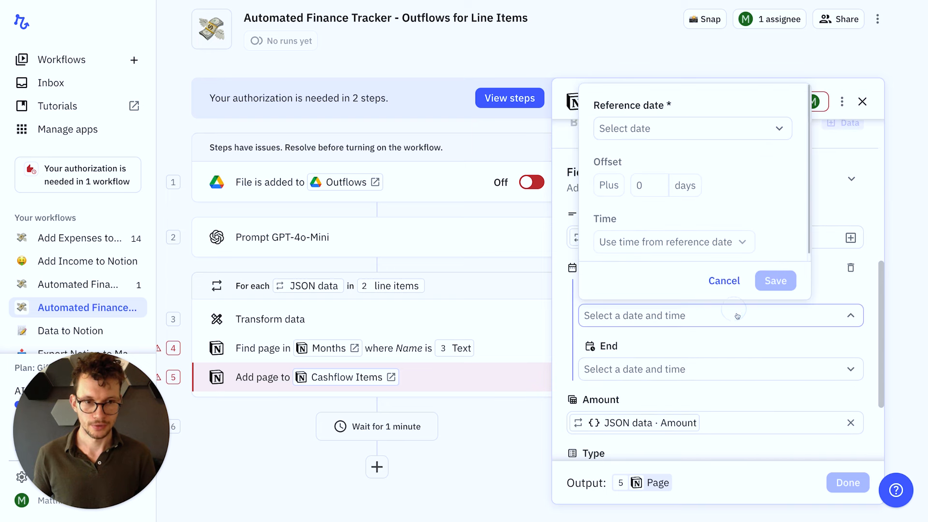
{"action": "left_click", "coordinate": [673, 129]}
{"action": "mouse_move", "coordinate": [667, 250]}
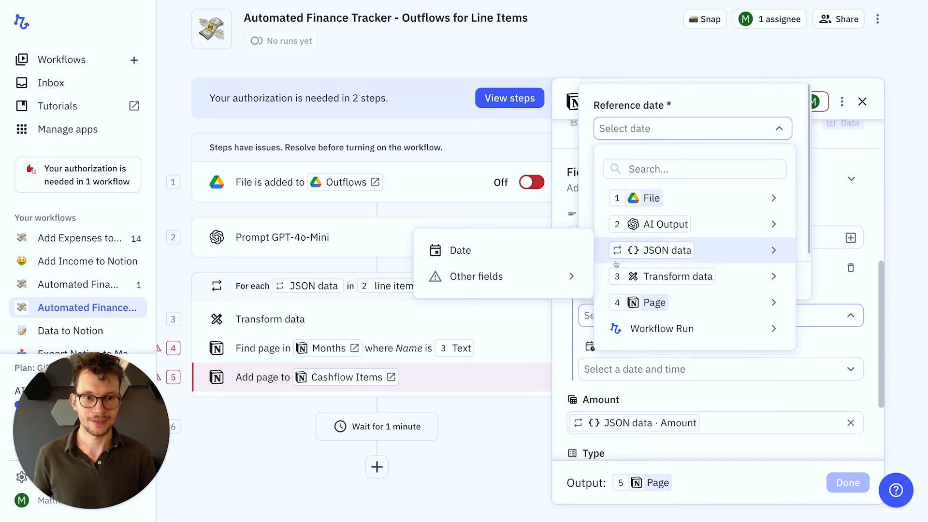
{"action": "left_click", "coordinate": [467, 254]}
{"action": "left_click", "coordinate": [773, 278]}
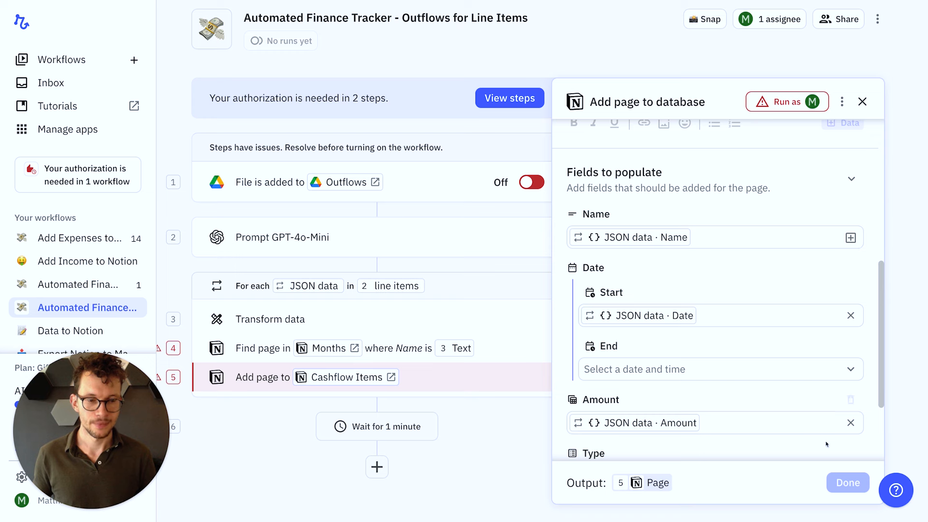
Authorize the Notion account for the Add page to Cashflow Items step and finish editing that step.
{"action": "scroll", "coordinate": [777, 393], "scroll_direction": "down", "scroll_amount": 3}
{"action": "scroll", "coordinate": [777, 393], "scroll_direction": "up", "scroll_amount": 1}
{"action": "scroll", "coordinate": [777, 392], "scroll_direction": "up", "scroll_amount": 5}
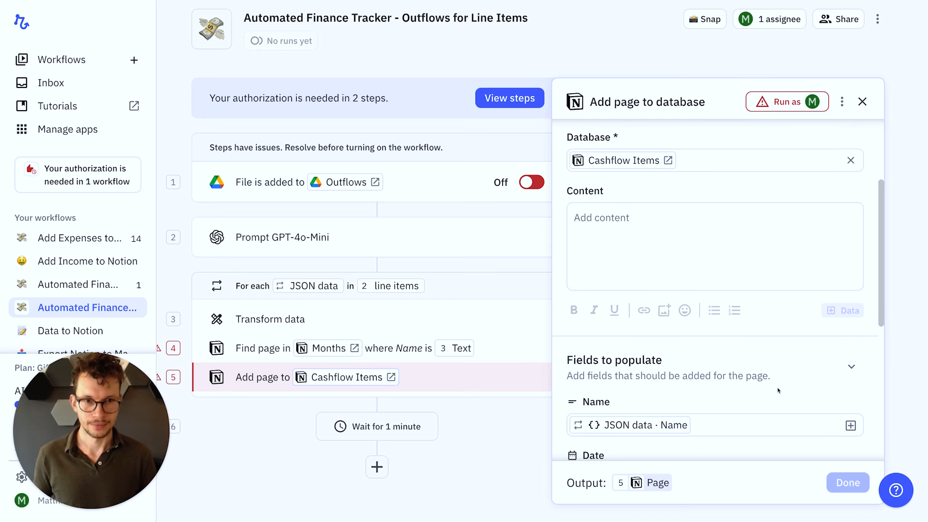
{"action": "scroll", "coordinate": [779, 341], "scroll_direction": "up", "scroll_amount": 3}
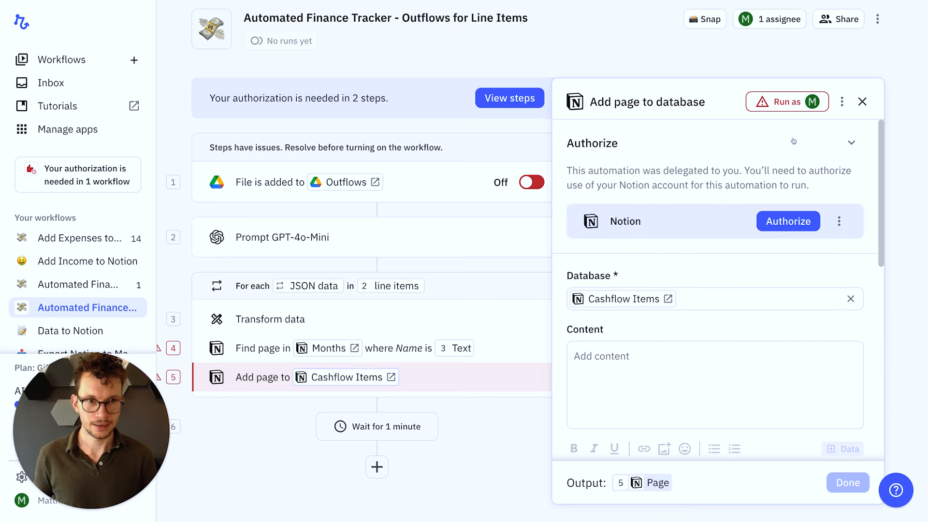
{"action": "left_click", "coordinate": [787, 221]}
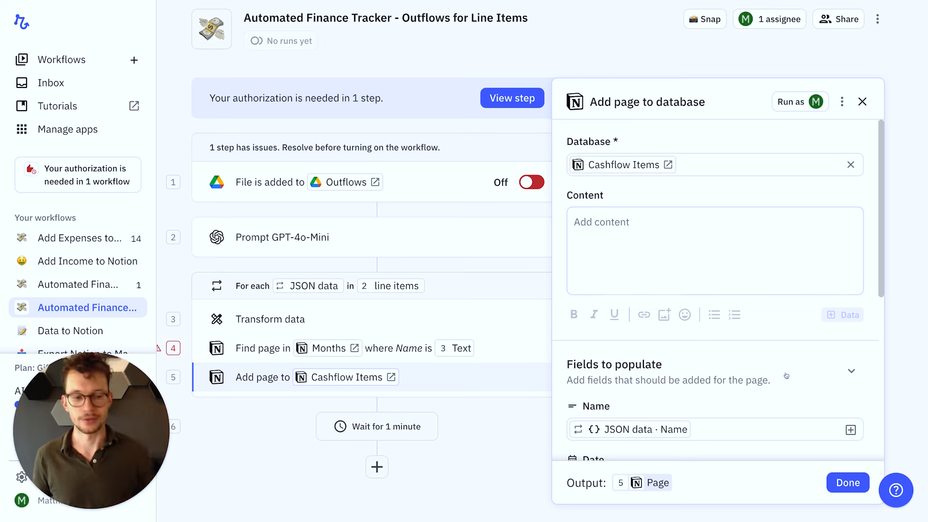
{"action": "left_click", "coordinate": [832, 482]}
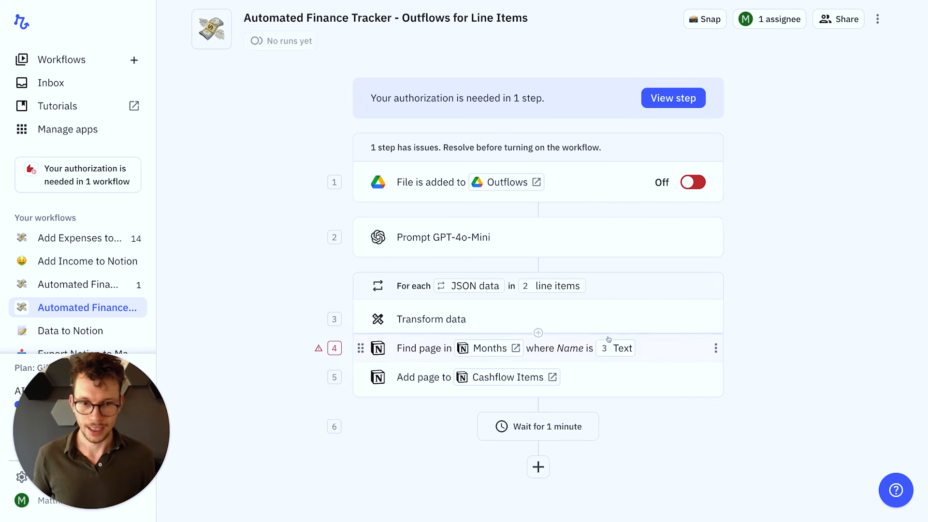
Authorize the Notion account for the Find page in Months step.
{"action": "left_click", "coordinate": [660, 348]}
{"action": "left_click", "coordinate": [781, 103]}
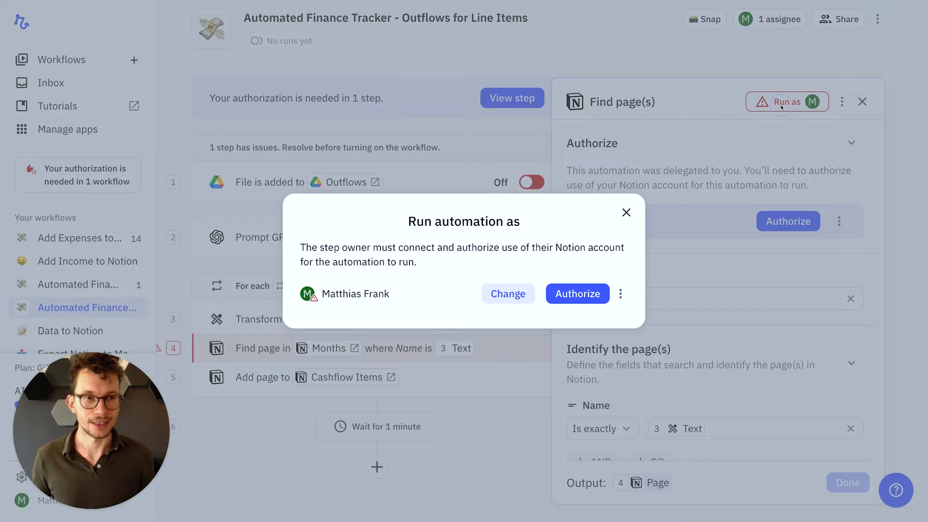
{"action": "left_click", "coordinate": [578, 294]}
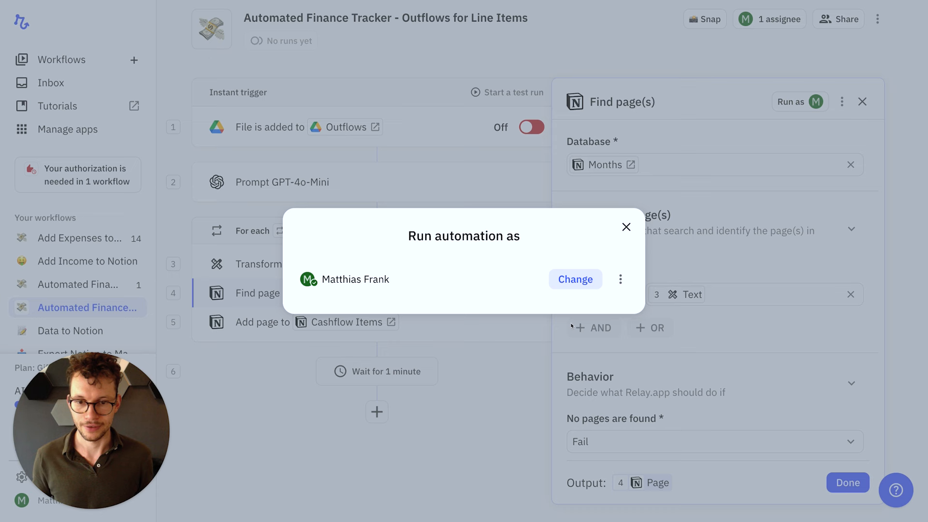
Reassign the Find page in Months step to the workflow collaborator with the Editor role and finish editing the step.
{"action": "left_click", "coordinate": [592, 273]}
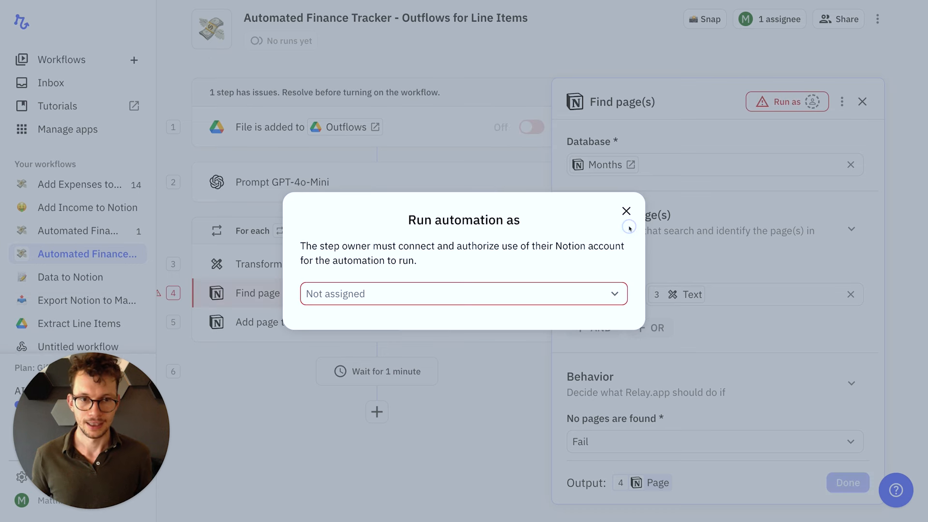
{"action": "left_click", "coordinate": [560, 297]}
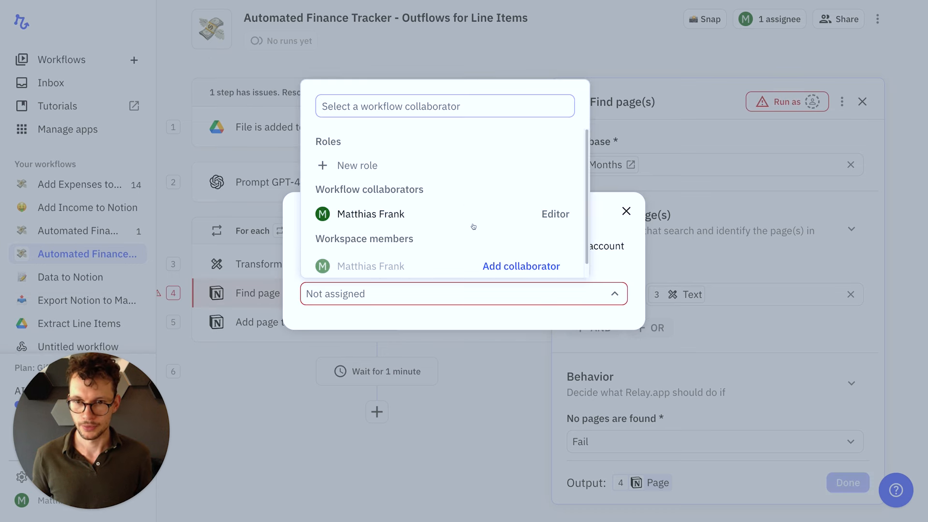
{"action": "left_click", "coordinate": [471, 225]}
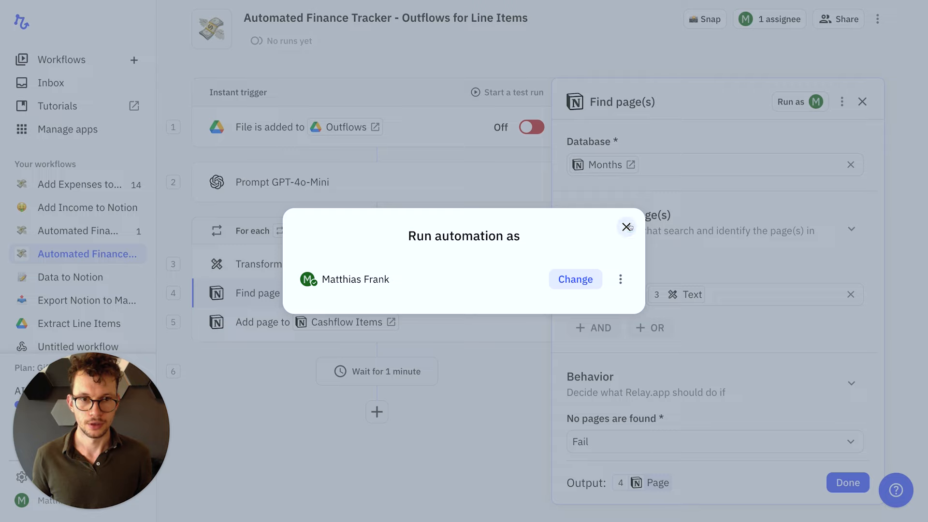
{"action": "left_click", "coordinate": [626, 226]}
{"action": "left_click", "coordinate": [848, 482]}
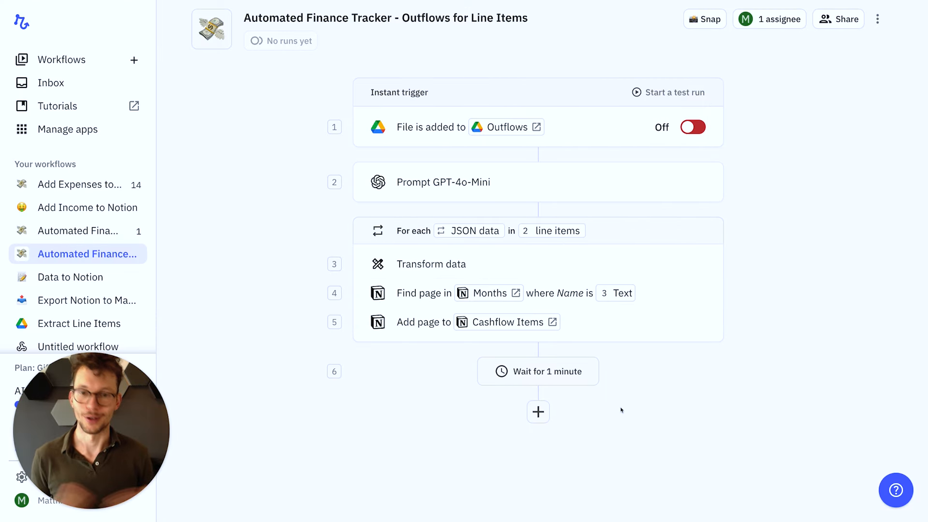
Create a test run of the line items workflow with Sample Credit Card.pdf and start it.
{"action": "left_click", "coordinate": [670, 93]}
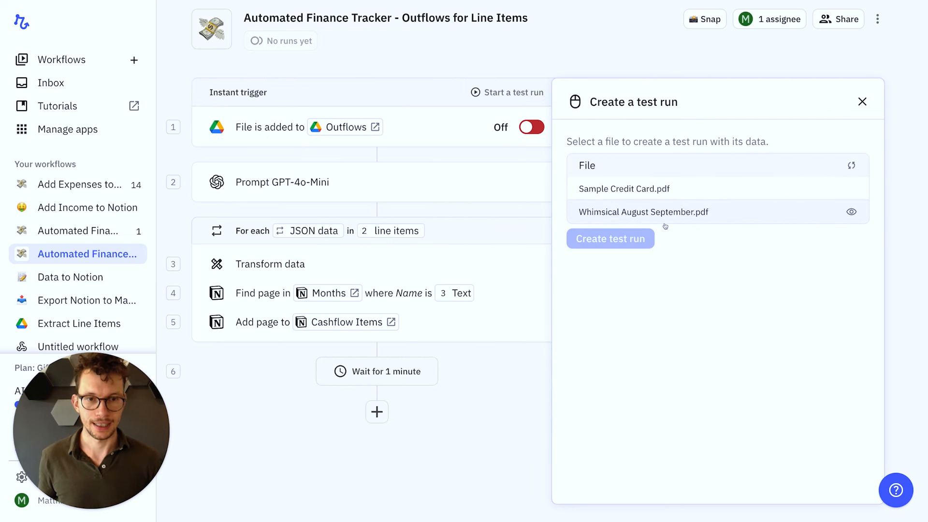
{"action": "left_click", "coordinate": [617, 188]}
{"action": "left_click", "coordinate": [618, 243]}
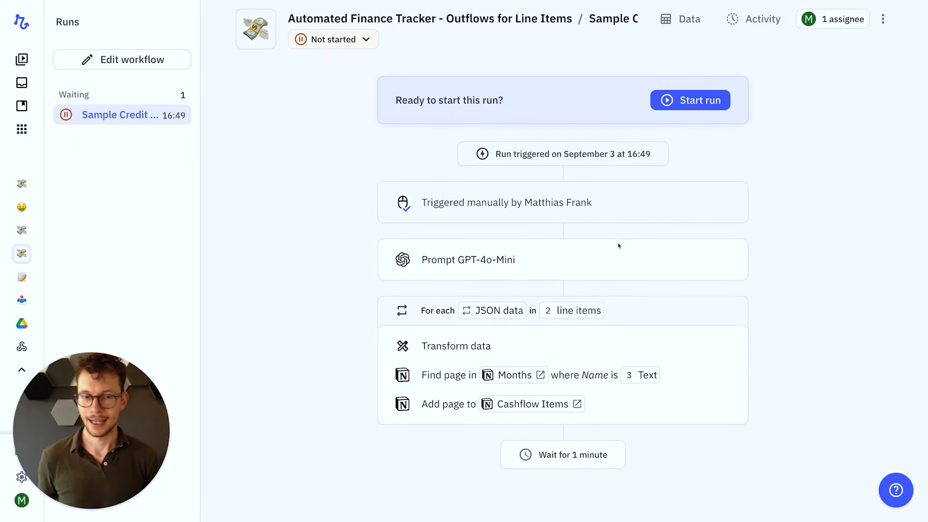
{"action": "left_click", "coordinate": [673, 100]}
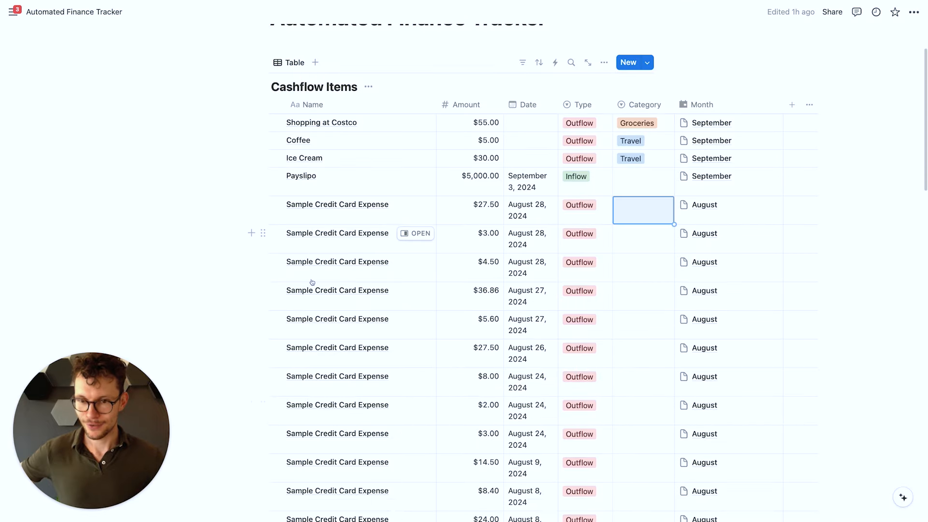
Examine the credit card expenses in Notion's Cashflow Items table and the totals in the Months table.
{"action": "scroll", "coordinate": [285, 382], "scroll_direction": "down", "scroll_amount": 4}
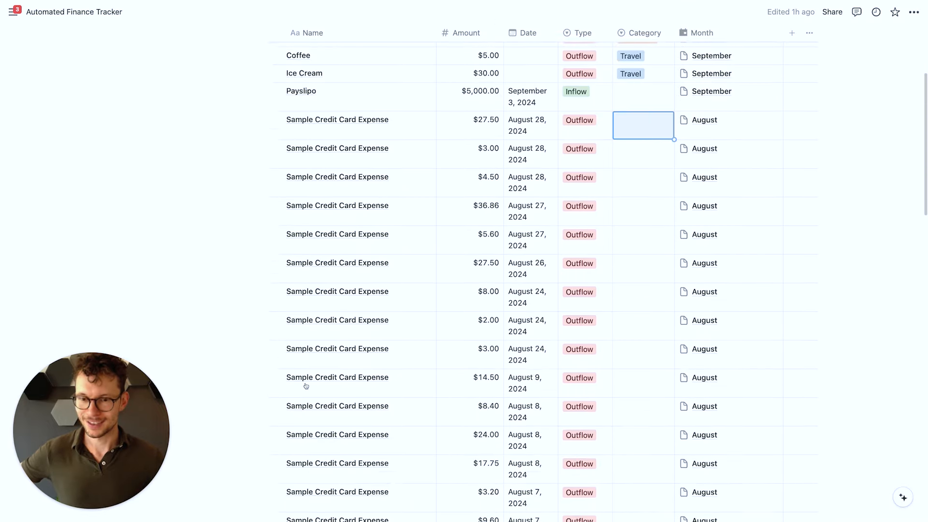
{"action": "scroll", "coordinate": [306, 385], "scroll_direction": "down", "scroll_amount": 15}
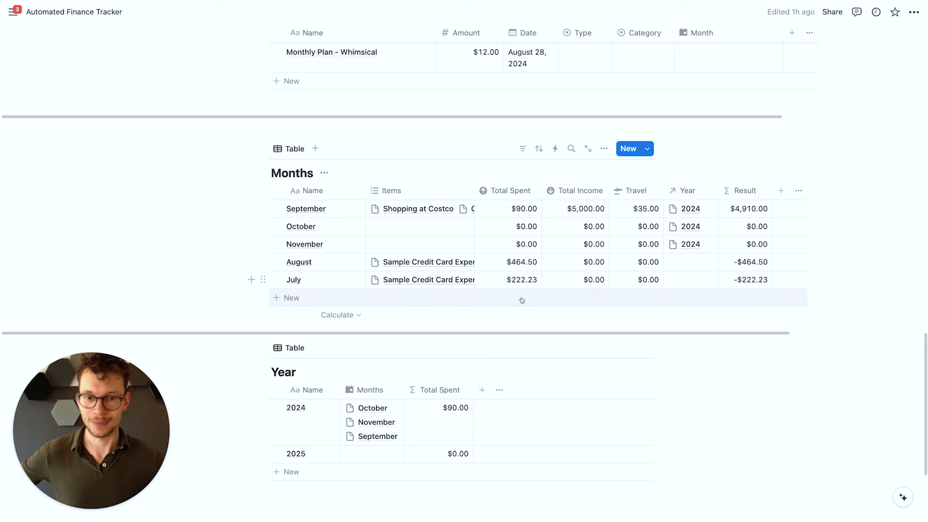
{"action": "scroll", "coordinate": [513, 274], "scroll_direction": "up", "scroll_amount": 1}
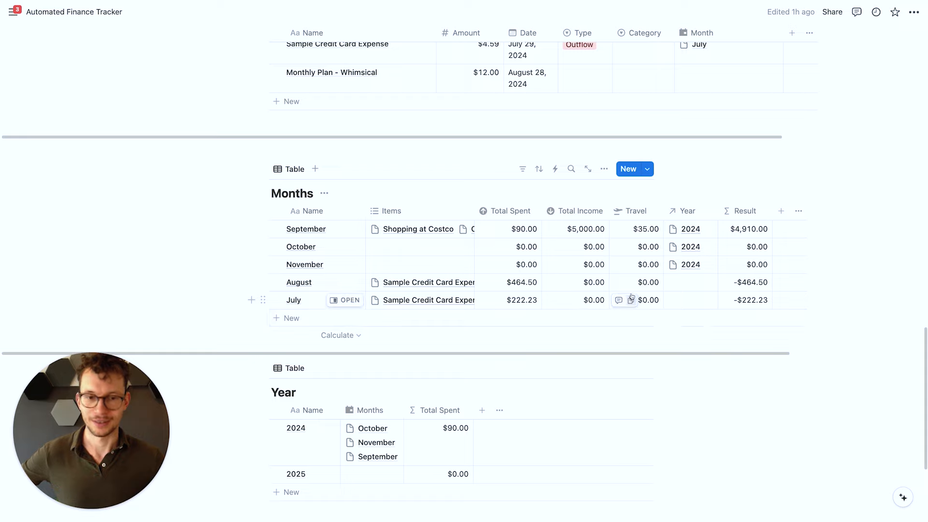
{"action": "scroll", "coordinate": [610, 294], "scroll_direction": "up", "scroll_amount": 20}
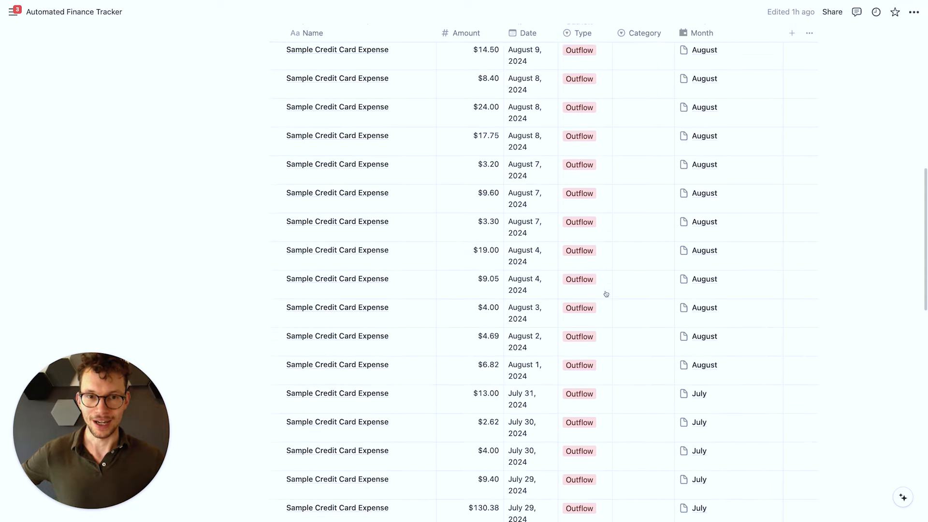
{"action": "scroll", "coordinate": [606, 294], "scroll_direction": "up", "scroll_amount": 4}
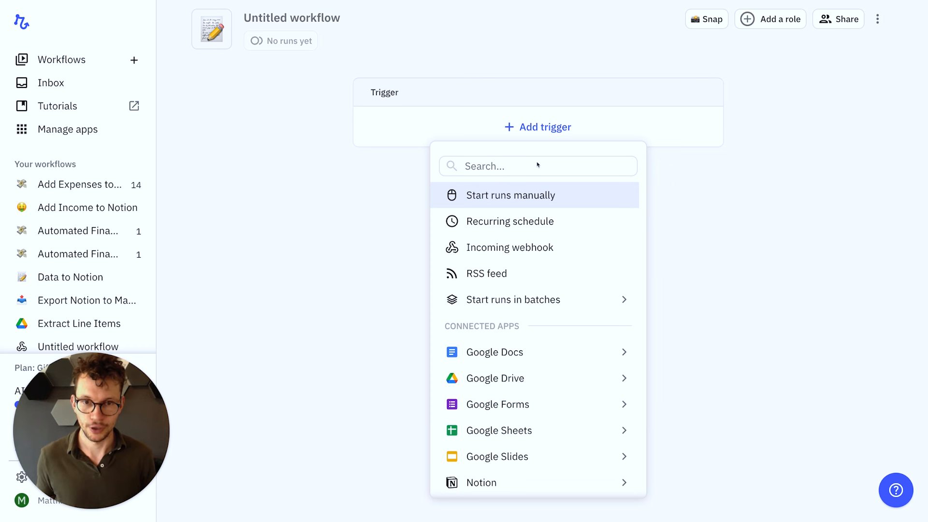
Give the untitled workflow a Notion New page added trigger on the Cashflow Items database.
{"action": "type", "text": "notion"}
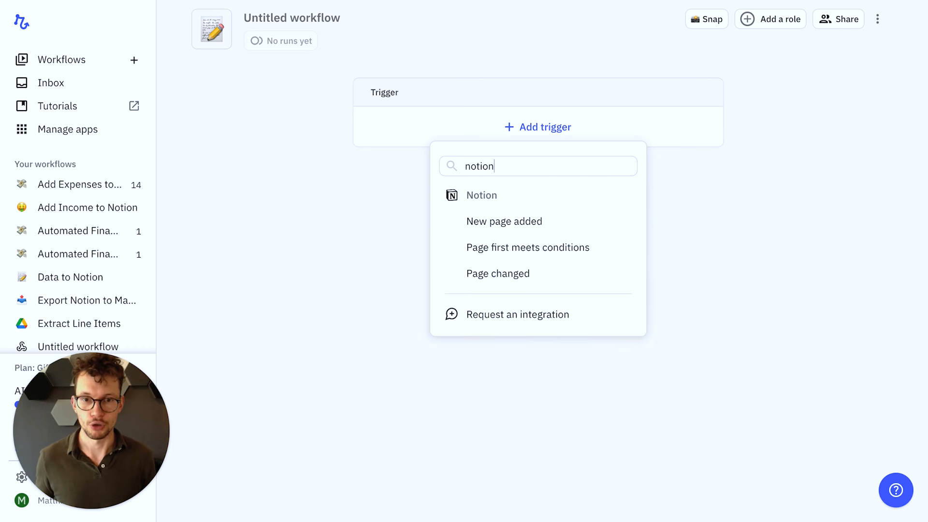
{"action": "left_click", "coordinate": [528, 221]}
{"action": "left_click", "coordinate": [635, 216]}
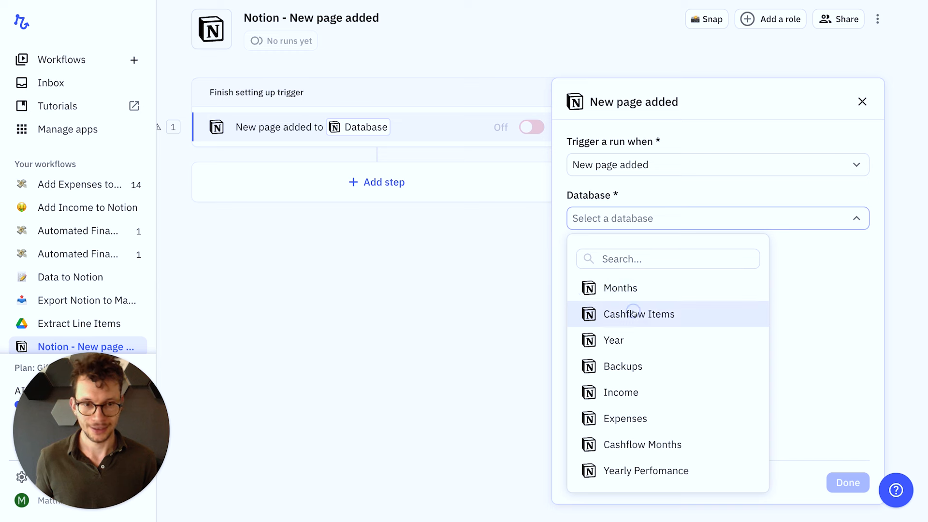
{"action": "left_click", "coordinate": [631, 311]}
Filter the trigger to pages whose Type is one of Outflow, check the matching records and finish the trigger setup.
{"action": "scroll", "coordinate": [661, 280], "scroll_direction": "down", "scroll_amount": 1}
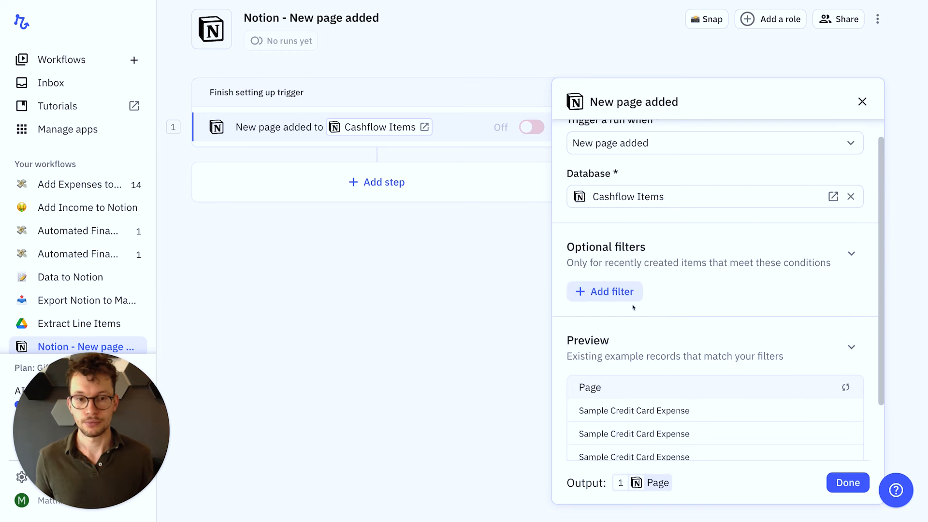
{"action": "left_click", "coordinate": [623, 292]}
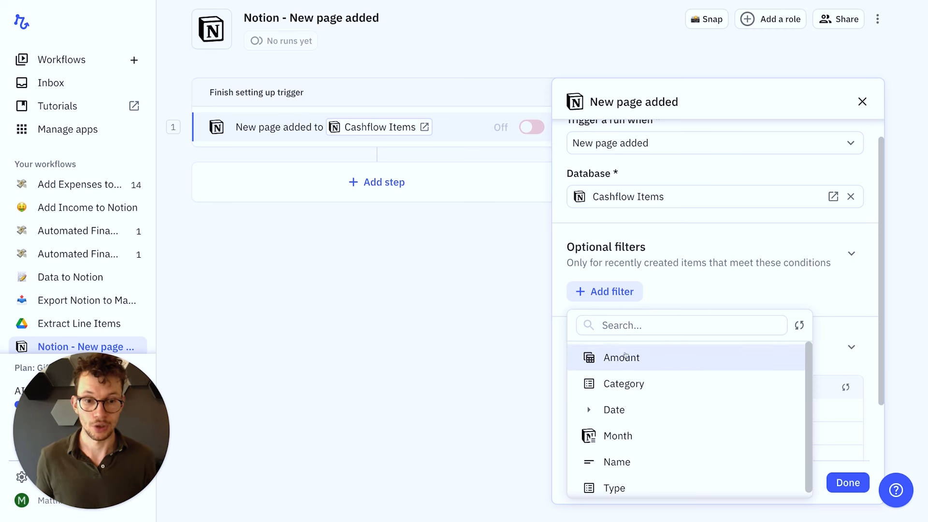
{"action": "left_click", "coordinate": [616, 482]}
{"action": "left_click", "coordinate": [673, 321]}
{"action": "left_click", "coordinate": [684, 340]}
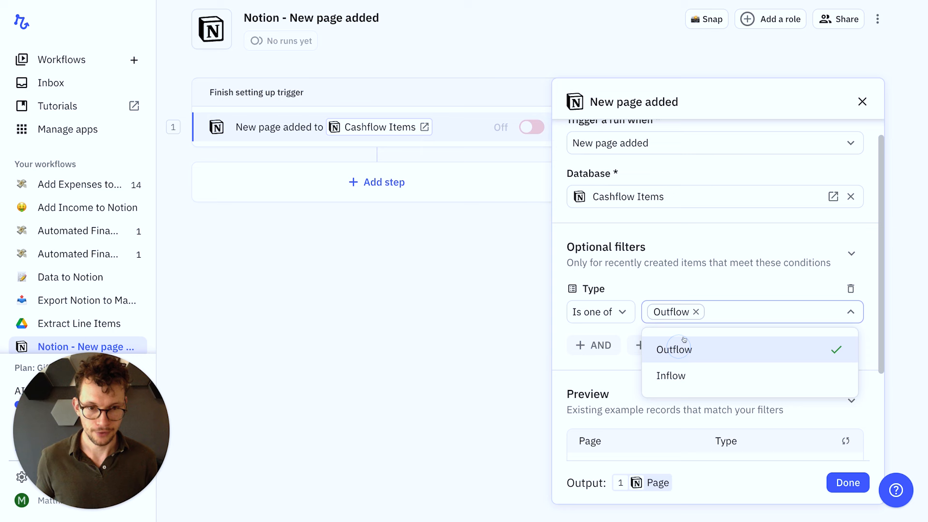
{"action": "left_click", "coordinate": [696, 251]}
{"action": "left_click", "coordinate": [674, 254]}
{"action": "scroll", "coordinate": [671, 292], "scroll_direction": "down", "scroll_amount": 3}
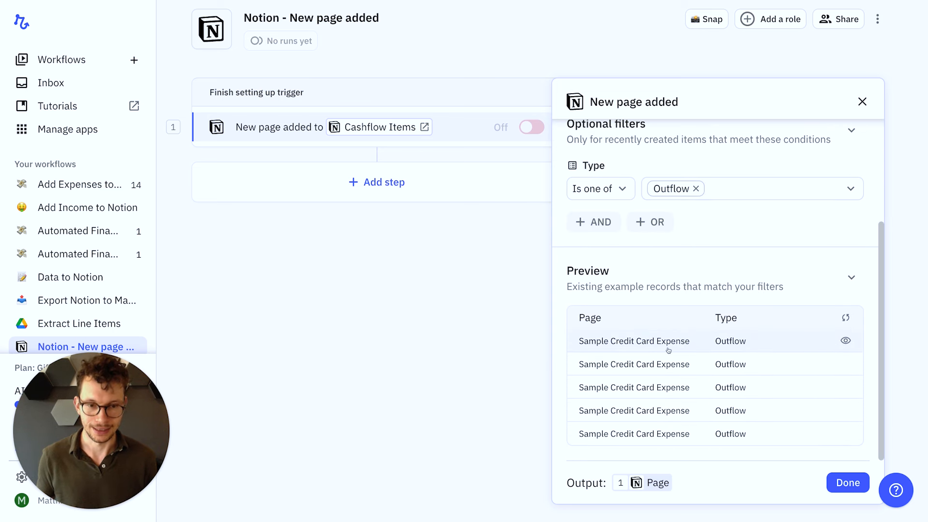
{"action": "left_click", "coordinate": [843, 484]}
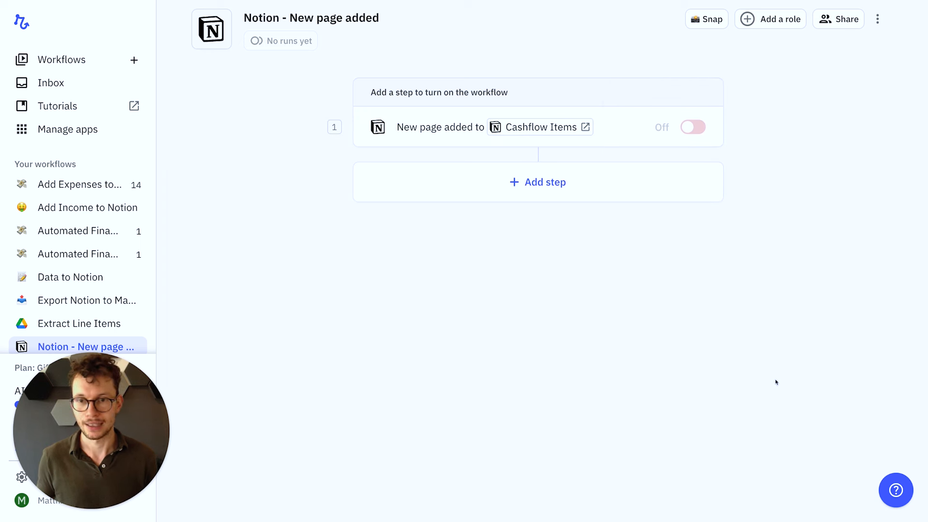
Add a custom AI prompt step reading "Please look at the expense provided and identify the best category to categorise it within our finance tracker.".
{"action": "left_click", "coordinate": [556, 178]}
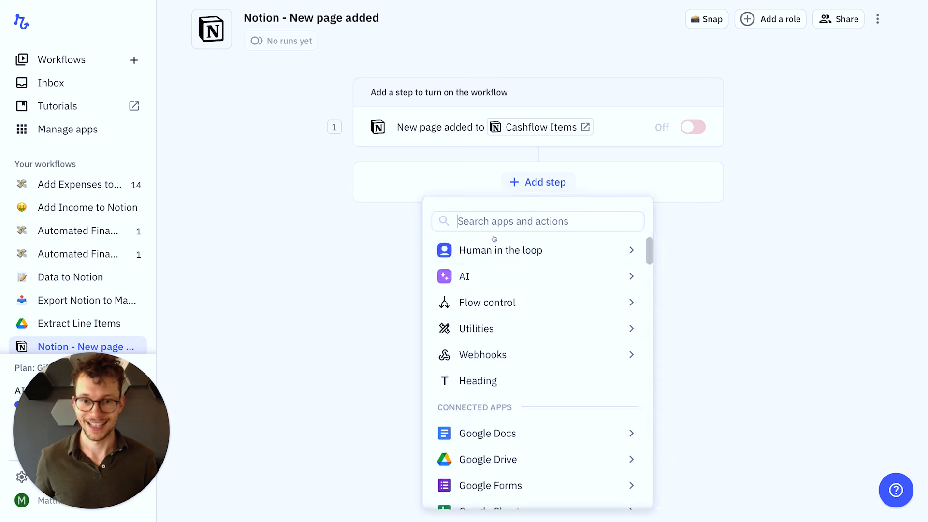
{"action": "mouse_move", "coordinate": [477, 277]}
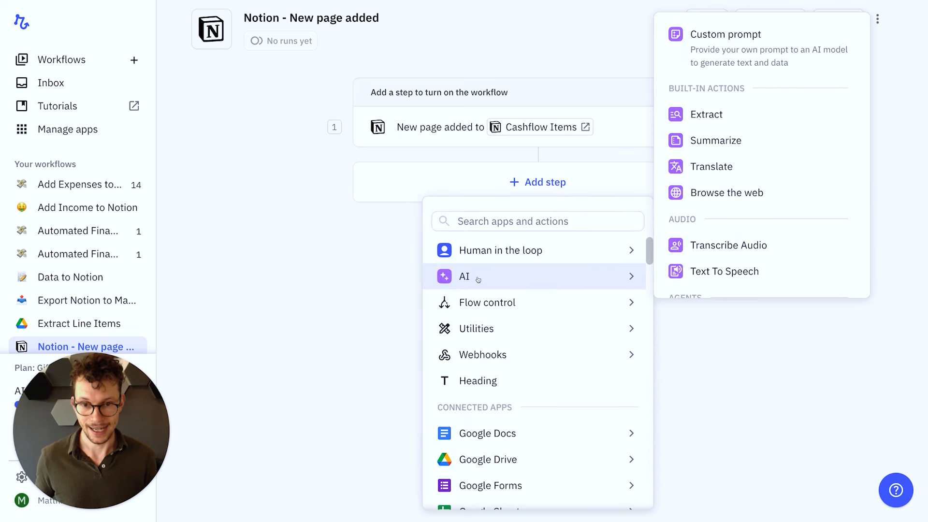
{"action": "left_click", "coordinate": [711, 68]}
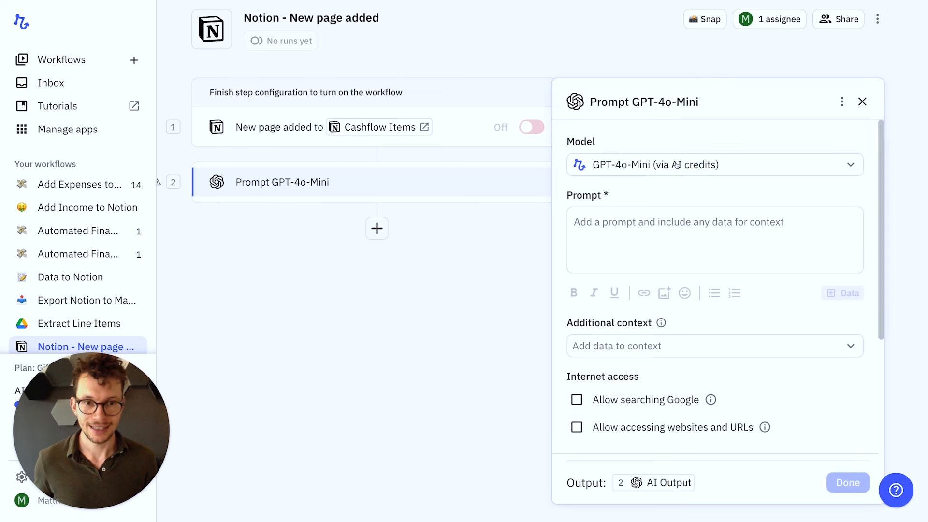
{"action": "left_click", "coordinate": [628, 230]}
{"action": "type", "text": "Please look"}
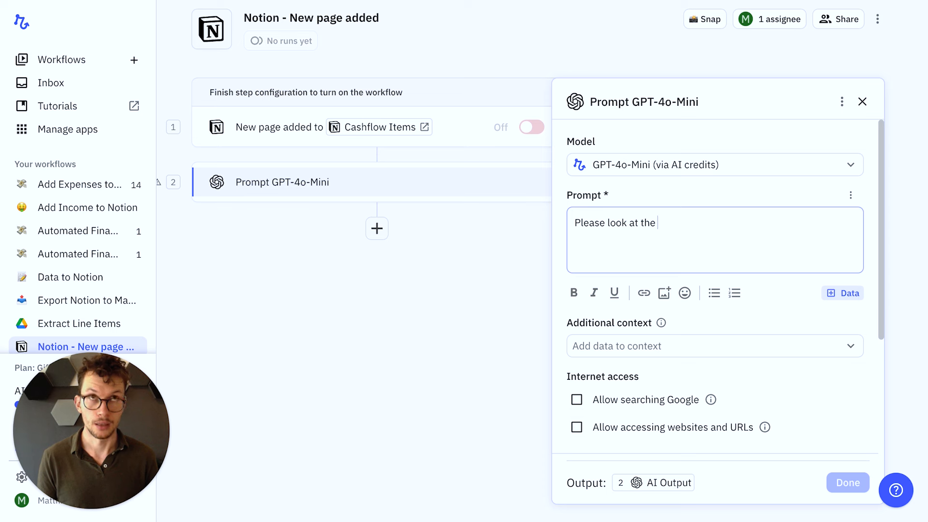
{"action": "type", "text": "at the expense provid"}
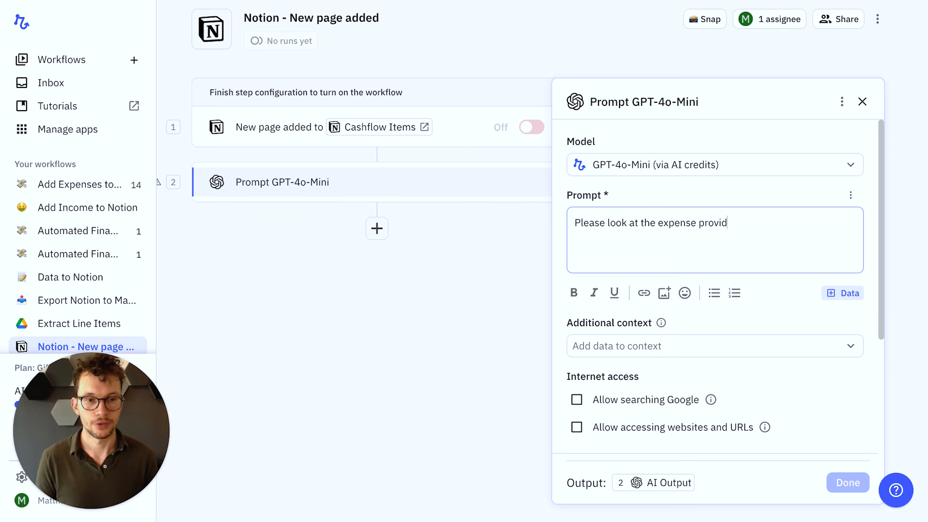
{"action": "type", "text": "ed and identify the best catego"}
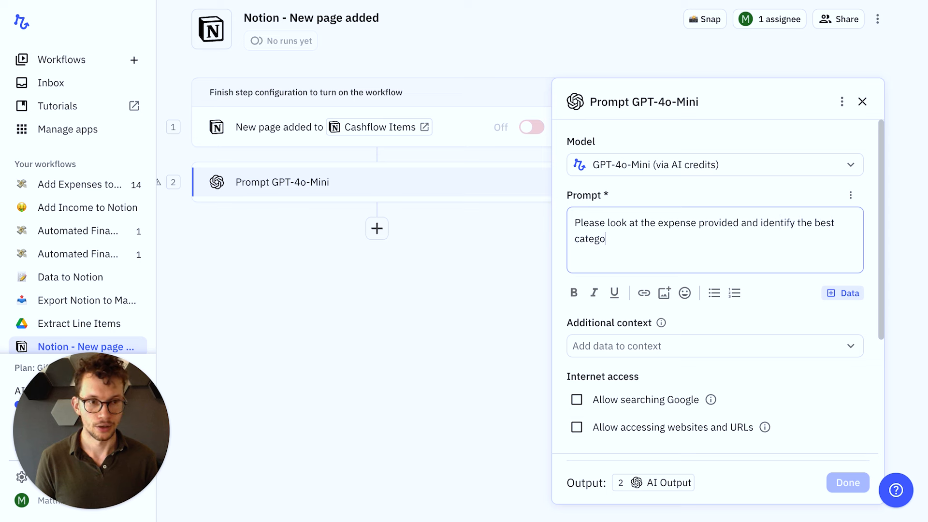
{"action": "type", "text": "ry to categorise it wih"}
{"action": "type", "text": "hin our finance tracker."}
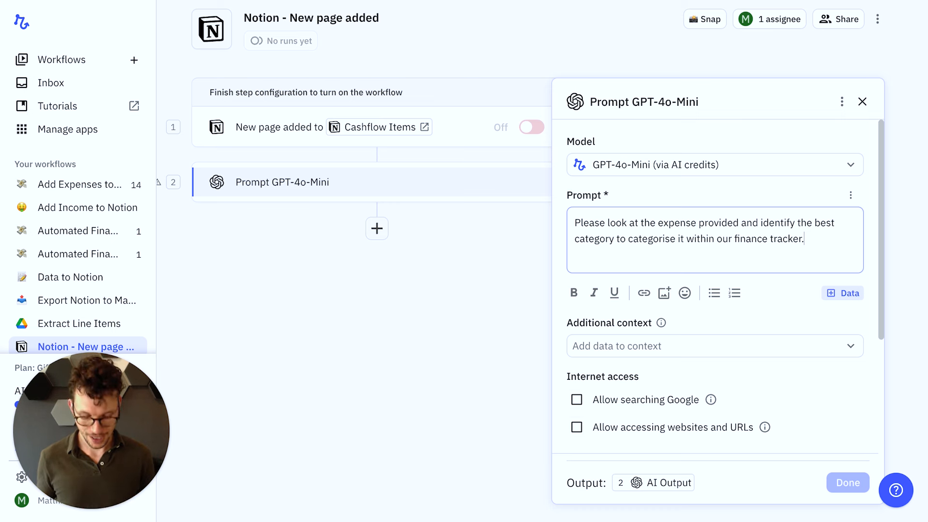
{"action": "key", "text": "Return"}
{"action": "key", "text": "Return"}
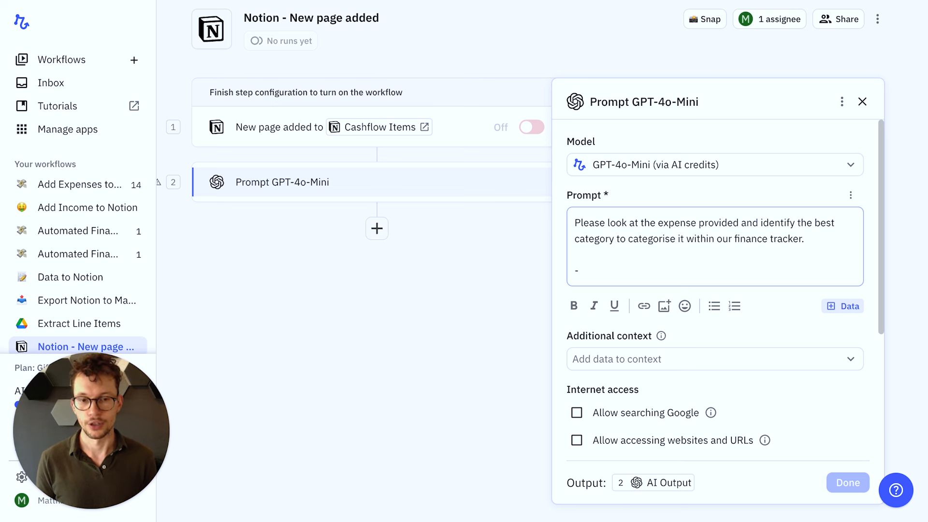
Add a "Categories to choose from:" section to the prompt, listing Travel, Groceries, Subscriptions and Other as dashed lines.
{"action": "type", "text": "Categorie"}
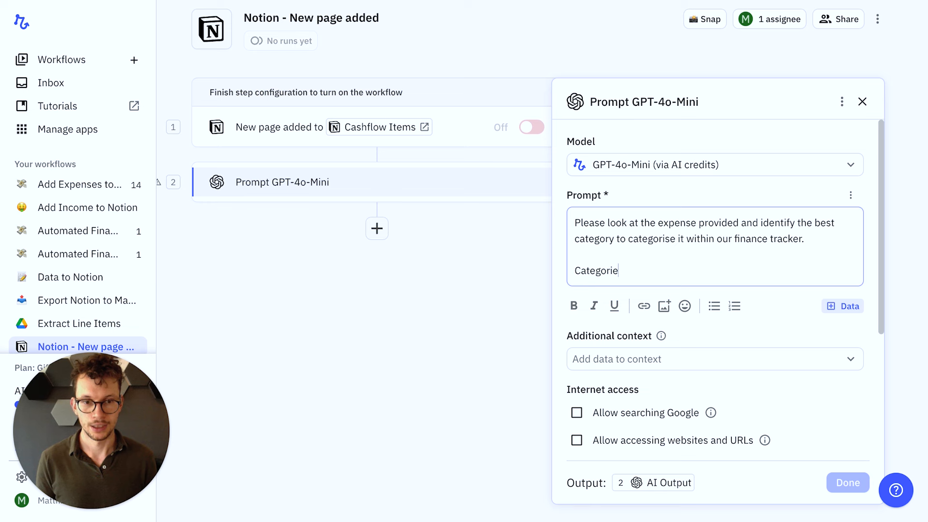
{"action": "type", "text": "s to choose from:"}
{"action": "key", "text": "Return"}
{"action": "key", "text": "Return"}
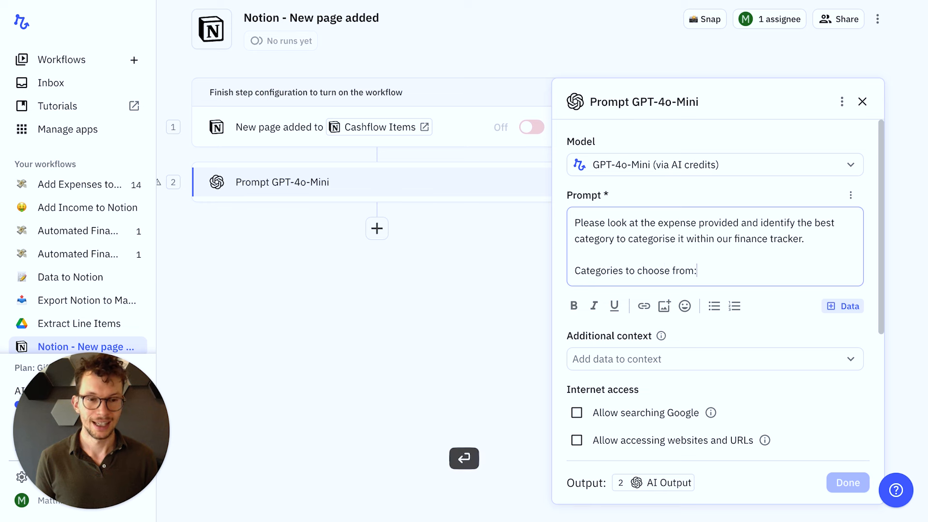
{"action": "type", "text": "- Travel"}
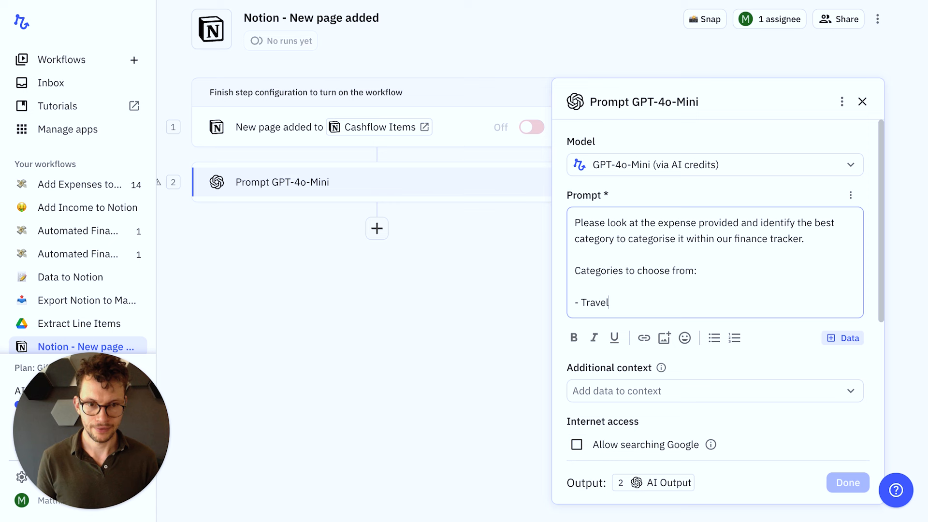
{"action": "key", "text": "Return"}
{"action": "type", "text": "- Groceries"}
{"action": "key", "text": "Return"}
{"action": "type", "text": "-"}
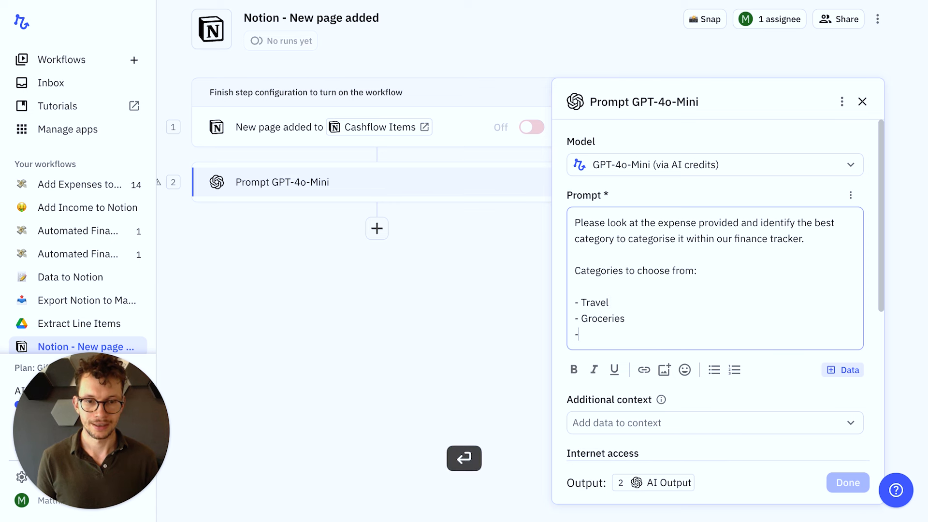
{"action": "type", "text": " Subscriptions"}
{"action": "key", "text": "Return"}
{"action": "type", "text": "- O"}
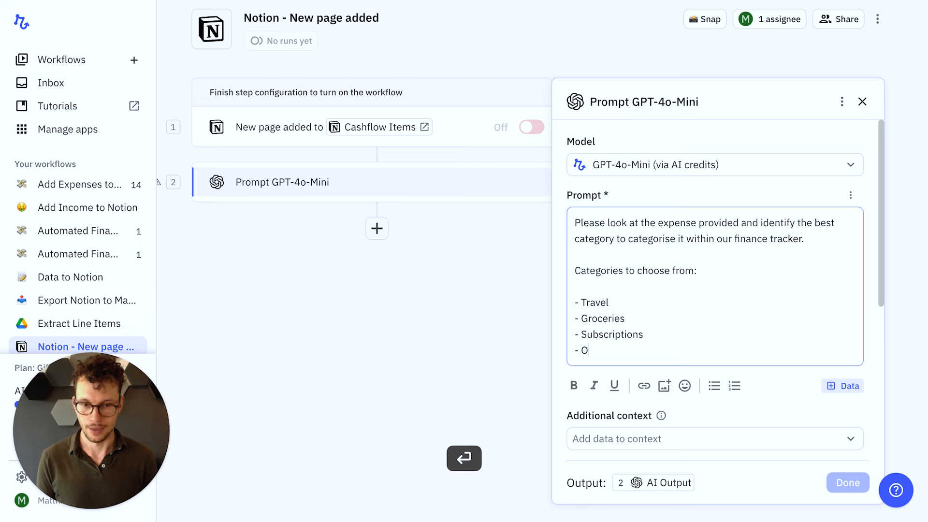
{"action": "type", "text": "ther"}
{"action": "key", "text": "Return"}
{"action": "key", "text": "Return"}
End the prompt with the fallback instruction "If no specific category applies, please choose Other.".
{"action": "type", "text": "If no "}
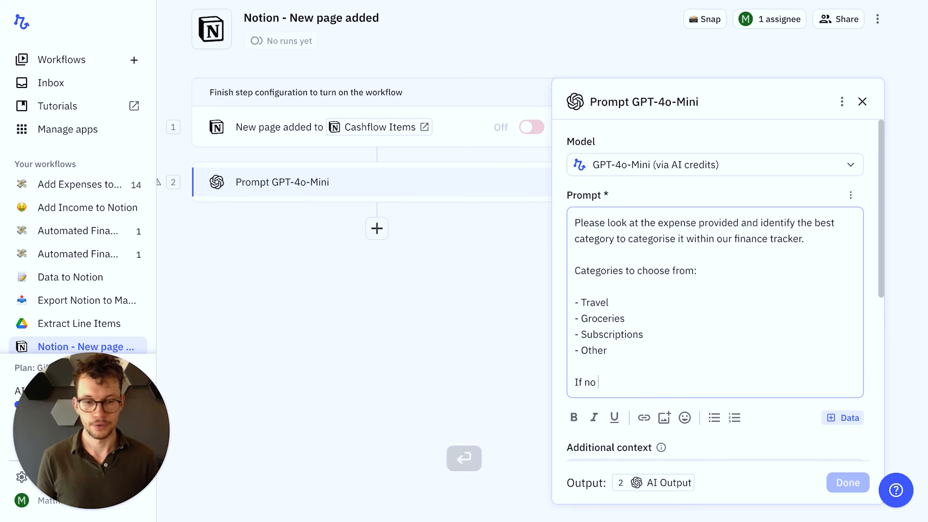
{"action": "type", "text": "specific categ"}
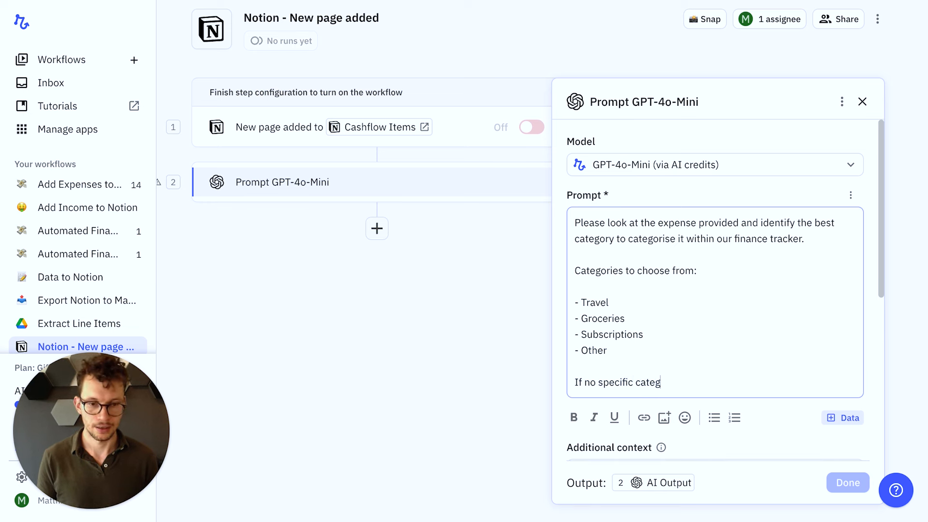
{"action": "type", "text": "ory applies, pleas"}
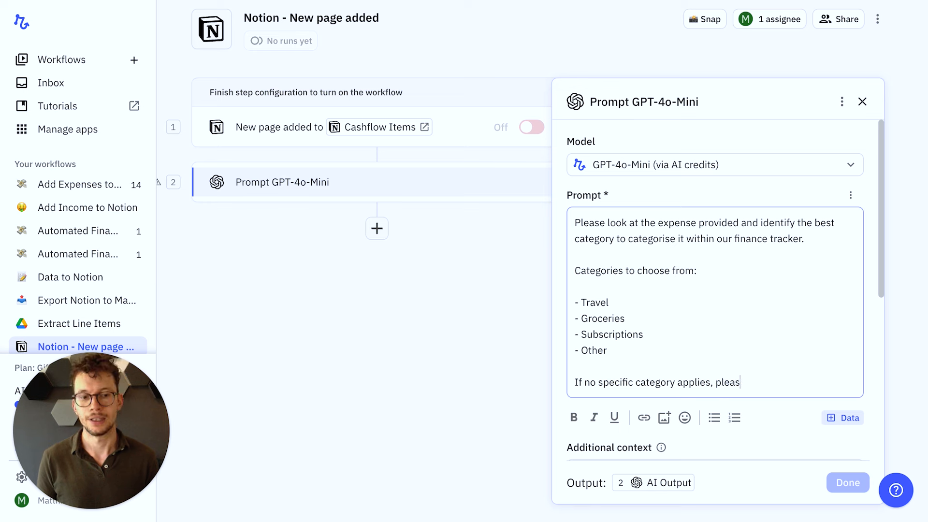
{"action": "type", "text": "e choose other."}
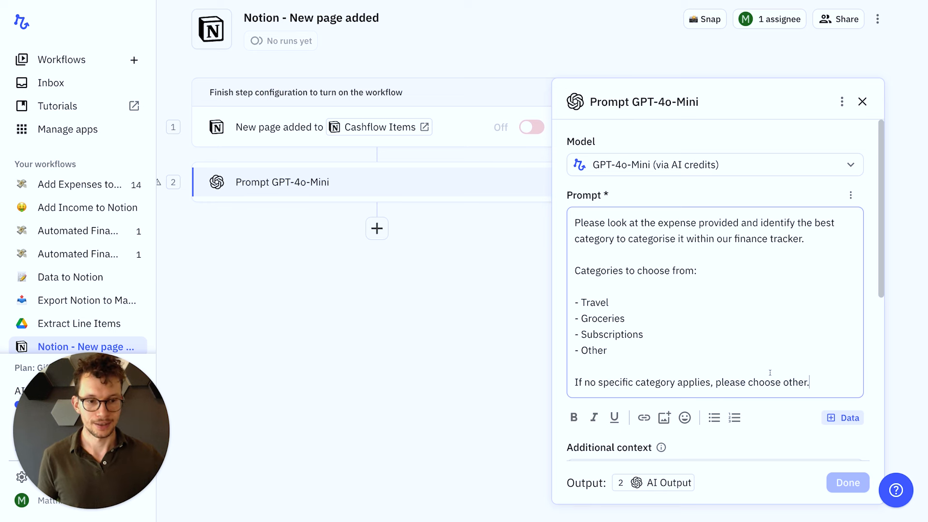
{"action": "left_click", "coordinate": [788, 383]}
{"action": "key", "text": "BackSpace"}
{"action": "type", "text": "O"}
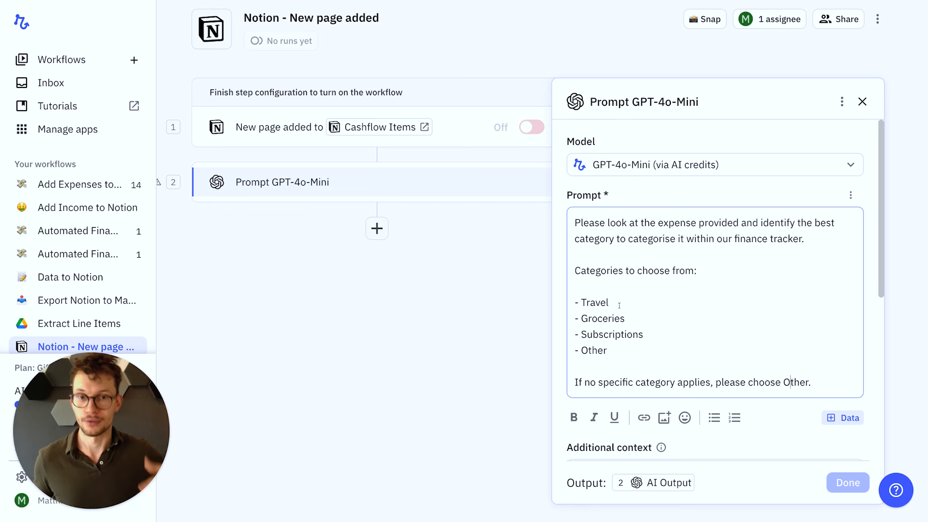
Add the Name of the trigger's Notion page as additional context for the AI prompt.
{"action": "scroll", "coordinate": [638, 238], "scroll_direction": "down", "scroll_amount": 1}
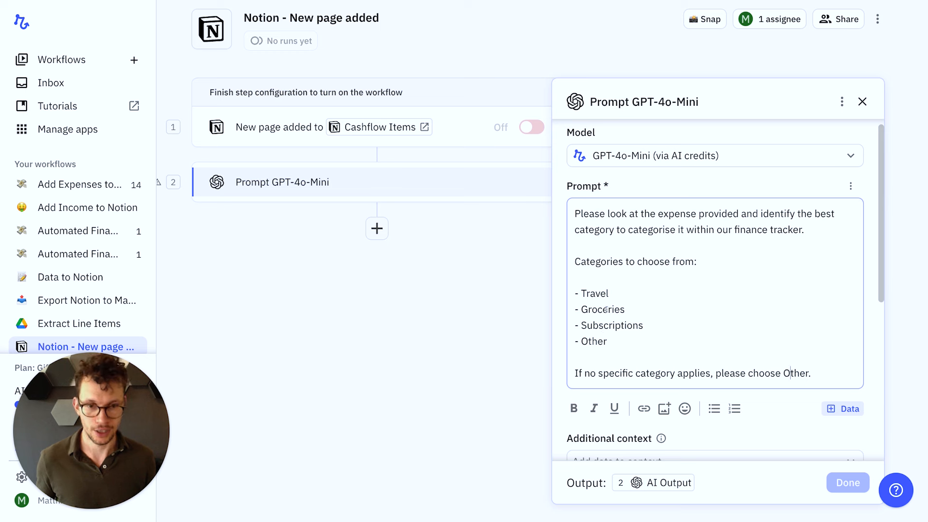
{"action": "scroll", "coordinate": [605, 310], "scroll_direction": "down", "scroll_amount": 1}
{"action": "scroll", "coordinate": [597, 308], "scroll_direction": "down", "scroll_amount": 3}
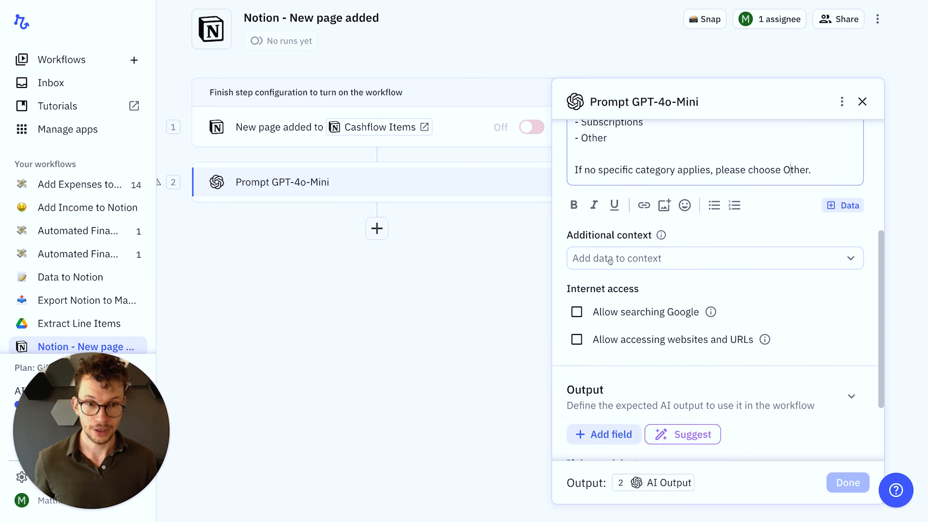
{"action": "left_click", "coordinate": [609, 259]}
{"action": "mouse_move", "coordinate": [651, 397]}
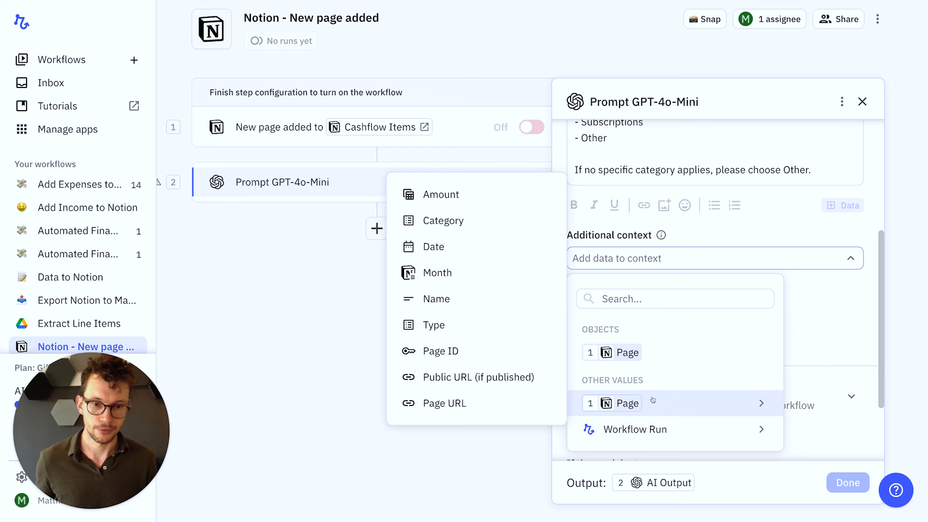
{"action": "left_click", "coordinate": [464, 307]}
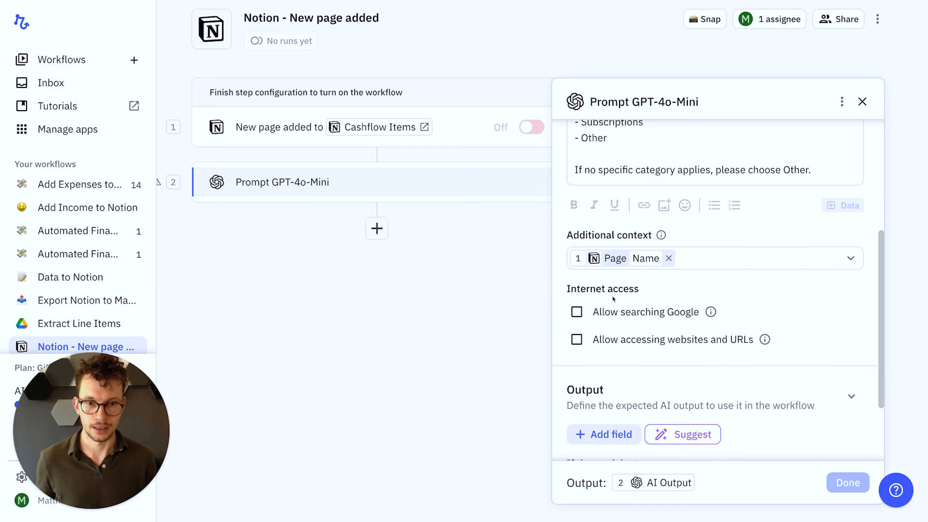
{"action": "left_click", "coordinate": [698, 263]}
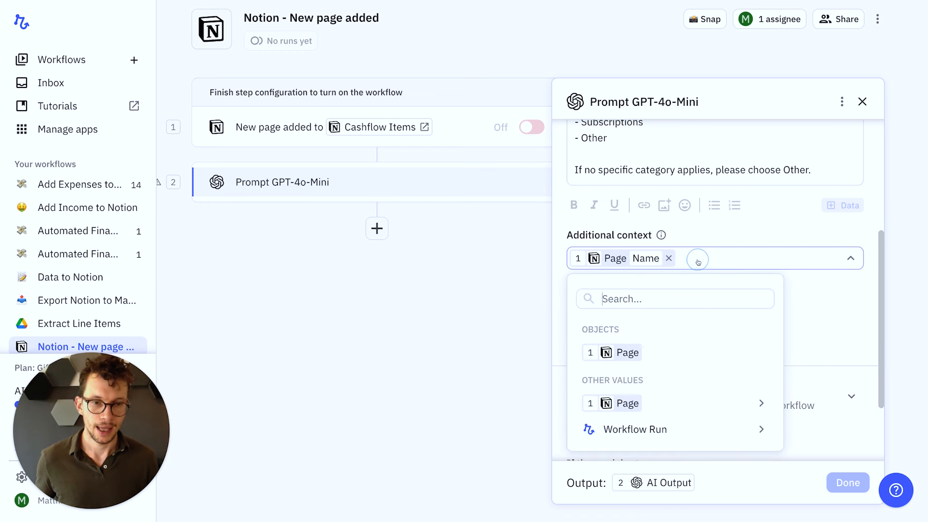
{"action": "left_click", "coordinate": [825, 333]}
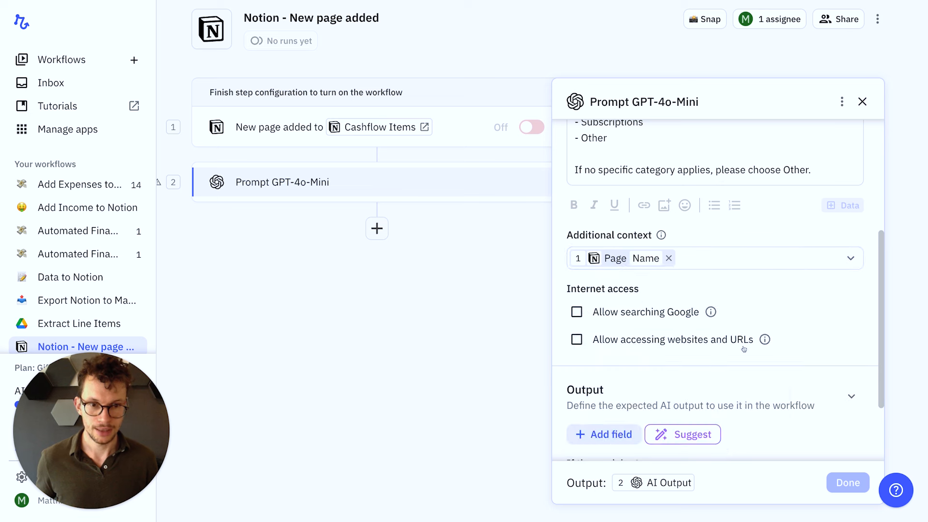
Define a required text output field named Category for the AI prompt and finish the step's setup.
{"action": "scroll", "coordinate": [617, 292], "scroll_direction": "down", "scroll_amount": 3}
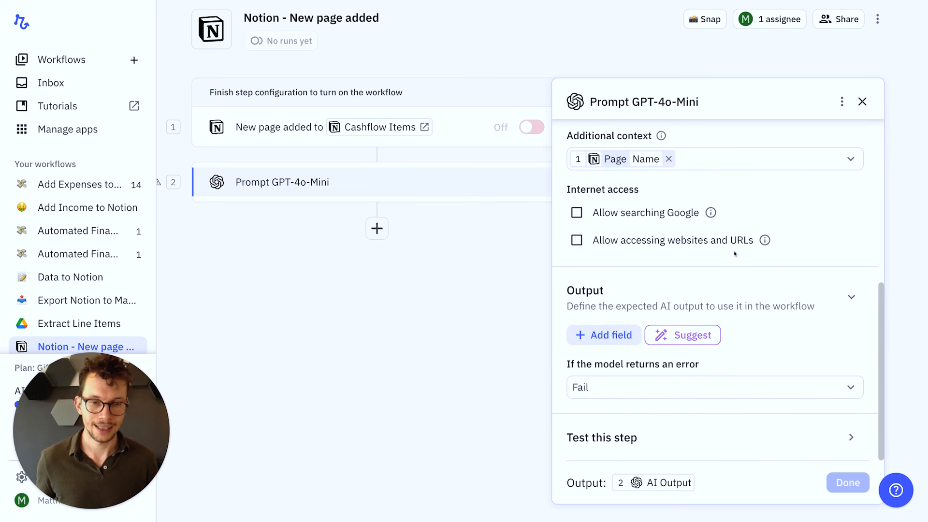
{"action": "left_click", "coordinate": [613, 337]}
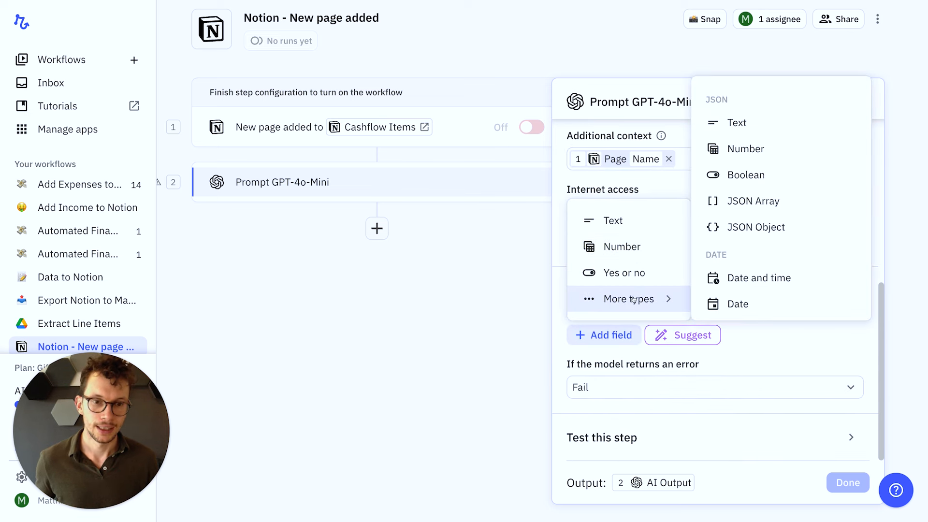
{"action": "left_click", "coordinate": [615, 221]}
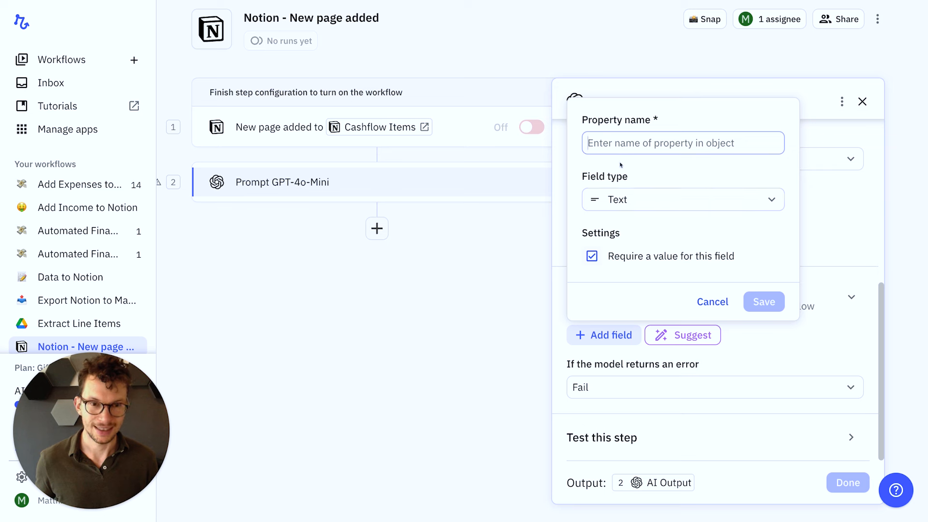
{"action": "type", "text": "C"}
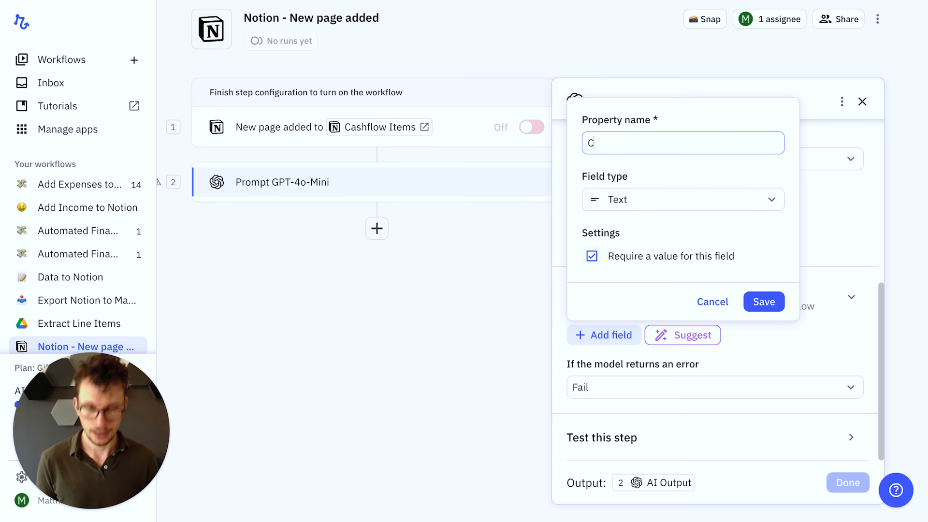
{"action": "type", "text": "ategory"}
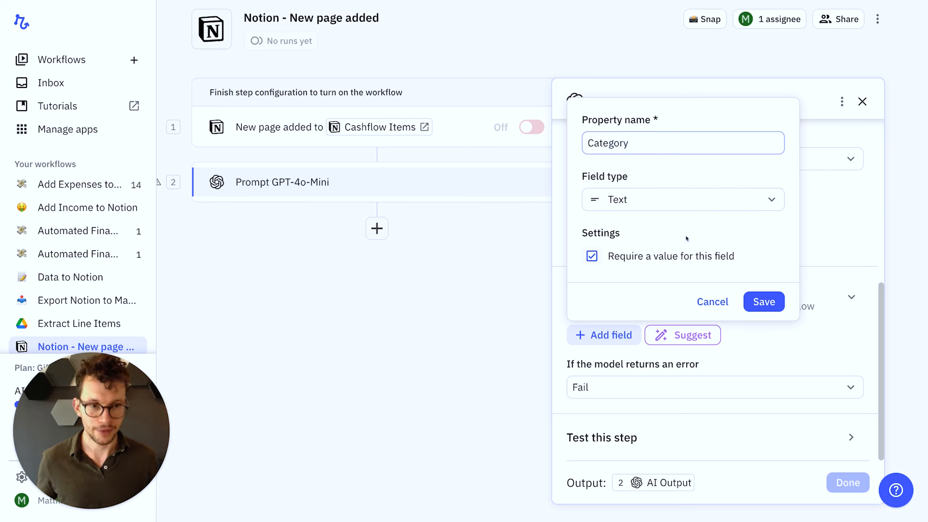
{"action": "left_click", "coordinate": [764, 302]}
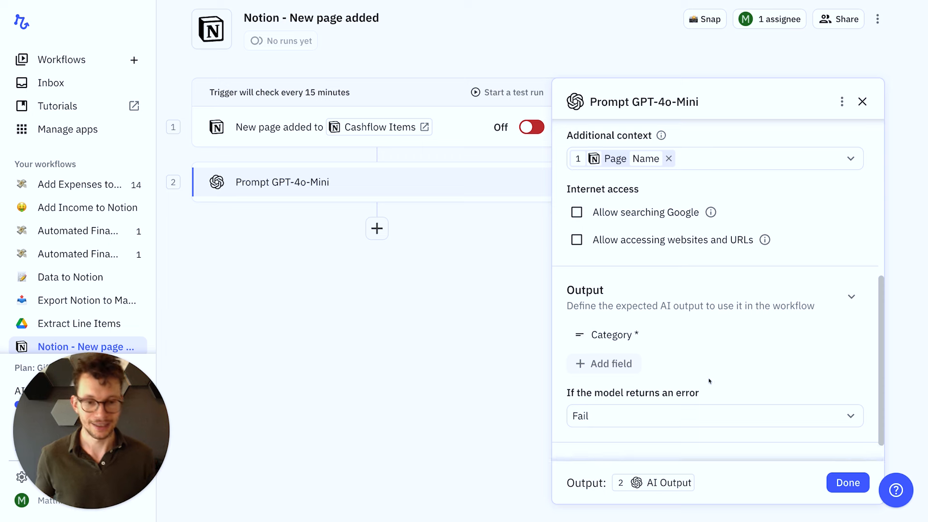
{"action": "scroll", "coordinate": [725, 387], "scroll_direction": "down", "scroll_amount": 1}
{"action": "left_click", "coordinate": [836, 479]}
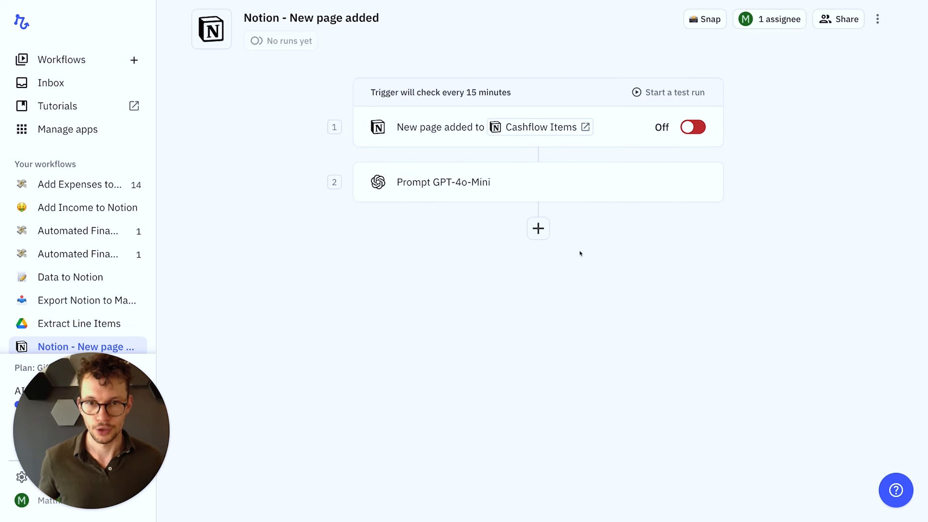
Add a Notion Update page step after the AI prompt, targeting the trigger's page.
{"action": "left_click", "coordinate": [538, 196]}
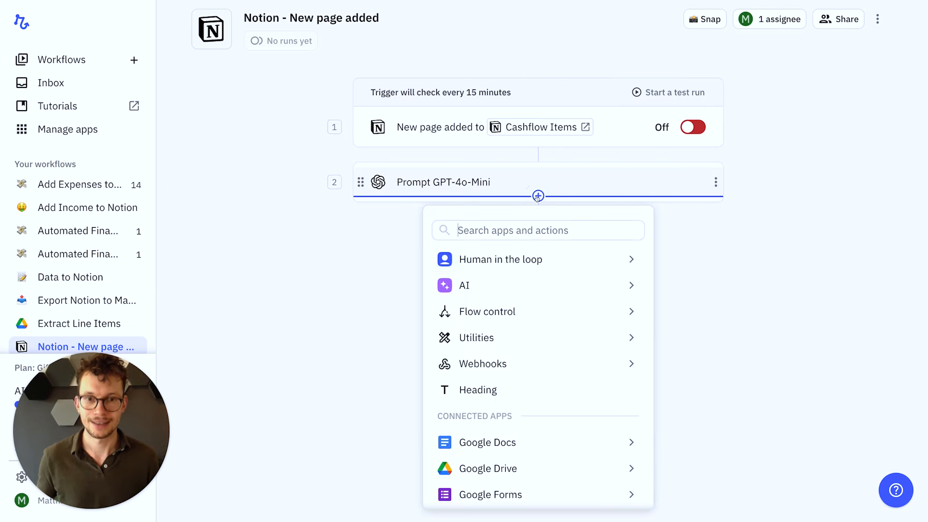
{"action": "mouse_move", "coordinate": [510, 281]}
{"action": "type", "text": "notion"}
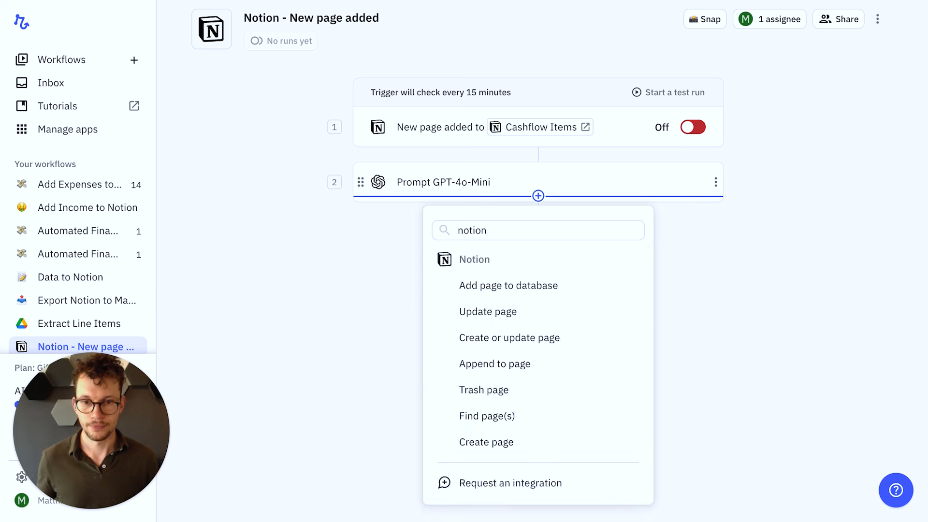
{"action": "left_click", "coordinate": [503, 317]}
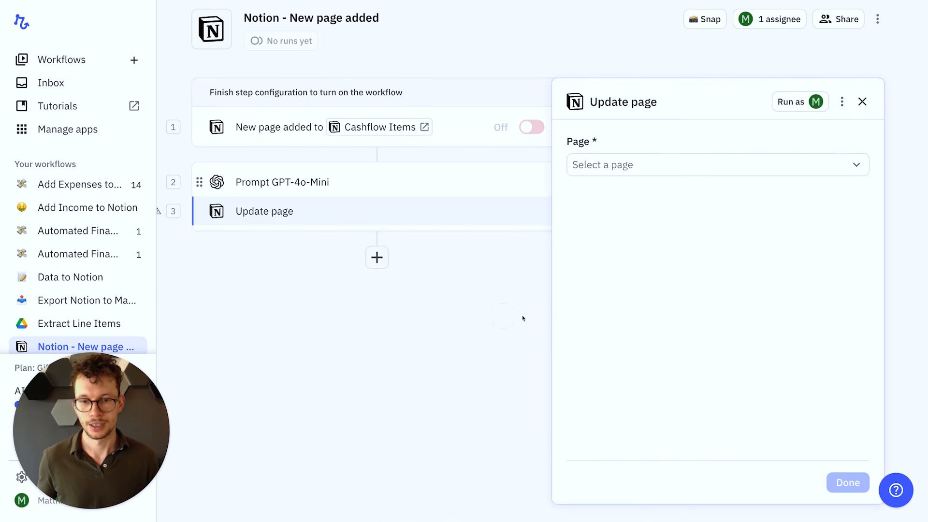
{"action": "left_click", "coordinate": [605, 165]}
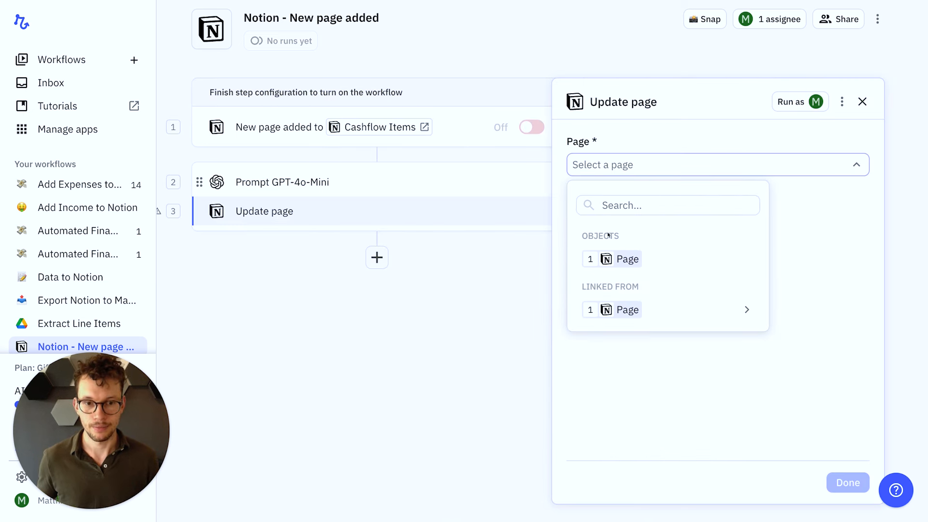
{"action": "left_click", "coordinate": [612, 255]}
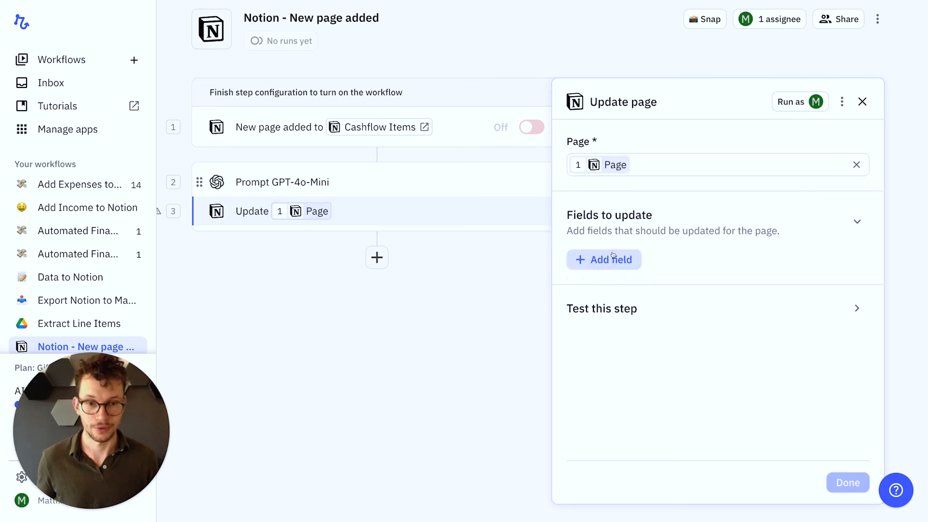
Add the Category field to the page update, fill it with the AI output's Category, and finish the step's setup.
{"action": "left_click", "coordinate": [614, 269]}
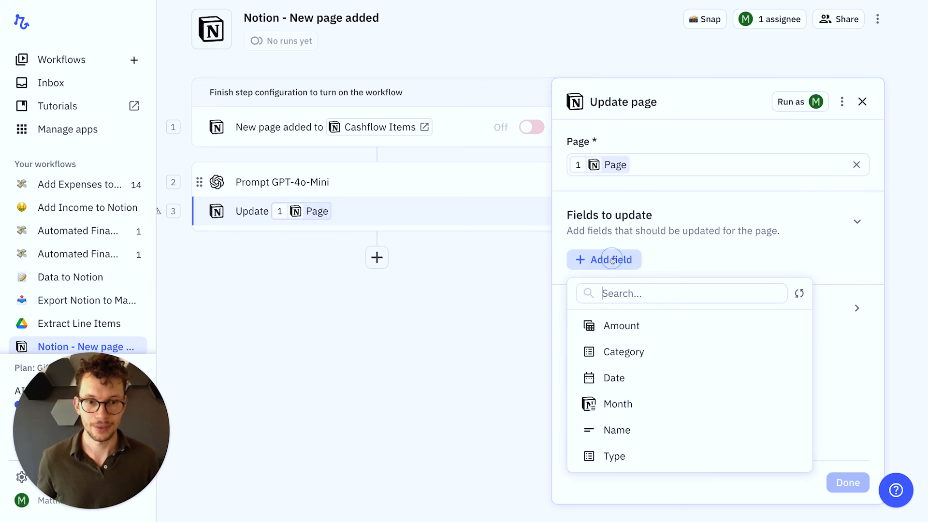
{"action": "left_click", "coordinate": [626, 351]}
{"action": "left_click", "coordinate": [619, 283]}
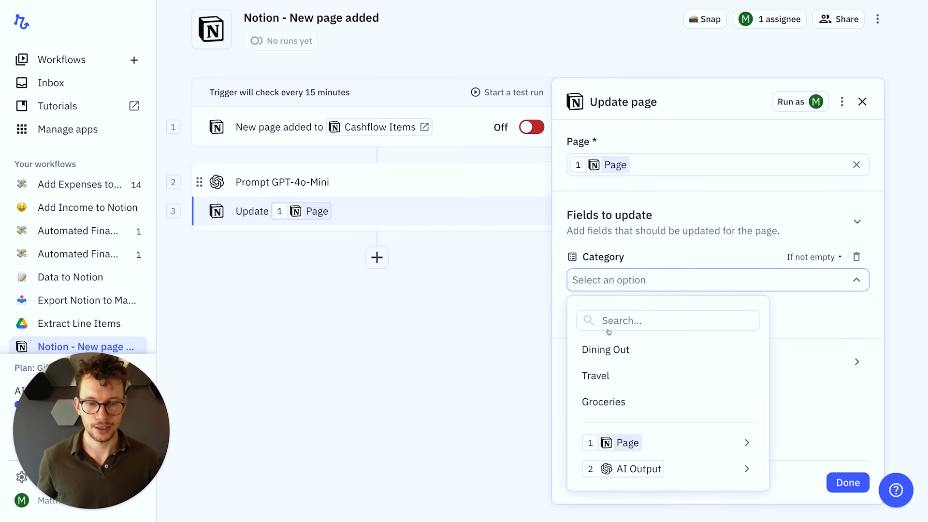
{"action": "mouse_move", "coordinate": [640, 470]}
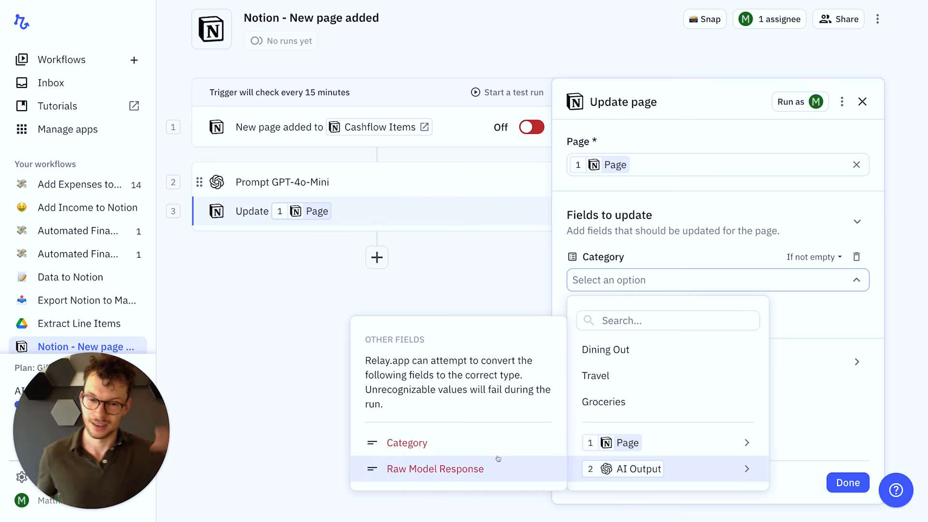
{"action": "left_click", "coordinate": [439, 445]}
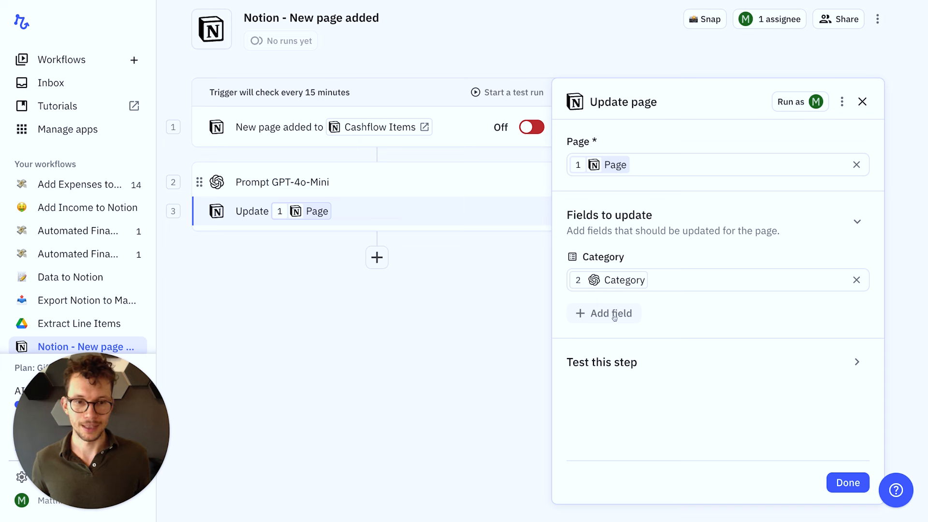
{"action": "left_click", "coordinate": [851, 483]}
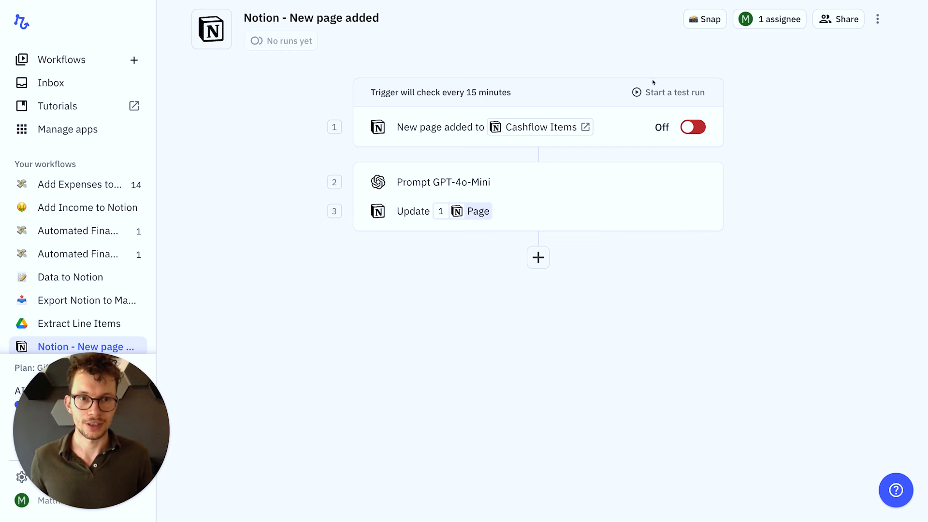
Create a test run of the workflow with the first Sample Credit Card Expense page and start it.
{"action": "left_click", "coordinate": [656, 92]}
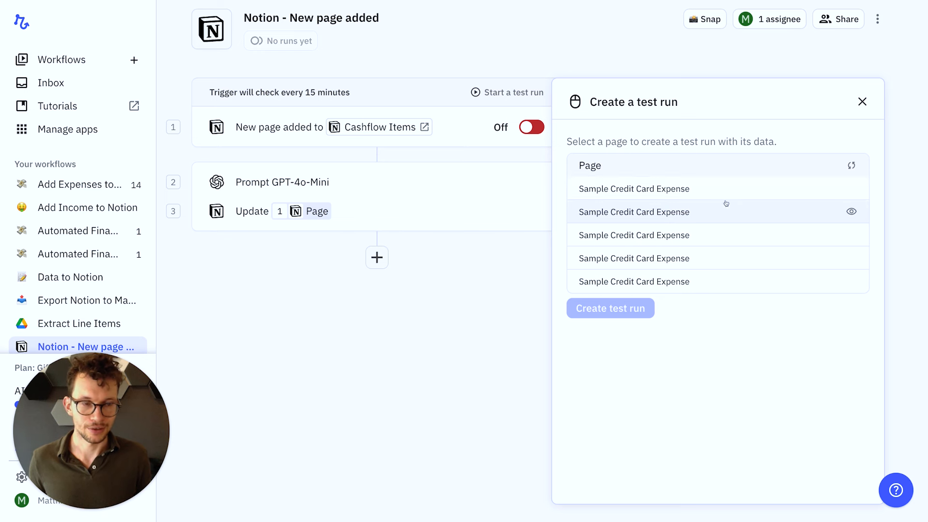
{"action": "left_click", "coordinate": [618, 189]}
{"action": "left_click", "coordinate": [596, 309]}
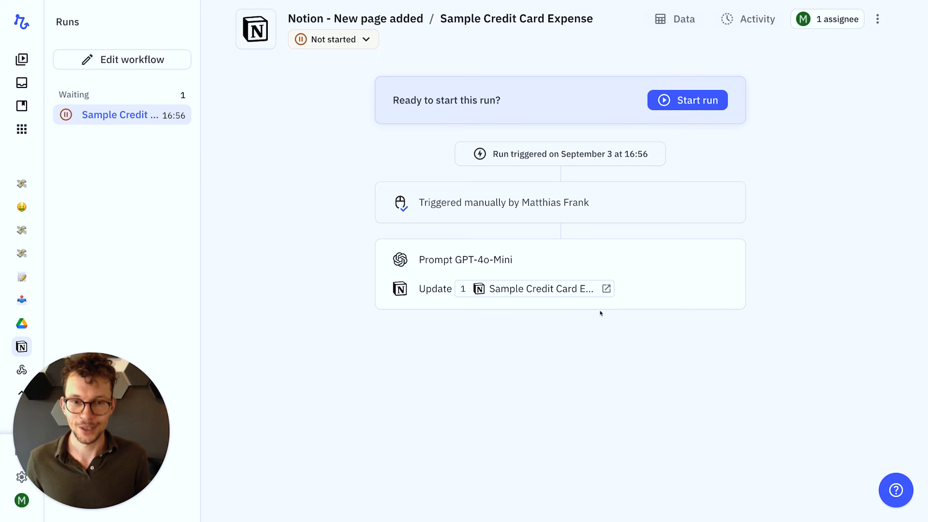
{"action": "left_click", "coordinate": [685, 100]}
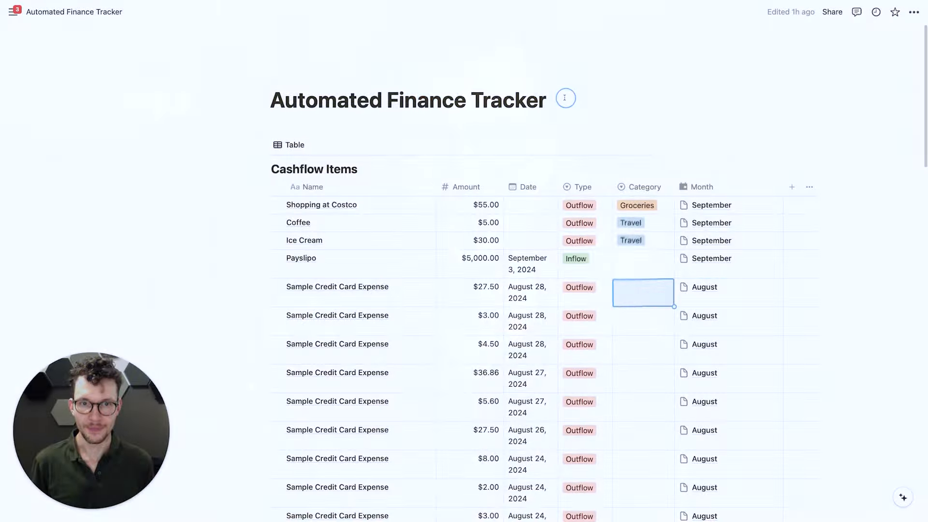
In Notion's Automated Finance Tracker, turn the inline Cashflow Items, Months and Year databases into pages.
{"action": "left_click", "coordinate": [259, 147]}
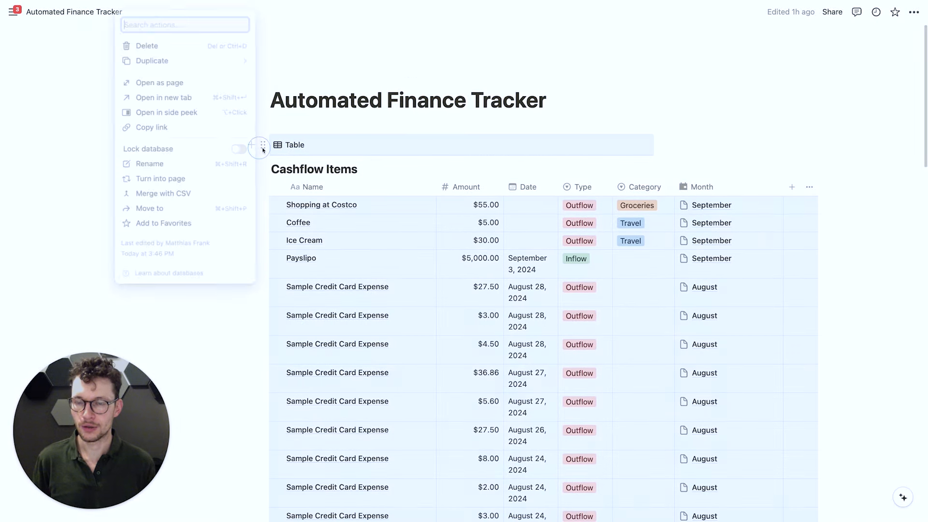
{"action": "left_click", "coordinate": [196, 180]}
{"action": "scroll", "coordinate": [227, 186], "scroll_direction": "down", "scroll_amount": 2}
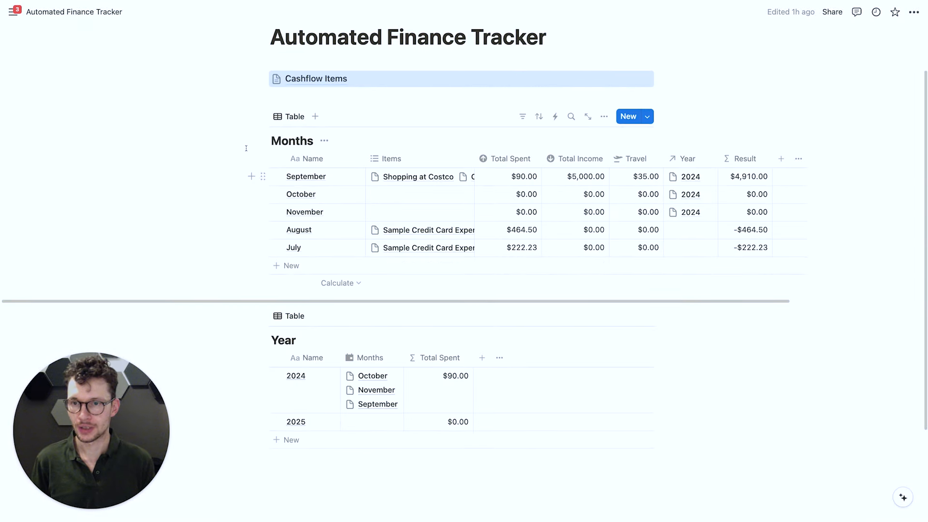
{"action": "left_click", "coordinate": [262, 116]}
{"action": "left_click", "coordinate": [199, 180]}
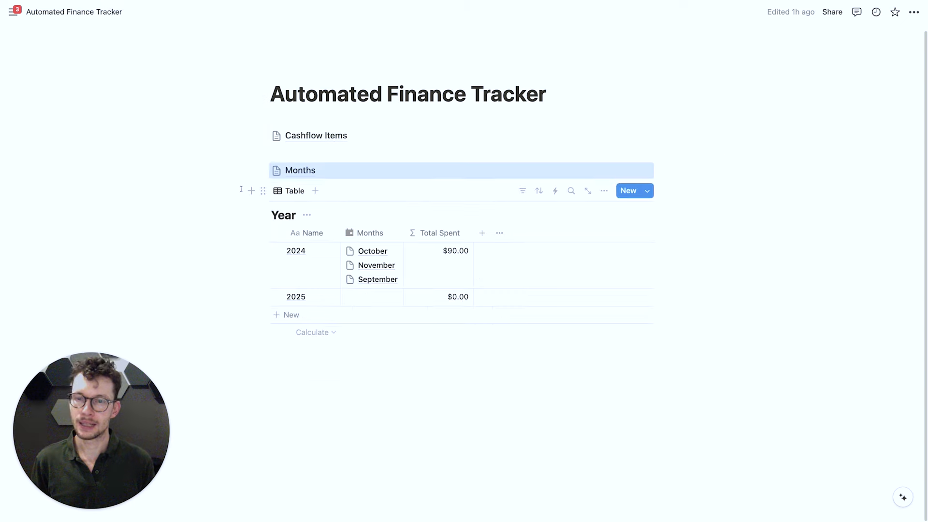
{"action": "left_click", "coordinate": [263, 191]}
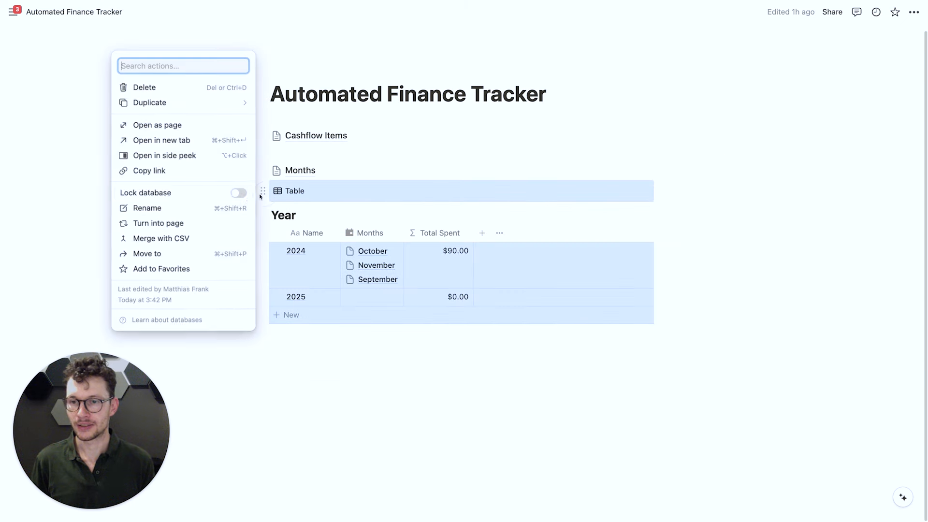
{"action": "left_click", "coordinate": [229, 223]}
Move the Months and Year pages up so they sit directly below Cashflow Items without gaps.
{"action": "left_click_drag", "start_coordinate": [265, 176], "coordinate": [273, 159]}
{"action": "left_click_drag", "start_coordinate": [269, 192], "coordinate": [281, 177]}
{"action": "left_click", "coordinate": [292, 196]}
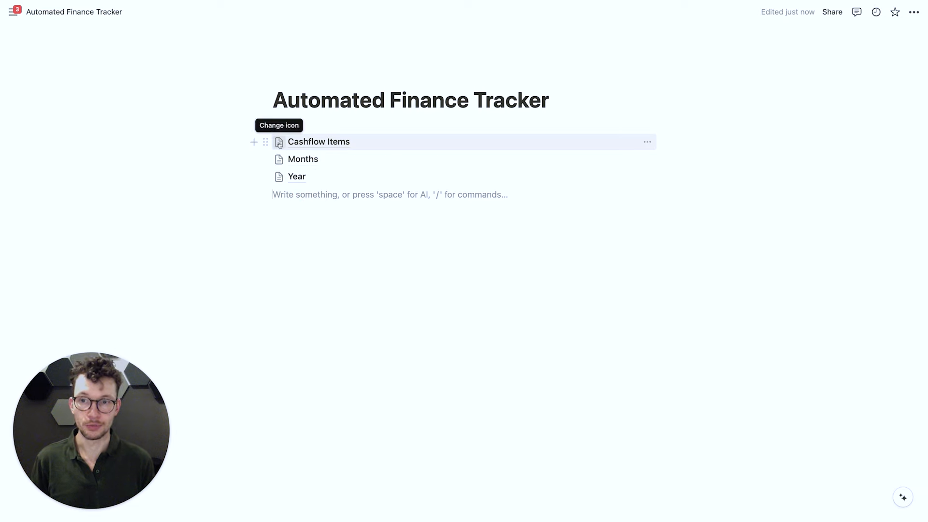
Give the Cashflow Items page the bulleted list icon and the Months page the recently used calendar icon.
{"action": "left_click", "coordinate": [279, 141]}
{"action": "left_click", "coordinate": [218, 162]}
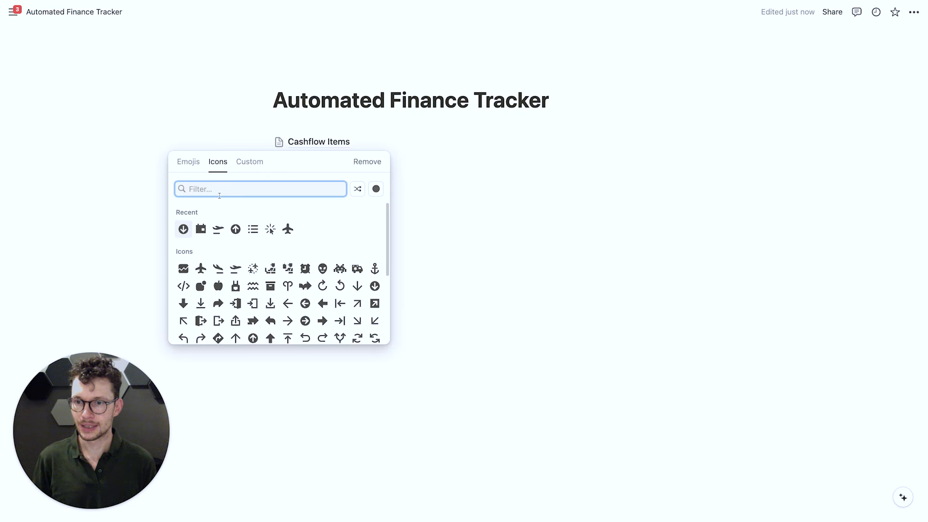
{"action": "left_click", "coordinate": [253, 229]}
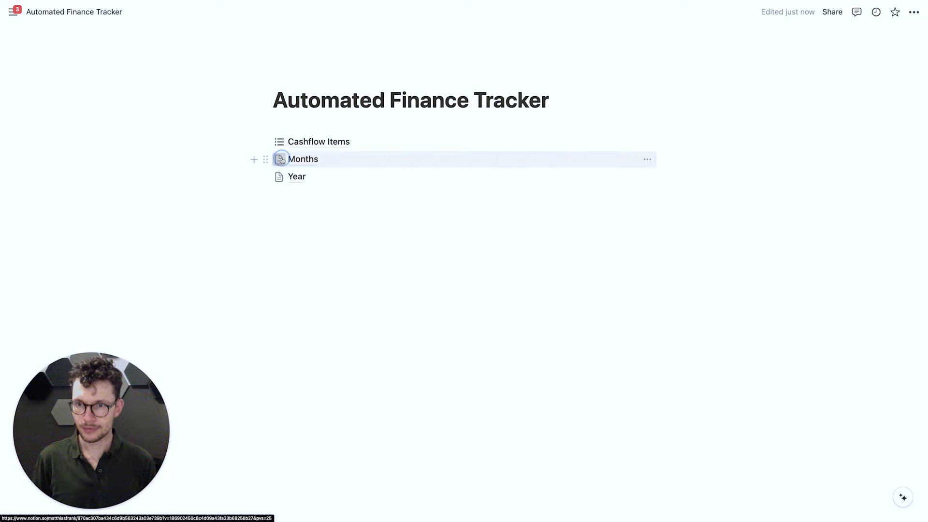
{"action": "left_click", "coordinate": [279, 159]}
{"action": "left_click", "coordinate": [217, 179]}
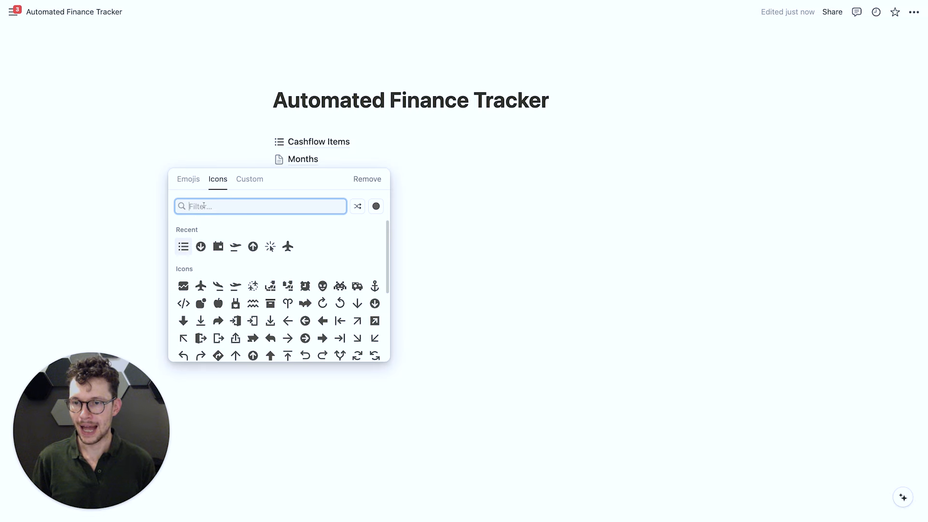
{"action": "left_click", "coordinate": [217, 246]}
Find an icon for the Year page by filtering for "cal" and assign the plain calendar icon.
{"action": "left_click", "coordinate": [278, 176]}
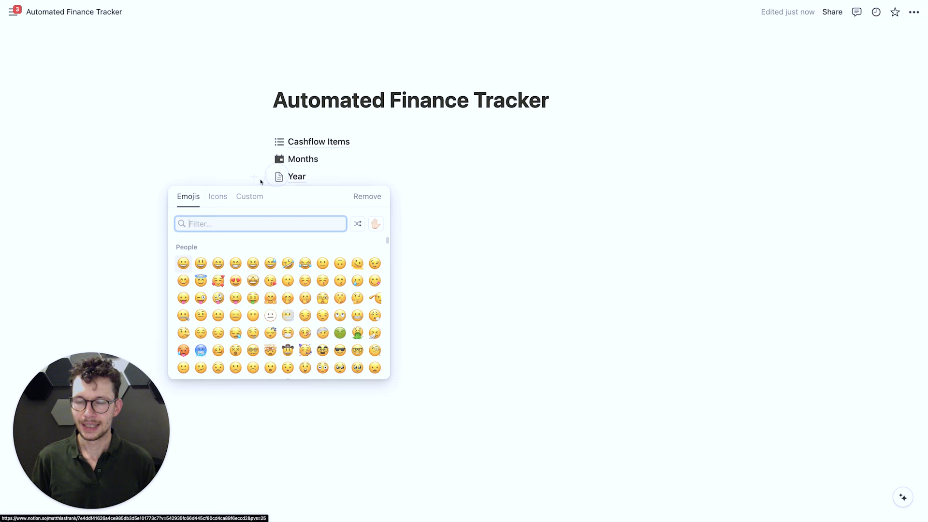
{"action": "left_click", "coordinate": [218, 196]}
{"action": "type", "text": "cal"}
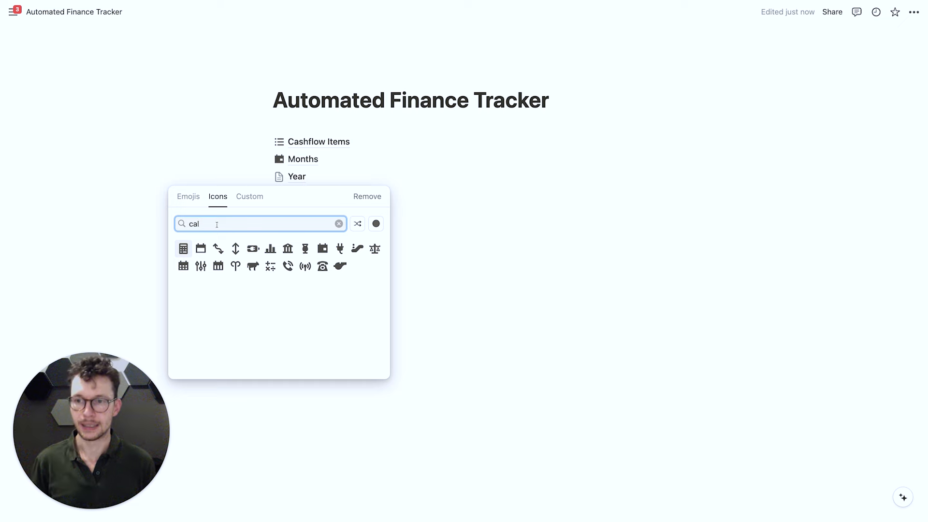
{"action": "left_click", "coordinate": [203, 249]}
Insert several blank lines between the page title and the Cashflow Items page.
{"action": "left_click", "coordinate": [304, 125]}
{"action": "key", "text": "Return"}
{"action": "key", "text": "Return"}
{"action": "key", "text": "Return"}
{"action": "key", "text": "Return"}
{"action": "key", "text": "Return"}
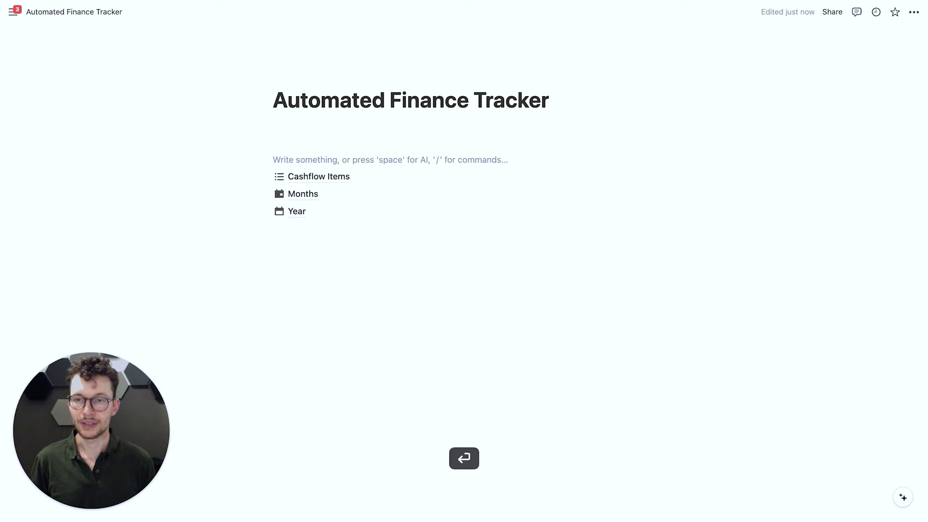
{"action": "key", "text": "Return"}
Create a toggle with the bold title "Backend" and move the Cashflow Items, Months and Year pages into it.
{"action": "type", "text": "/tog"}
{"action": "key", "text": "Return"}
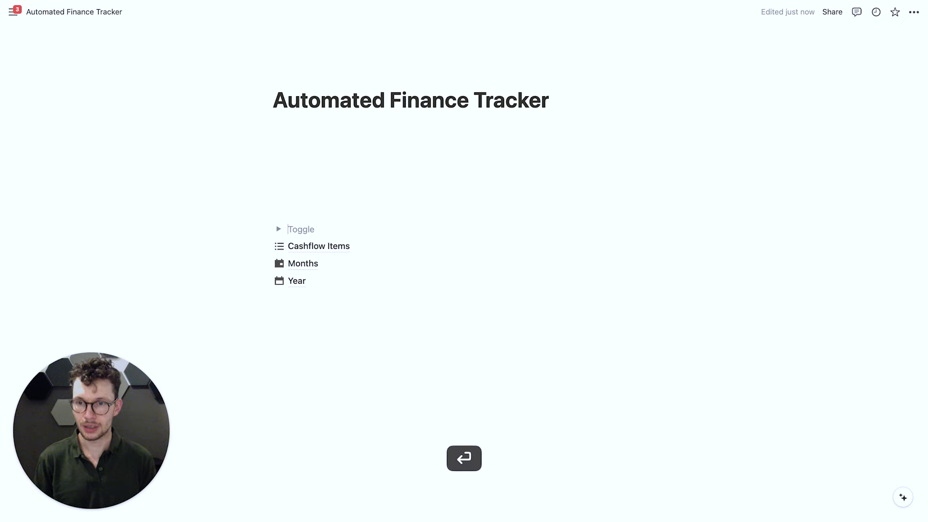
{"action": "key", "text": "super+b"}
{"action": "type", "text": "Backend"}
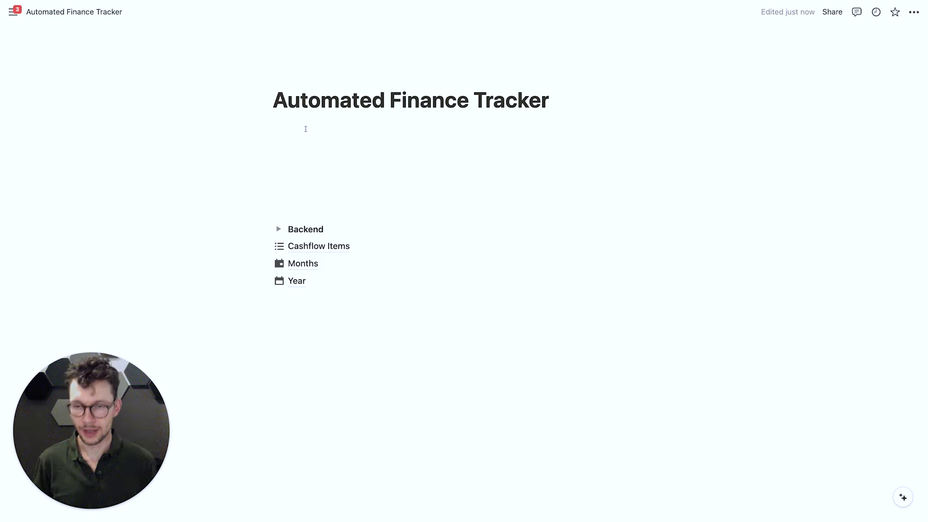
{"action": "left_click_drag", "start_coordinate": [231, 244], "coordinate": [289, 278]}
{"action": "left_click_drag", "start_coordinate": [265, 246], "coordinate": [294, 227]}
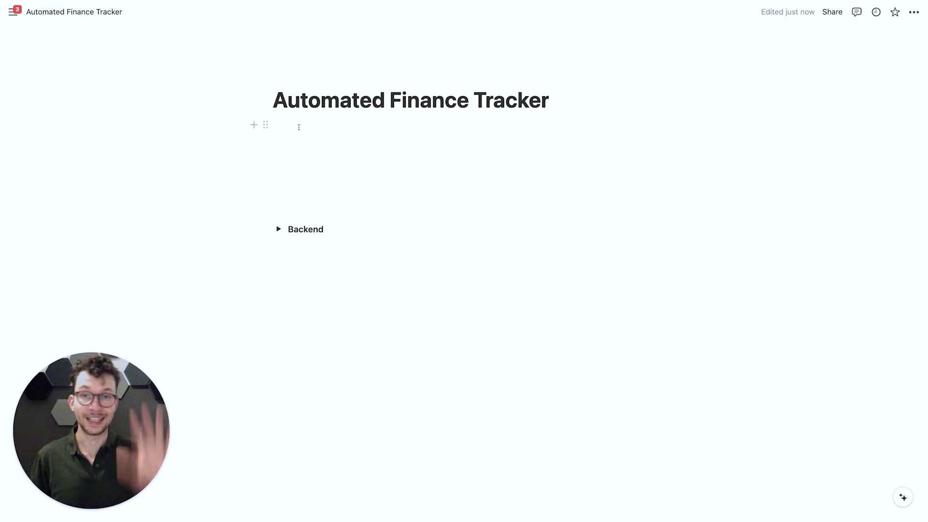
Add three more blank lines above the Backend toggle.
{"action": "key", "text": "Return"}
{"action": "key", "text": "Return"}
{"action": "key", "text": "Return"}
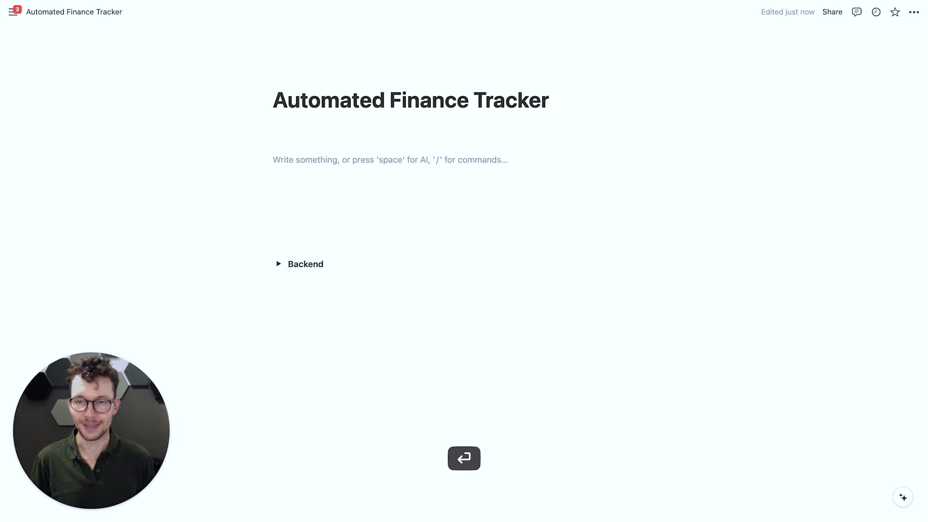
Switch the page to full width and insert three further blank lines above the Backend toggle.
{"action": "left_click", "coordinate": [913, 12]}
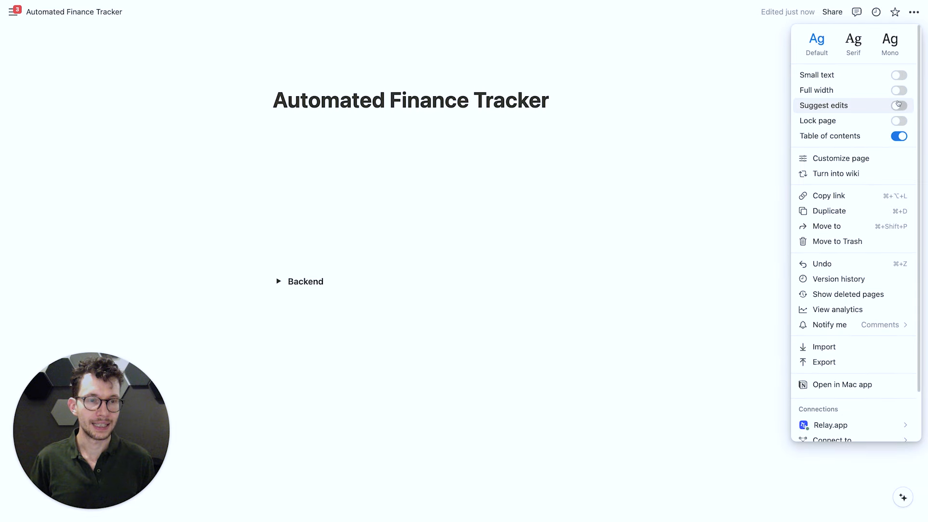
{"action": "left_click", "coordinate": [901, 91]}
{"action": "left_click", "coordinate": [441, 189]}
{"action": "left_click", "coordinate": [234, 153]}
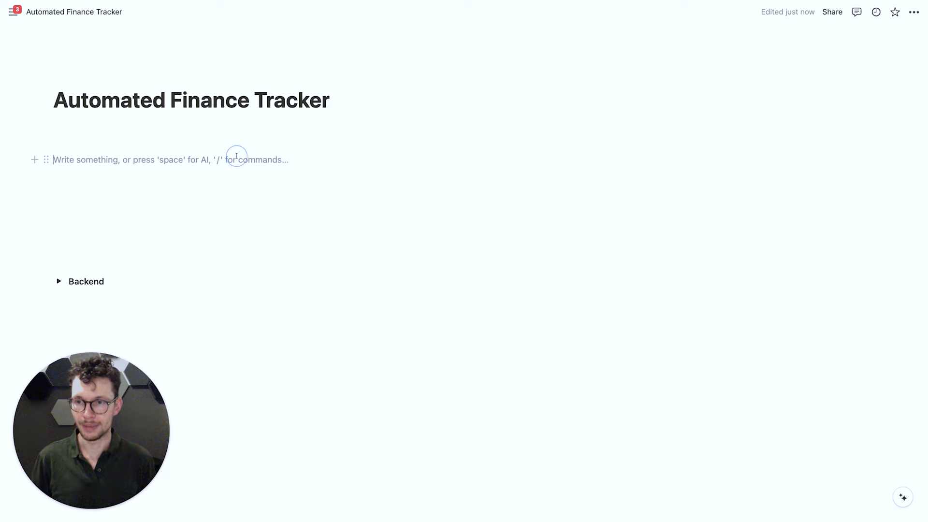
{"action": "key", "text": "Return"}
{"action": "key", "text": "Return"}
{"action": "key", "text": "Return"}
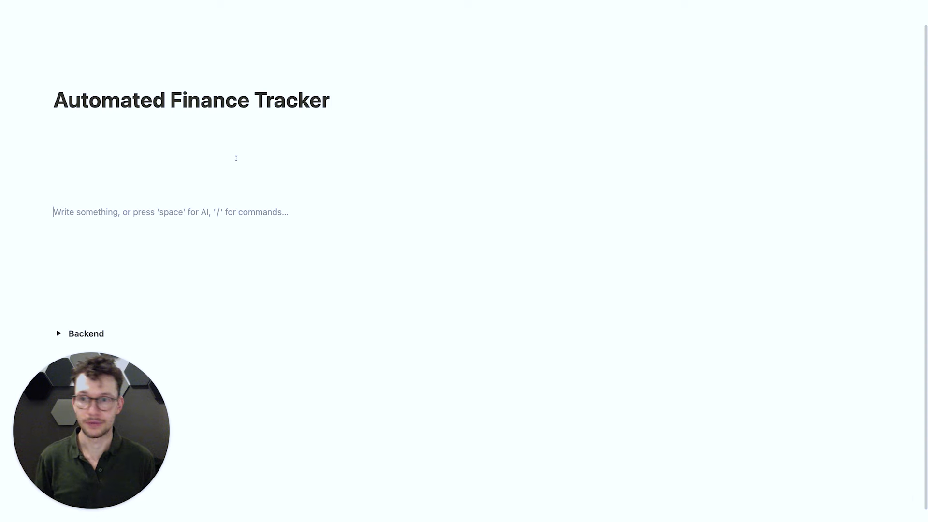
Insert a two-column layout in the blank area below the page title.
{"action": "left_click", "coordinate": [207, 150]}
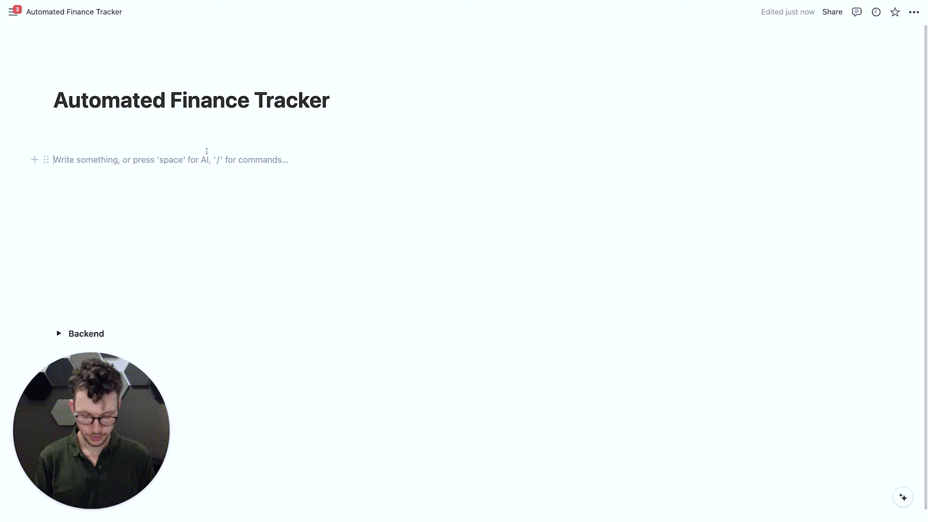
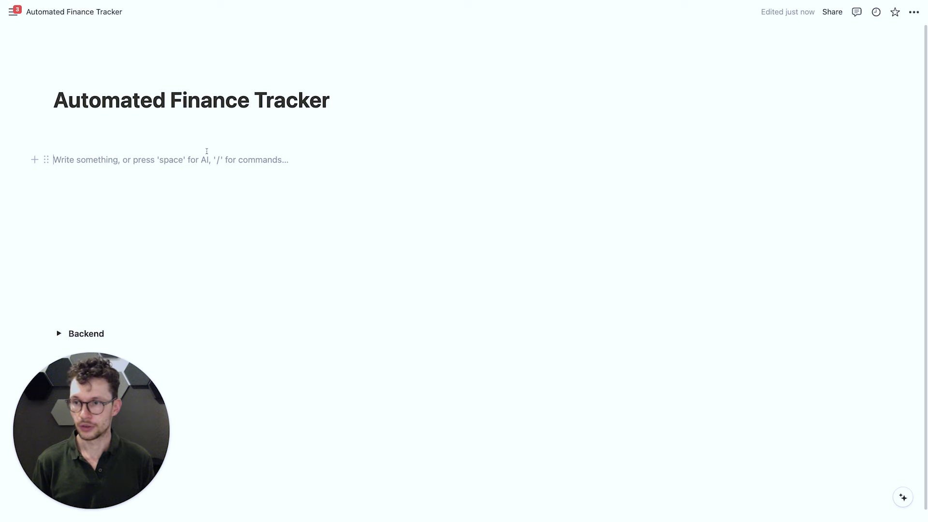
{"action": "type", "text": "/col"}
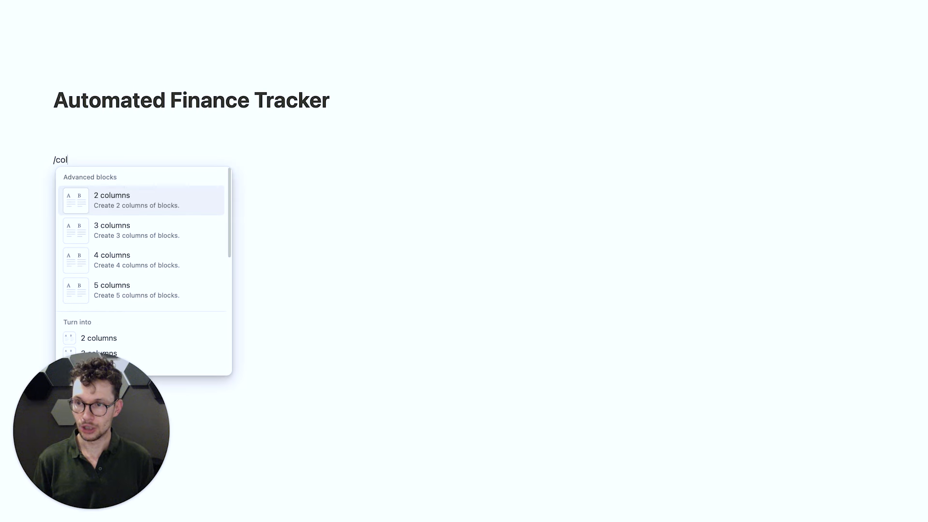
{"action": "type", "text": "2"}
{"action": "key", "text": "Return"}
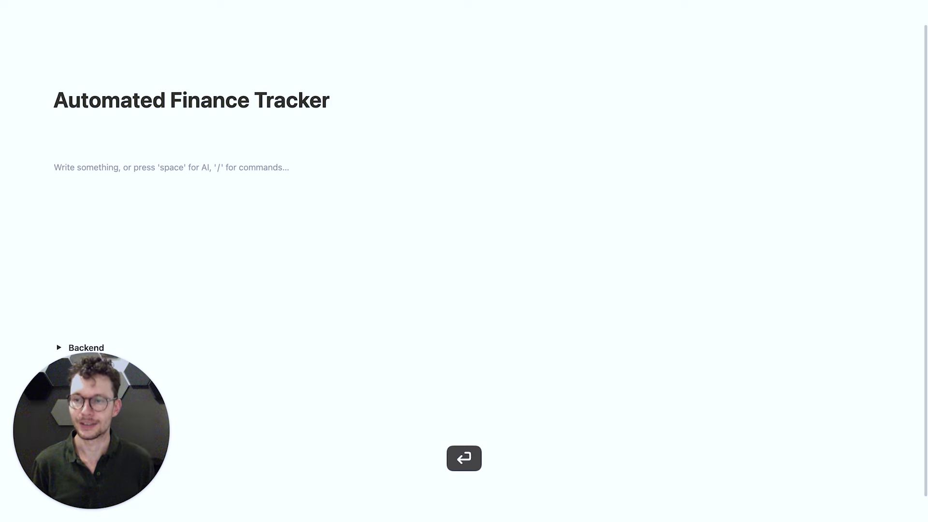
Add the heading "Last Expenses" to the first column and the Heading 2 "Current Finance Status" to the second column.
{"action": "type", "text": "/h"}
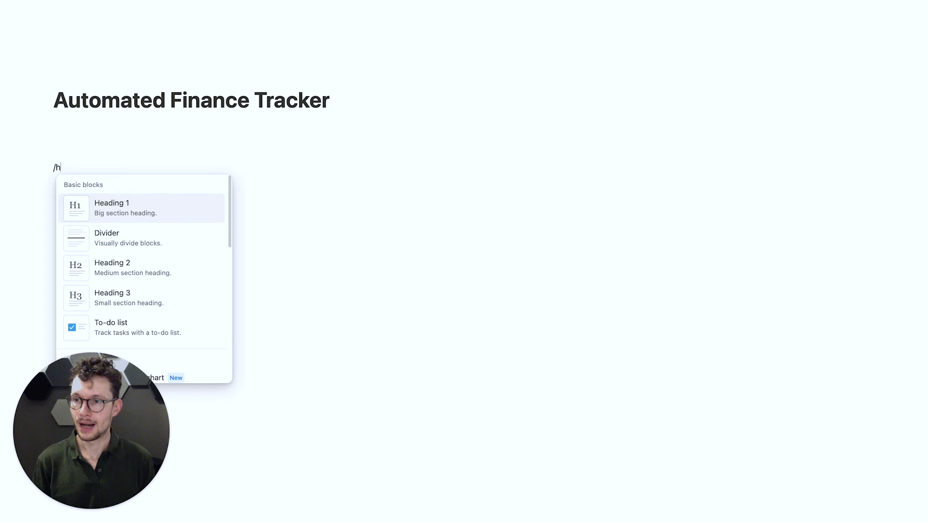
{"action": "type", "text": "3"}
{"action": "key", "text": "Return"}
{"action": "type", "text": "Last Expenses"}
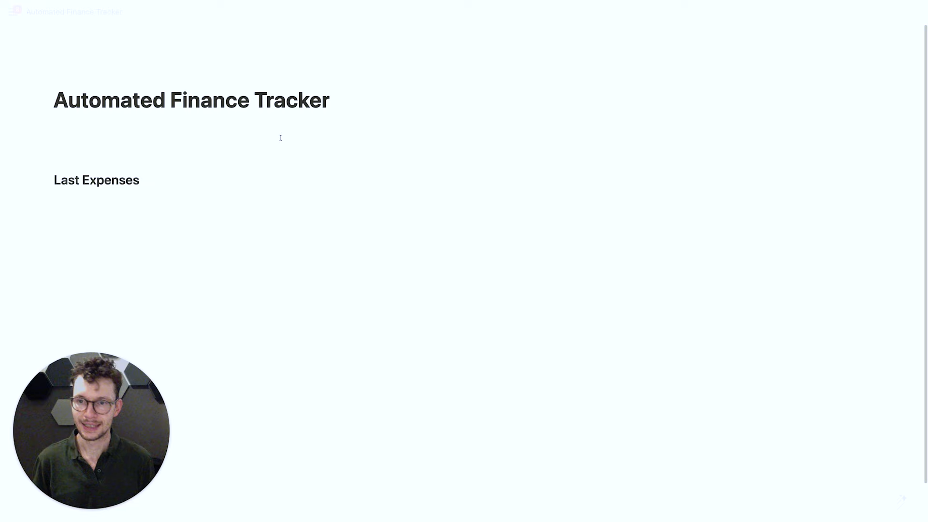
{"action": "left_click", "coordinate": [425, 167]}
{"action": "type", "text": "/h2"}
{"action": "key", "text": "Return"}
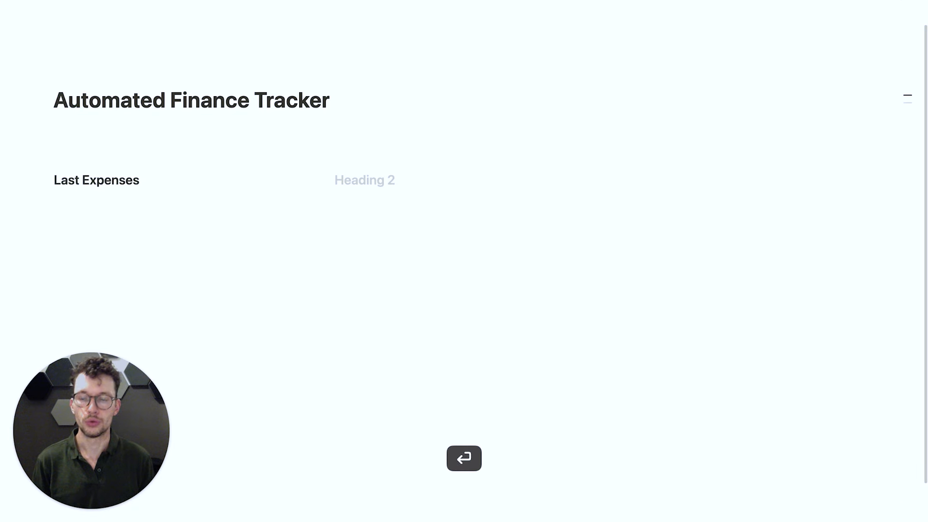
{"action": "type", "text": "Current Finance Status"}
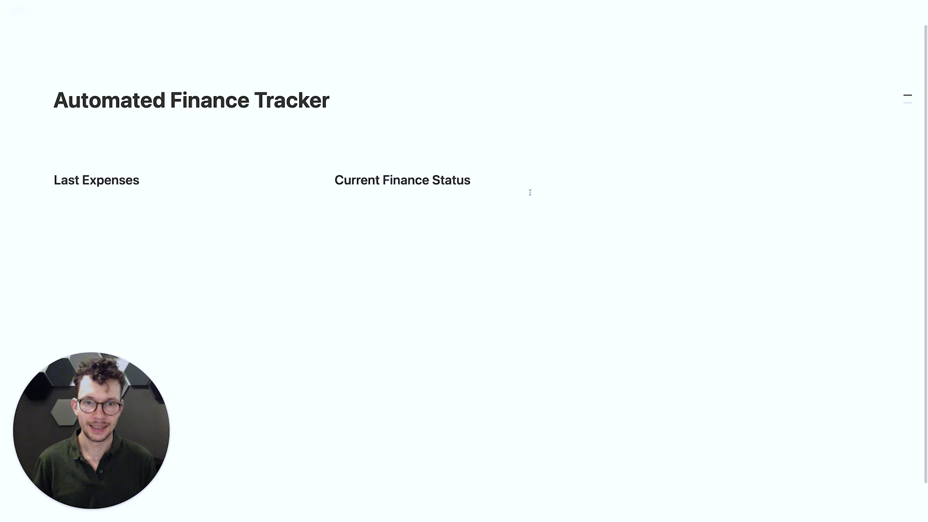
Add the Heading 2 "Analytics" to the third column.
{"action": "left_click", "coordinate": [753, 172]}
{"action": "type", "text": "/h"}
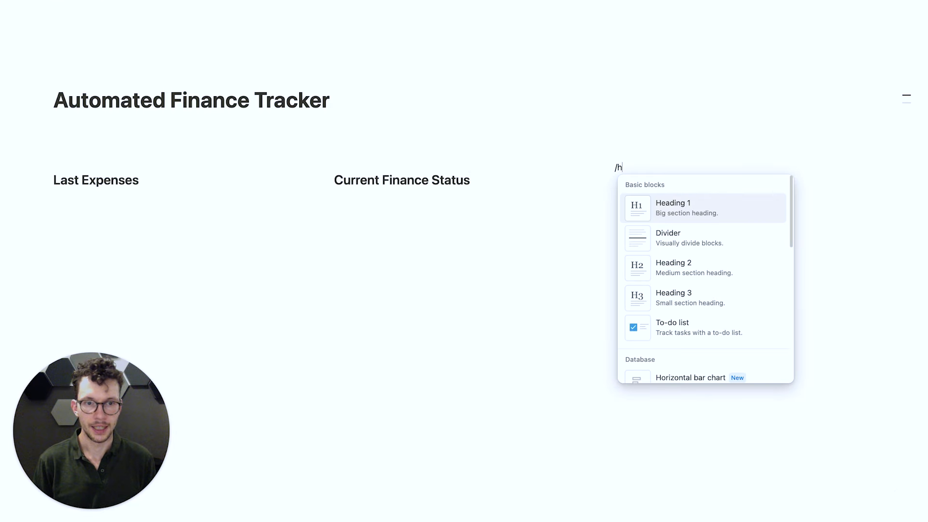
{"action": "key", "text": "Down"}
{"action": "key", "text": "Down"}
{"action": "key", "text": "Return"}
{"action": "type", "text": "Analytics"}
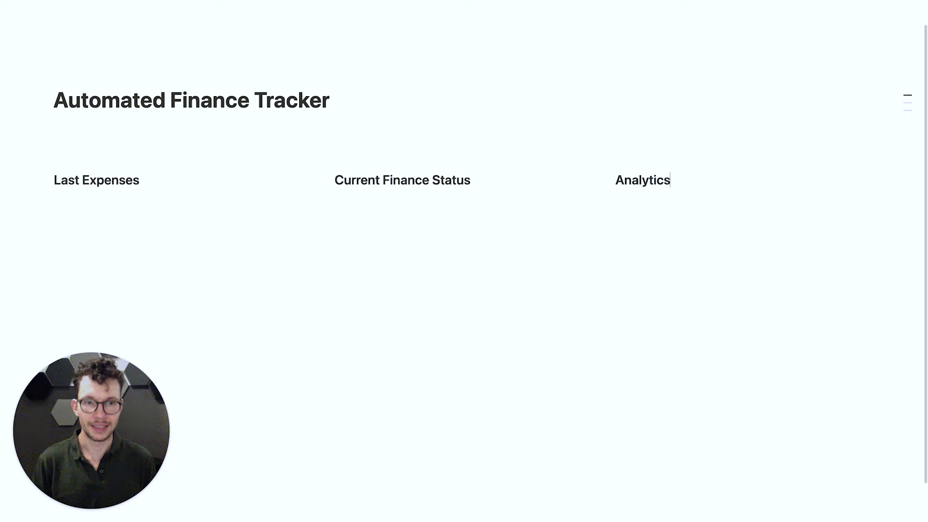
Insert a divider under the Last Expenses heading and place duplicates of it under the Current Finance Status and Analytics headings.
{"action": "left_click", "coordinate": [227, 184]}
{"action": "key", "text": "Return"}
{"action": "type", "text": "/div"}
{"action": "key", "text": "Return"}
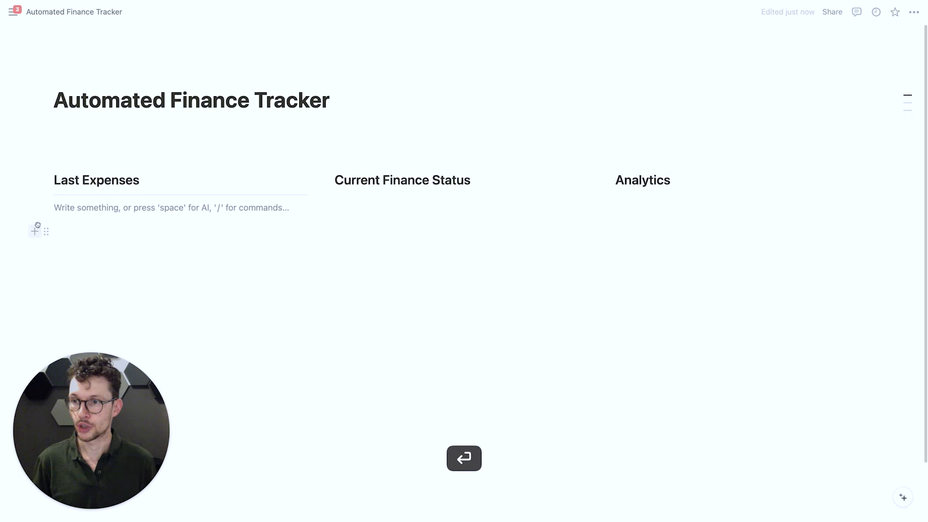
{"action": "left_click", "coordinate": [46, 195]}
{"action": "key", "text": "super+d"}
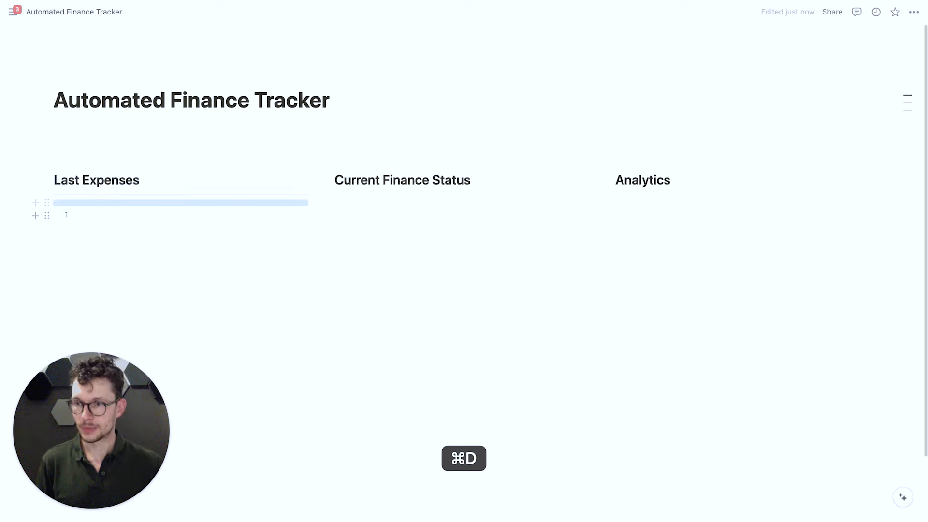
{"action": "left_click_drag", "start_coordinate": [47, 203], "coordinate": [631, 186]}
{"action": "key", "text": "super+d"}
Insert a linked view of the Cashflow Items database below the Last Expenses divider, based on its existing Table view.
{"action": "left_click", "coordinate": [93, 208]}
{"action": "scroll", "coordinate": [104, 222], "scroll_direction": "down", "scroll_amount": 1}
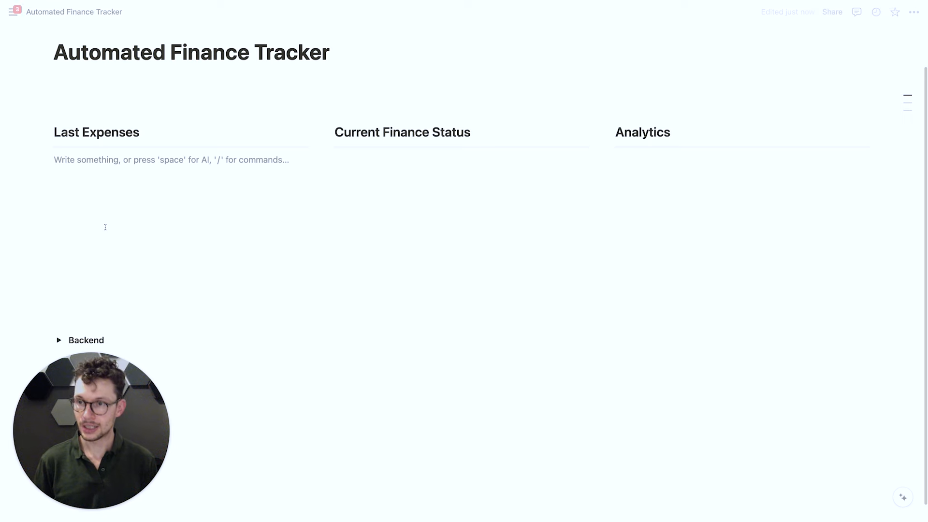
{"action": "type", "text": "/"}
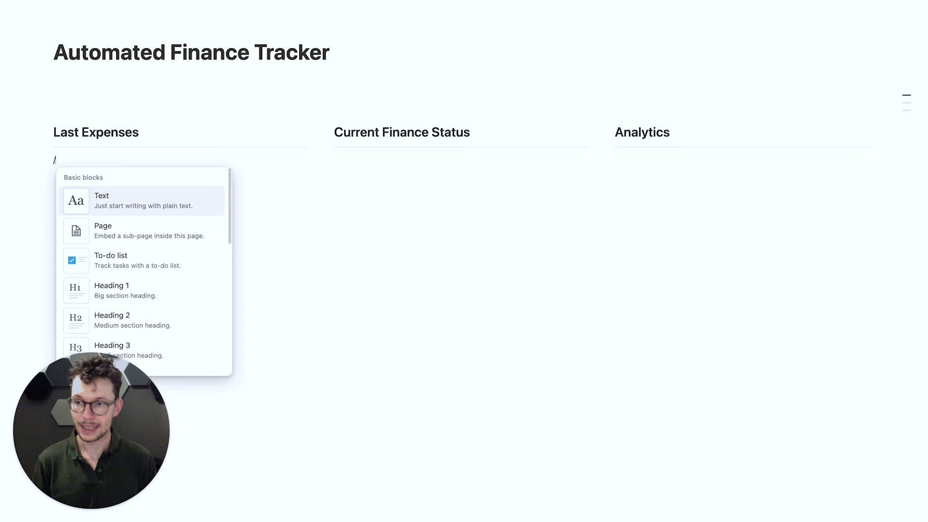
{"action": "type", "text": "linked"}
{"action": "key", "text": "Return"}
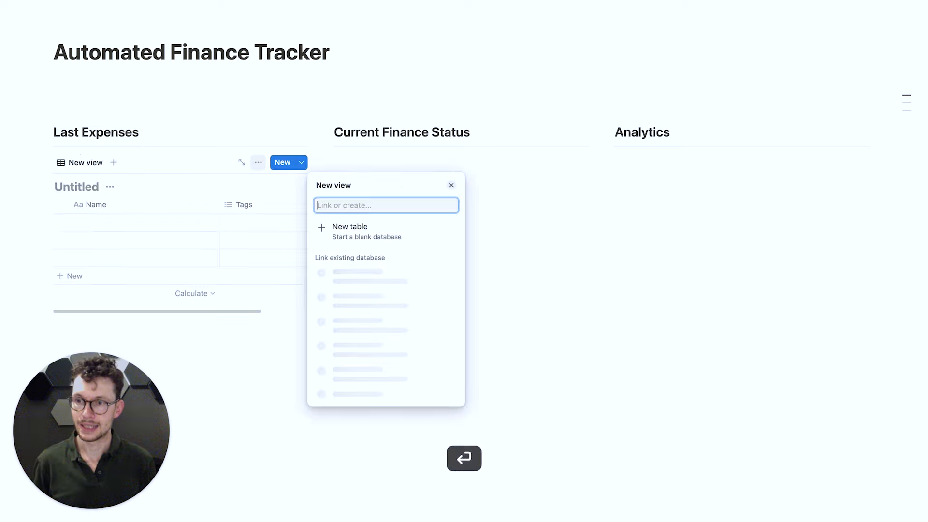
{"action": "left_click", "coordinate": [357, 324]}
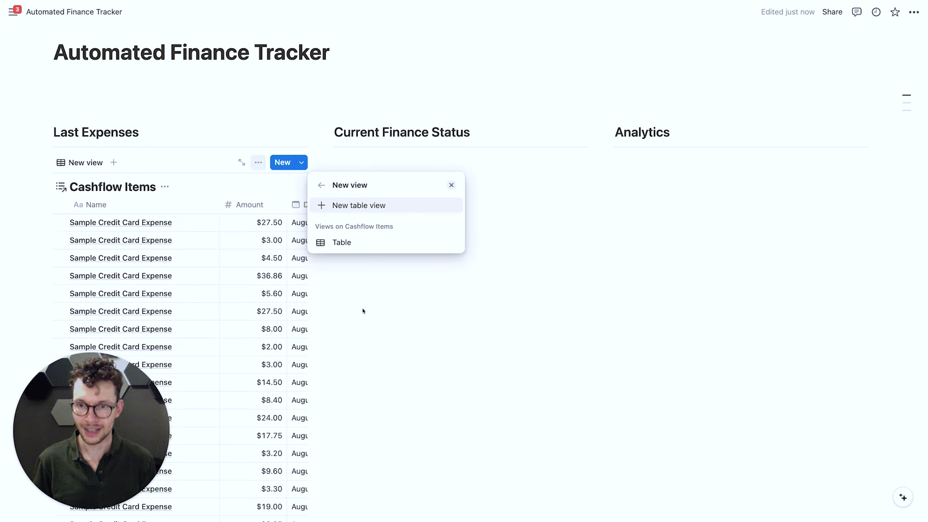
{"action": "left_click", "coordinate": [344, 243]}
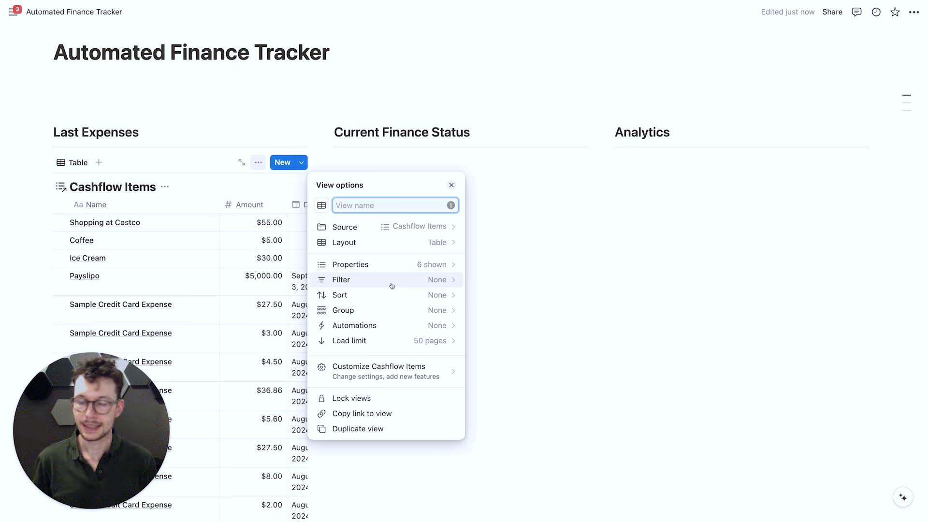
Limit the linked Cashflow Items view to loading 10 pages and sort it by Date in descending order.
{"action": "left_click", "coordinate": [378, 339]}
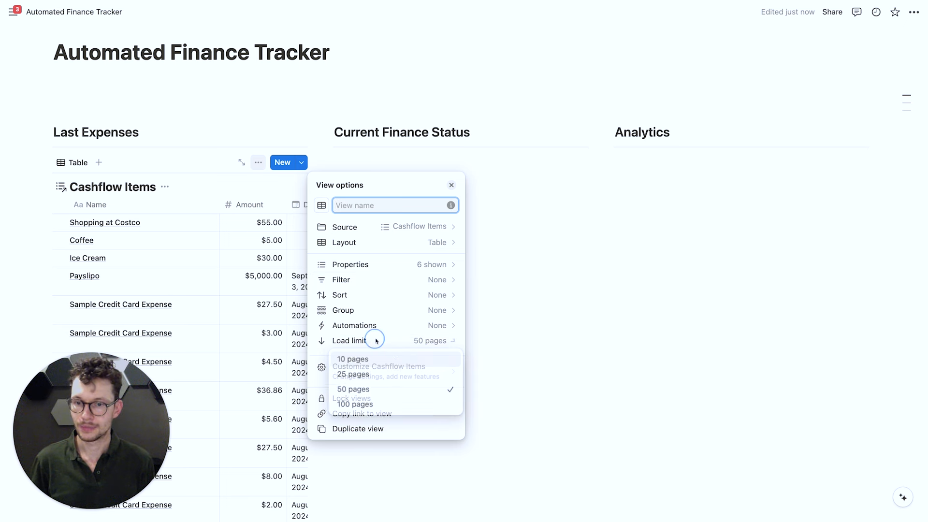
{"action": "left_click", "coordinate": [380, 360]}
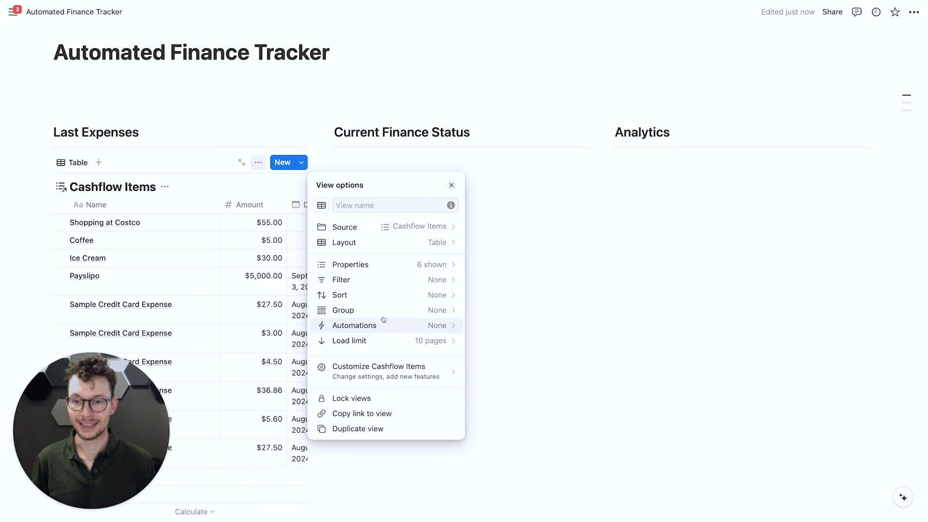
{"action": "left_click", "coordinate": [377, 294]}
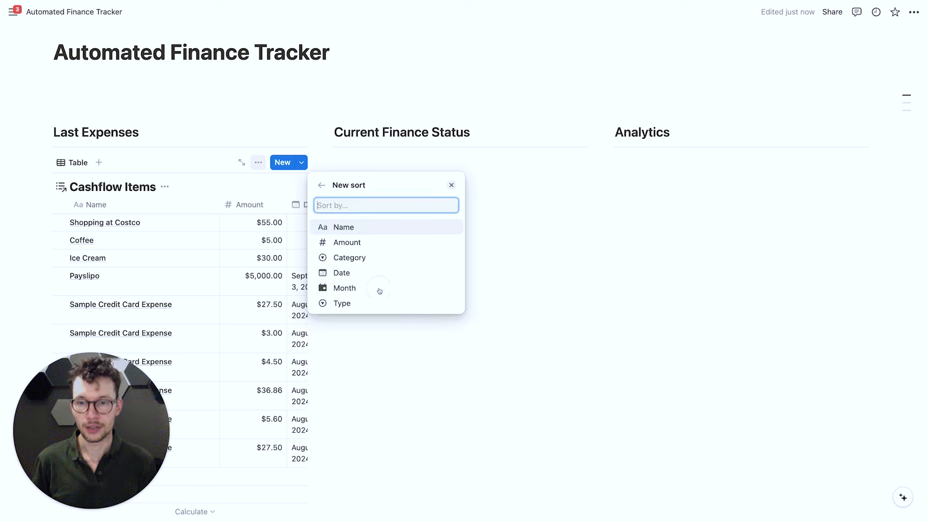
{"action": "left_click", "coordinate": [351, 273]}
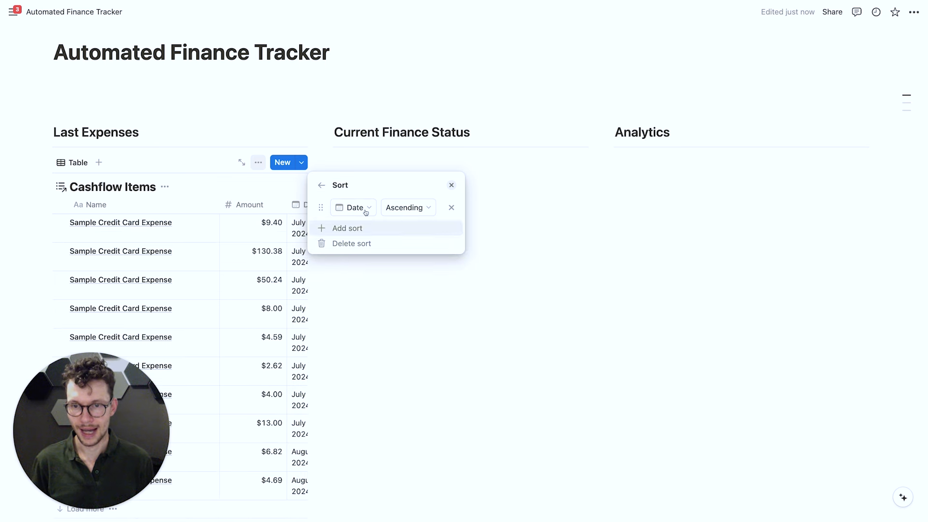
{"action": "left_click", "coordinate": [406, 207]}
{"action": "left_click", "coordinate": [389, 242]}
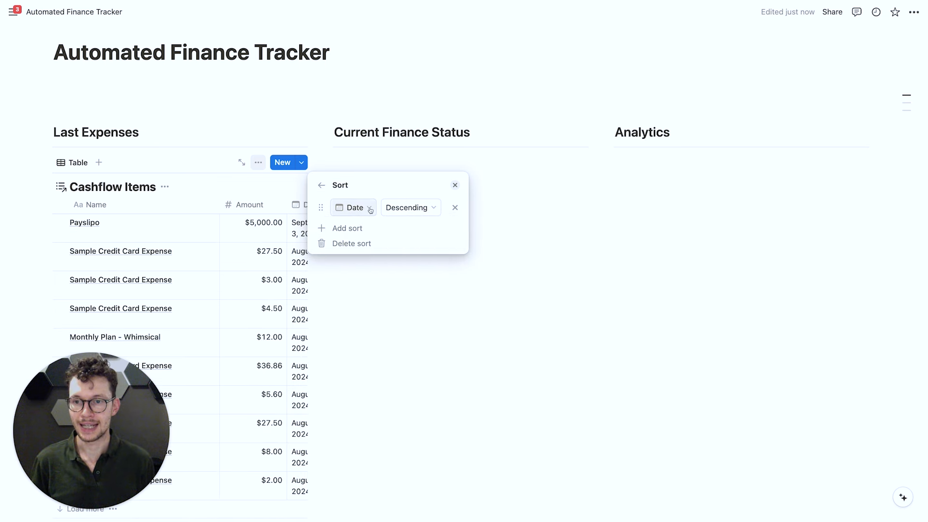
{"action": "left_click", "coordinate": [276, 133]}
Hide the Cashflow Items database title, clear the view's name and give the view the bulleted list icon.
{"action": "scroll", "coordinate": [278, 145], "scroll_direction": "down", "scroll_amount": 3}
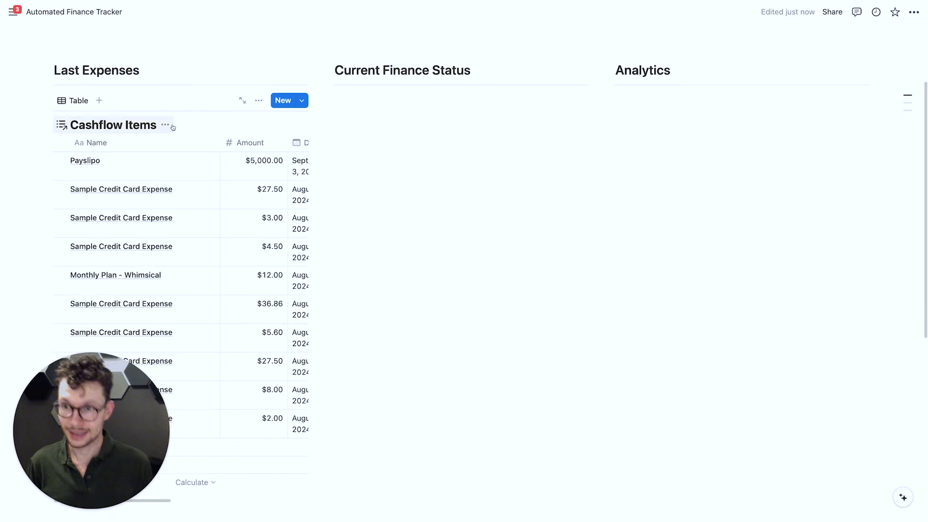
{"action": "left_click", "coordinate": [165, 125]}
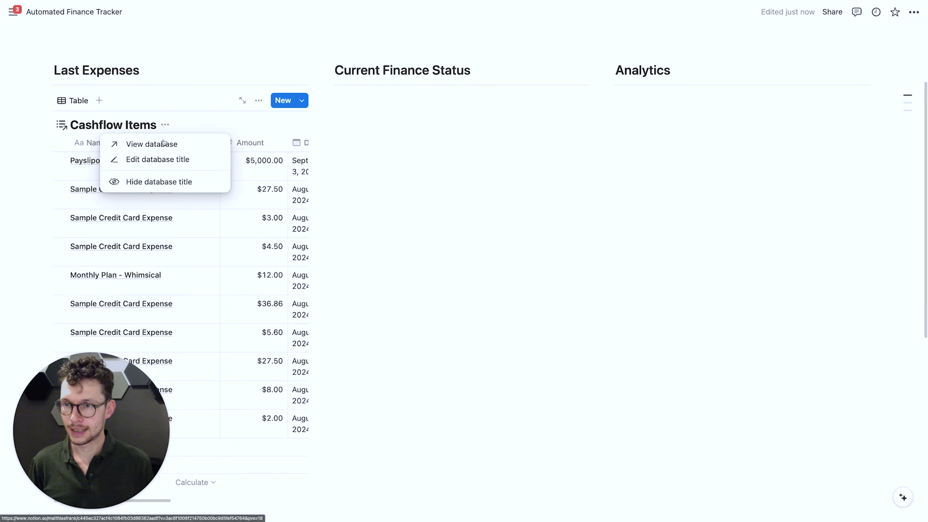
{"action": "left_click", "coordinate": [159, 182]}
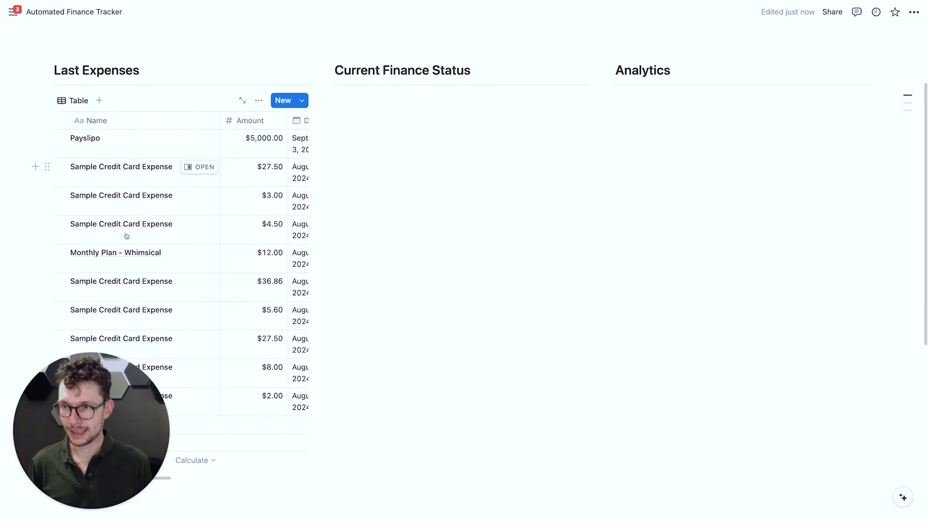
{"action": "left_click", "coordinate": [77, 102]}
{"action": "left_click", "coordinate": [94, 137]}
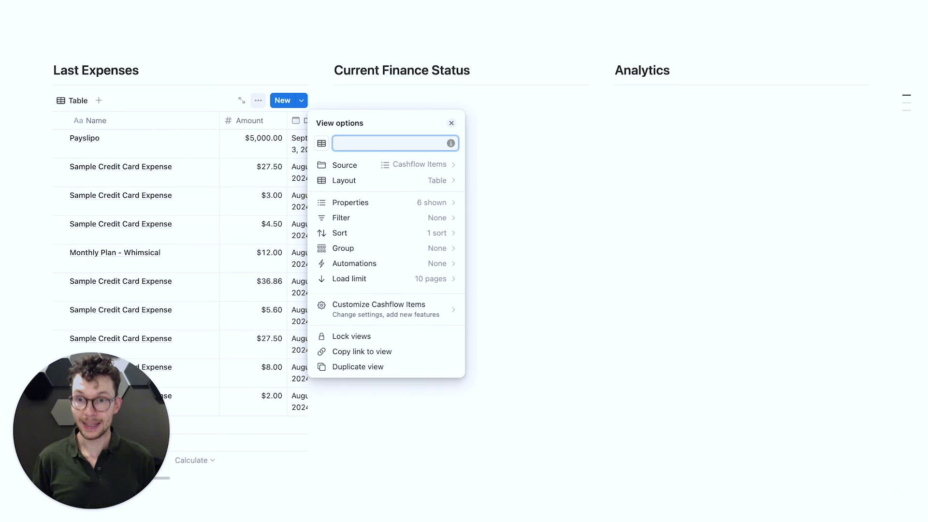
{"action": "left_click", "coordinate": [321, 143]}
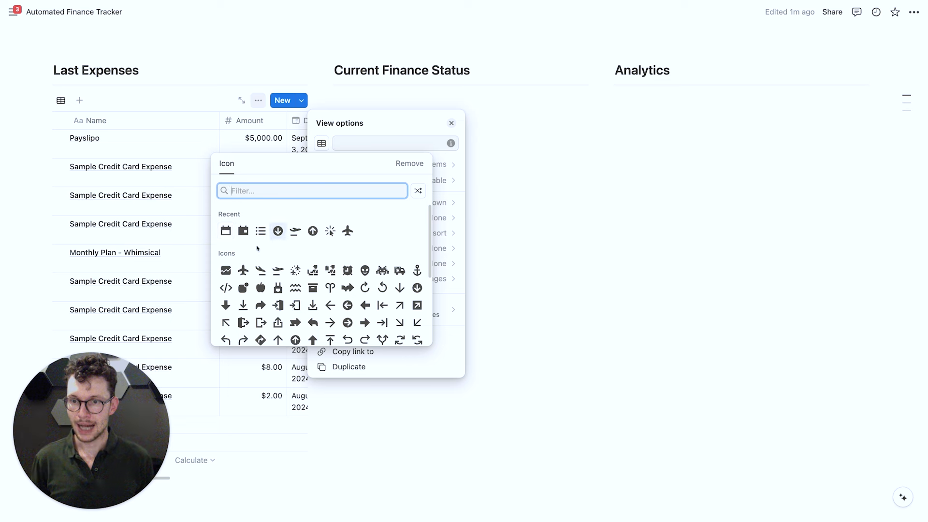
{"action": "left_click", "coordinate": [260, 232]}
{"action": "left_click", "coordinate": [209, 50]}
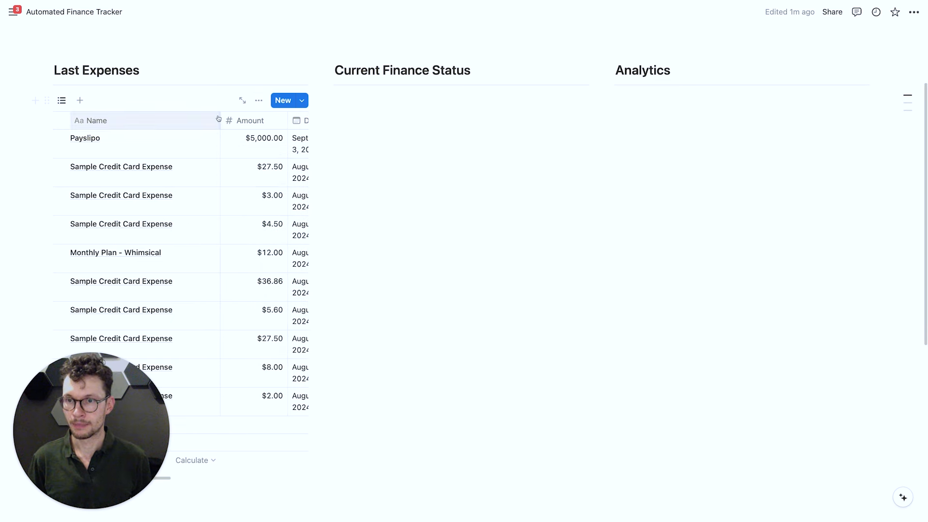
Narrow the Name and Amount columns of the expenses table and check which other columns it shows.
{"action": "left_click_drag", "start_coordinate": [219, 117], "coordinate": [187, 120]}
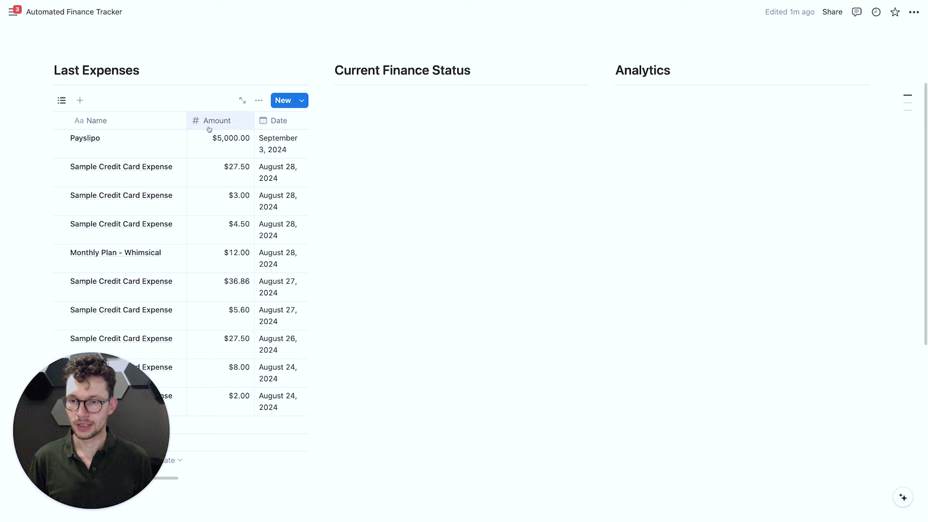
{"action": "left_click_drag", "start_coordinate": [256, 120], "coordinate": [238, 124]}
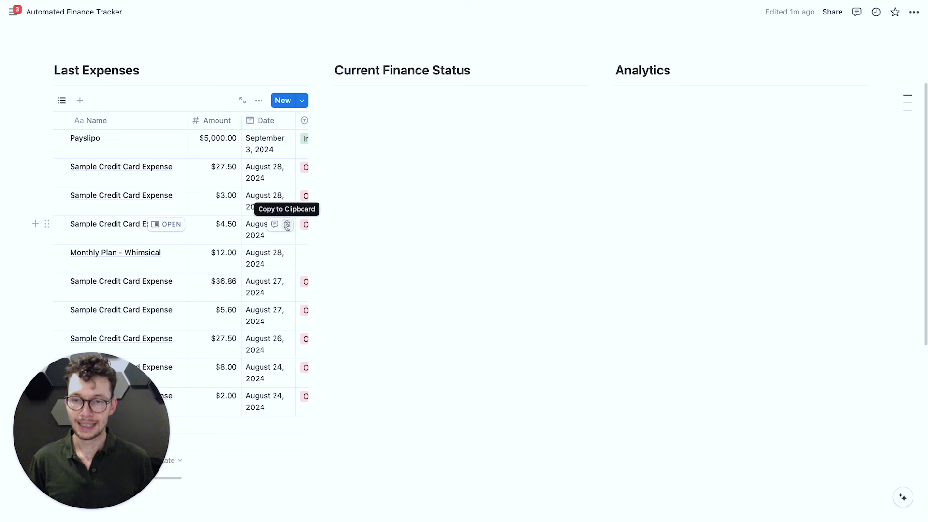
{"action": "scroll", "coordinate": [287, 225], "scroll_direction": "right", "scroll_amount": 5}
{"action": "scroll", "coordinate": [246, 212], "scroll_direction": "left", "scroll_amount": 4}
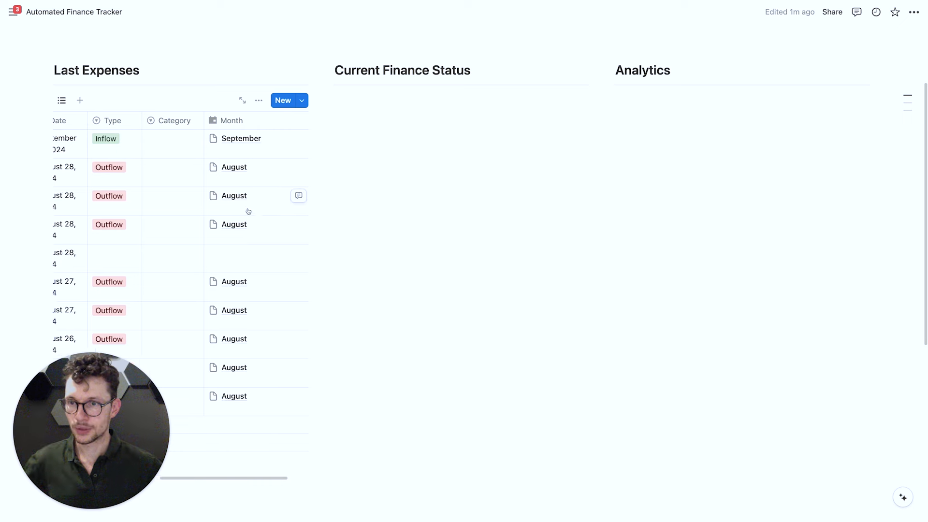
{"action": "scroll", "coordinate": [249, 211], "scroll_direction": "left", "scroll_amount": 2}
Hide the Type and Month properties in the expenses table.
{"action": "left_click", "coordinate": [259, 100]}
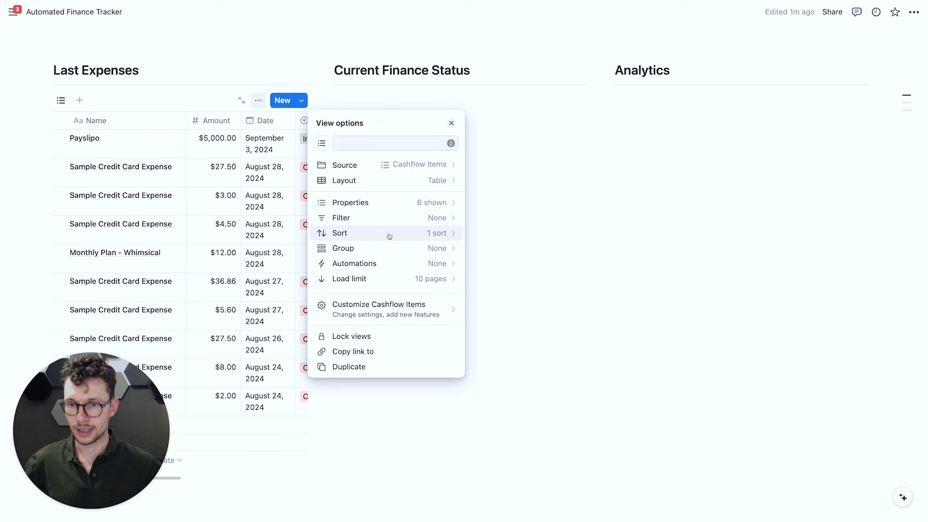
{"action": "left_click", "coordinate": [385, 208]}
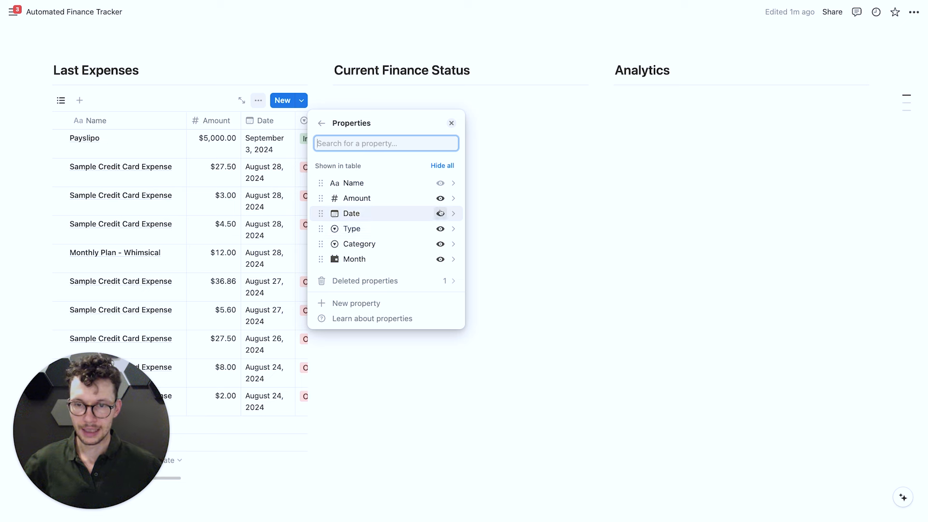
{"action": "left_click", "coordinate": [440, 229]}
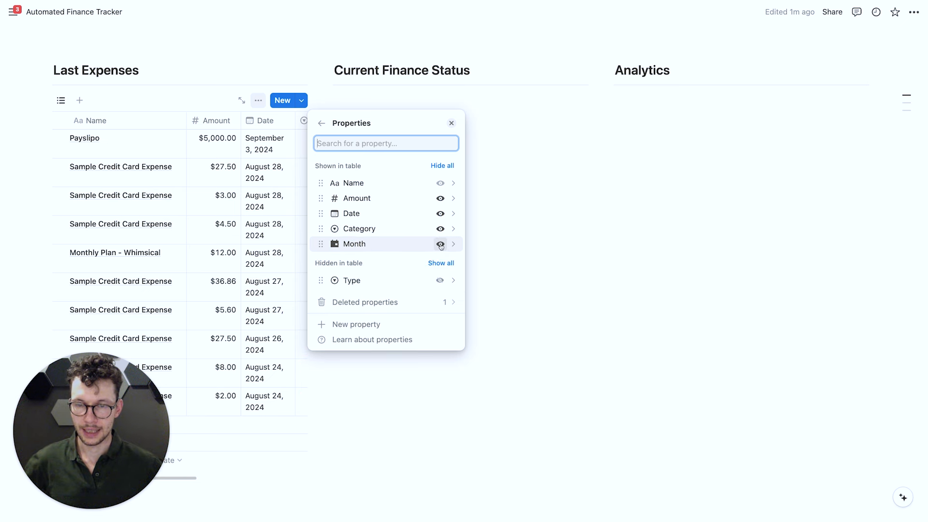
{"action": "left_click", "coordinate": [440, 245]}
{"action": "left_click", "coordinate": [591, 200]}
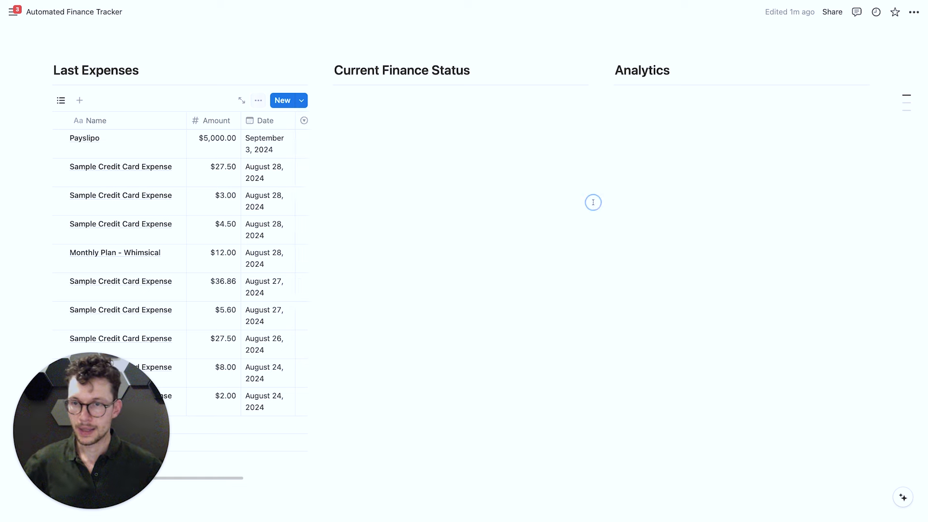
Narrow the Name column further so that the Category column fits within the Last Expenses section.
{"action": "left_click_drag", "start_coordinate": [186, 120], "coordinate": [144, 121]}
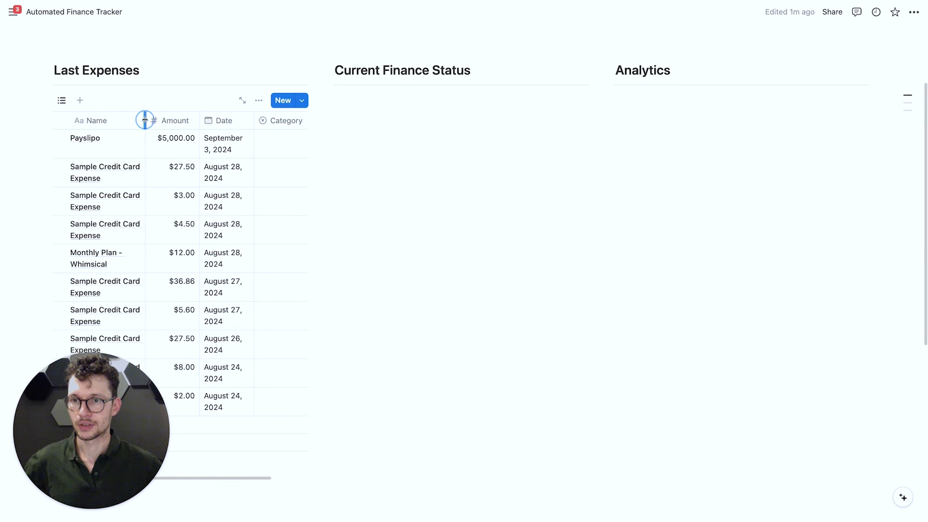
{"action": "scroll", "coordinate": [299, 122], "scroll_direction": "right", "scroll_amount": 2}
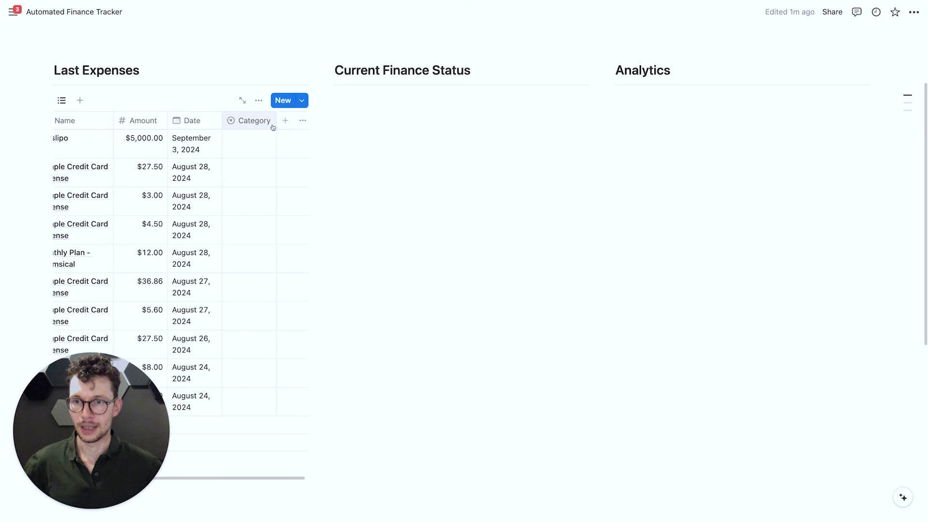
{"action": "scroll", "coordinate": [268, 130], "scroll_direction": "left", "scroll_amount": 2}
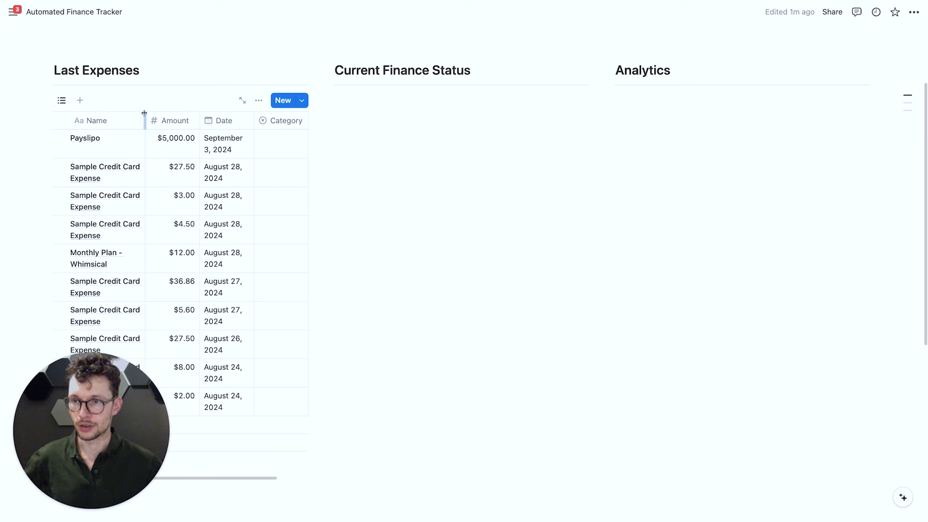
{"action": "left_click_drag", "start_coordinate": [145, 114], "coordinate": [138, 117]}
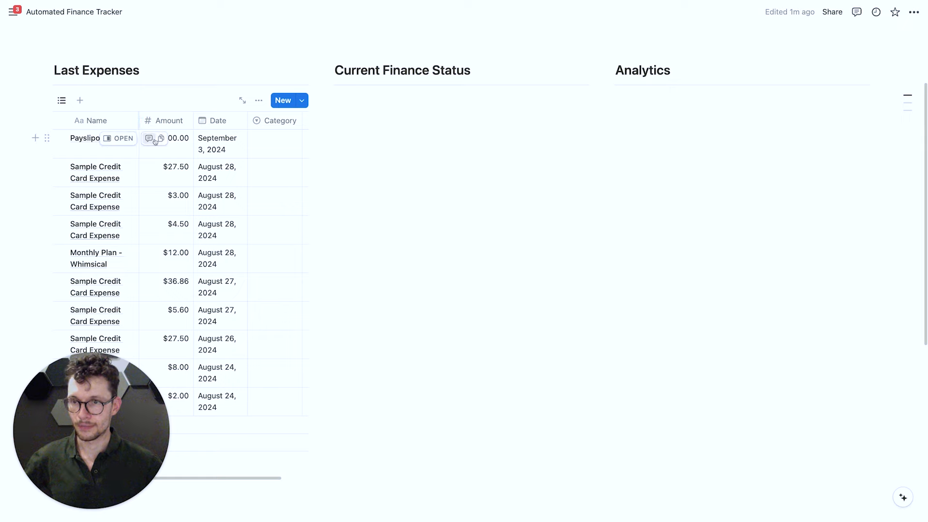
Insert a linked view of the Months database under the Current Finance Status heading.
{"action": "scroll", "coordinate": [159, 138], "scroll_direction": "up", "scroll_amount": 2}
{"action": "scroll", "coordinate": [156, 142], "scroll_direction": "up", "scroll_amount": 1}
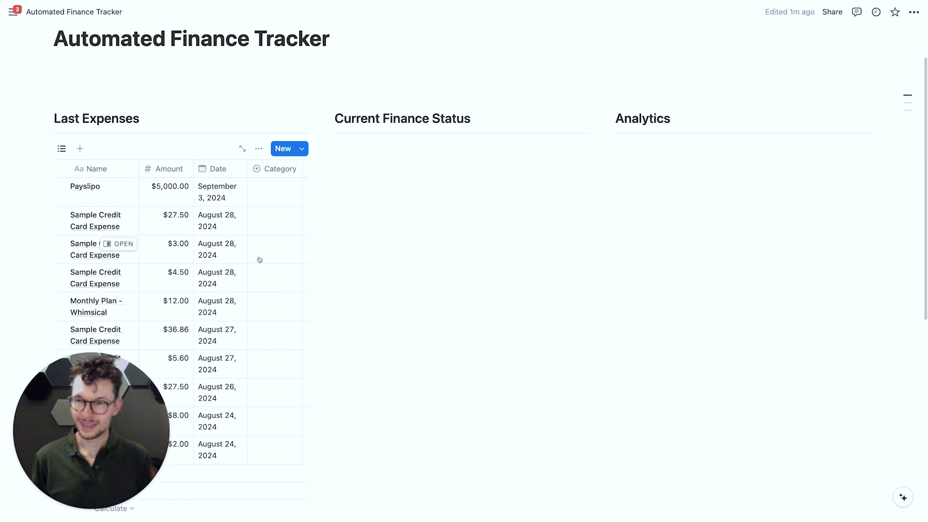
{"action": "left_click", "coordinate": [394, 145]}
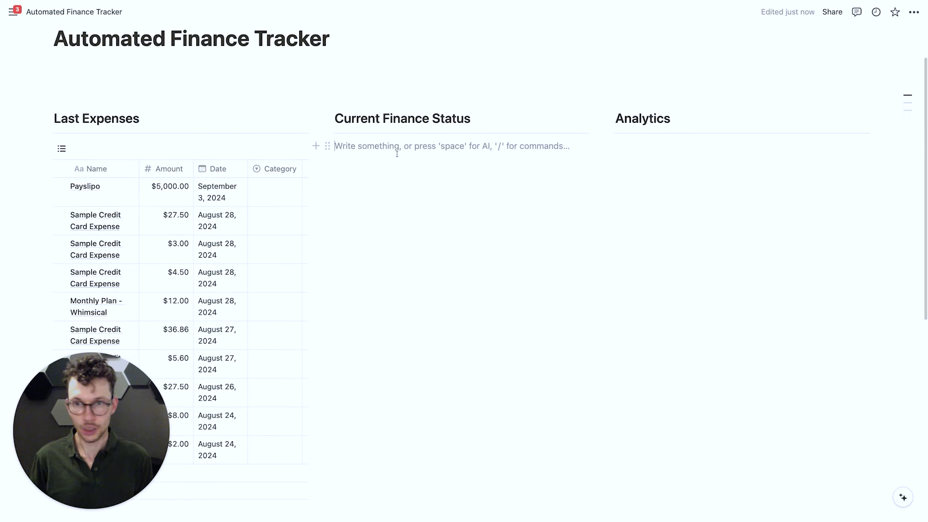
{"action": "type", "text": "/create"}
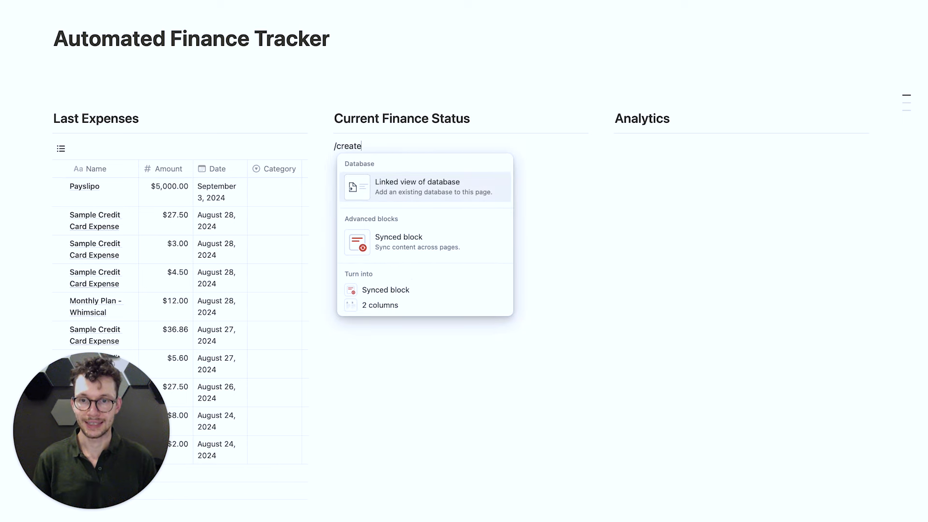
{"action": "key", "text": "Return"}
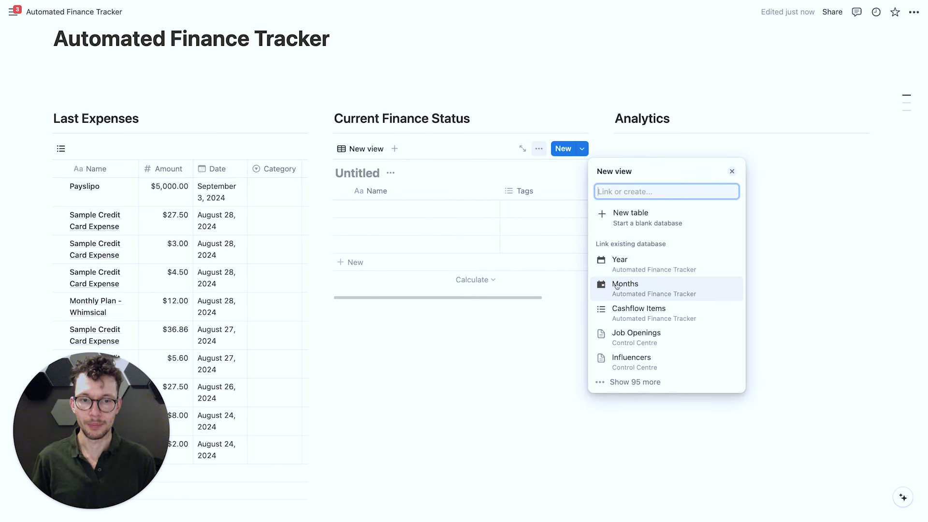
{"action": "left_click", "coordinate": [616, 289]}
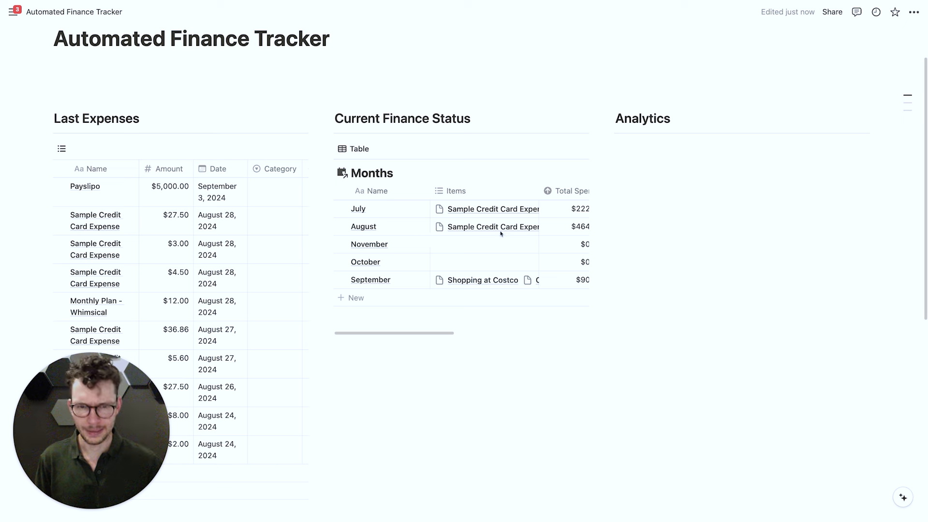
Add a formula property named "Display: Total Spent" to the Months table.
{"action": "scroll", "coordinate": [487, 236], "scroll_direction": "right", "scroll_amount": 1}
{"action": "scroll", "coordinate": [528, 242], "scroll_direction": "right", "scroll_amount": 5}
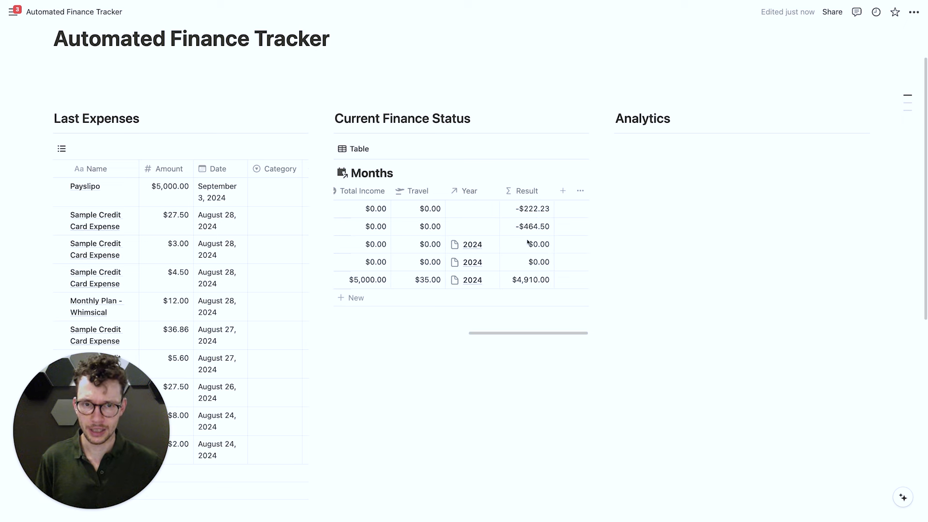
{"action": "left_click", "coordinate": [560, 195]}
{"action": "type", "text": "form"}
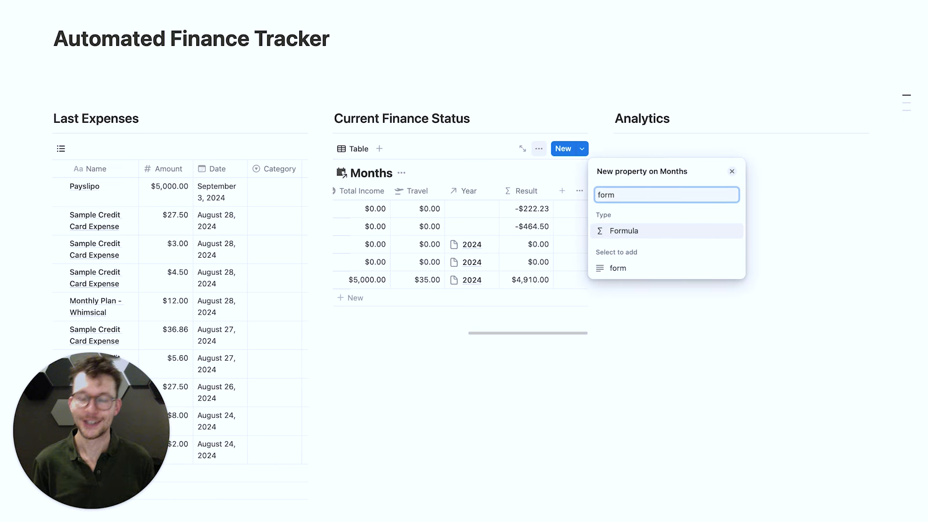
{"action": "left_click", "coordinate": [617, 231]}
{"action": "type", "text": "Display: Total Spent"}
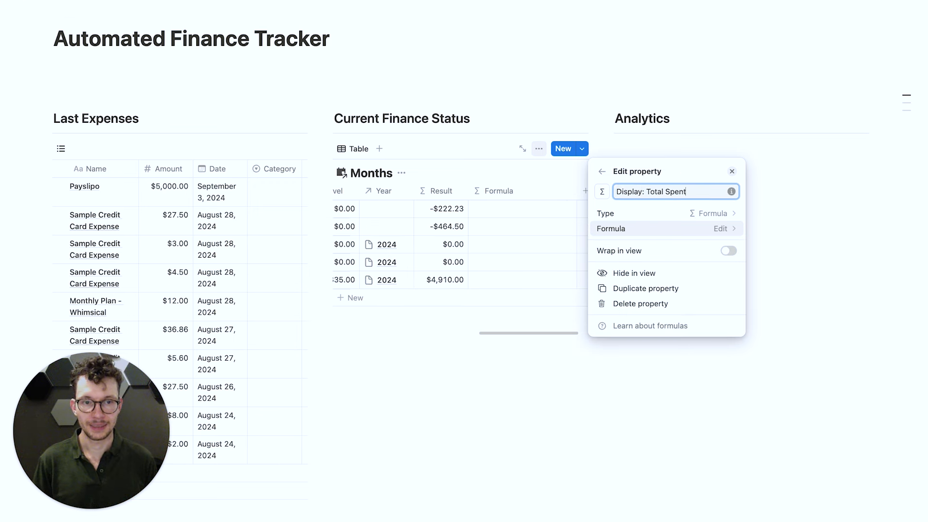
Set the formula of Display: Total Spent to "Total Spent:".style("b") and save it.
{"action": "left_click", "coordinate": [667, 229]}
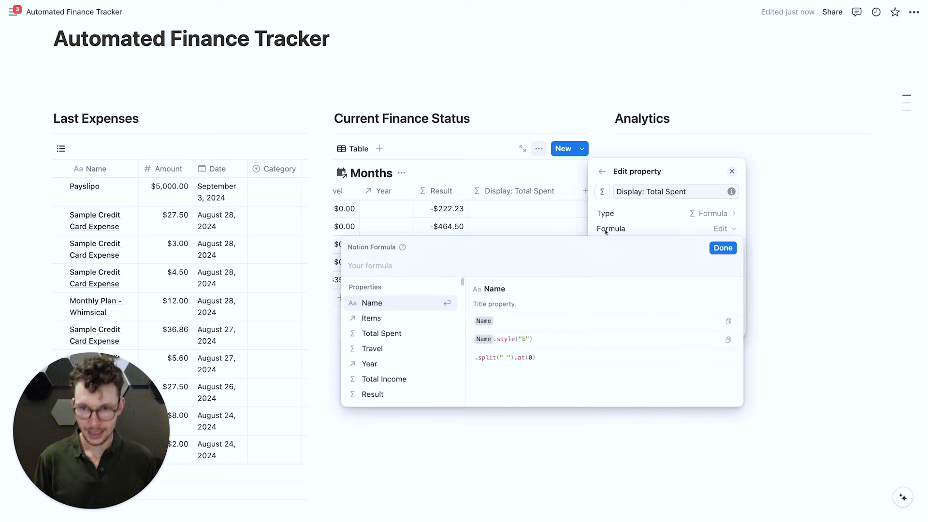
{"action": "type", "text": "\"Total Spent:"}
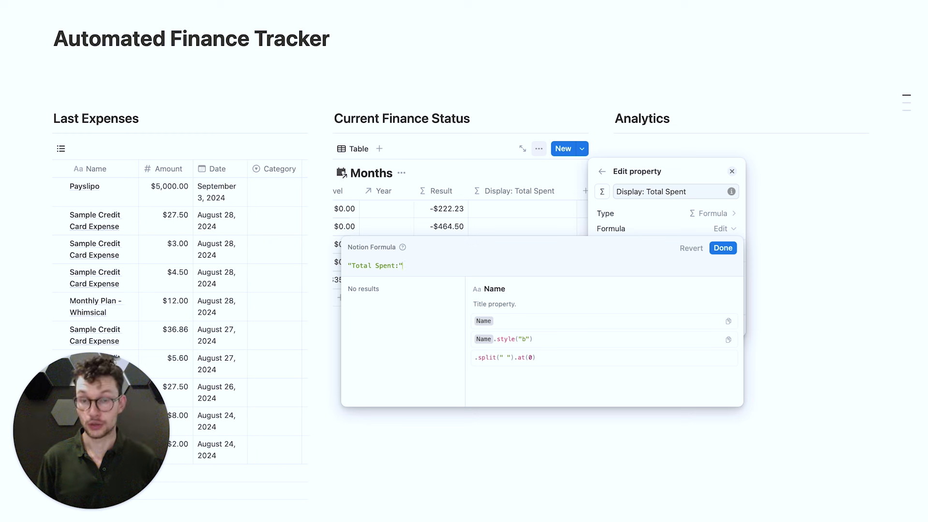
{"action": "type", "text": ".style"}
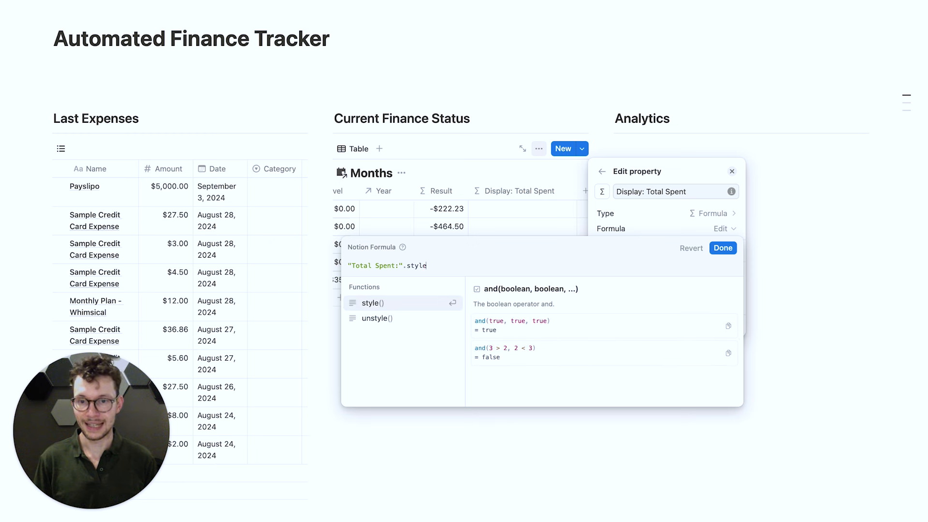
{"action": "type", "text": "(\"b"}
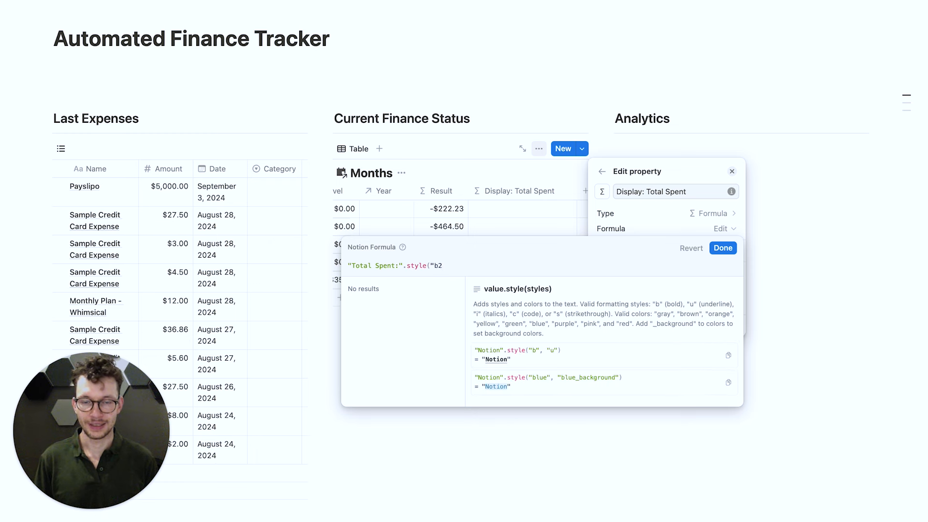
{"action": "type", "text": "\")"}
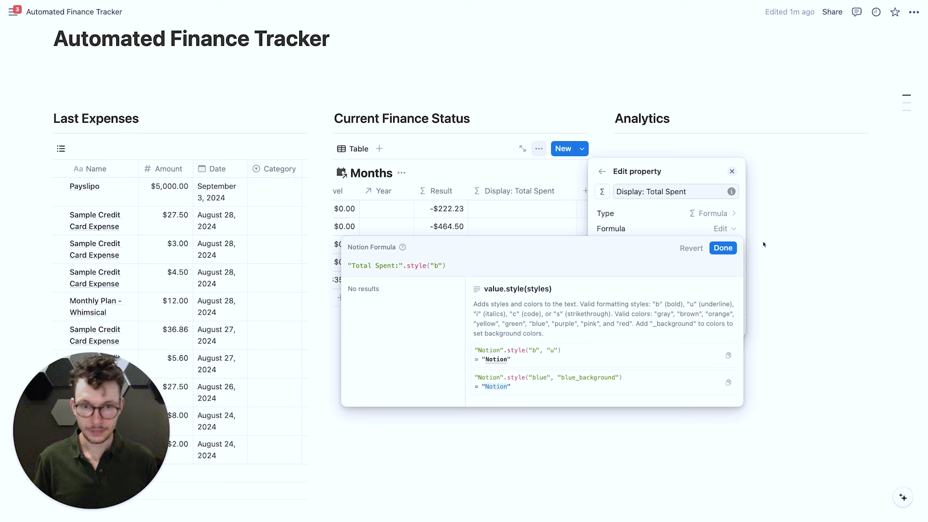
{"action": "left_click", "coordinate": [723, 247]}
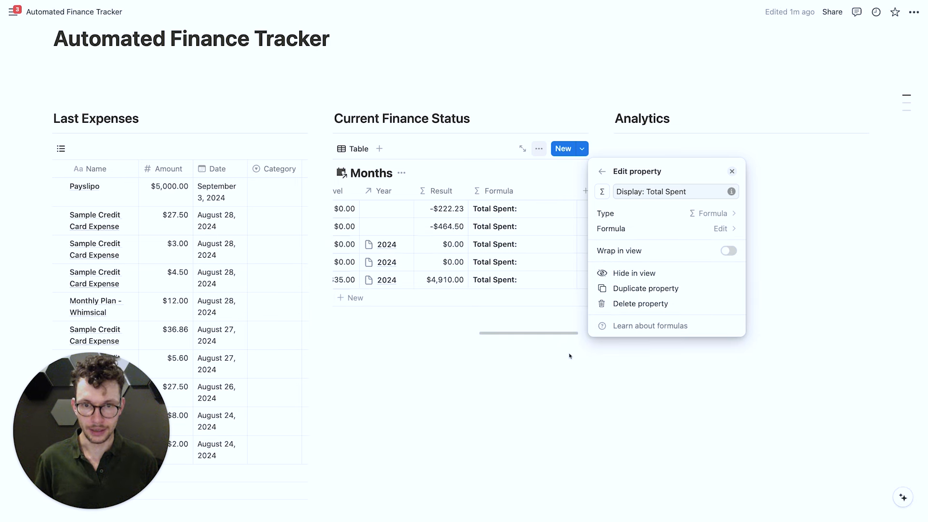
{"action": "left_click", "coordinate": [520, 358]}
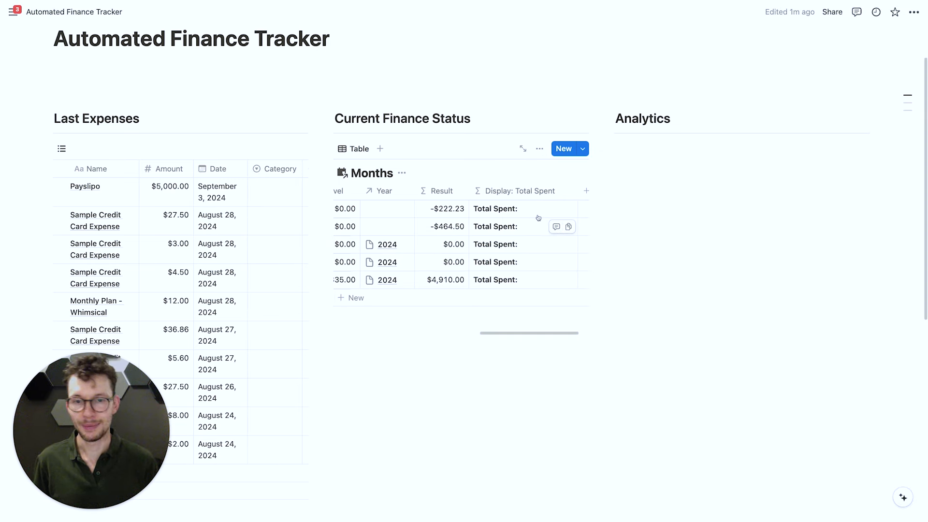
Duplicate the Display: Total Spent property in the Months table and bring the copy into view.
{"action": "left_click", "coordinate": [528, 196]}
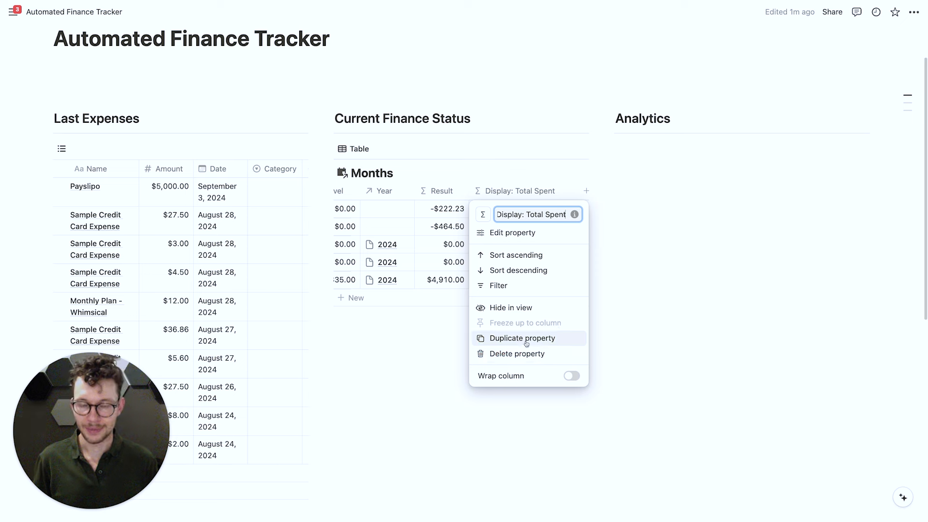
{"action": "left_click", "coordinate": [527, 339]}
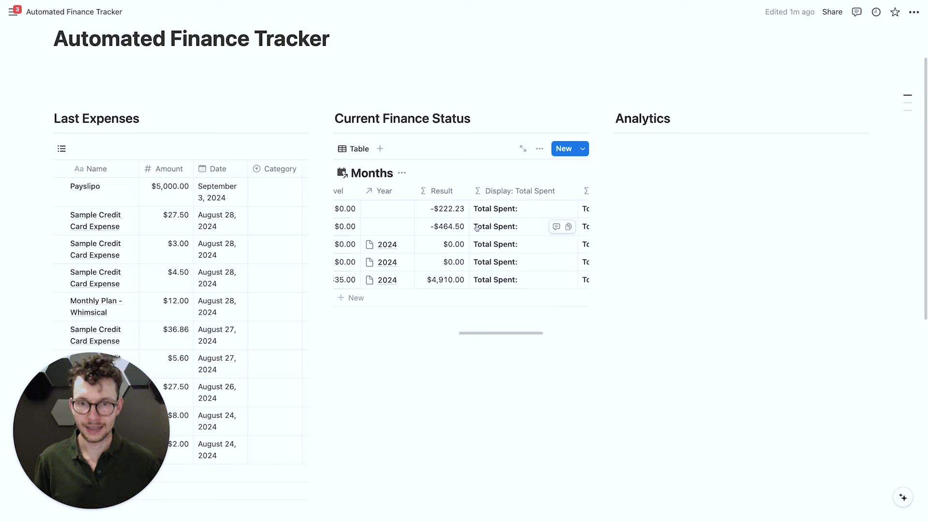
{"action": "scroll", "coordinate": [477, 228], "scroll_direction": "left", "scroll_amount": 5}
{"action": "scroll", "coordinate": [476, 227], "scroll_direction": "right", "scroll_amount": 5}
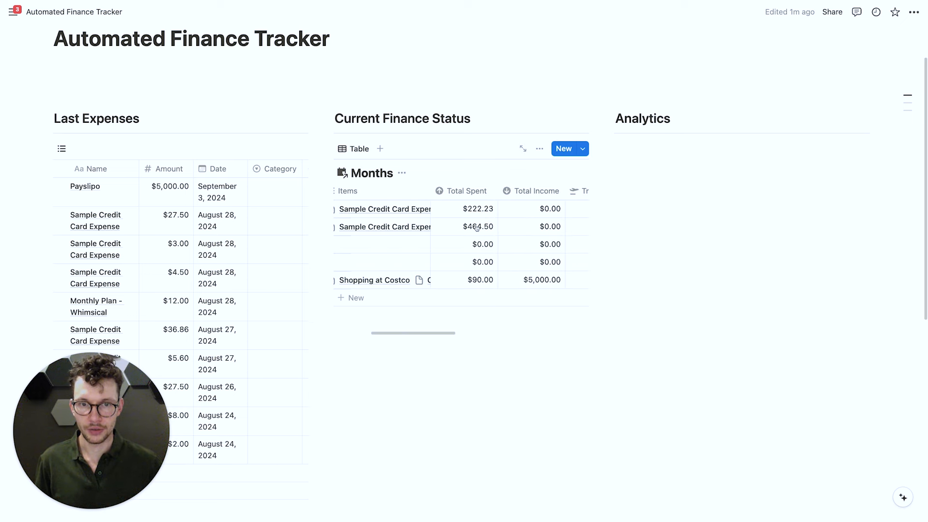
{"action": "scroll", "coordinate": [477, 227], "scroll_direction": "right", "scroll_amount": 8}
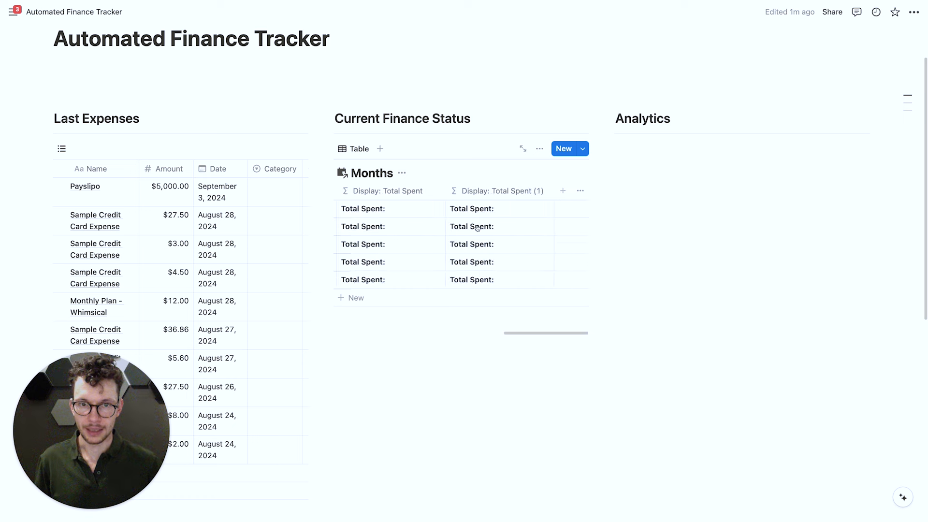
Change the label text in the duplicated property's formula to "Total Income:".
{"action": "left_click", "coordinate": [514, 190]}
{"action": "left_click", "coordinate": [455, 172]}
{"action": "left_click", "coordinate": [470, 210]}
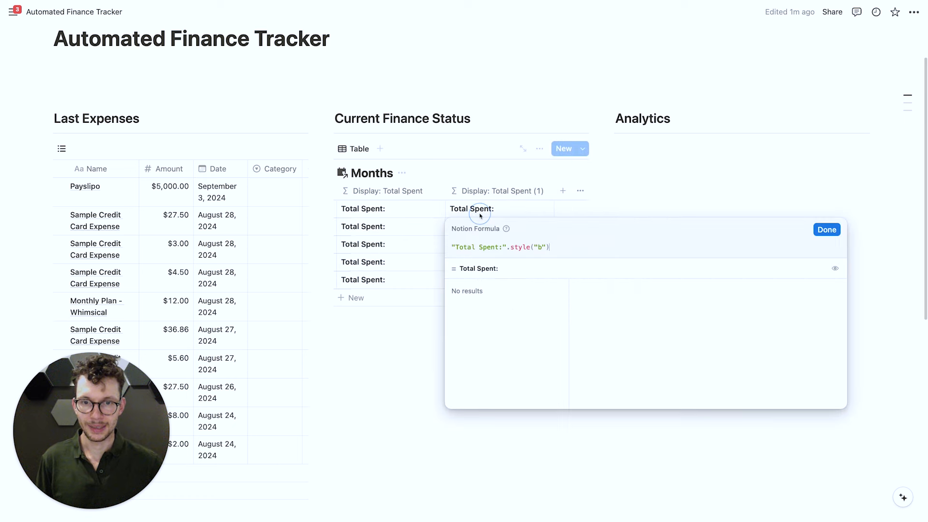
{"action": "double_click", "coordinate": [489, 247]}
{"action": "type", "text": "Id"}
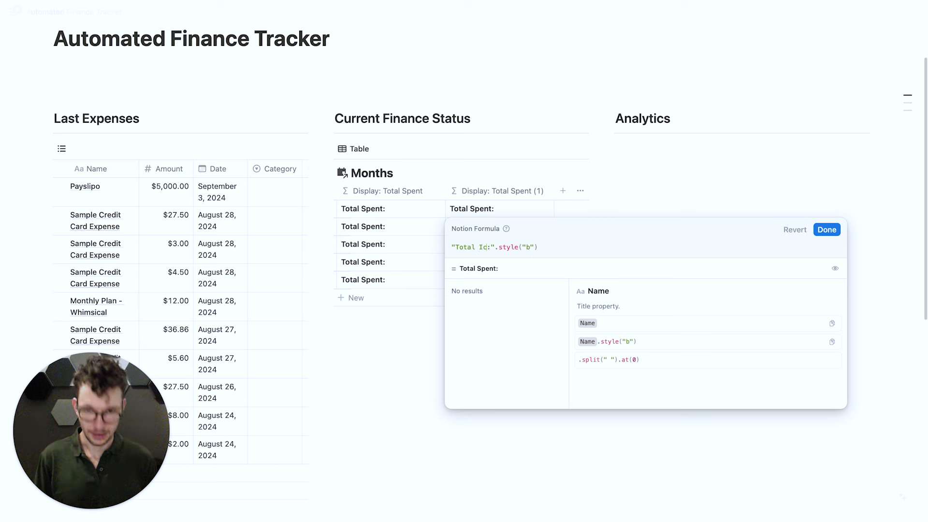
{"action": "key", "text": "BackSpace"}
{"action": "key", "text": "BackSpace"}
{"action": "type", "text": "come"}
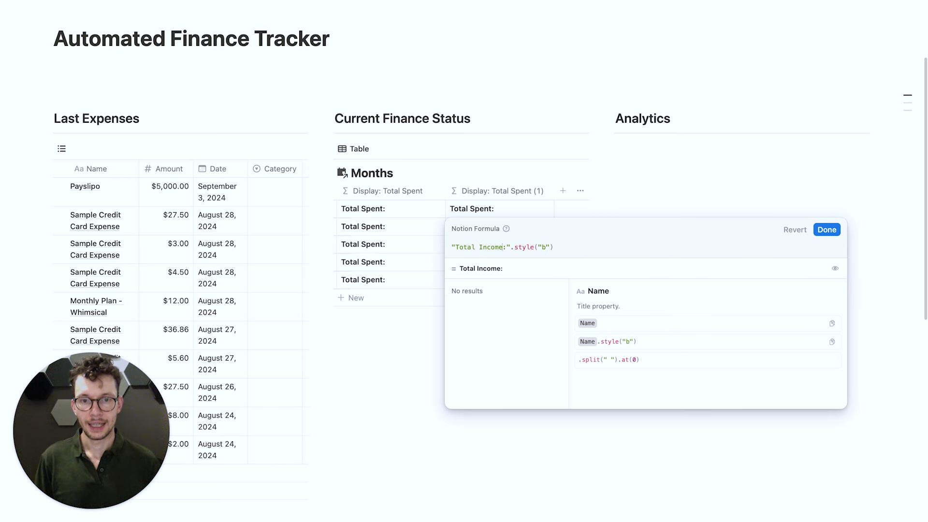
Add the "green" style to the Total Income formula after "b" and save it.
{"action": "left_click", "coordinate": [550, 248]}
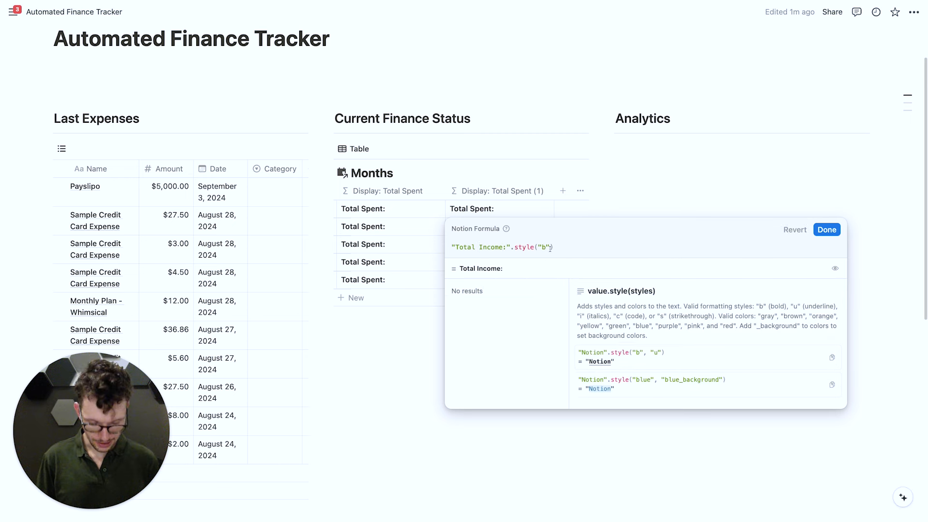
{"action": "type", "text": ",\"g"}
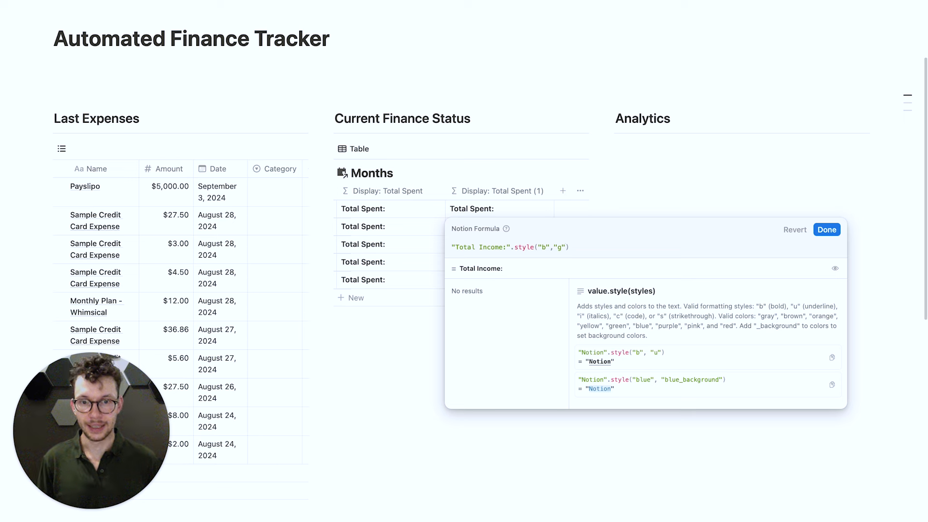
{"action": "type", "text": "reen\""}
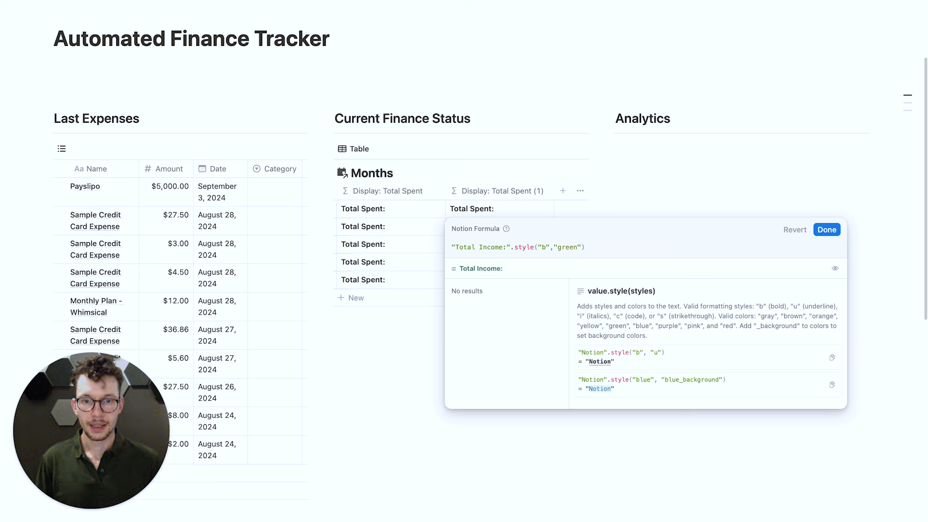
{"action": "left_click", "coordinate": [827, 230]}
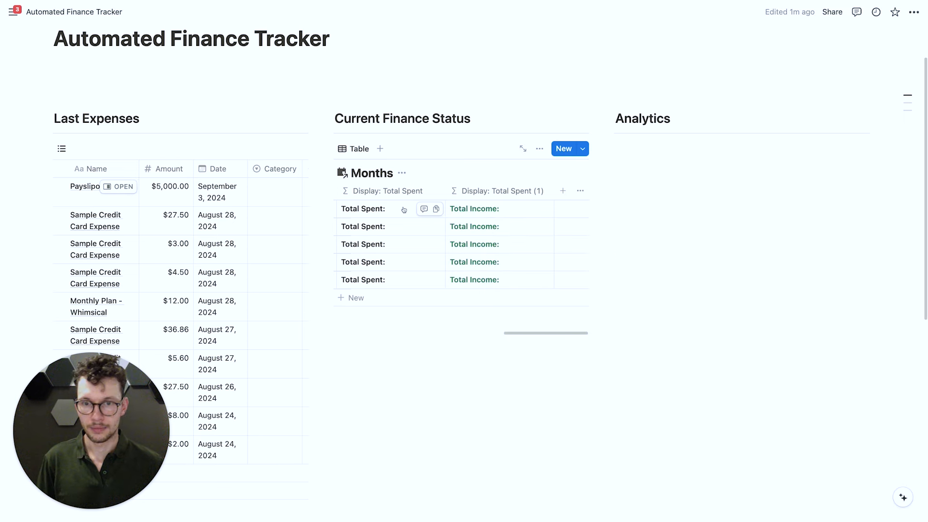
Add the "red" style to the Display: Total Spent formula after "b" and save it.
{"action": "left_click", "coordinate": [391, 213]}
{"action": "left_click", "coordinate": [437, 247]}
{"action": "type", "text": ",\"red\""}
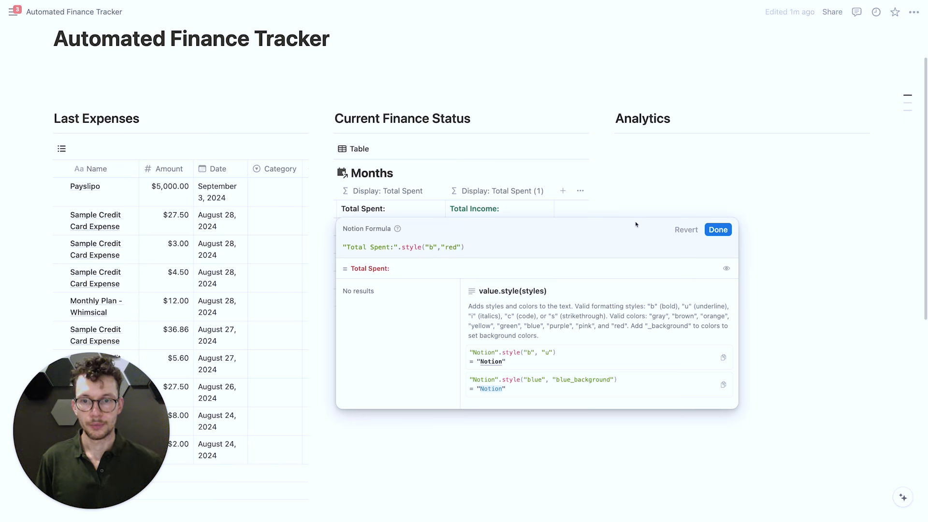
{"action": "left_click", "coordinate": [718, 229]}
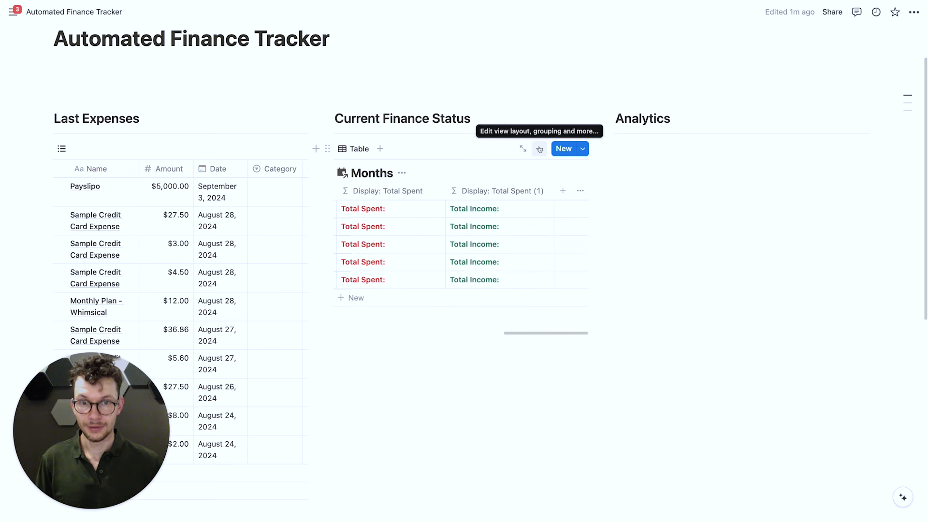
Switch the Months view to a Gallery layout, hide its database title and set the card preview to None.
{"action": "left_click", "coordinate": [538, 149]}
{"action": "left_click", "coordinate": [639, 231]}
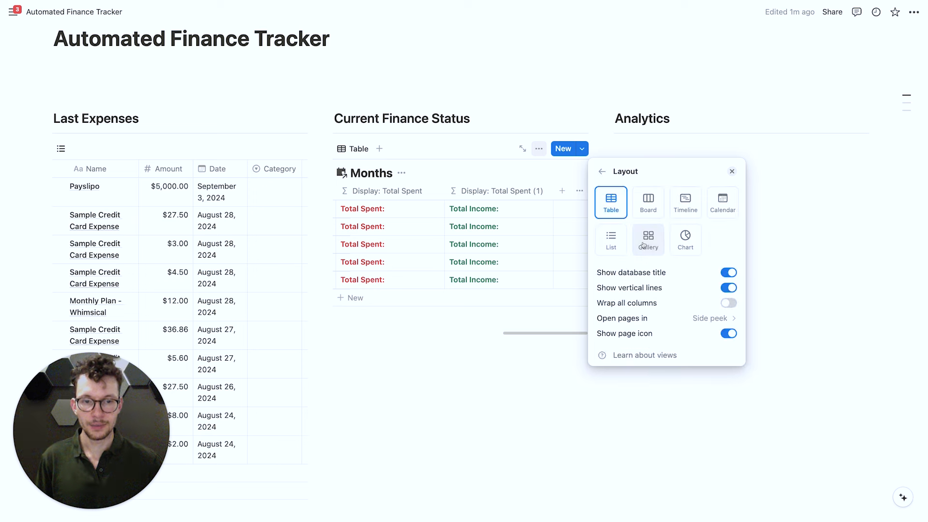
{"action": "left_click", "coordinate": [654, 253]}
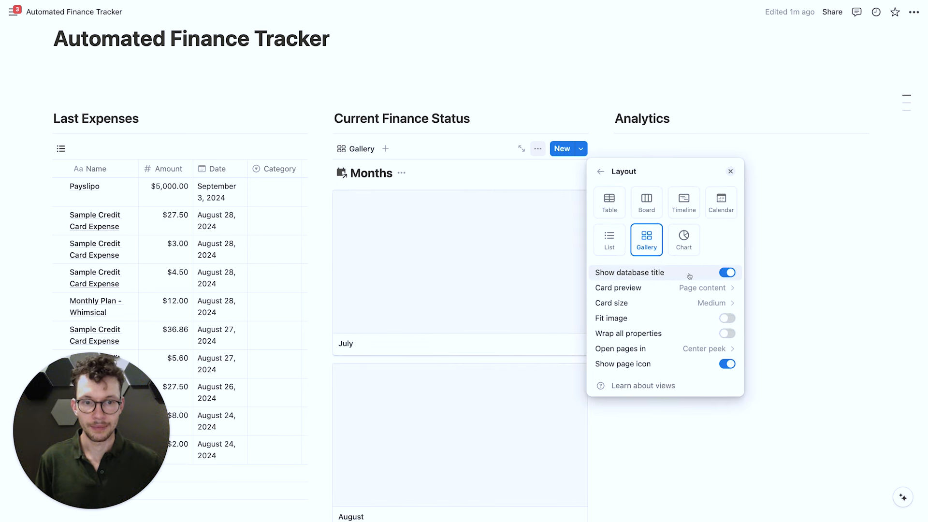
{"action": "left_click", "coordinate": [732, 273]}
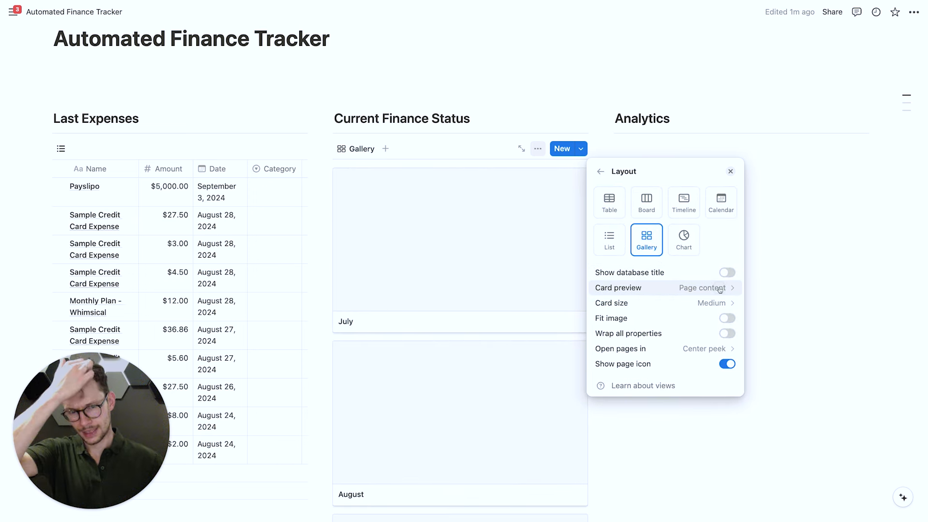
{"action": "left_click", "coordinate": [719, 288]}
{"action": "left_click", "coordinate": [701, 306]}
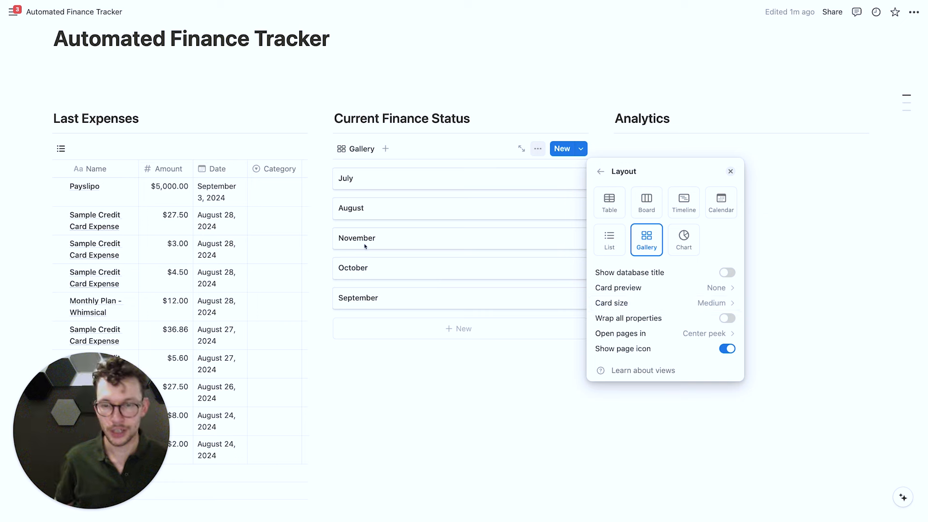
{"action": "left_click", "coordinate": [478, 355]}
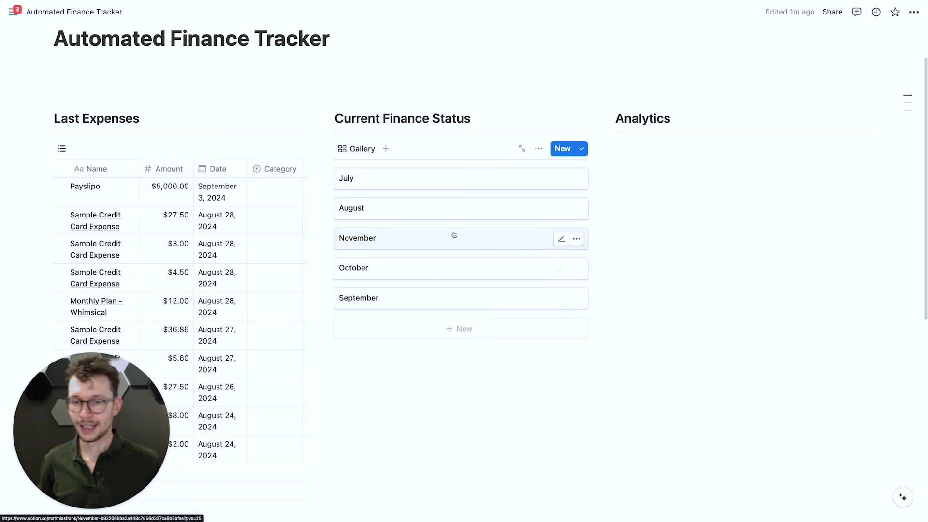
Give the Months gallery view the day calendar icon and leave its view name blank.
{"action": "left_click", "coordinate": [351, 148]}
{"action": "left_click", "coordinate": [365, 184]}
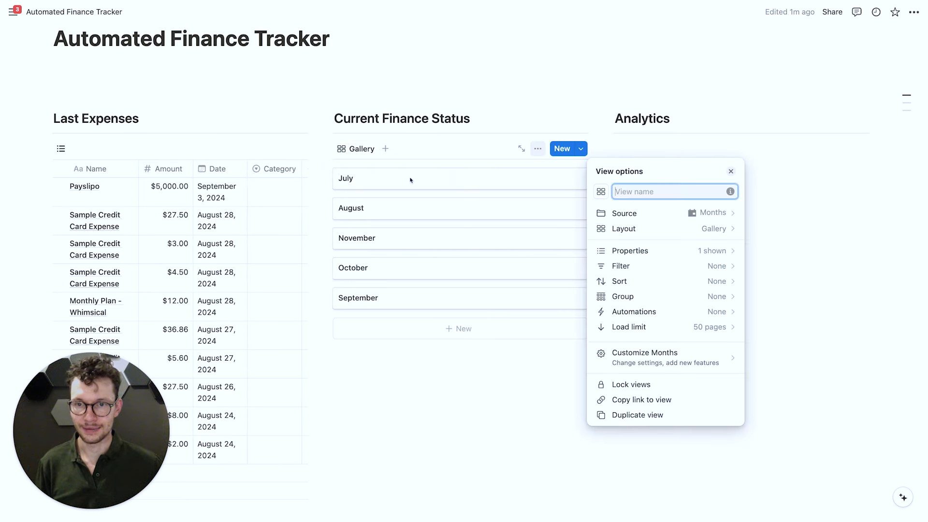
{"action": "left_click", "coordinate": [601, 192]}
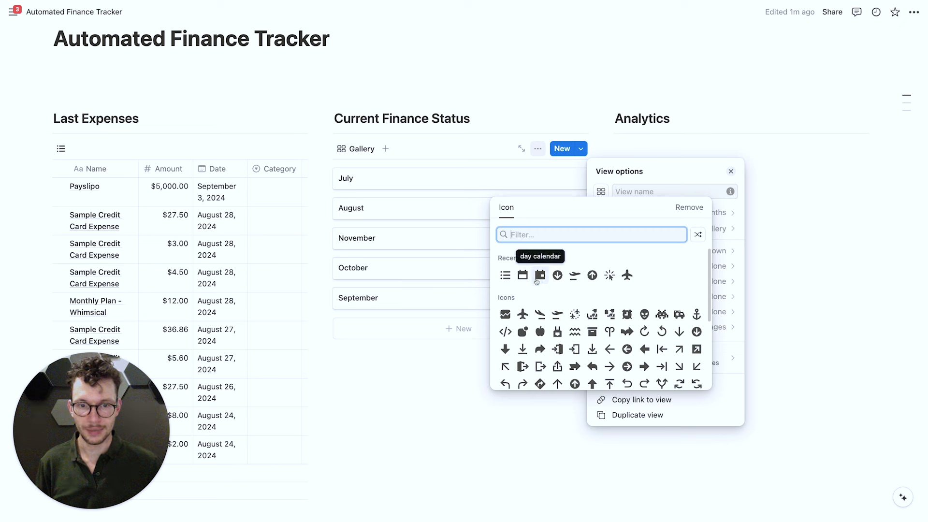
{"action": "left_click", "coordinate": [538, 275]}
{"action": "left_click", "coordinate": [620, 190]}
{"action": "key", "text": "Return"}
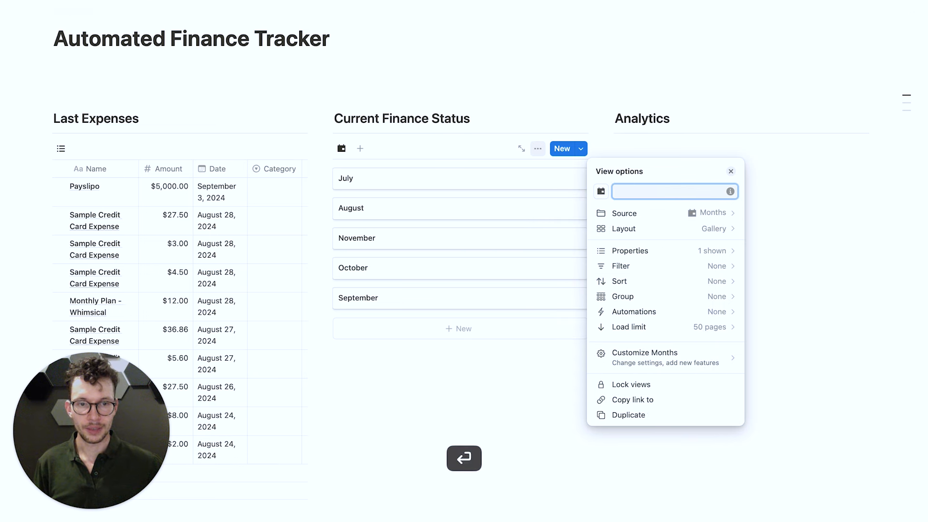
Show Display: Total Spent on the gallery cards and rename the Display: Total Spent (1) property to "Display: Total Income".
{"action": "left_click", "coordinate": [641, 257]}
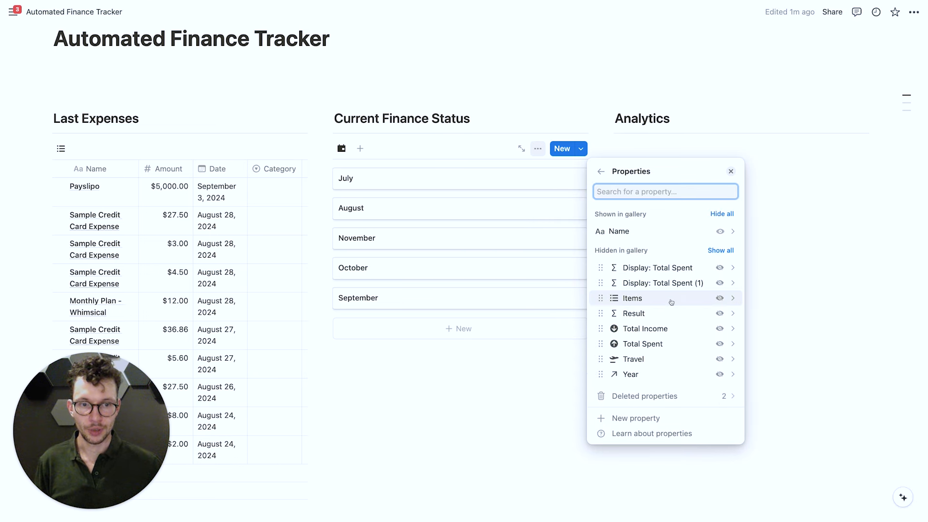
{"action": "left_click", "coordinate": [719, 267]}
{"action": "left_click", "coordinate": [686, 283]}
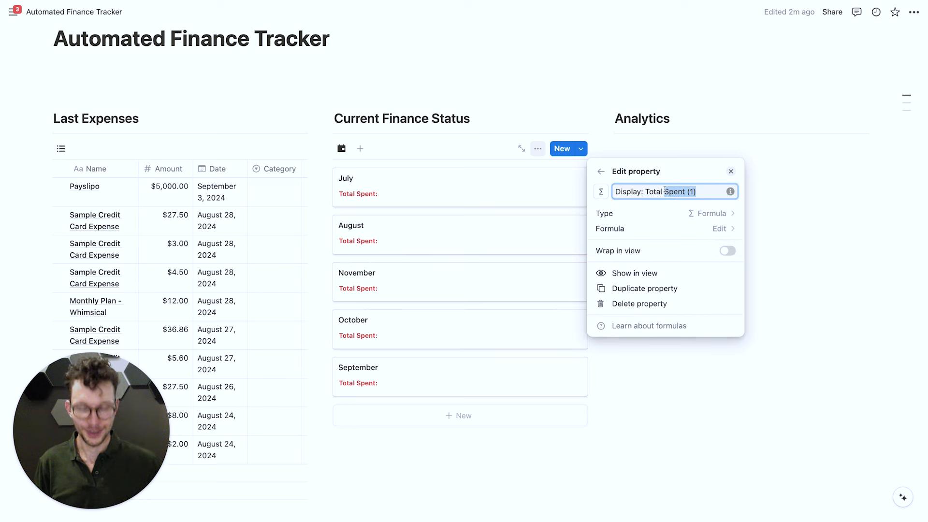
{"action": "key", "text": "BackSpace"}
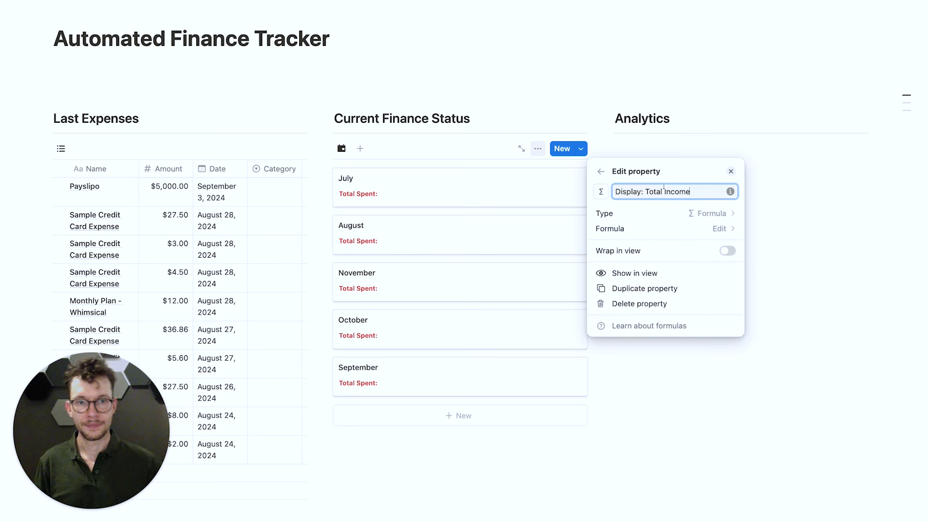
{"action": "left_click", "coordinate": [600, 171]}
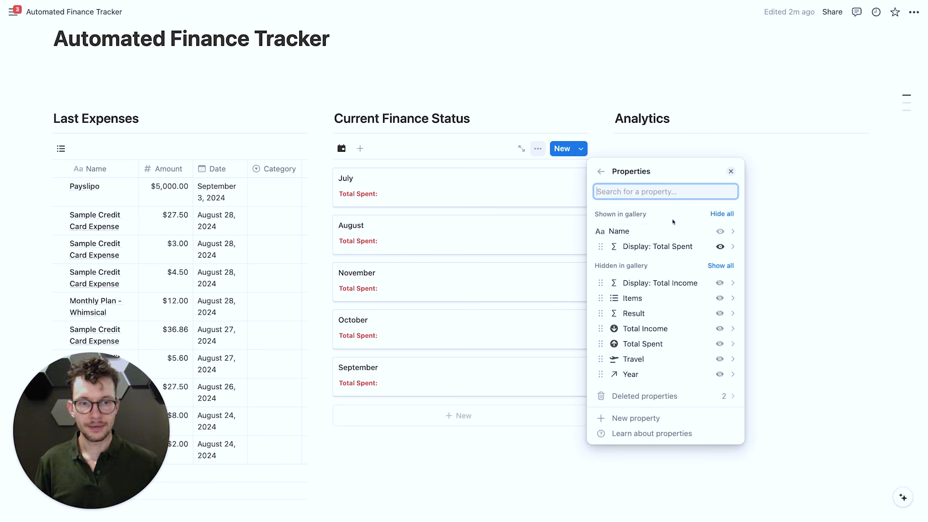
Show Display: Total Income, Total Income and Total Spent on the cards, moving Total Spent directly beneath Display: Total Spent.
{"action": "left_click", "coordinate": [717, 281]}
{"action": "left_click", "coordinate": [718, 329]}
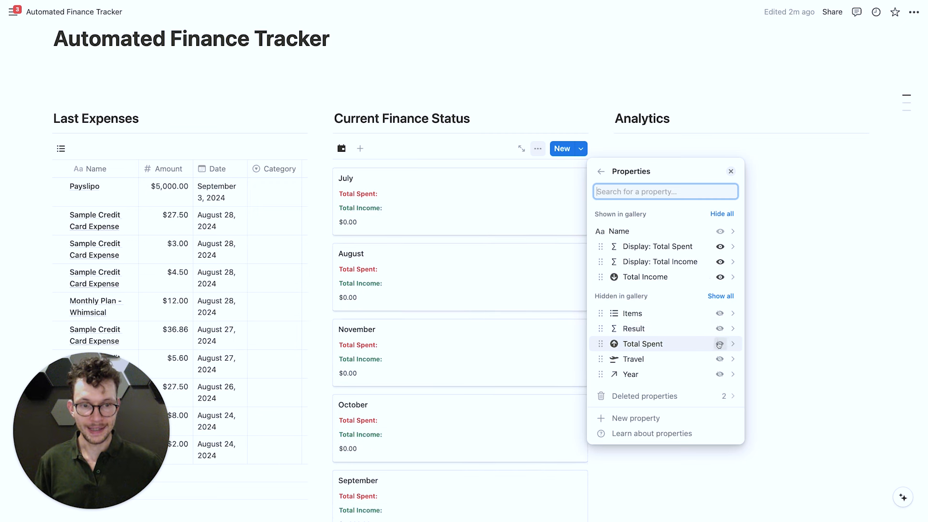
{"action": "left_click", "coordinate": [719, 343]}
{"action": "left_click_drag", "start_coordinate": [600, 292], "coordinate": [601, 262]}
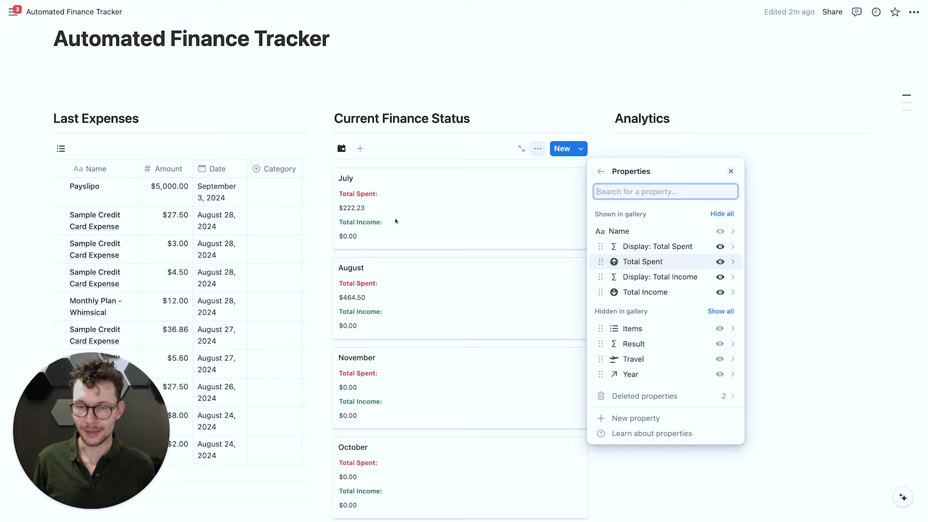
{"action": "left_click", "coordinate": [523, 83]}
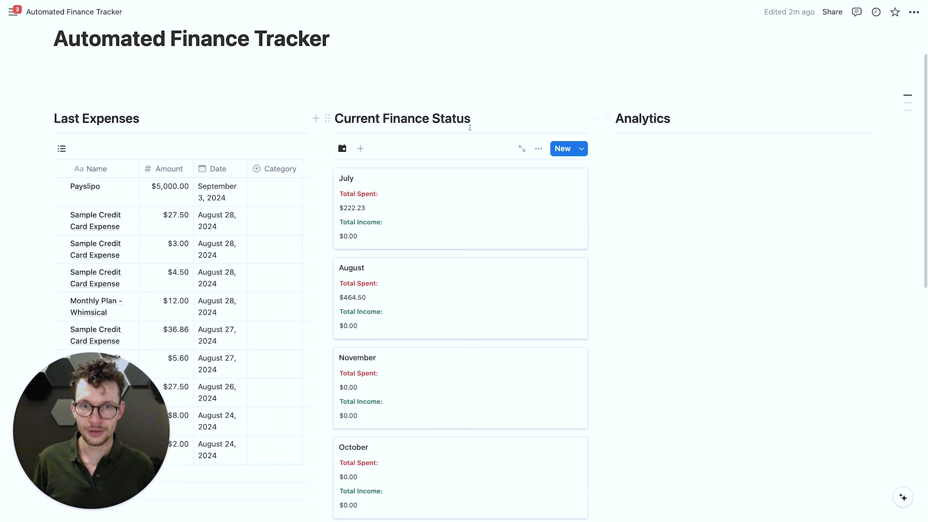
Filter the Months gallery to pages whose Name contains "September".
{"action": "left_click", "coordinate": [539, 148]}
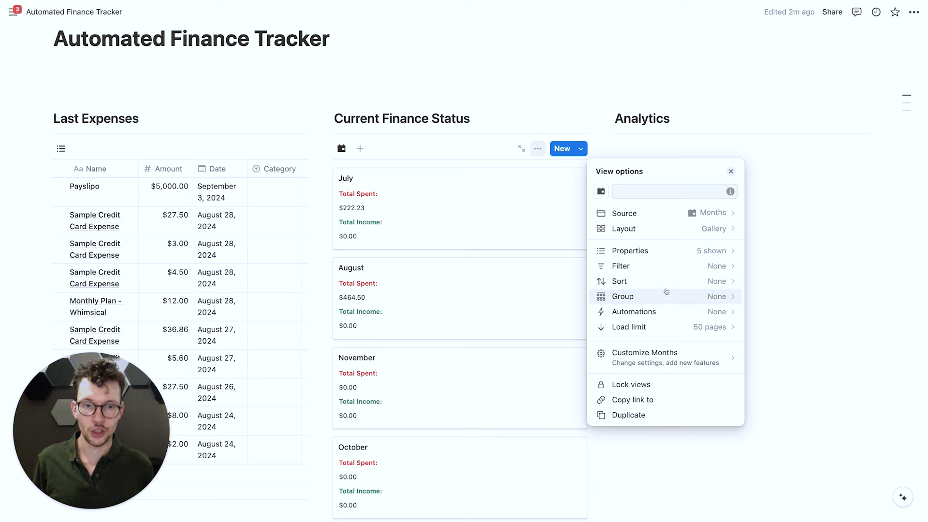
{"action": "left_click", "coordinate": [632, 267]}
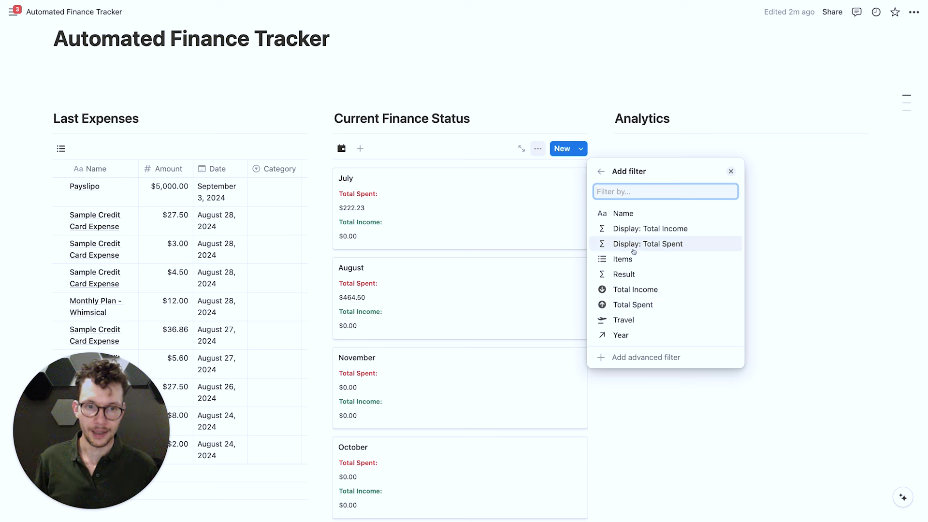
{"action": "left_click", "coordinate": [623, 213]}
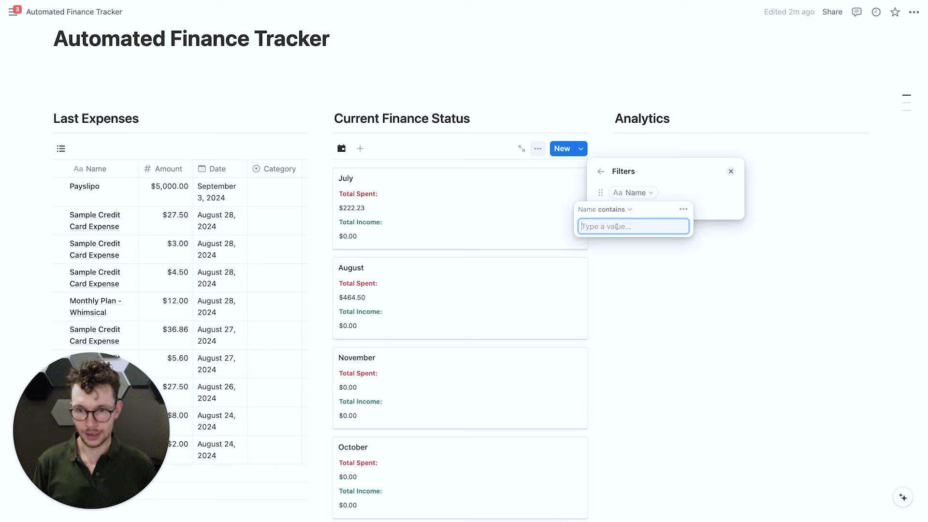
{"action": "type", "text": "Septem"}
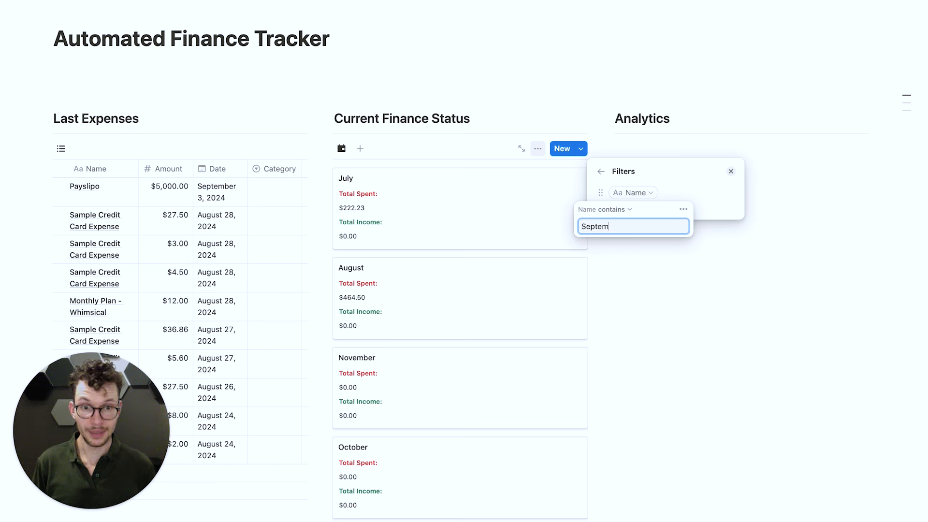
{"action": "type", "text": "ber"}
{"action": "key", "text": "Return"}
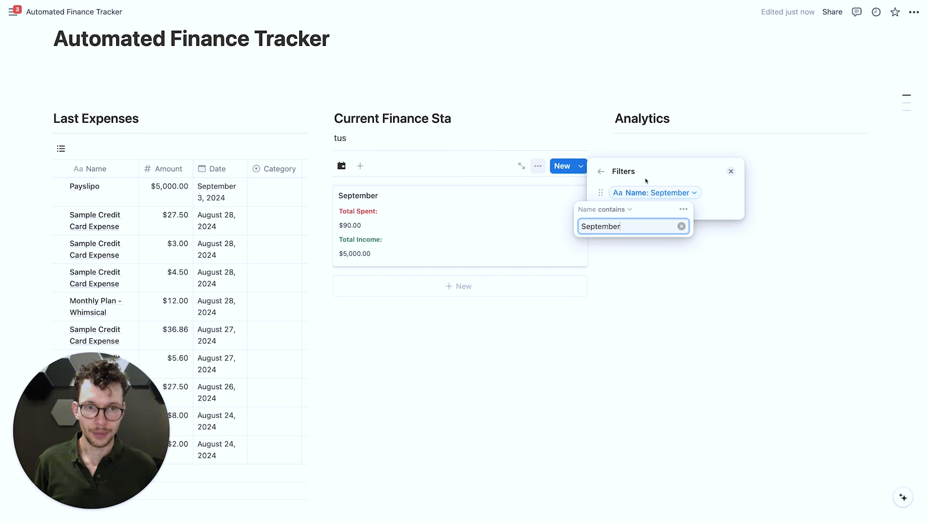
{"action": "left_click", "coordinate": [646, 175]}
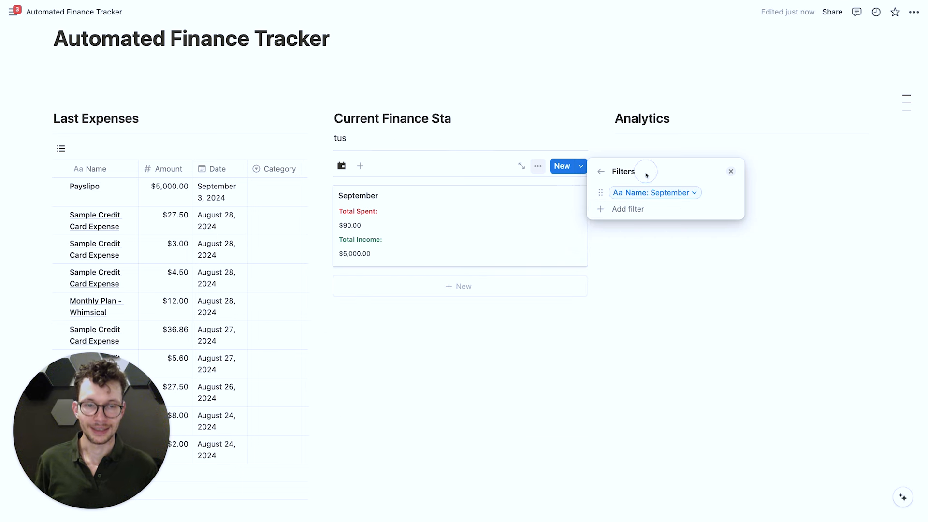
{"action": "left_click", "coordinate": [567, 341]}
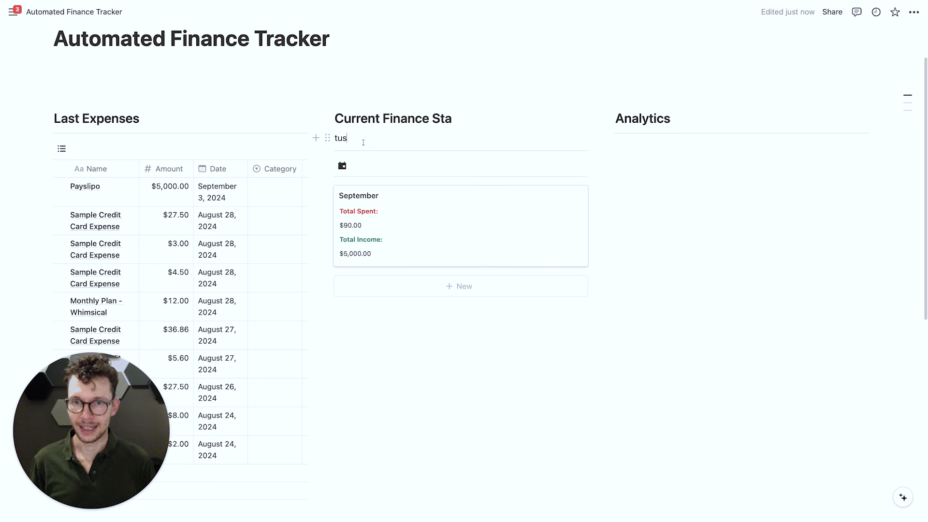
Merge the stray "tus" line back into the heading so it reads "Current Finance Status".
{"action": "left_click", "coordinate": [334, 139]}
{"action": "key", "text": "BackSpace"}
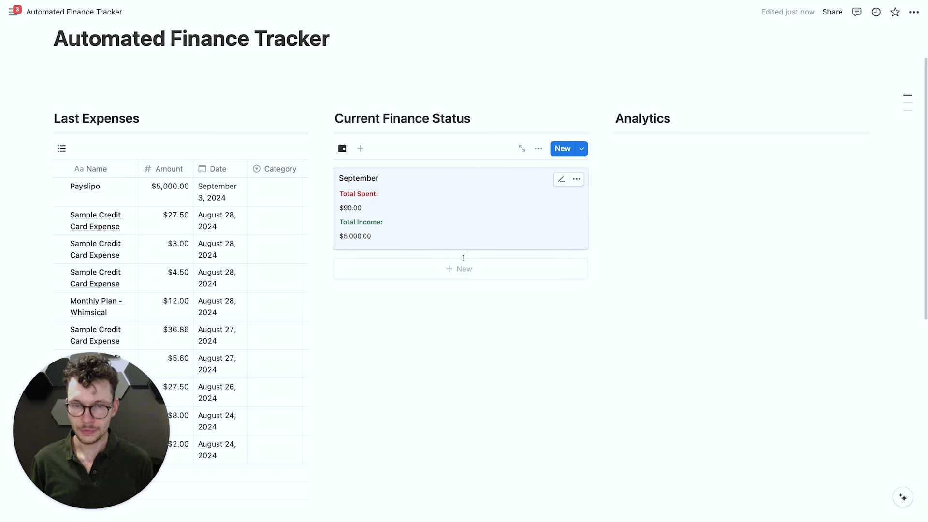
{"action": "left_click", "coordinate": [457, 328]}
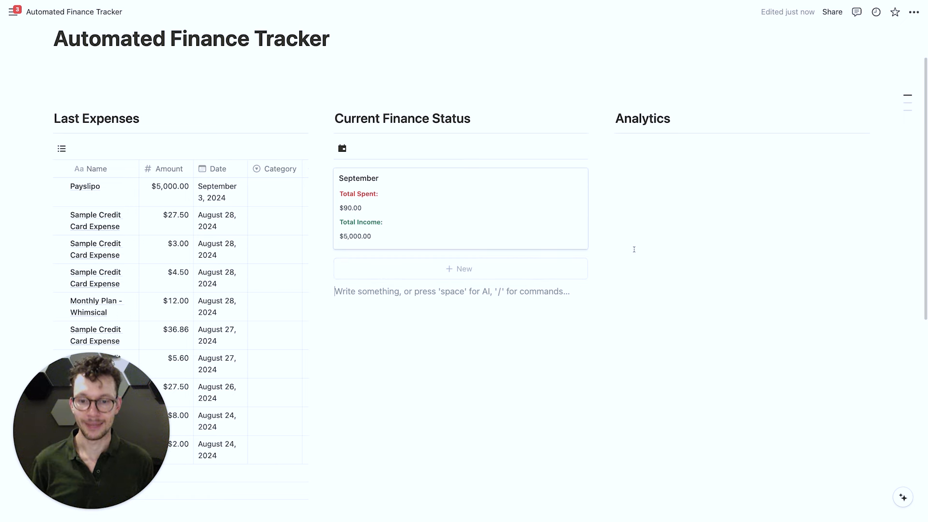
Insert a linked view of the Cashflow Items database under the Analytics heading as a new view.
{"action": "left_click", "coordinate": [652, 147]}
{"action": "scroll", "coordinate": [653, 147], "scroll_direction": "down", "scroll_amount": 2}
{"action": "type", "text": "/linked"}
{"action": "key", "text": "Return"}
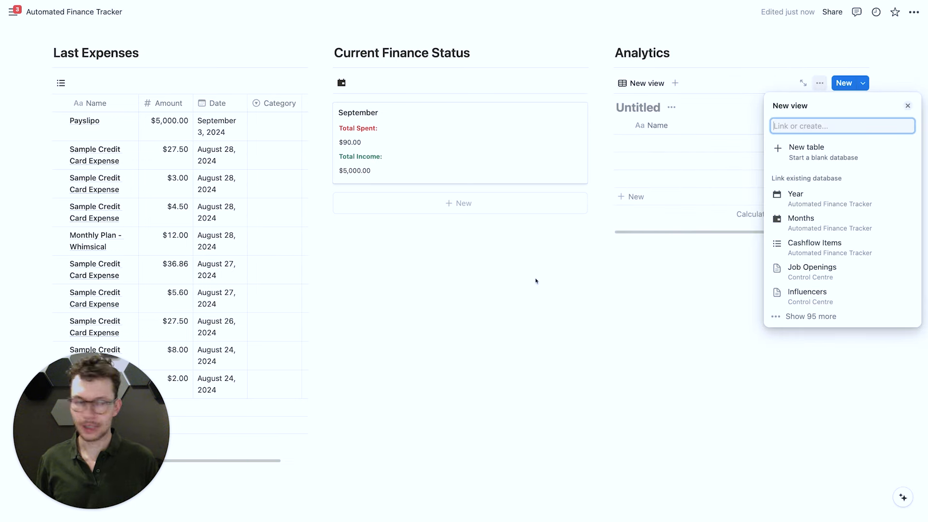
{"action": "left_click", "coordinate": [816, 244]}
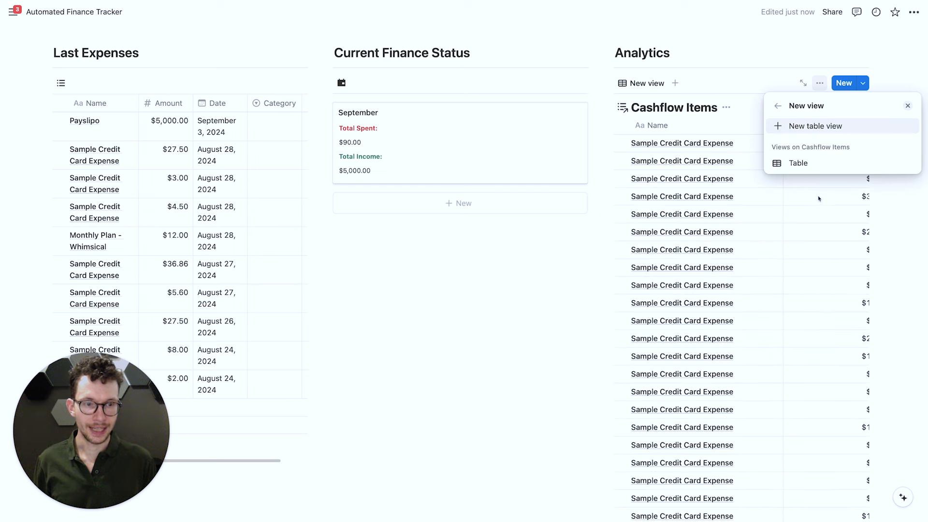
{"action": "left_click", "coordinate": [805, 126]}
Switch the Cashflow Items view to a Chart layout, hide its database title and open the chart for editing.
{"action": "left_click", "coordinate": [861, 195]}
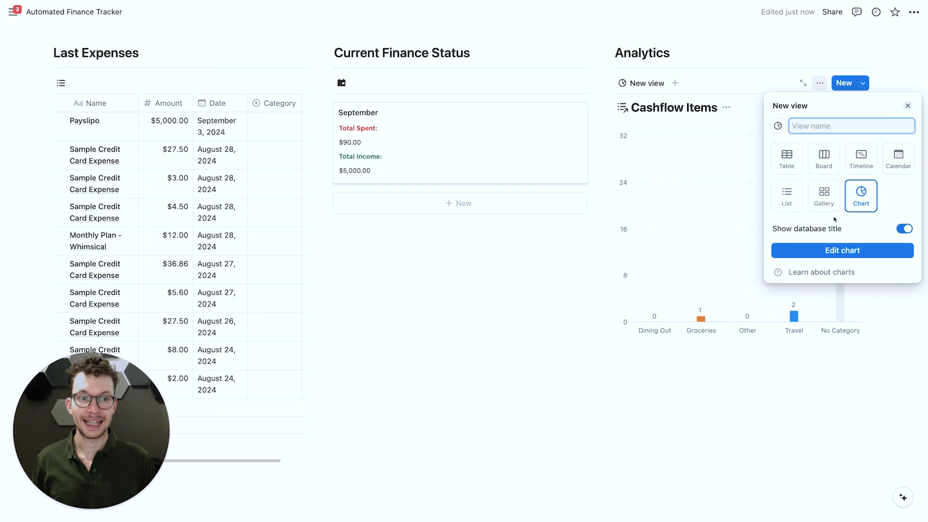
{"action": "left_click", "coordinate": [857, 229]}
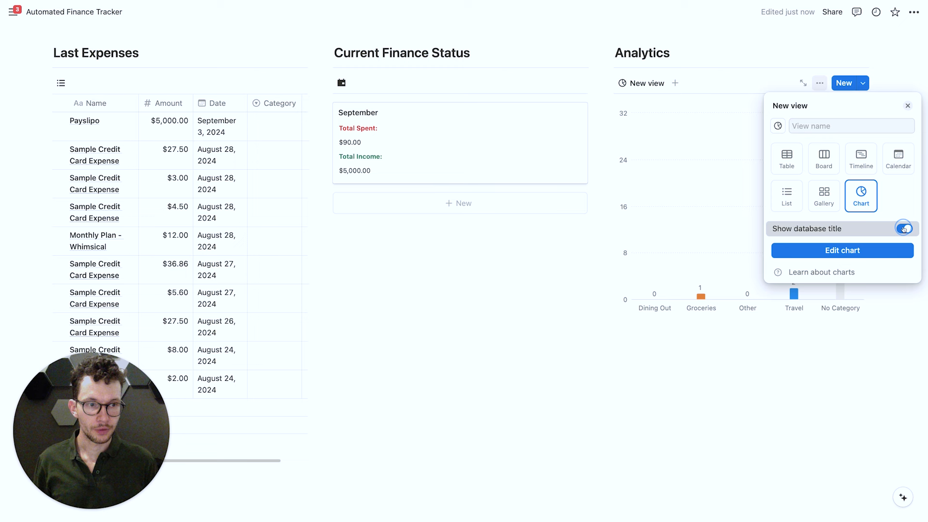
{"action": "left_click", "coordinate": [844, 251]}
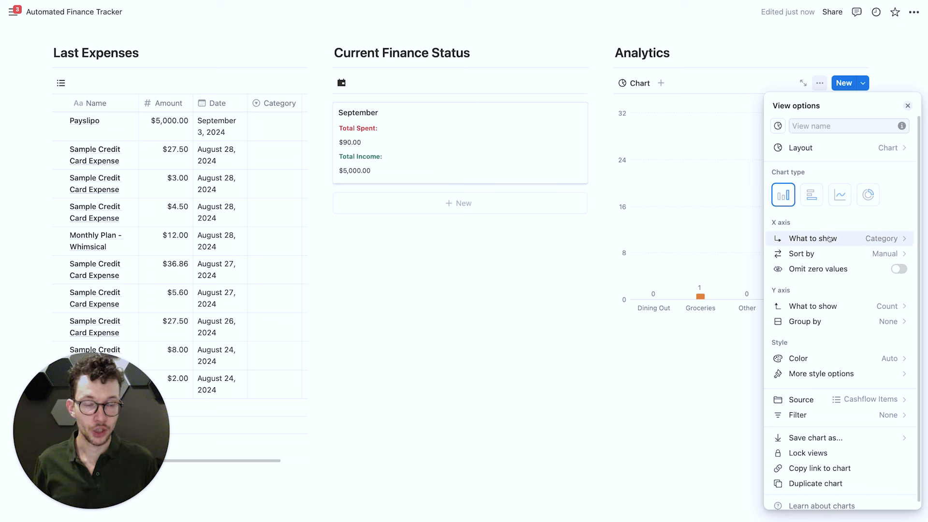
Set the chart's Y axis to show the sum of Amount.
{"action": "left_click", "coordinate": [822, 306]}
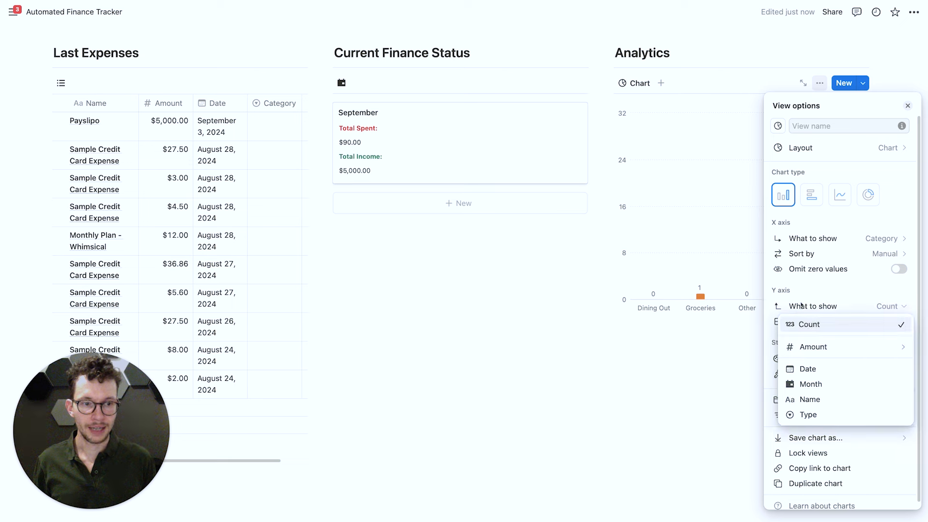
{"action": "mouse_move", "coordinate": [821, 347]}
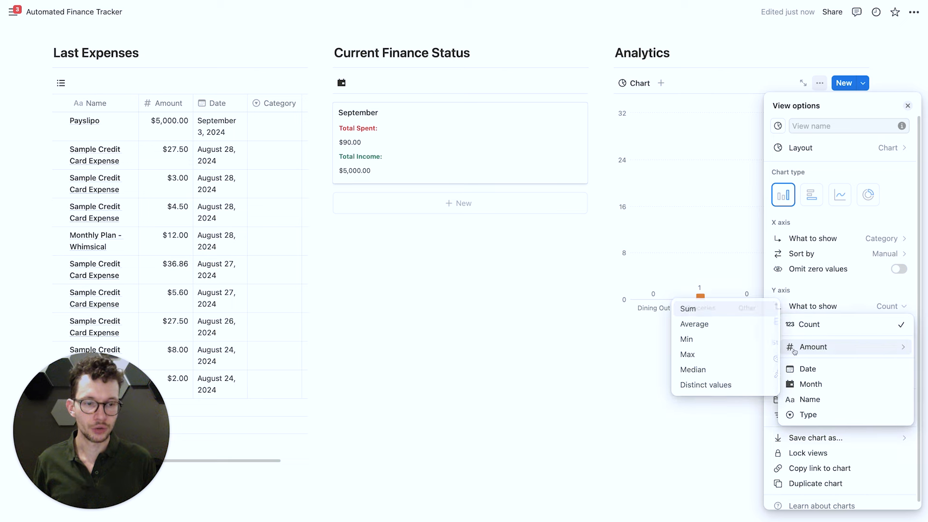
{"action": "left_click", "coordinate": [736, 311]}
{"action": "left_click", "coordinate": [736, 347]}
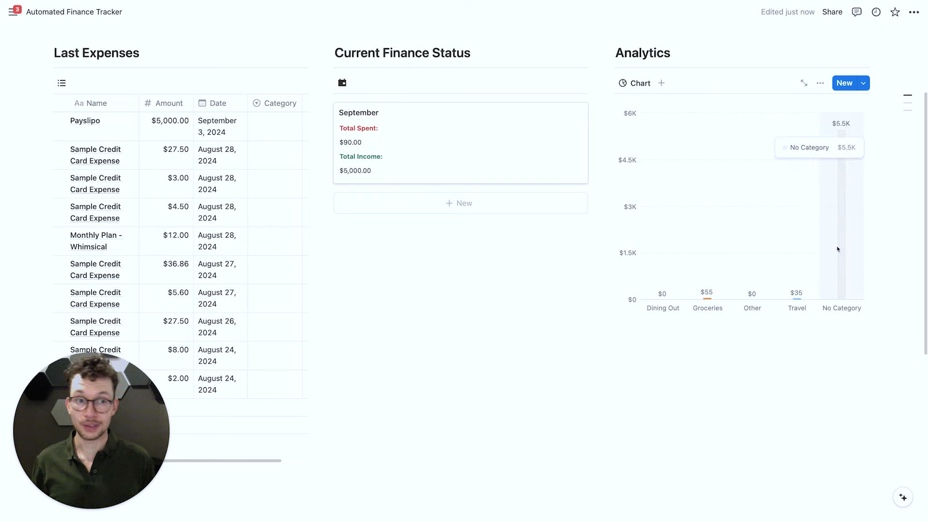
Add an advanced filter to the Analytics chart with the rule Type is Outflow.
{"action": "left_click", "coordinate": [820, 83]}
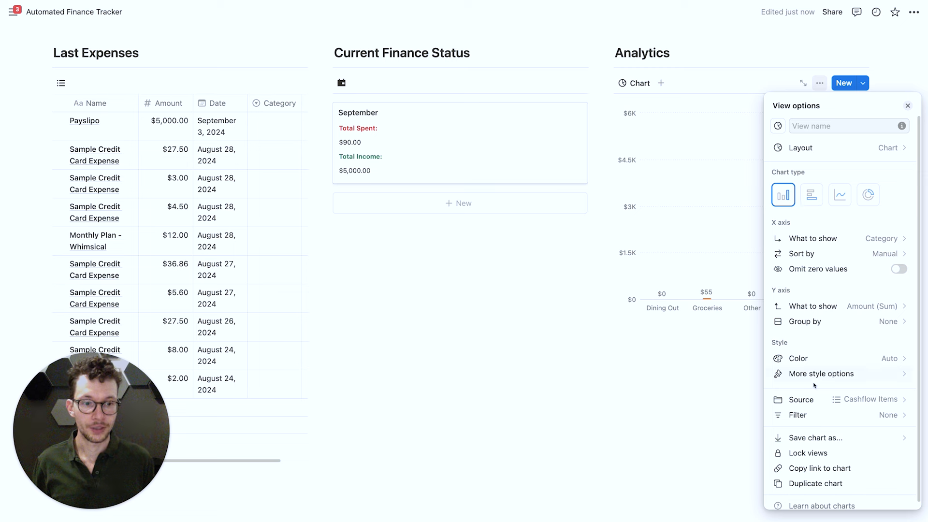
{"action": "left_click", "coordinate": [810, 414]}
{"action": "left_click", "coordinate": [815, 248]}
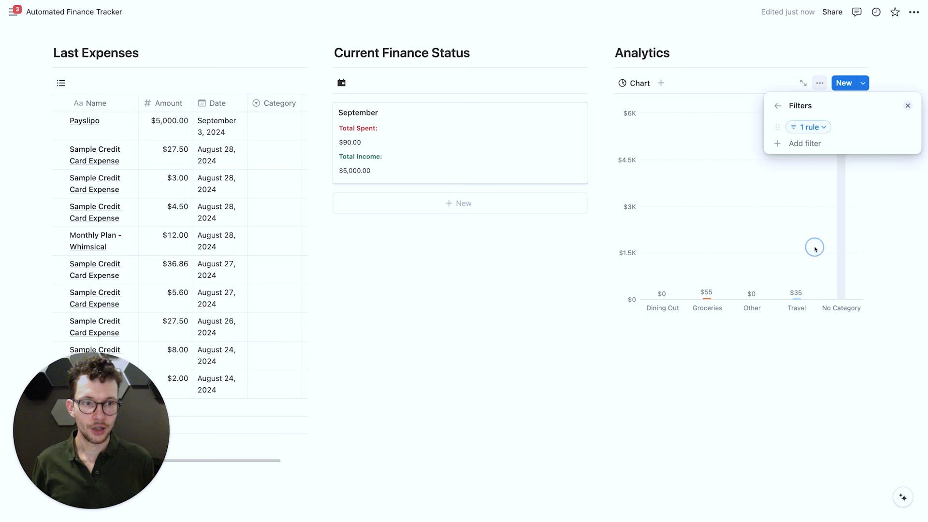
{"action": "left_click", "coordinate": [818, 124]}
{"action": "left_click", "coordinate": [714, 151]}
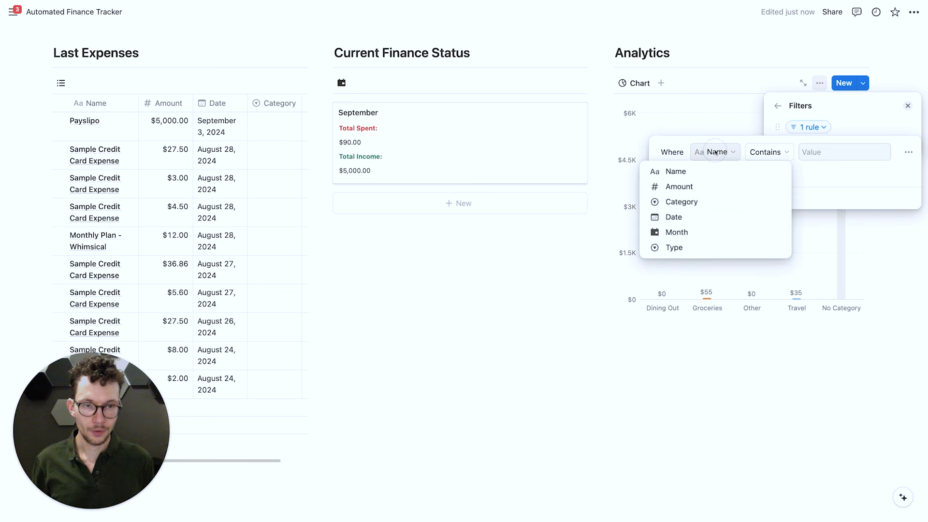
{"action": "left_click", "coordinate": [686, 247]}
{"action": "left_click", "coordinate": [843, 150]}
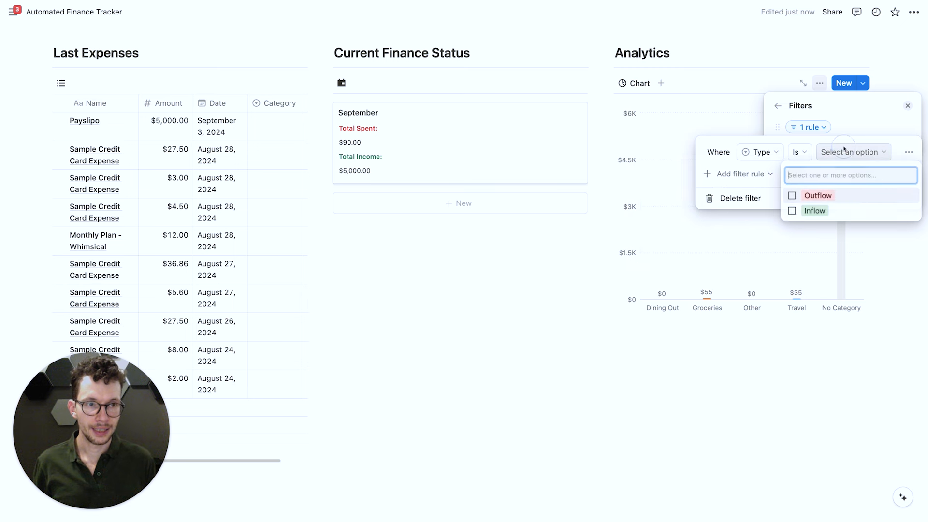
{"action": "left_click", "coordinate": [816, 197]}
{"action": "left_click", "coordinate": [737, 144]}
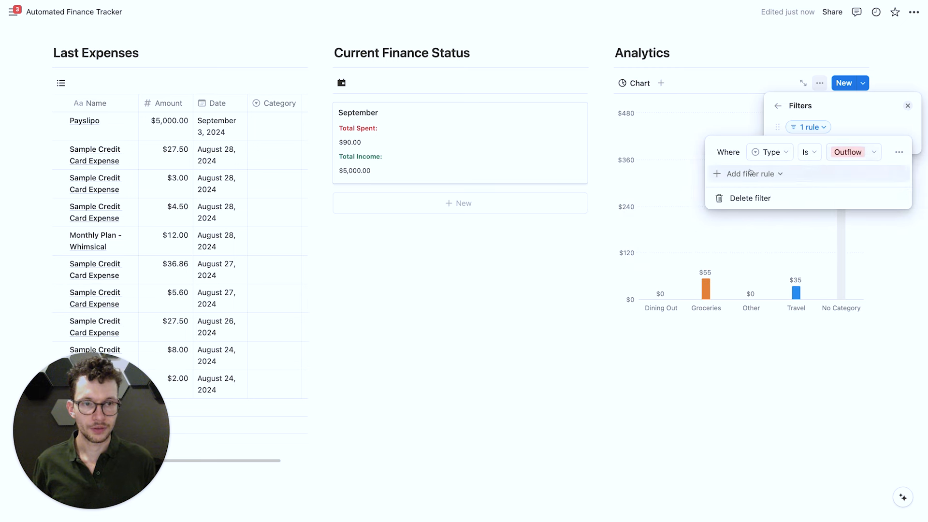
Add a second rule to the chart's advanced filter requiring that Month contains September.
{"action": "left_click", "coordinate": [751, 173]}
{"action": "left_click", "coordinate": [753, 194]}
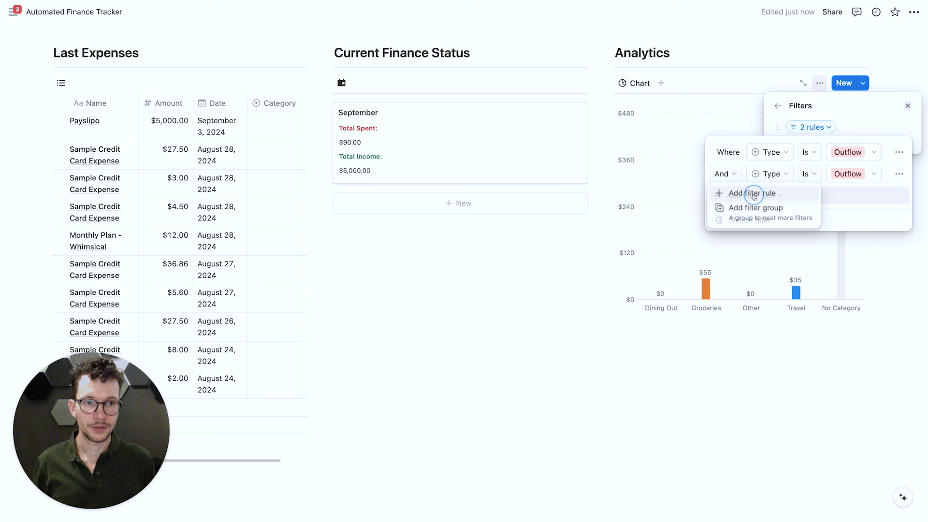
{"action": "left_click", "coordinate": [768, 174]}
{"action": "left_click", "coordinate": [732, 253]}
{"action": "left_click", "coordinate": [854, 173]}
{"action": "left_click", "coordinate": [833, 217]}
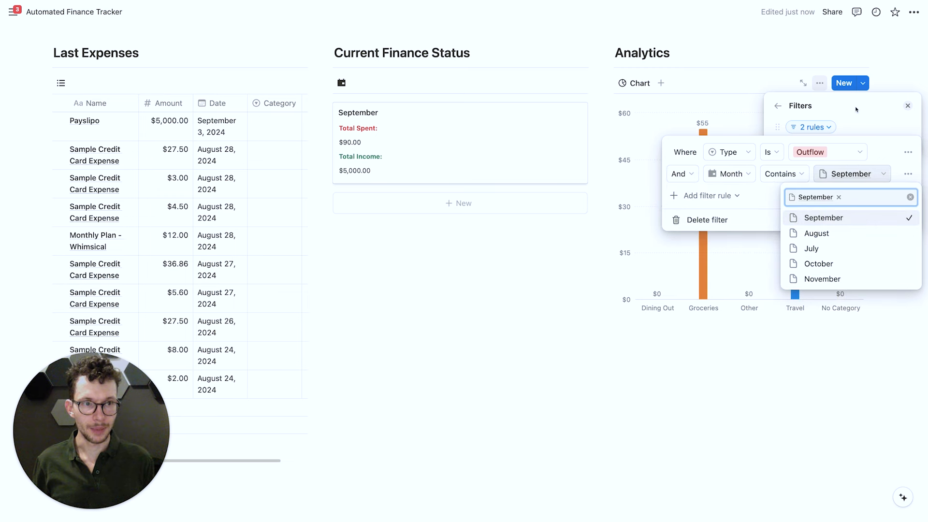
{"action": "key", "text": "Escape"}
{"action": "key", "text": "Escape"}
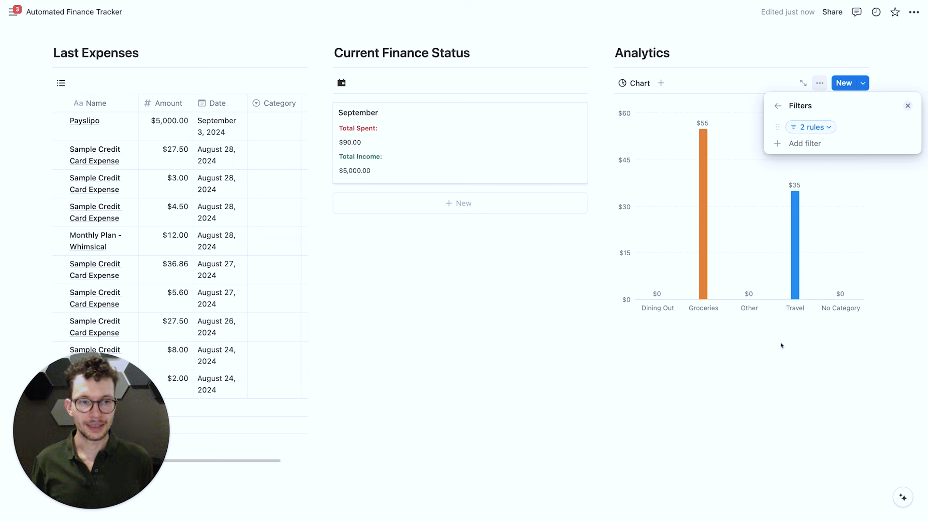
Close the filter settings and rename the Analytics chart view to "by Category".
{"action": "key", "text": "Escape"}
{"action": "scroll", "coordinate": [775, 335], "scroll_direction": "up", "scroll_amount": 1}
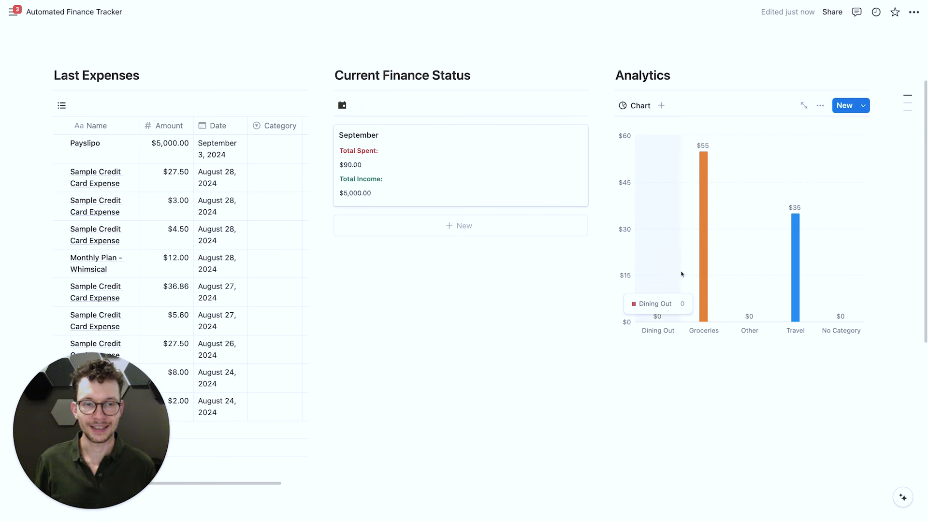
{"action": "scroll", "coordinate": [704, 252], "scroll_direction": "up", "scroll_amount": 1}
{"action": "left_click", "coordinate": [641, 114]}
{"action": "left_click", "coordinate": [646, 138]}
{"action": "type", "text": "by "}
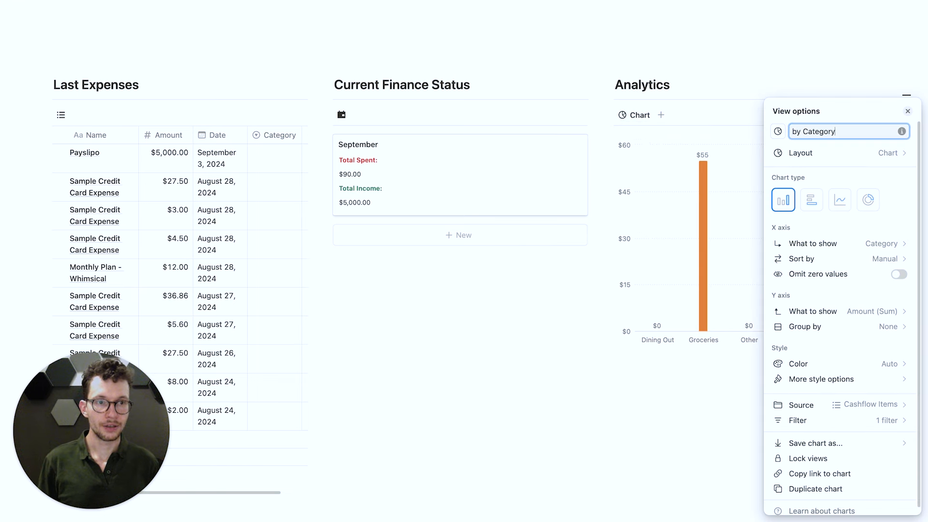
{"action": "type", "text": "Category"}
{"action": "key", "text": "Return"}
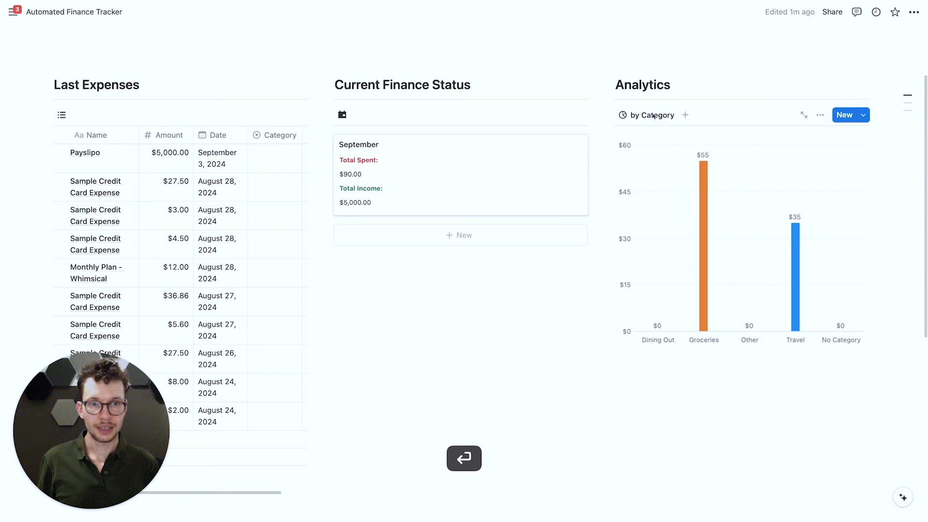
Duplicate the "by Category" chart view and name the copy "Month-Over-Month".
{"action": "left_click", "coordinate": [644, 116]}
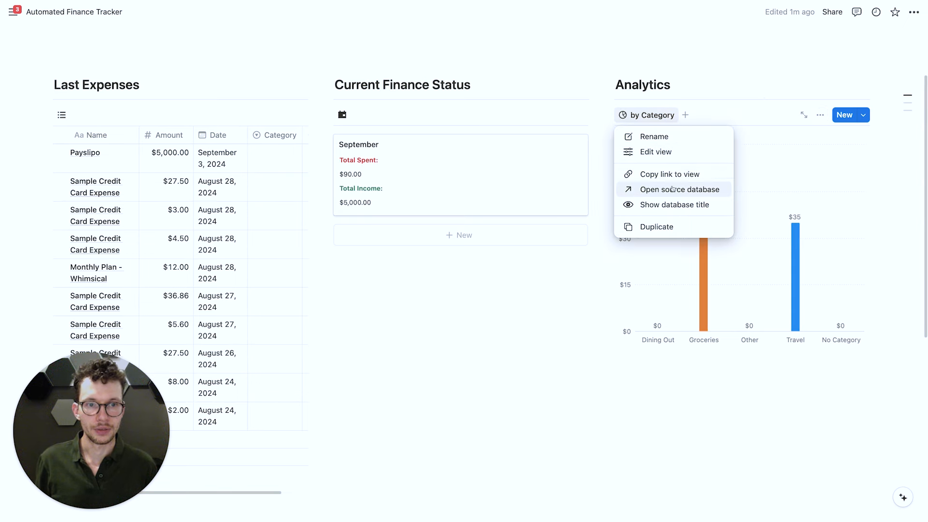
{"action": "left_click", "coordinate": [656, 226]}
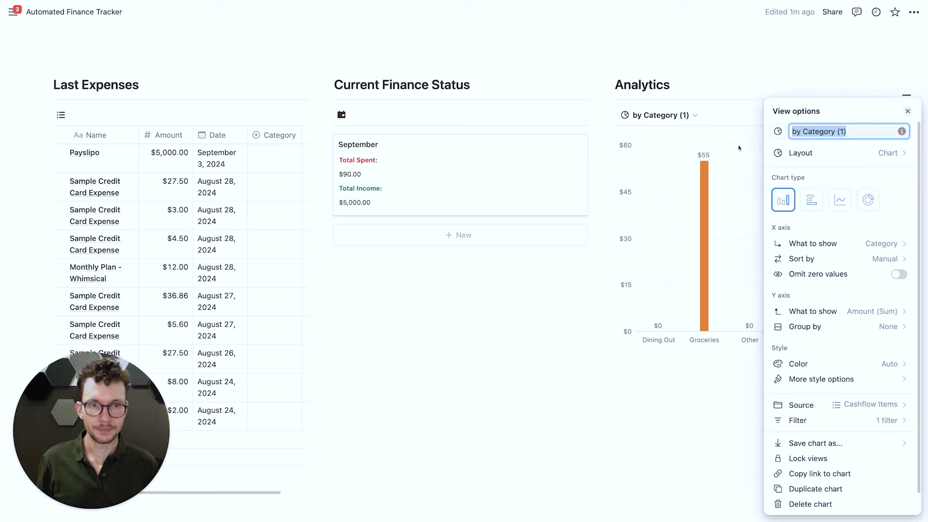
{"action": "type", "text": "Month-Over-Month"}
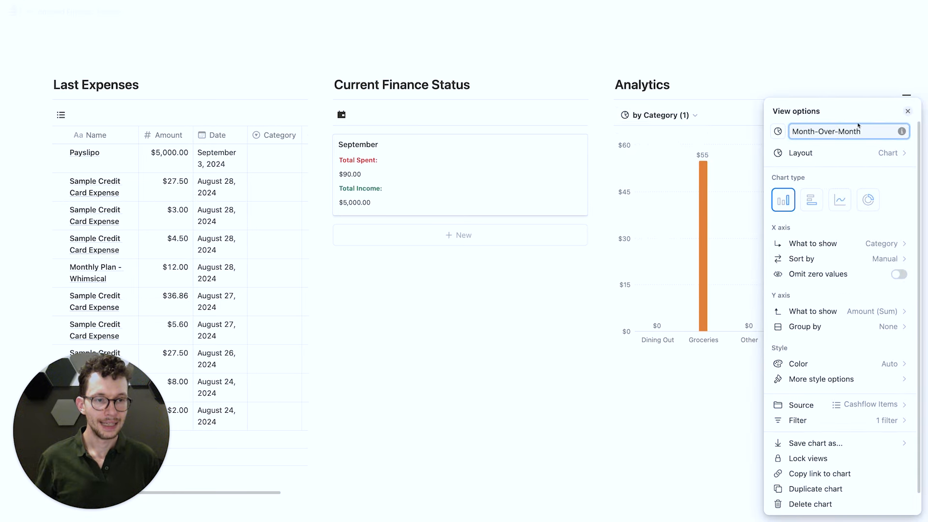
Set the Month-Over-Month chart's X axis to show Month and omit zero values.
{"action": "left_click", "coordinate": [850, 244]}
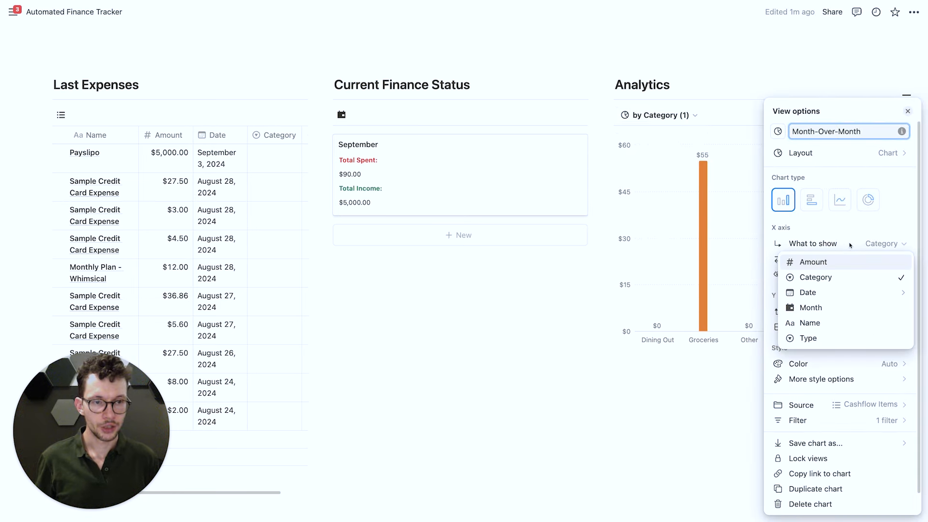
{"action": "left_click", "coordinate": [812, 307]}
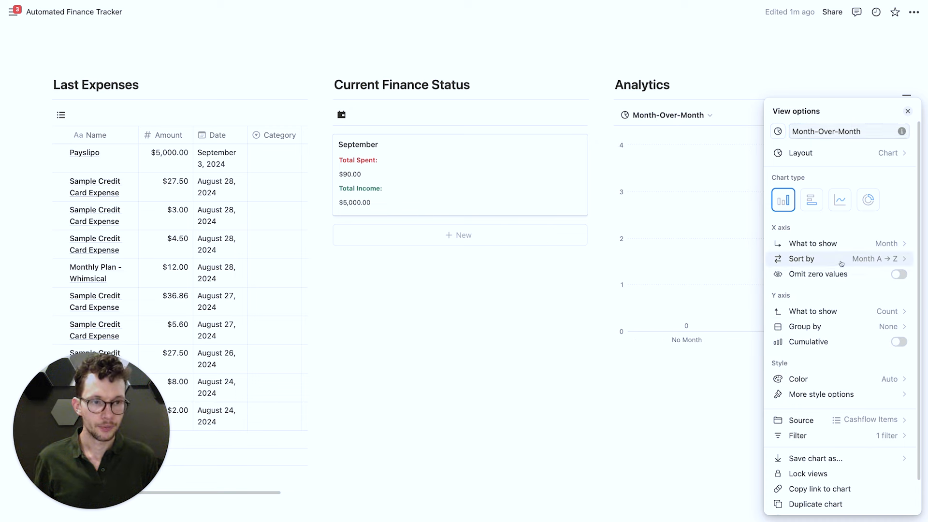
{"action": "left_click", "coordinate": [898, 275]}
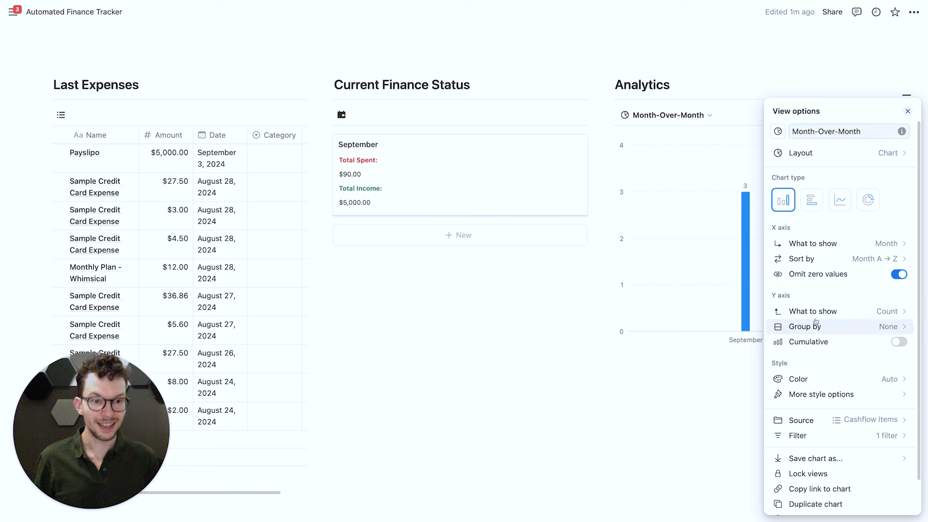
Set the Month-Over-Month chart's Y axis to the sum of Amount and close its view options.
{"action": "left_click", "coordinate": [817, 316]}
{"action": "mouse_move", "coordinate": [804, 351]}
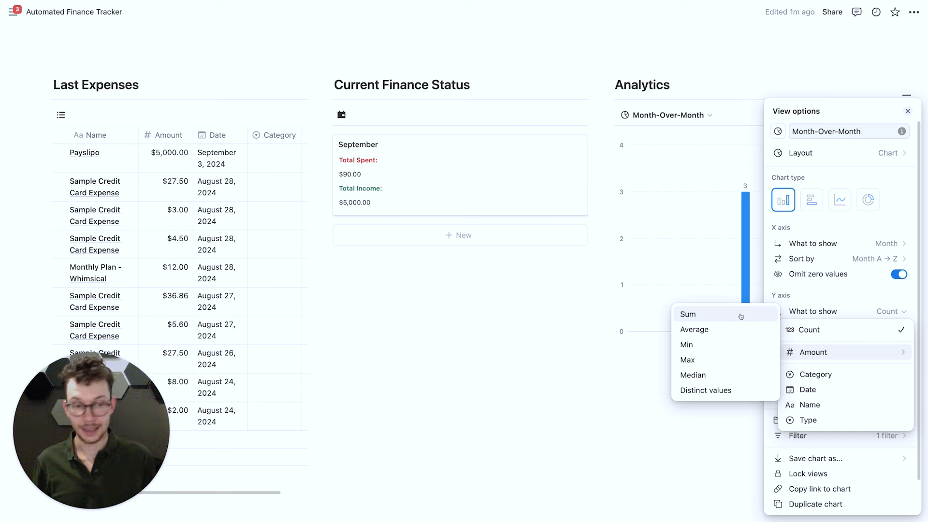
{"action": "left_click", "coordinate": [740, 316]}
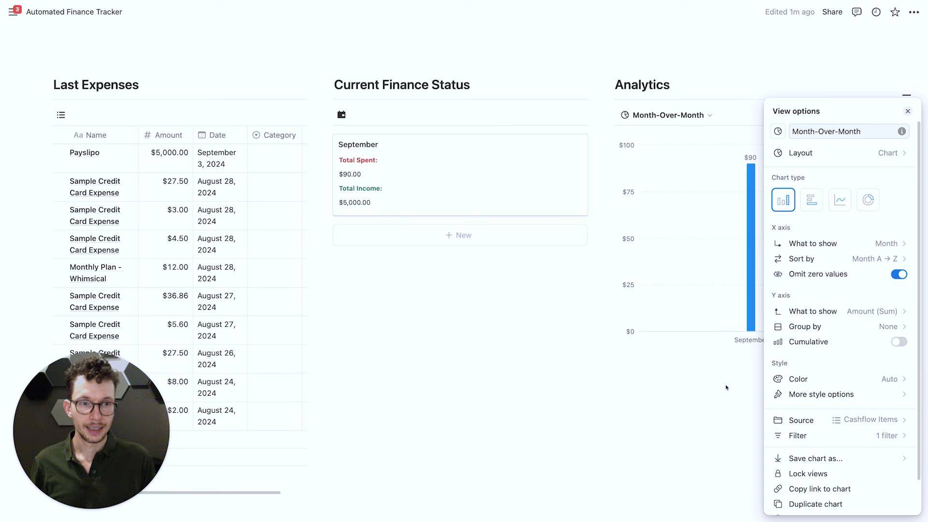
{"action": "left_click", "coordinate": [739, 379]}
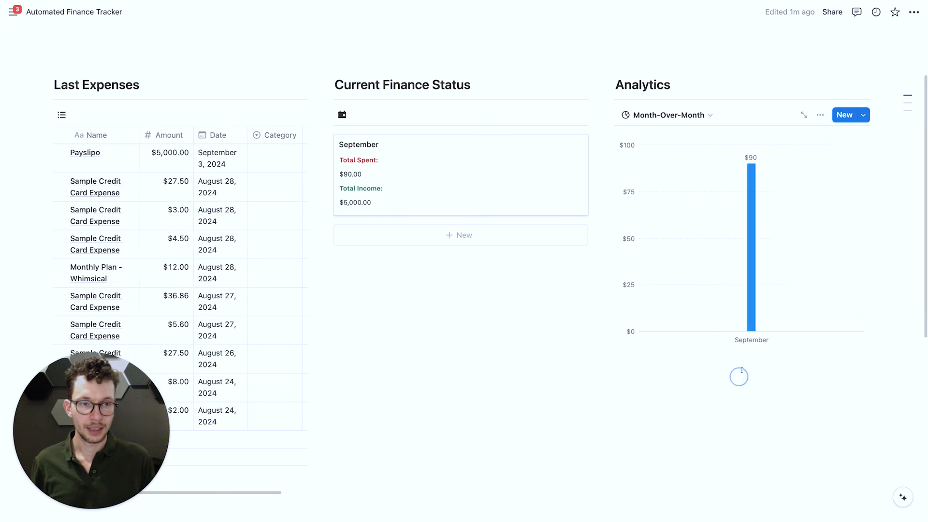
Remove the rule Month contains September from the Month-Over-Month chart's filter, keeping the Outflow rule.
{"action": "left_click", "coordinate": [820, 115]}
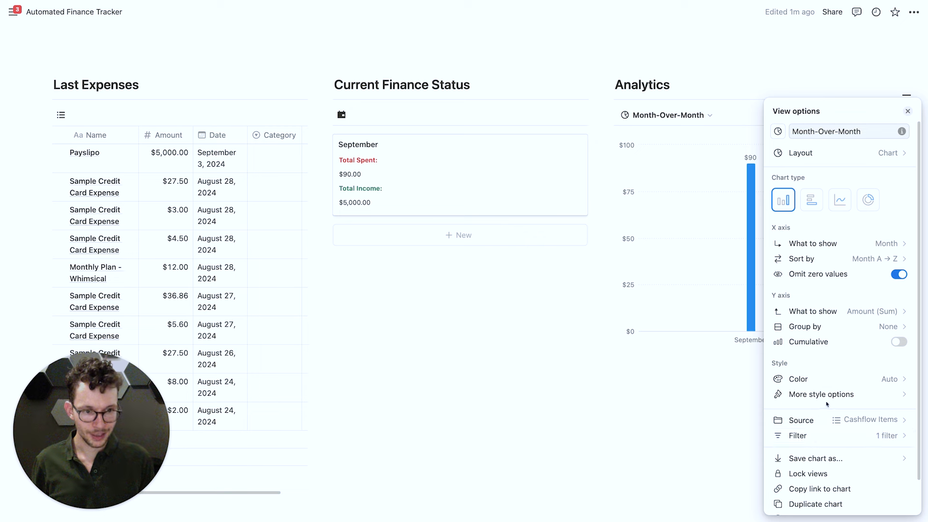
{"action": "left_click", "coordinate": [817, 435]}
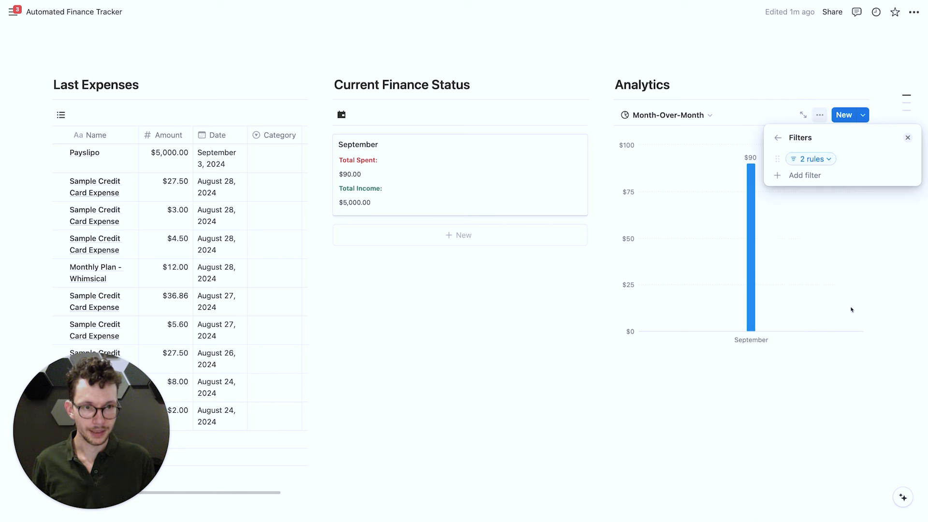
{"action": "left_click", "coordinate": [830, 158]}
{"action": "left_click", "coordinate": [908, 206]}
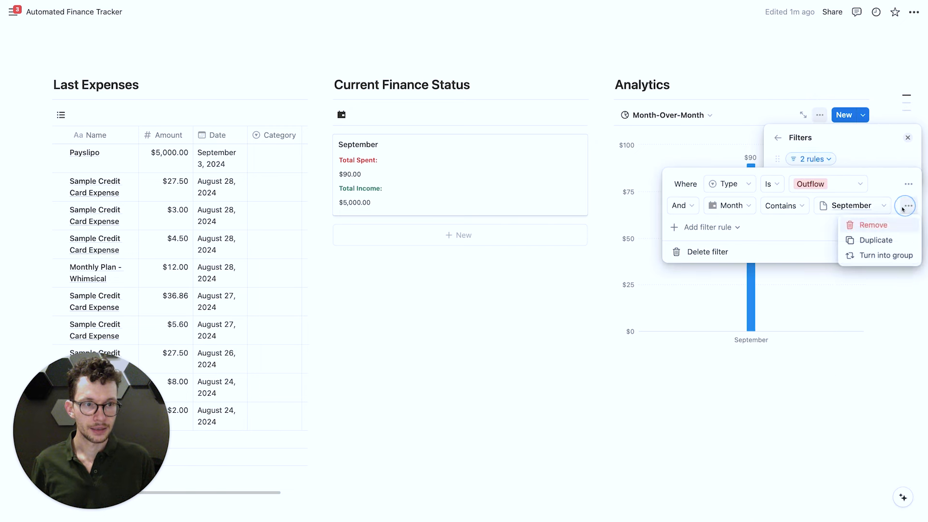
{"action": "left_click", "coordinate": [873, 225]}
{"action": "left_click", "coordinate": [777, 154]}
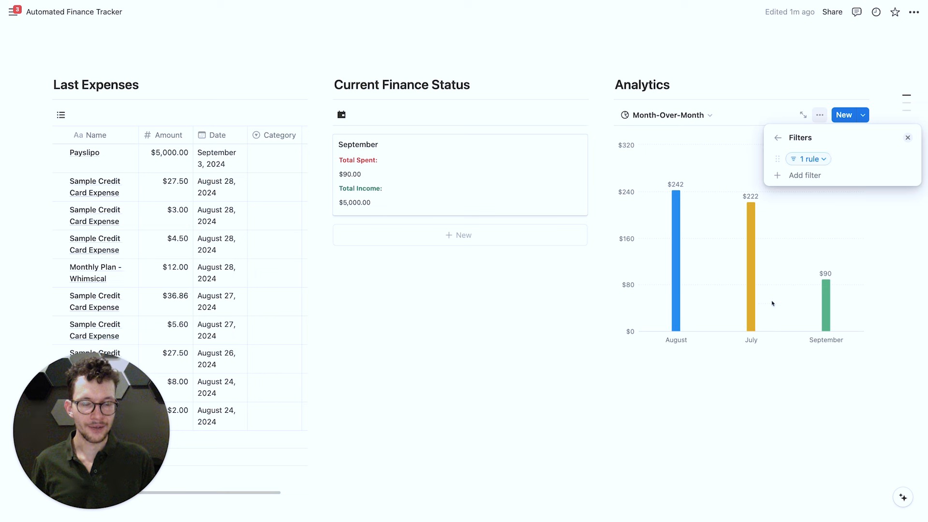
{"action": "left_click", "coordinate": [787, 345]}
Sort the chart's X axis manually so the months run July, August, September.
{"action": "left_click", "coordinate": [819, 114]}
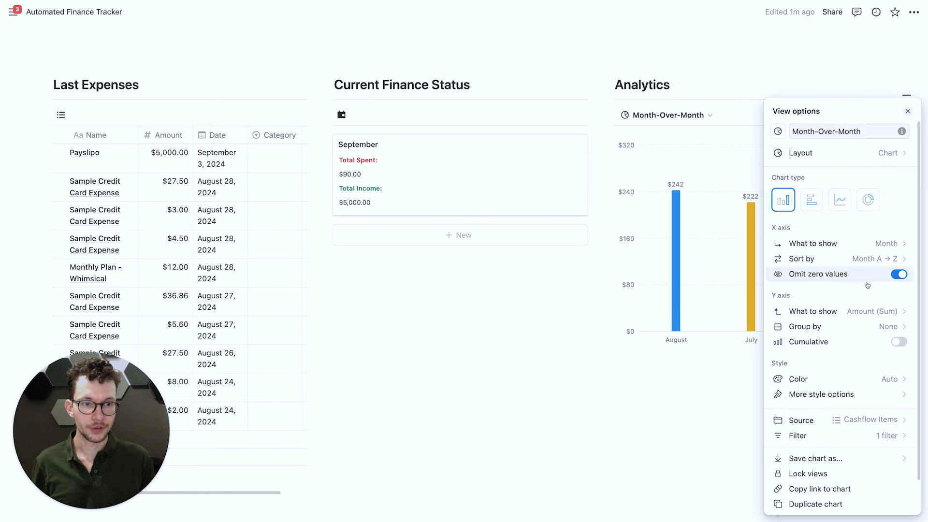
{"action": "left_click", "coordinate": [803, 258]}
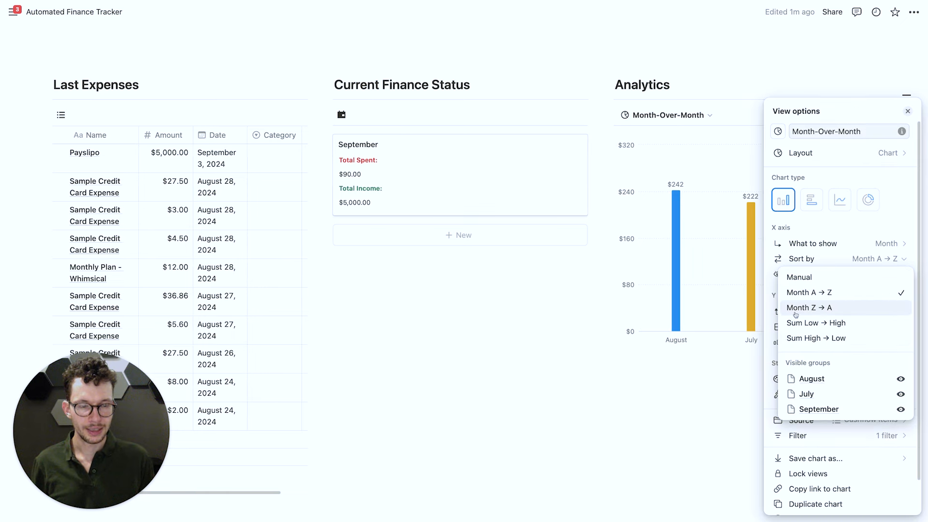
{"action": "left_click", "coordinate": [800, 277]}
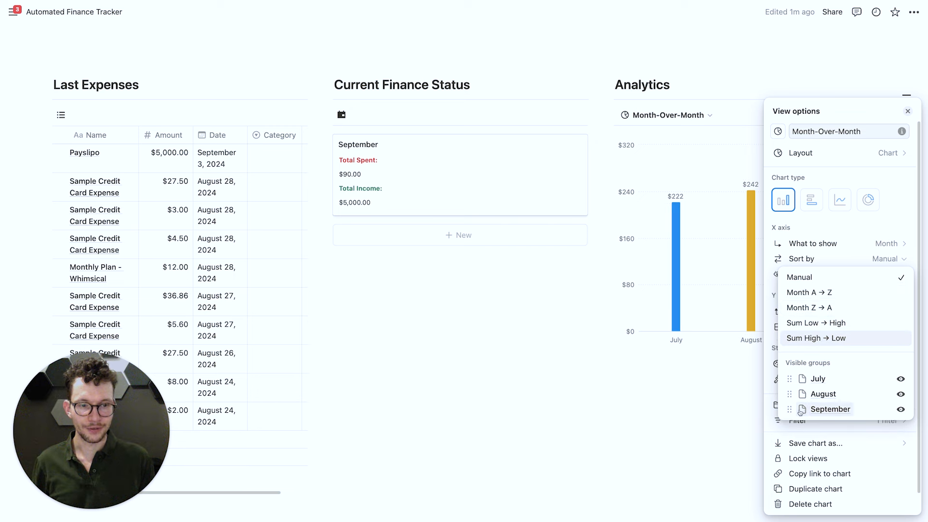
{"action": "left_click", "coordinate": [829, 468]}
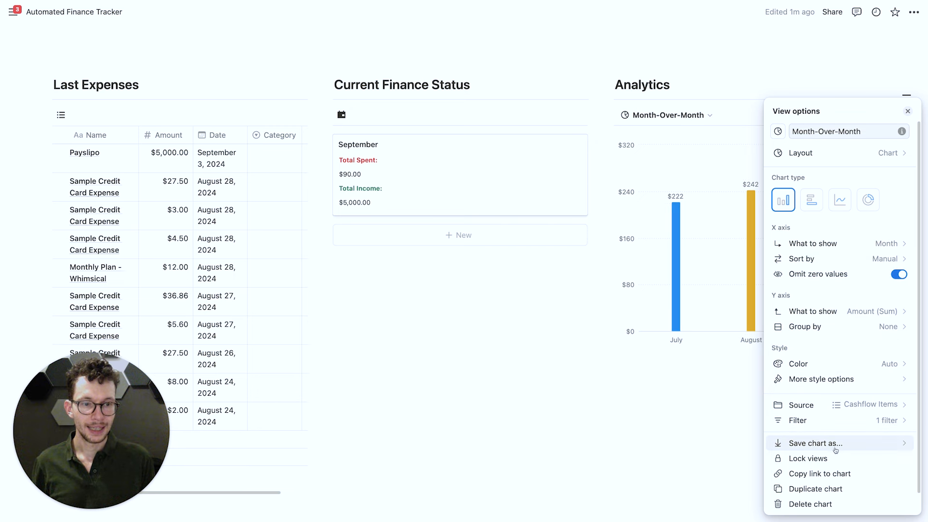
Group the Month-Over-Month chart's Y axis by Category and inspect the breakdown of the monthly bars.
{"action": "left_click", "coordinate": [822, 327]}
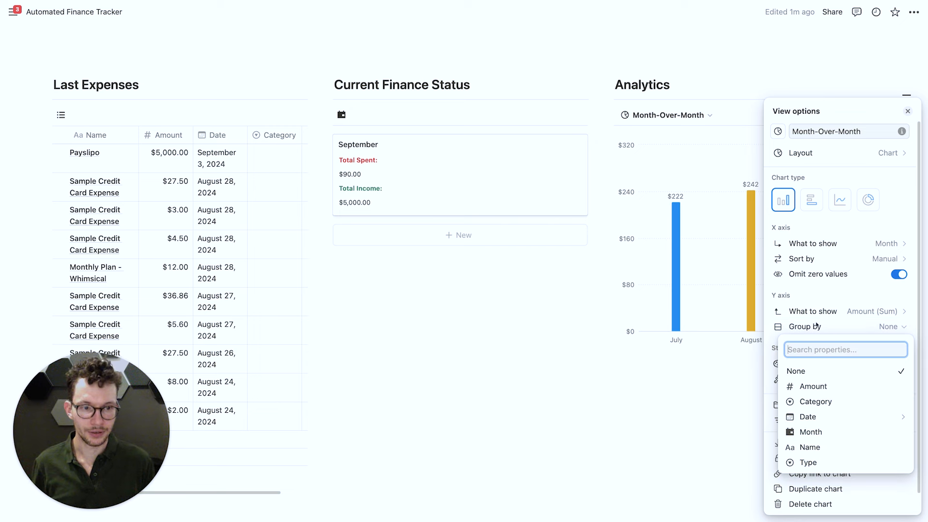
{"action": "left_click", "coordinate": [815, 401]}
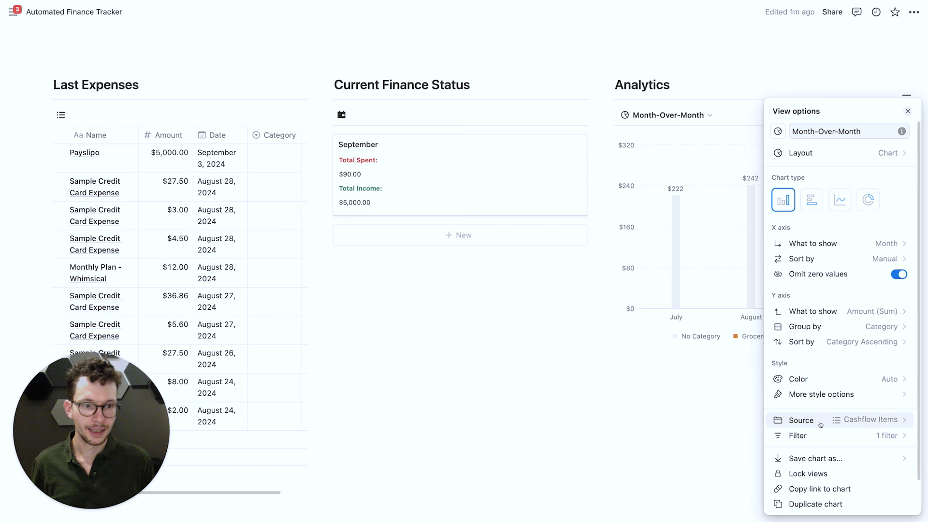
{"action": "left_click", "coordinate": [700, 389]}
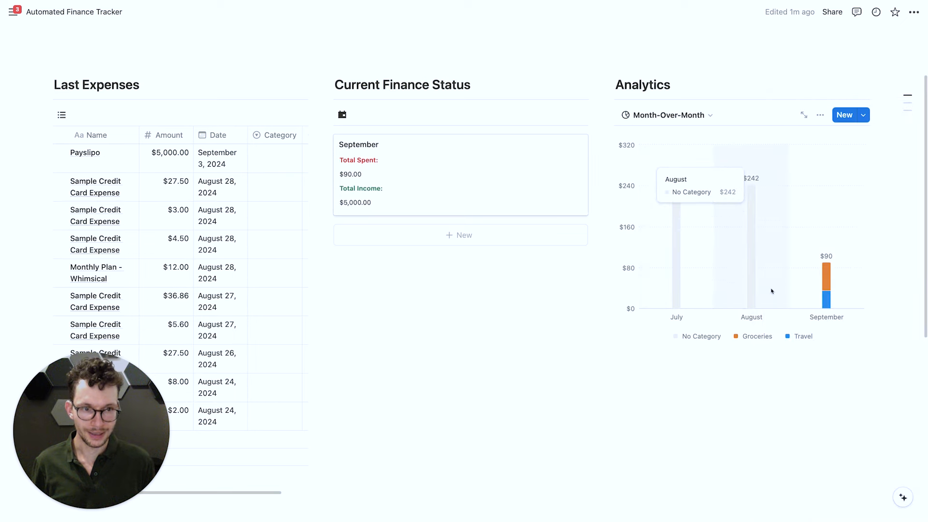
{"action": "mouse_move", "coordinate": [765, 282]}
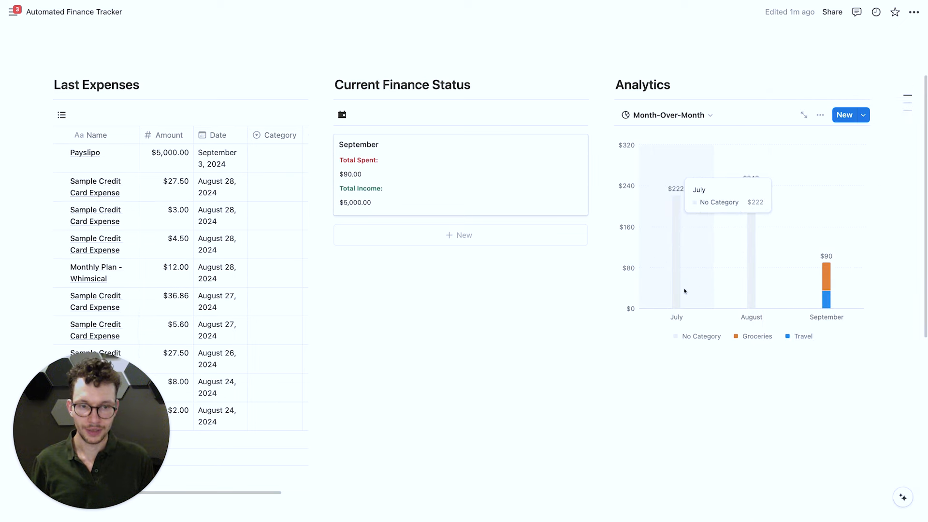
{"action": "mouse_move", "coordinate": [858, 296]}
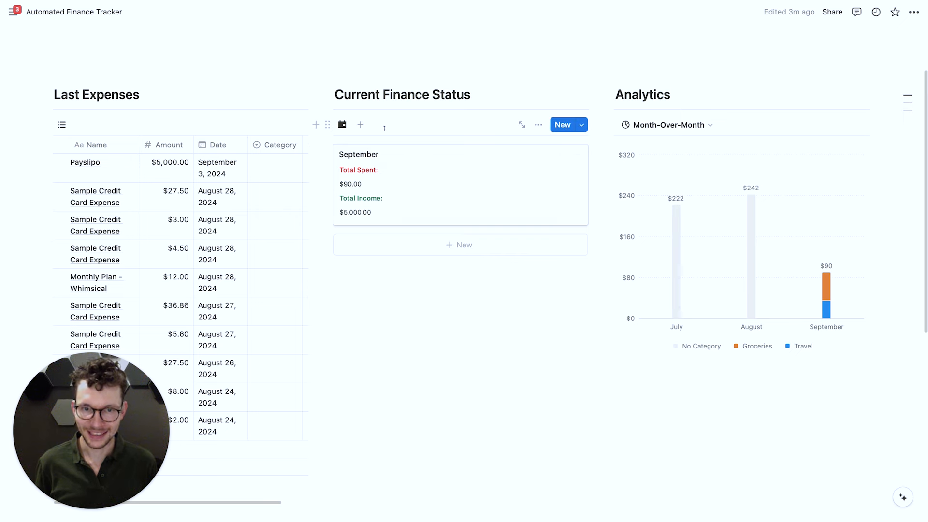
Expand the Backend toggle at the end of the dashboard page and open the Months database.
{"action": "scroll", "coordinate": [420, 164], "scroll_direction": "down", "scroll_amount": 7}
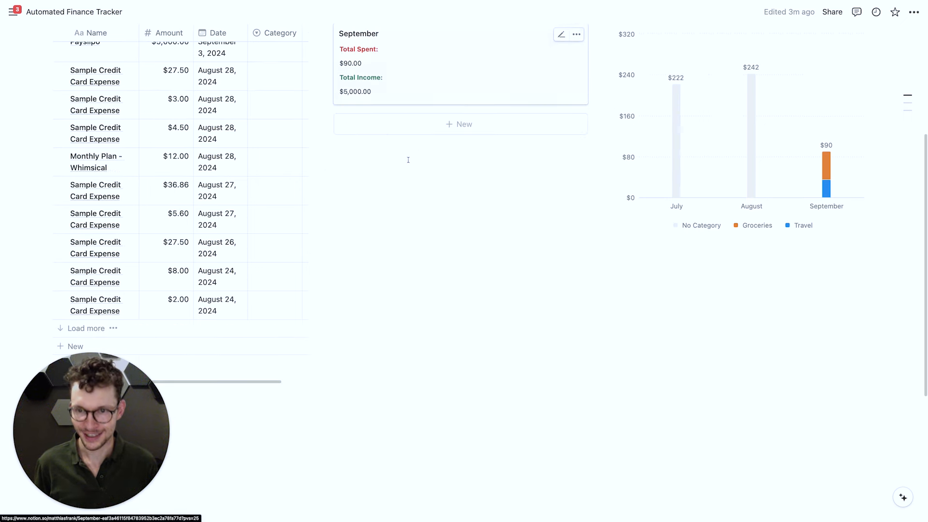
{"action": "mouse_move", "coordinate": [8, 302]}
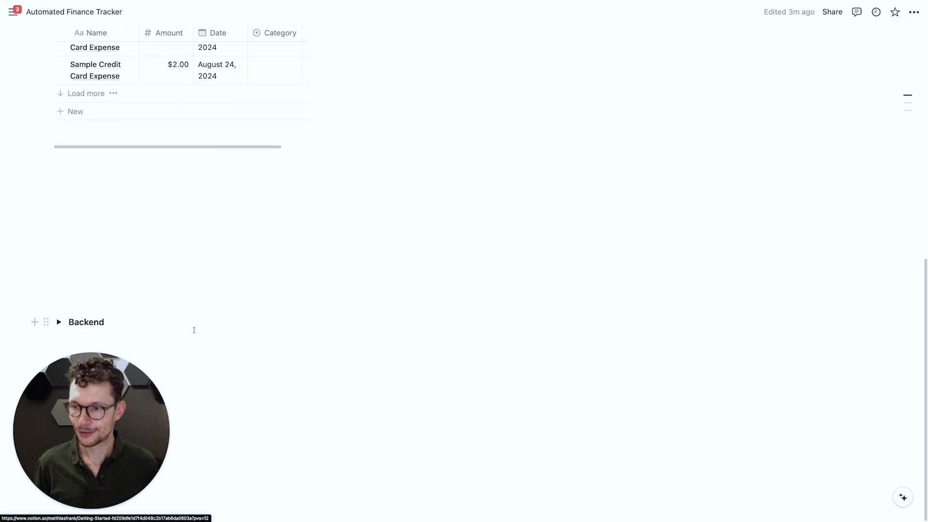
{"action": "left_click", "coordinate": [58, 323]}
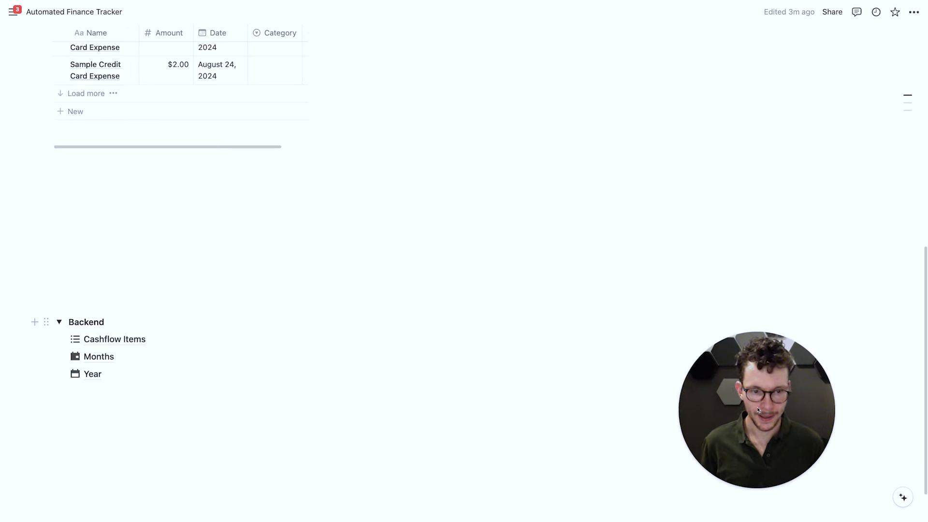
{"action": "left_click", "coordinate": [95, 357]}
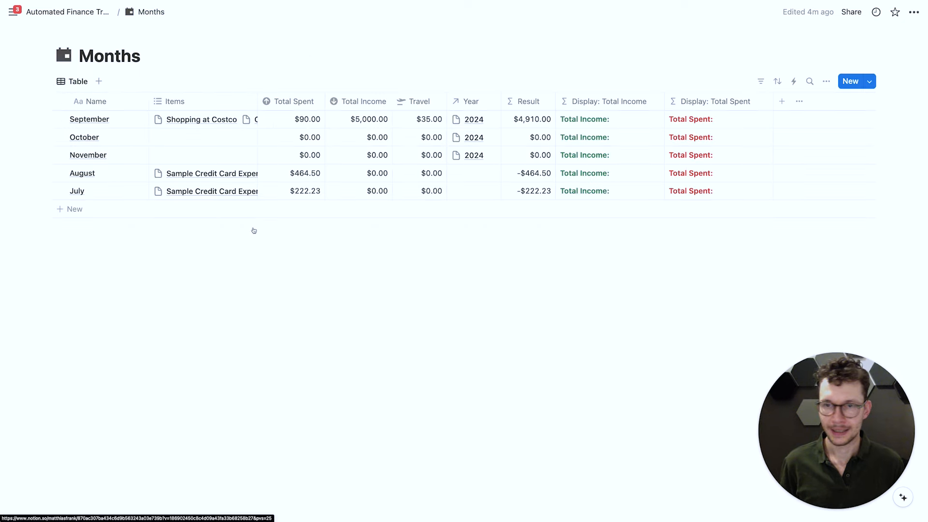
Add a Date property named "Duration" to the Months database.
{"action": "left_click", "coordinate": [781, 101]}
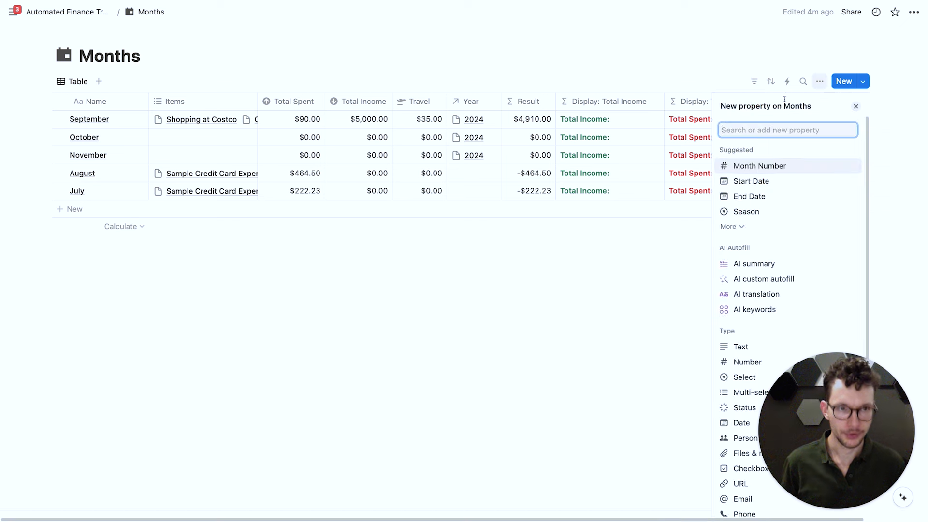
{"action": "type", "text": "date"}
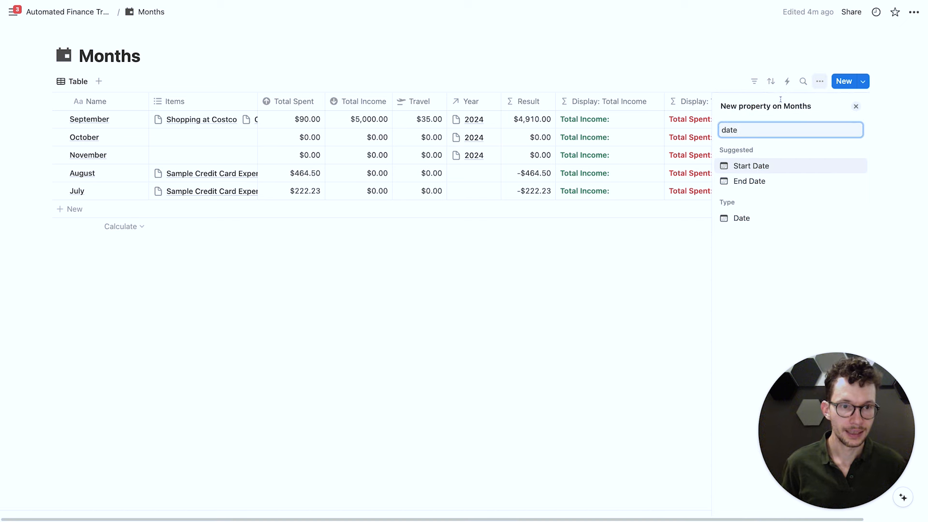
{"action": "left_click", "coordinate": [740, 220]}
{"action": "type", "text": "Duration"}
{"action": "left_click", "coordinate": [461, 297]}
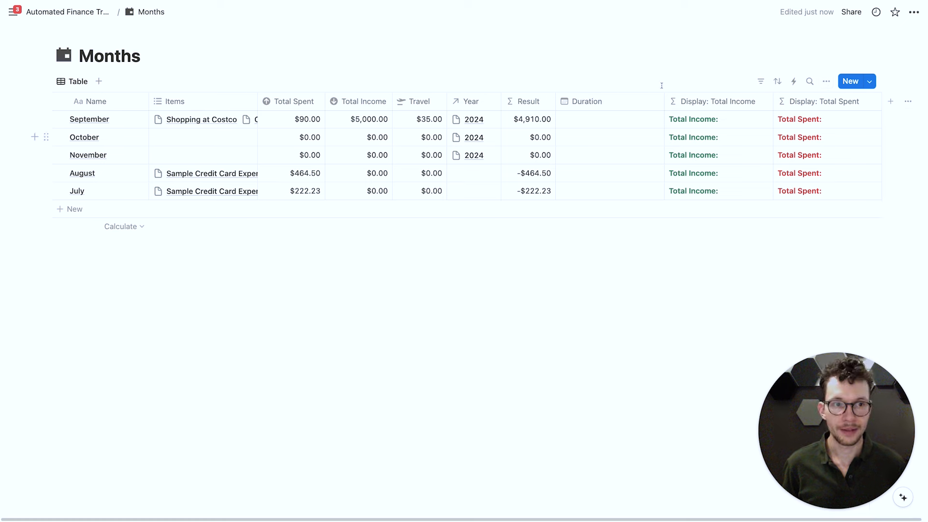
Set September's Duration to the range September 1, 2024 to September 30, 2024, and widen the Duration column to fit it.
{"action": "left_click", "coordinate": [599, 126]}
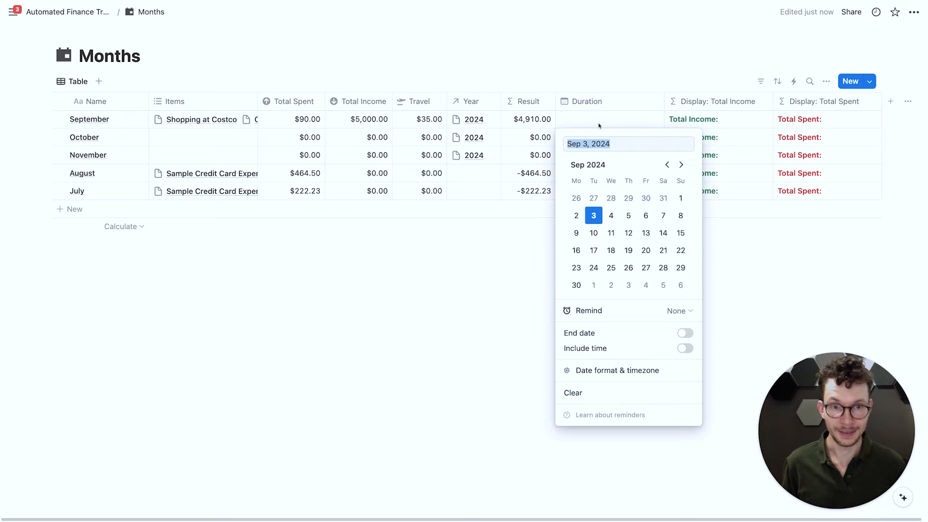
{"action": "left_click", "coordinate": [681, 198]}
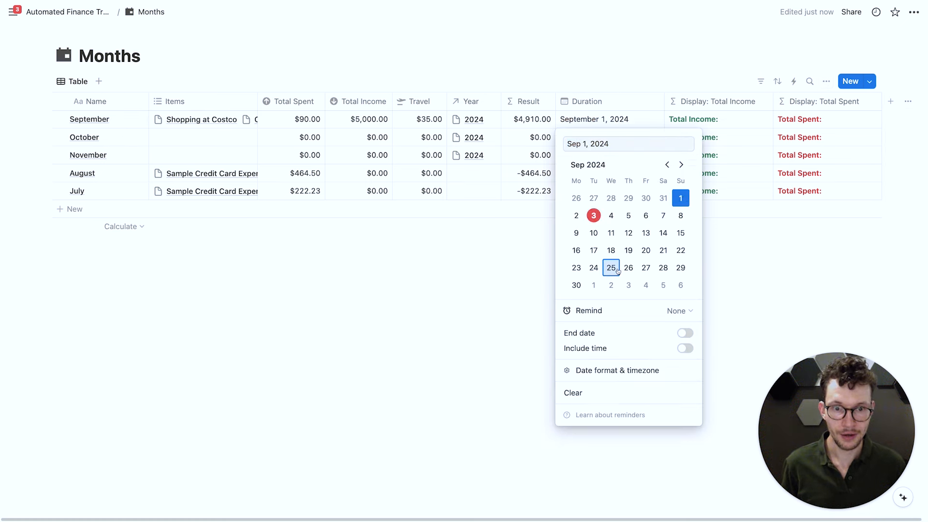
{"action": "left_click", "coordinate": [677, 333]}
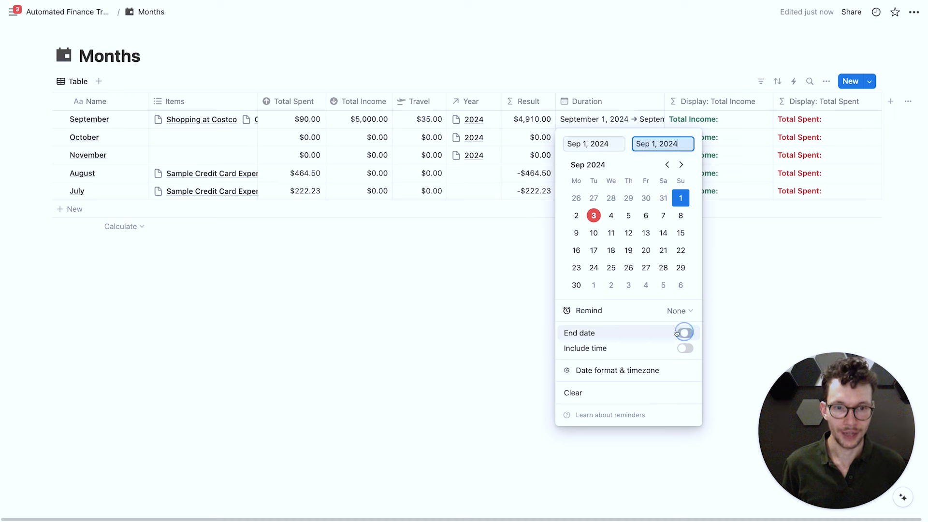
{"action": "left_click", "coordinate": [575, 286]}
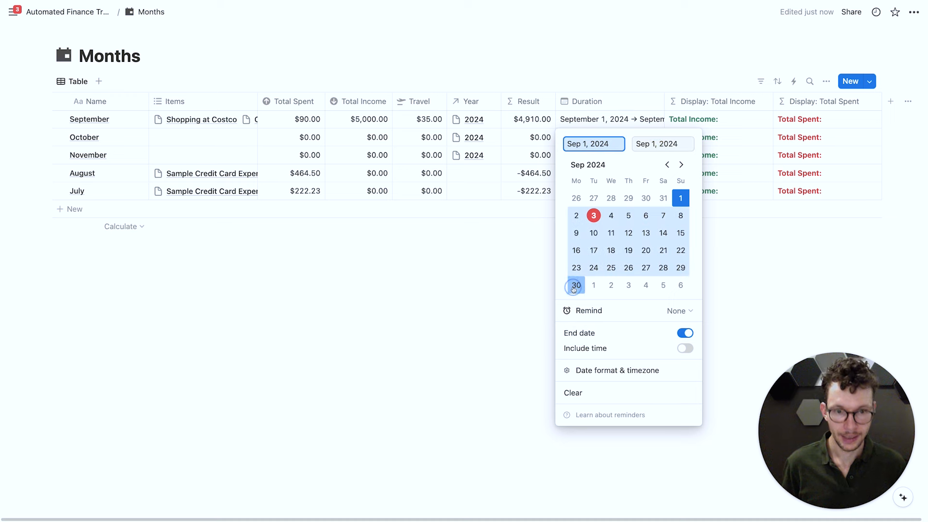
{"action": "left_click", "coordinate": [523, 325]}
{"action": "left_click_drag", "start_coordinate": [665, 101], "coordinate": [722, 116]}
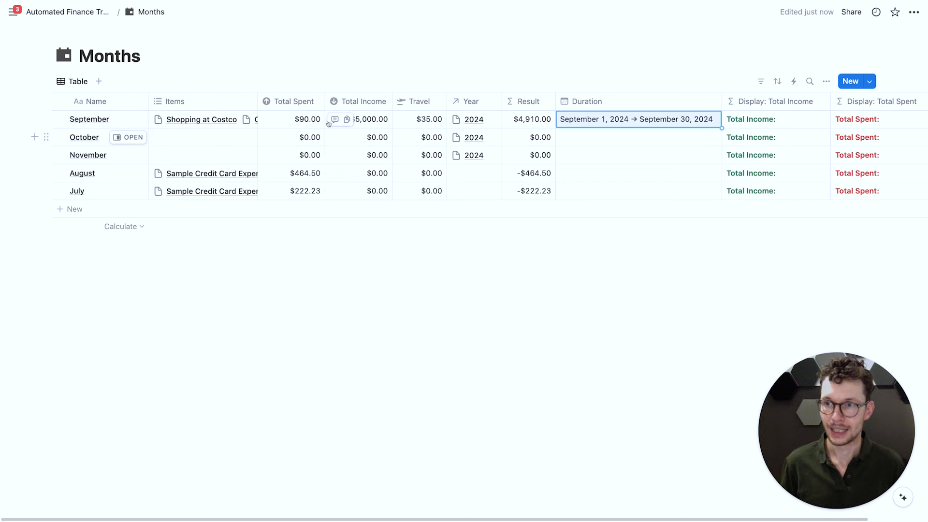
Open the Cashflow Items database from the dashboard's Backend section and add a Rollup property.
{"action": "left_click", "coordinate": [68, 12]}
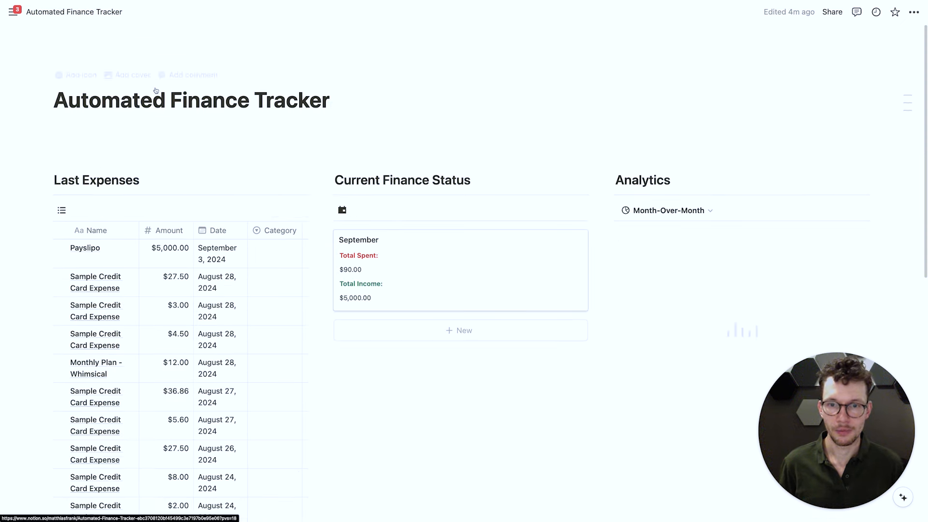
{"action": "scroll", "coordinate": [290, 461], "scroll_direction": "down", "scroll_amount": 15}
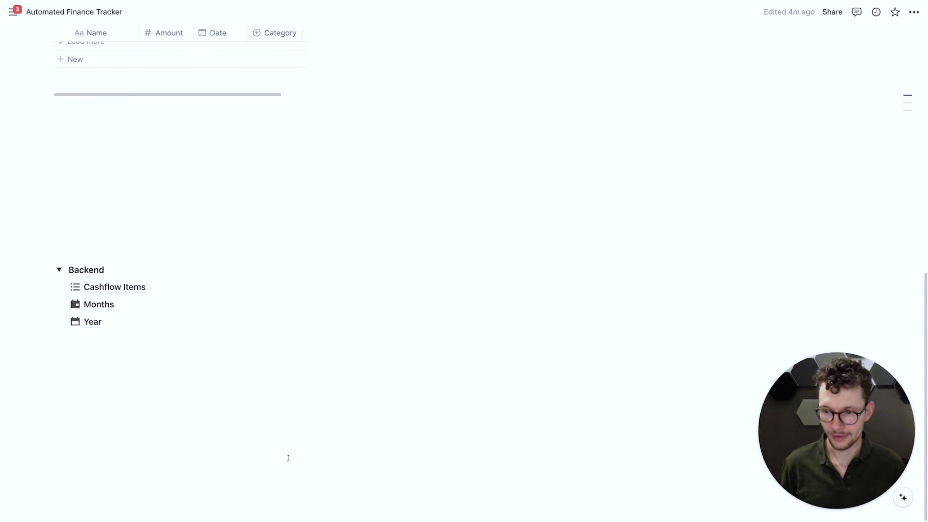
{"action": "left_click", "coordinate": [124, 286]}
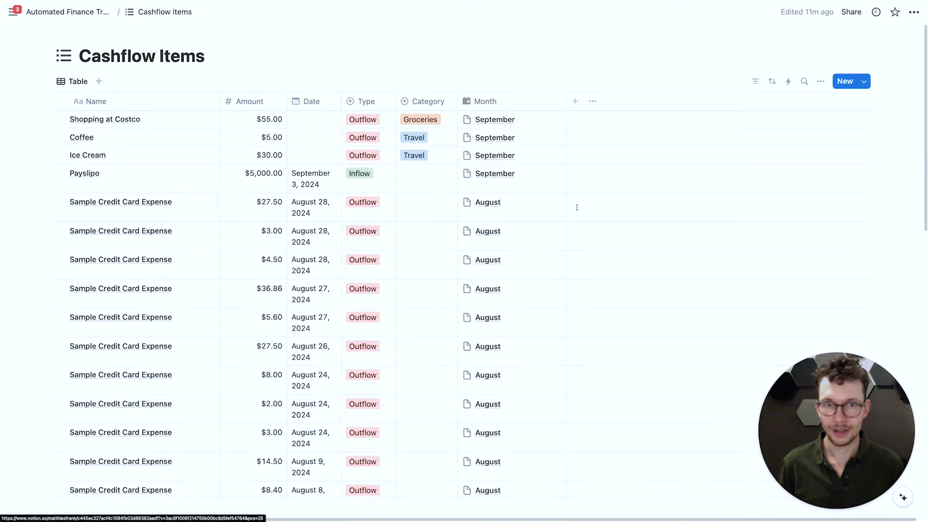
{"action": "left_click", "coordinate": [534, 102]}
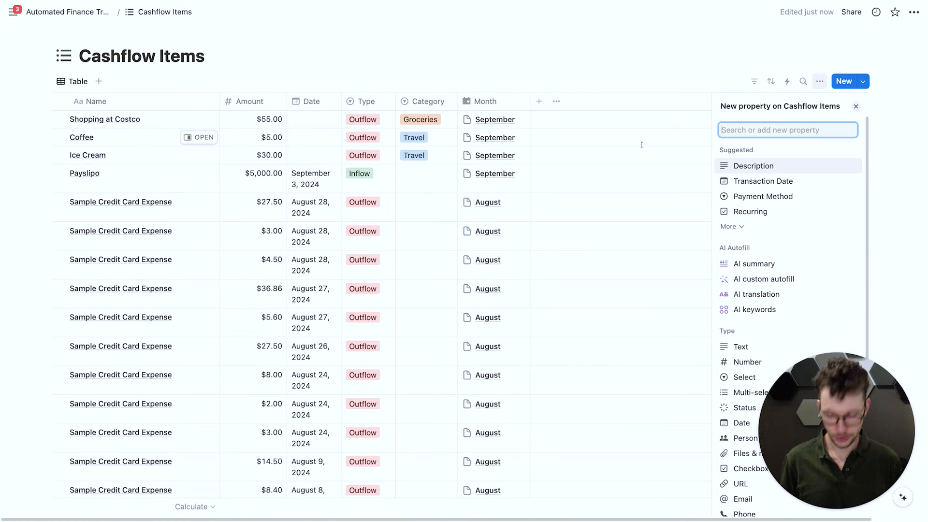
{"action": "type", "text": "rol"}
{"action": "key", "text": "Return"}
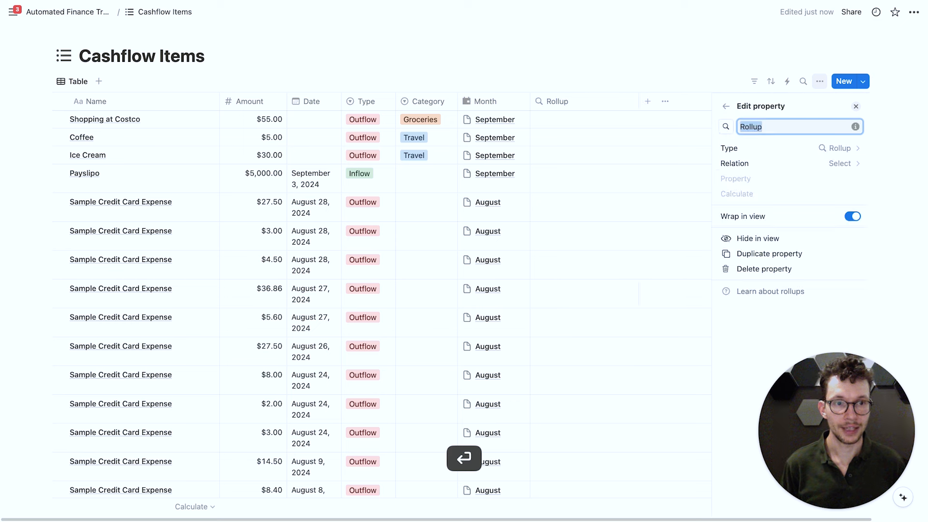
Name the new rollup property "[Helper] Month Duration" and give it the single gear icon.
{"action": "type", "text": "Duration"}
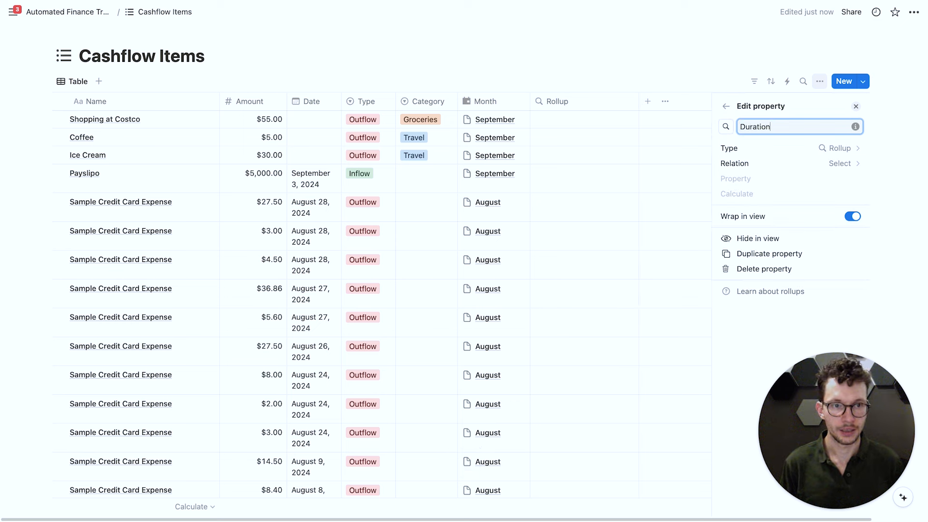
{"action": "key", "text": "super+a"}
{"action": "type", "text": "Month Duration"}
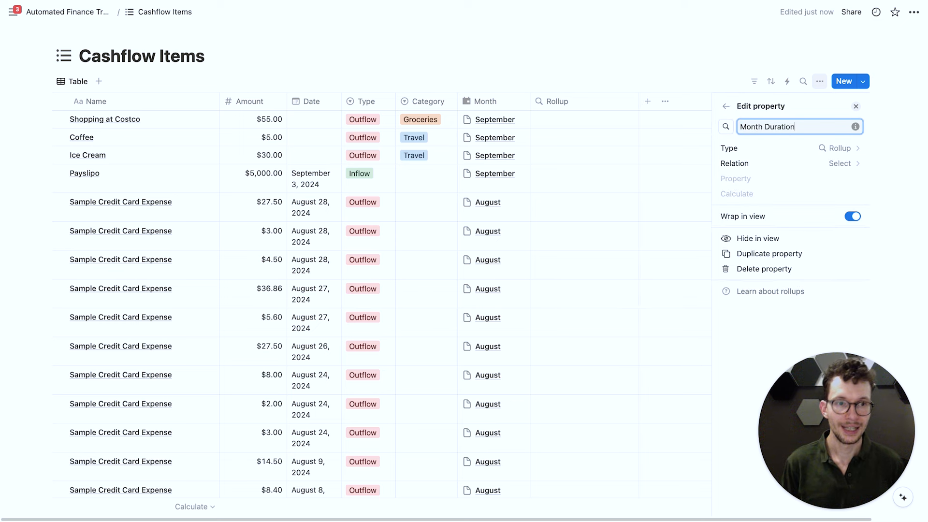
{"action": "key", "text": "Return"}
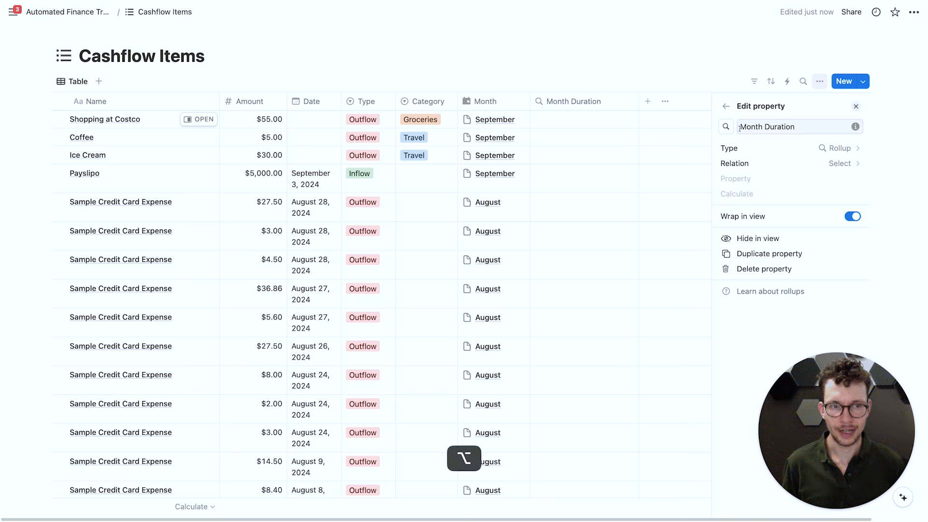
{"action": "left_click", "coordinate": [742, 127]}
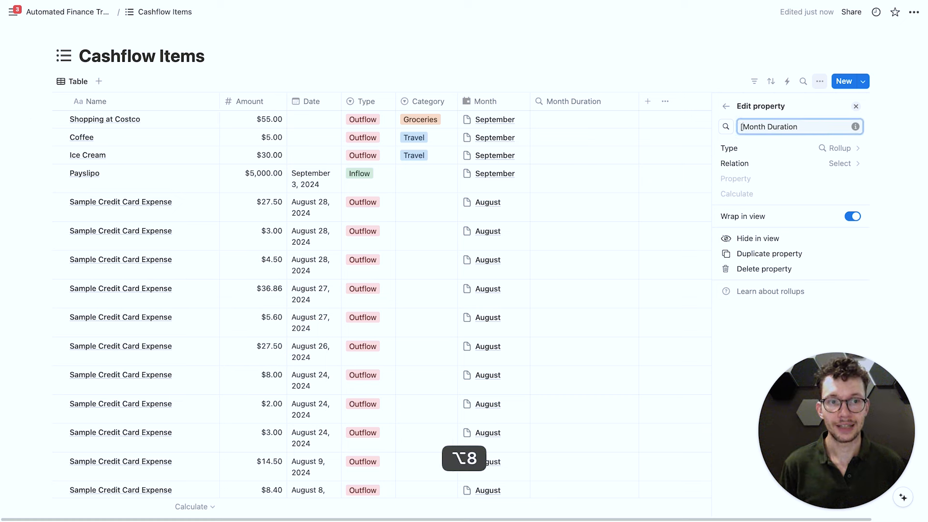
{"action": "type", "text": "[Helper]"}
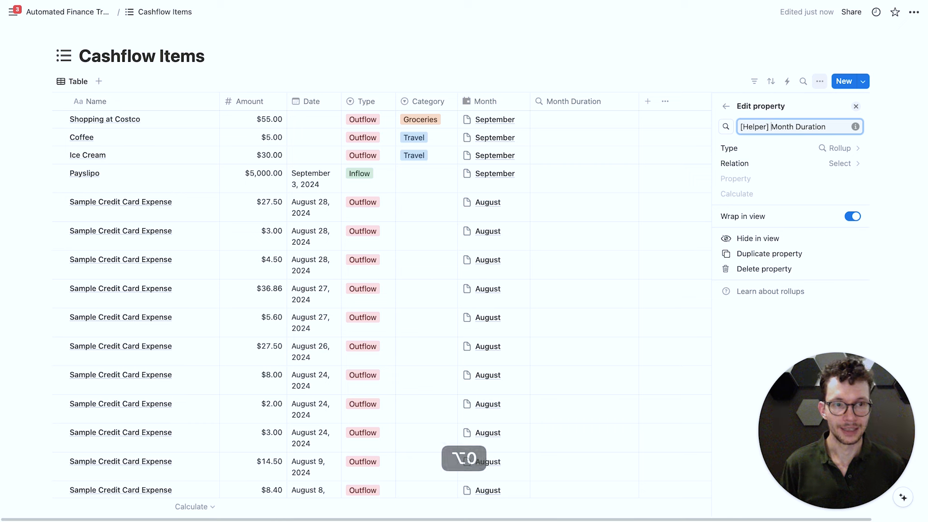
{"action": "left_click", "coordinate": [726, 127]}
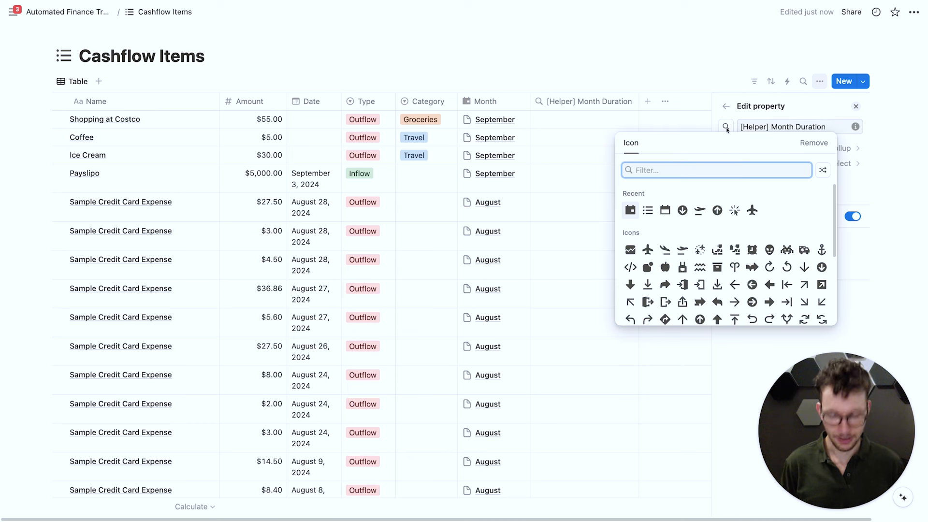
{"action": "type", "text": "gear"}
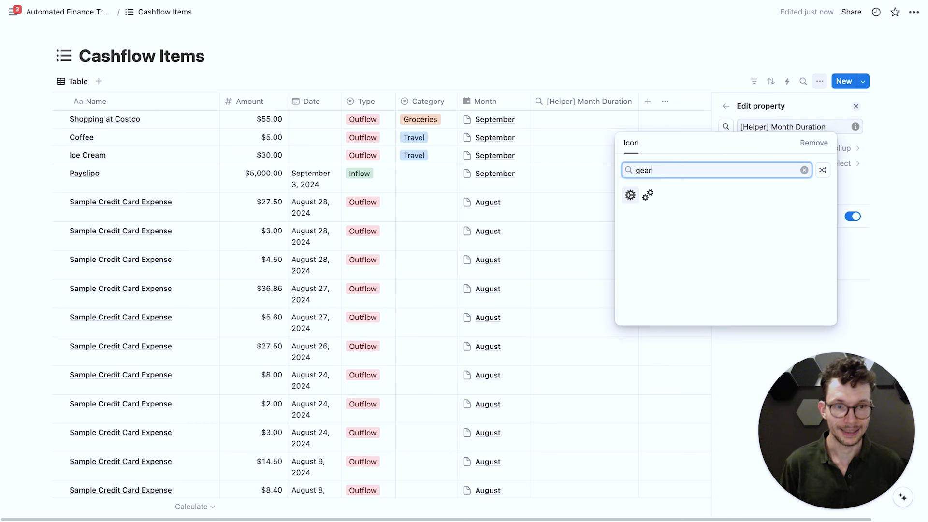
{"action": "left_click", "coordinate": [630, 195]}
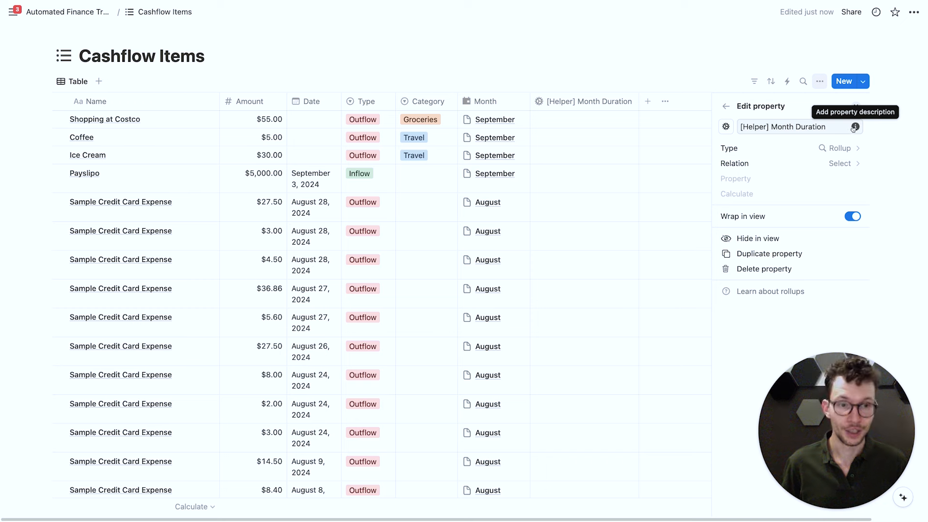
Configure the helper rollup to pull the Duration property through the Month relation.
{"action": "left_click", "coordinate": [791, 160]}
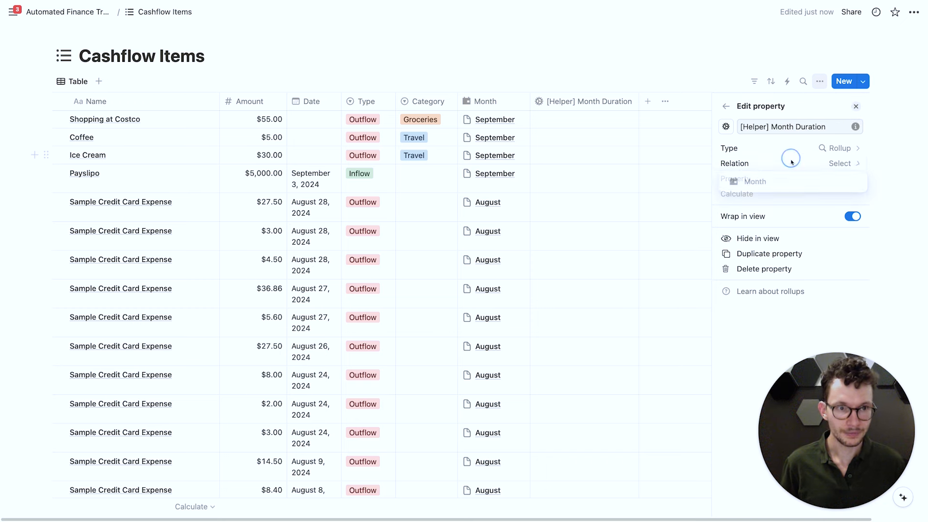
{"action": "left_click", "coordinate": [770, 188]}
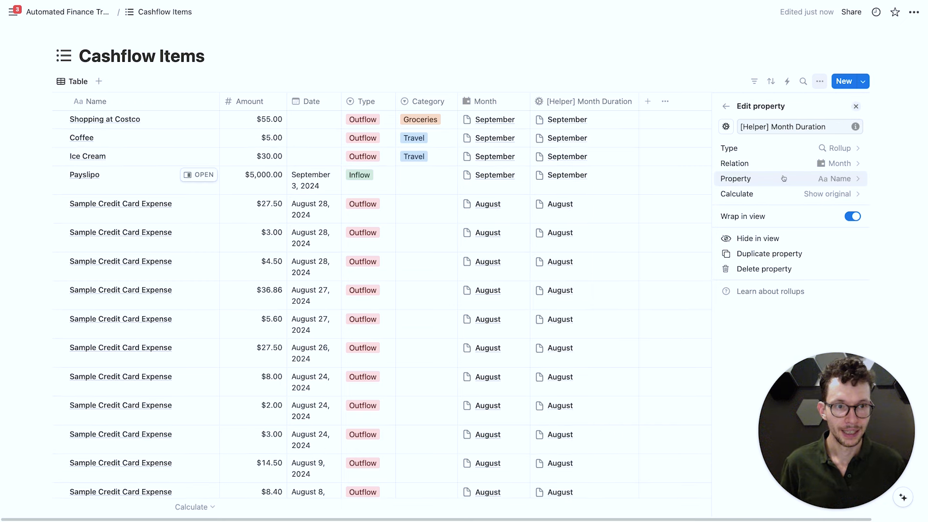
{"action": "left_click", "coordinate": [775, 180]}
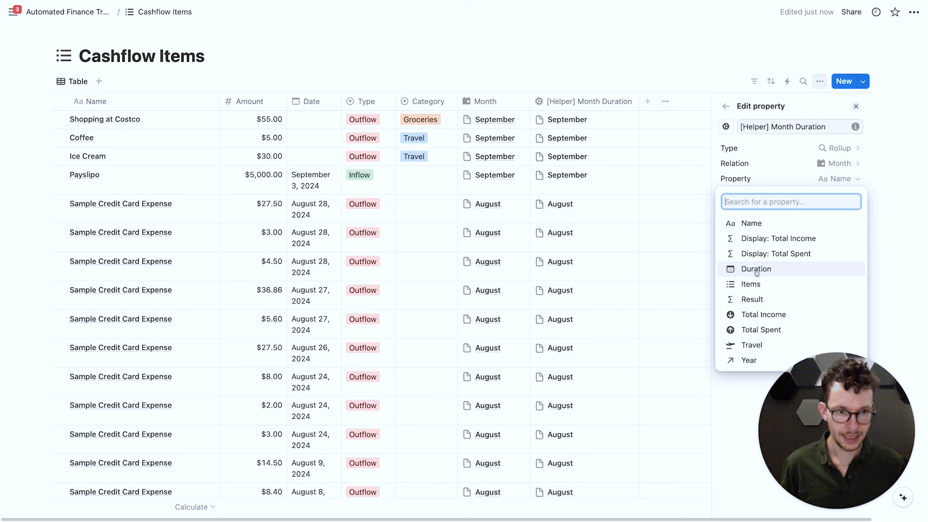
{"action": "left_click", "coordinate": [735, 268]}
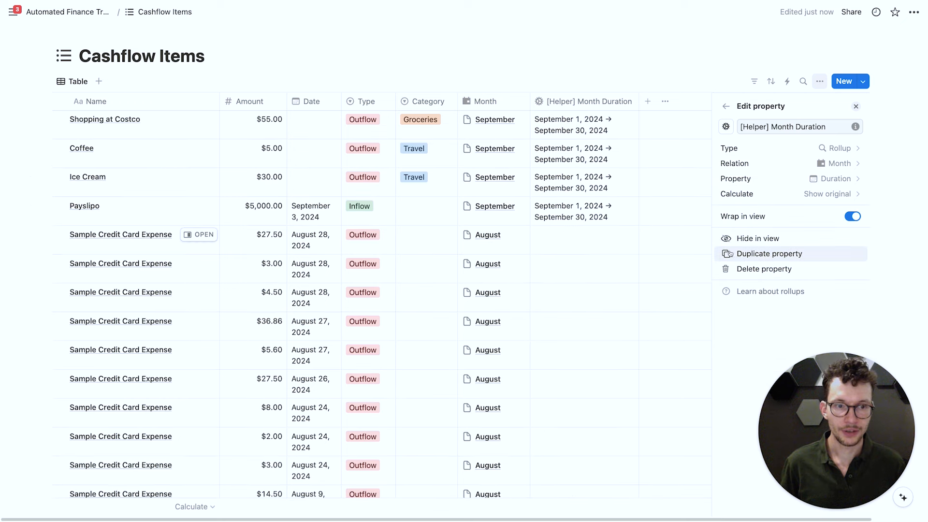
{"action": "left_click", "coordinate": [744, 252]}
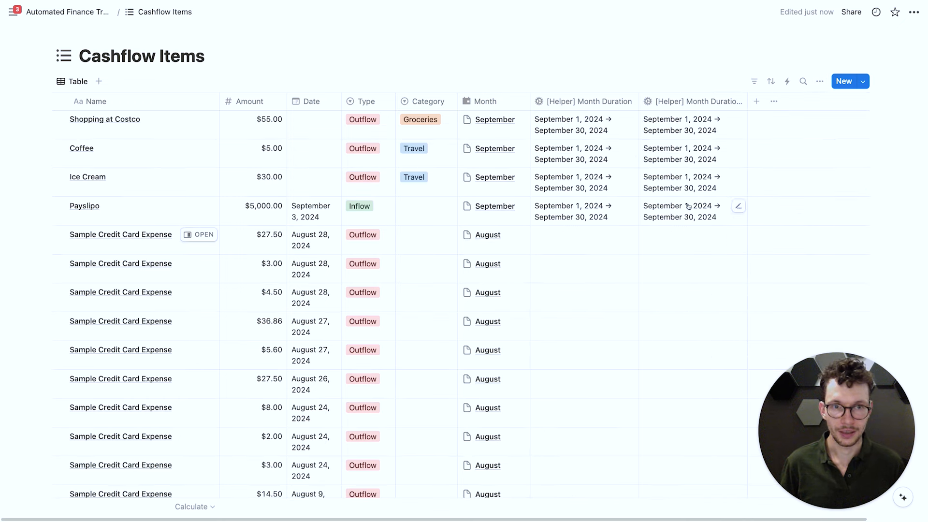
{"action": "left_click", "coordinate": [707, 106]}
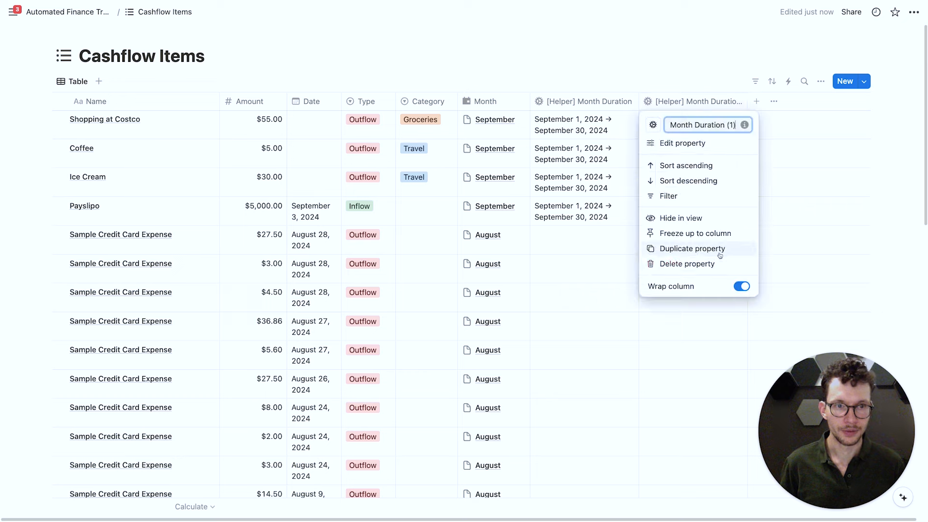
{"action": "left_click", "coordinate": [679, 263]}
{"action": "left_click", "coordinate": [541, 263]}
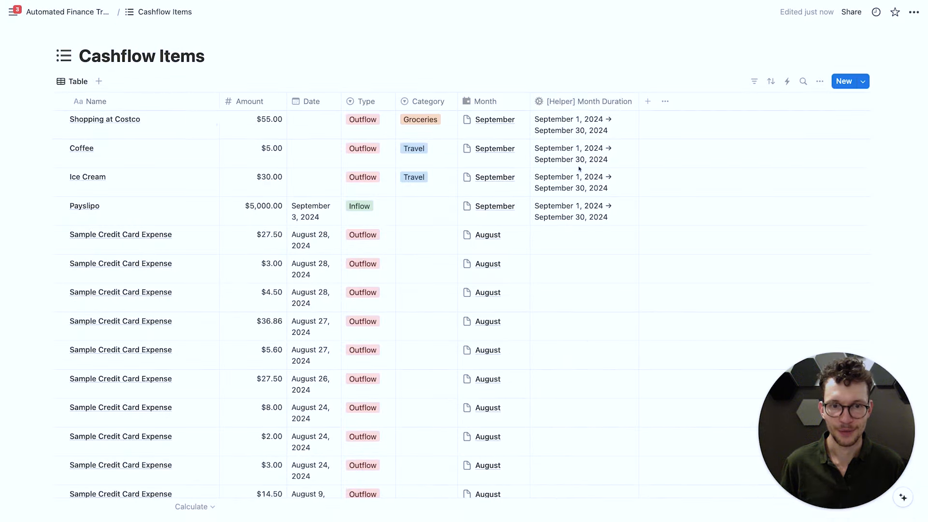
Hide the [Helper] Month Duration column in the Cashflow Items table and return to the Automated Finance Tracker dashboard.
{"action": "left_click", "coordinate": [586, 103]}
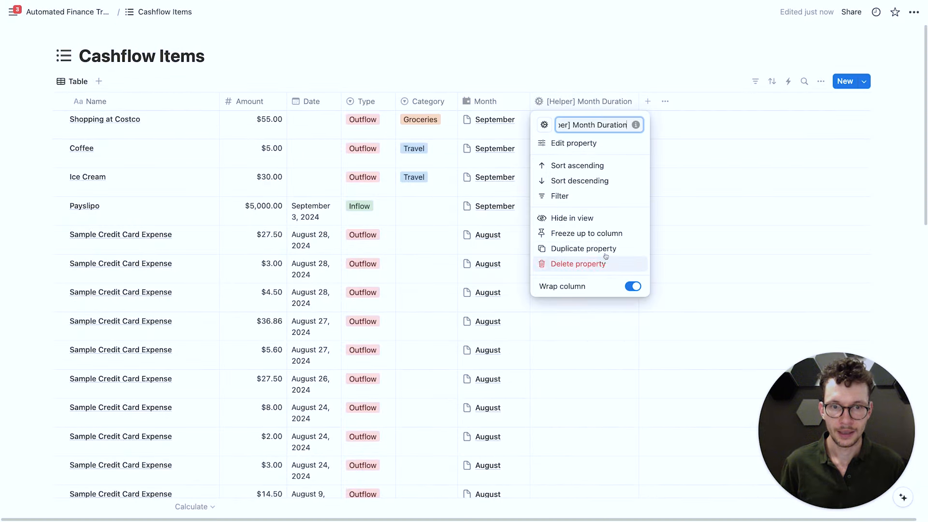
{"action": "left_click", "coordinate": [591, 219]}
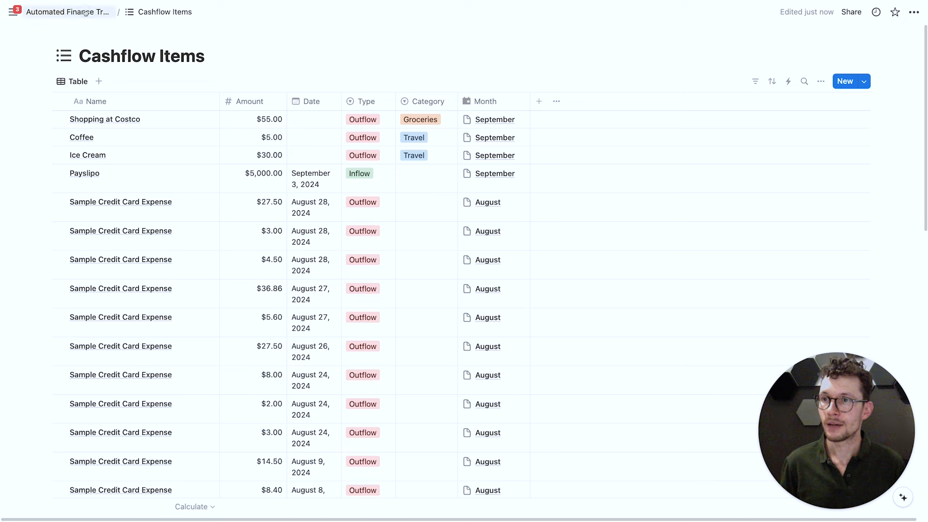
{"action": "left_click", "coordinate": [67, 12]}
Convert the Name filter on the Current Finance Status gallery into an advanced filter.
{"action": "scroll", "coordinate": [483, 256], "scroll_direction": "down", "scroll_amount": 2}
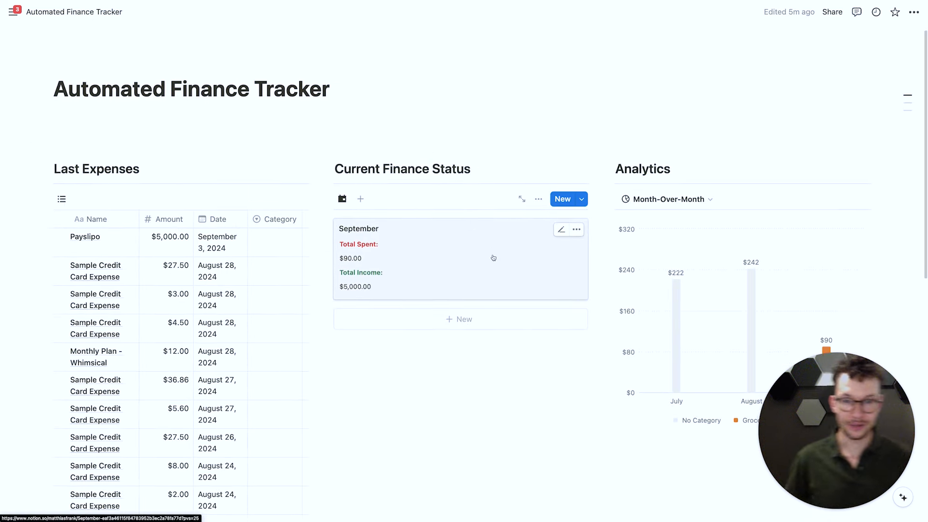
{"action": "left_click", "coordinate": [536, 160]}
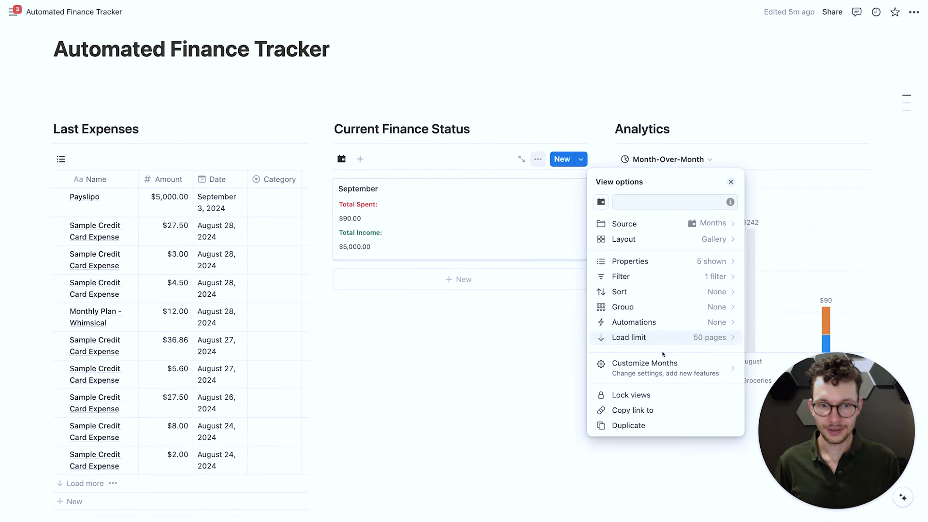
{"action": "left_click", "coordinate": [620, 275]}
{"action": "left_click", "coordinate": [652, 205]}
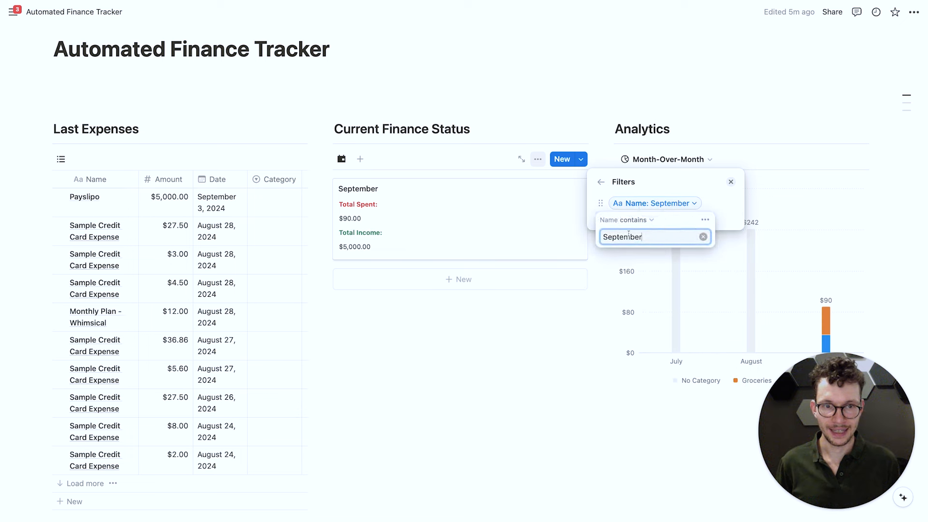
{"action": "left_click", "coordinate": [704, 220]}
{"action": "left_click", "coordinate": [744, 242]}
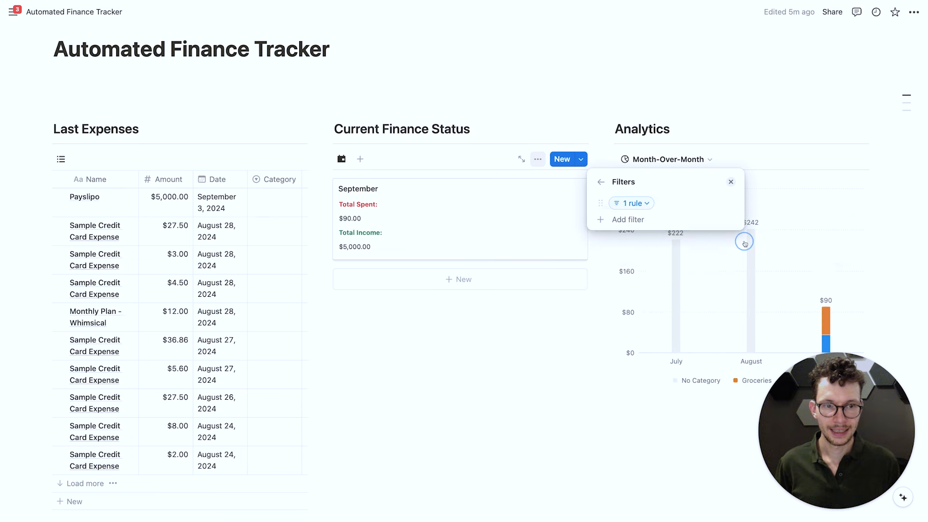
Change the gallery's filter rule to Duration, Start date, Is relative to today, This month.
{"action": "left_click", "coordinate": [560, 228]}
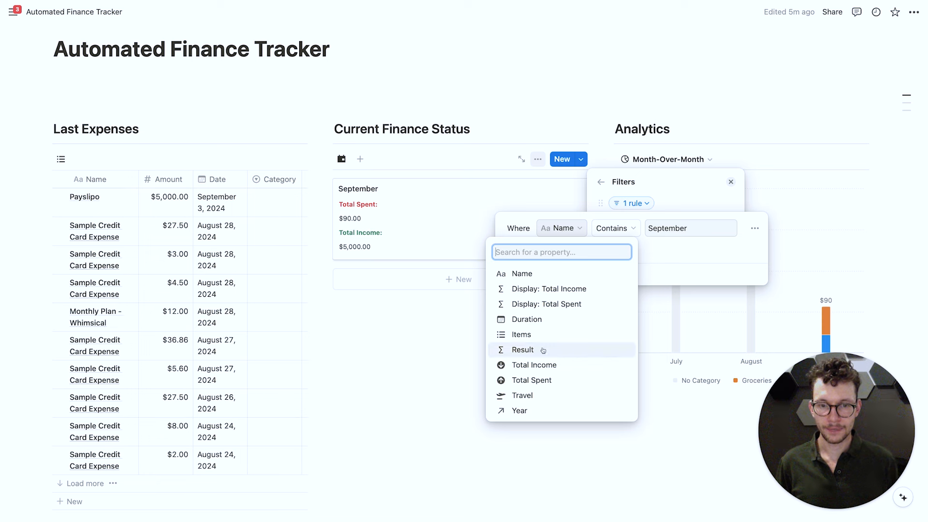
{"action": "left_click", "coordinate": [532, 319]}
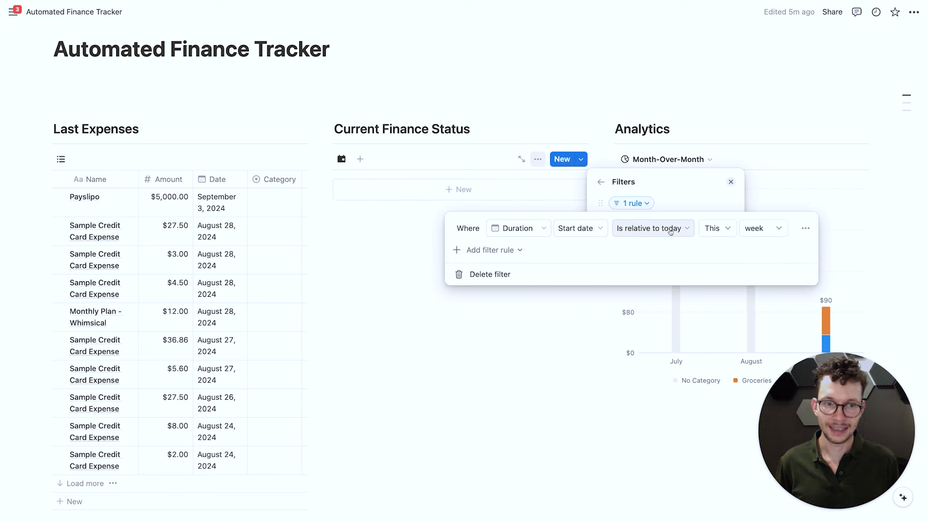
{"action": "left_click", "coordinate": [756, 228]}
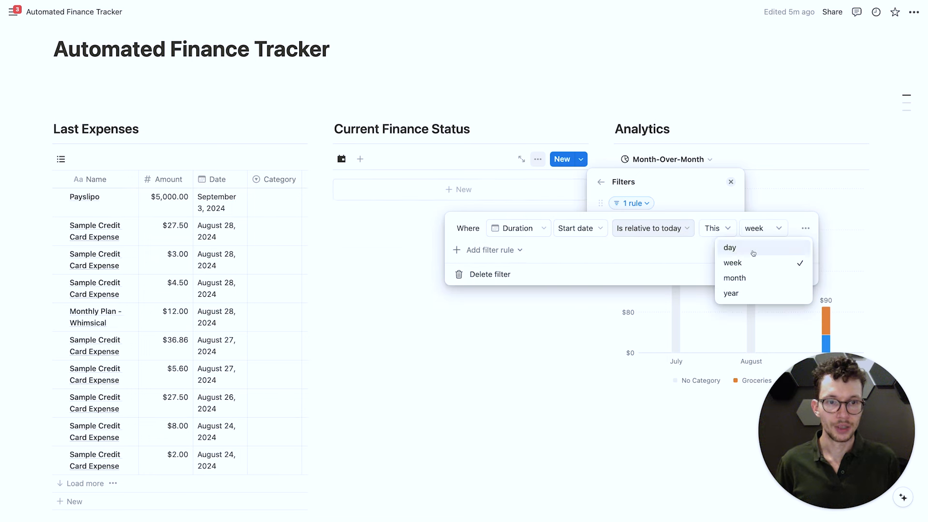
{"action": "left_click", "coordinate": [751, 279]}
{"action": "left_click", "coordinate": [501, 331]}
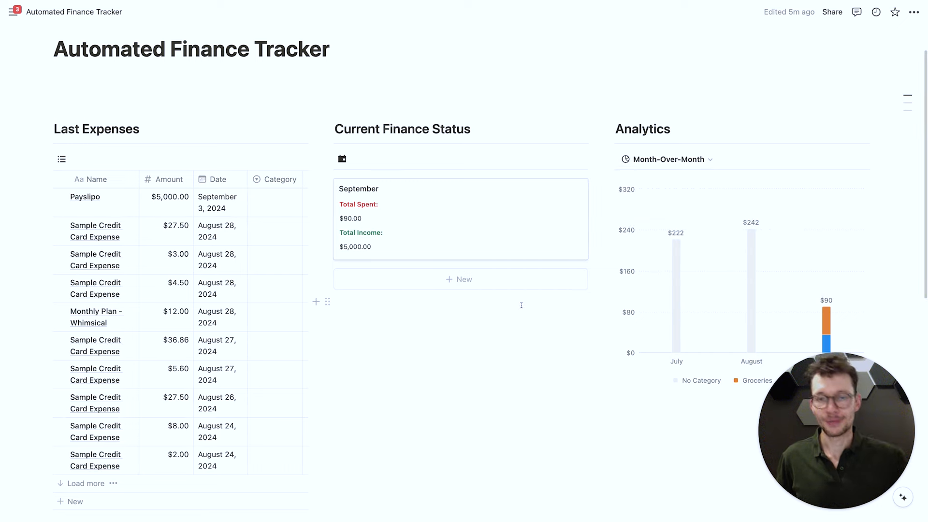
Switch the Analytics chart from the Month-Over-Month view to the by Category view.
{"action": "scroll", "coordinate": [725, 193], "scroll_direction": "down", "scroll_amount": 3}
{"action": "scroll", "coordinate": [787, 145], "scroll_direction": "up", "scroll_amount": 3}
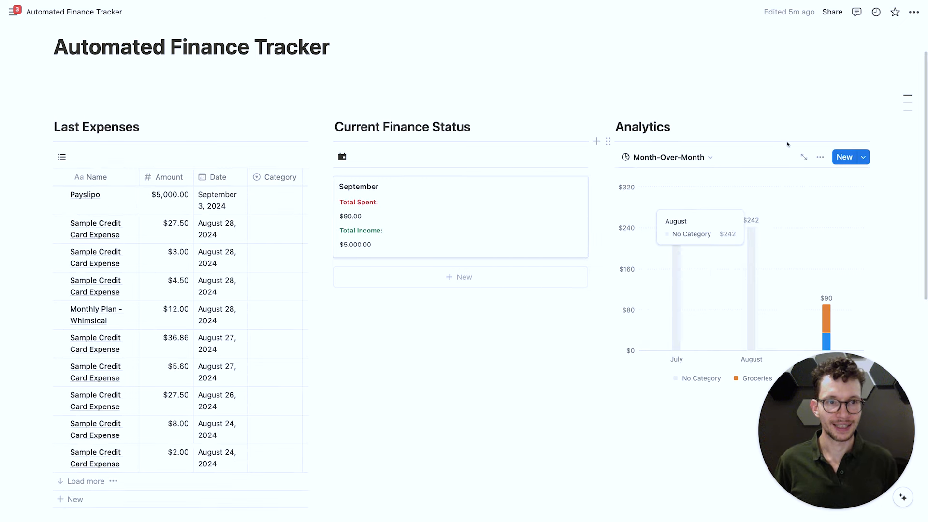
{"action": "left_click", "coordinate": [820, 161]}
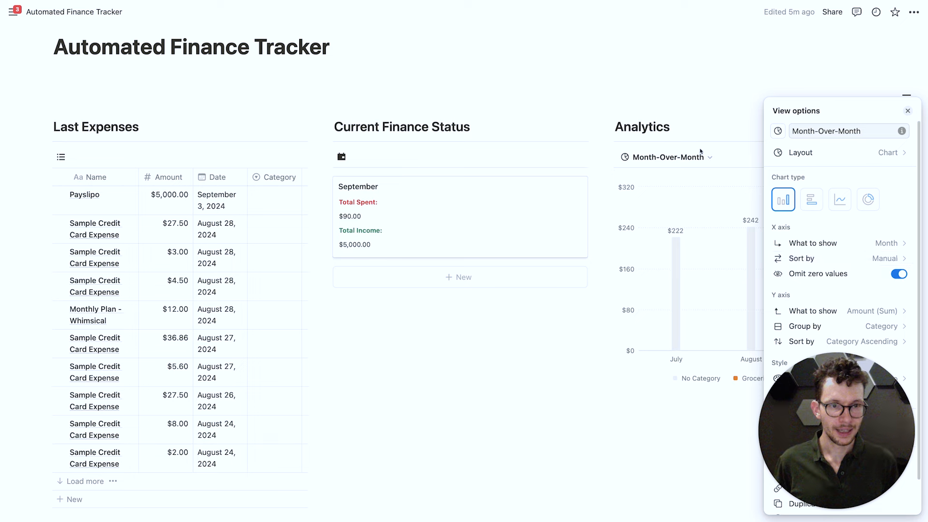
{"action": "left_click", "coordinate": [691, 135]}
{"action": "left_click", "coordinate": [698, 157]}
{"action": "left_click", "coordinate": [666, 196]}
Replace the by Category chart's Month filter rule with [Helper] Month Duration, Any, Is relative to today, This month, and close the filter settings.
{"action": "scroll", "coordinate": [725, 194], "scroll_direction": "down", "scroll_amount": 2}
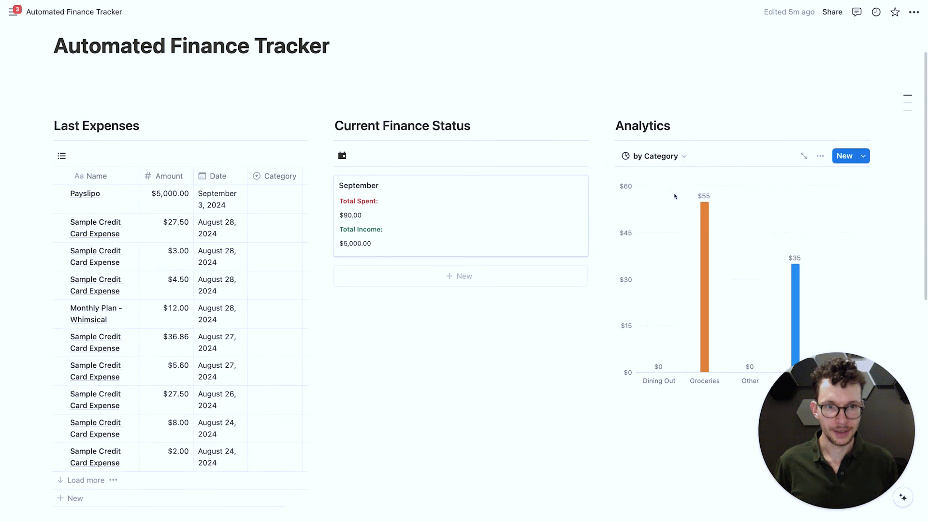
{"action": "left_click", "coordinate": [820, 96]}
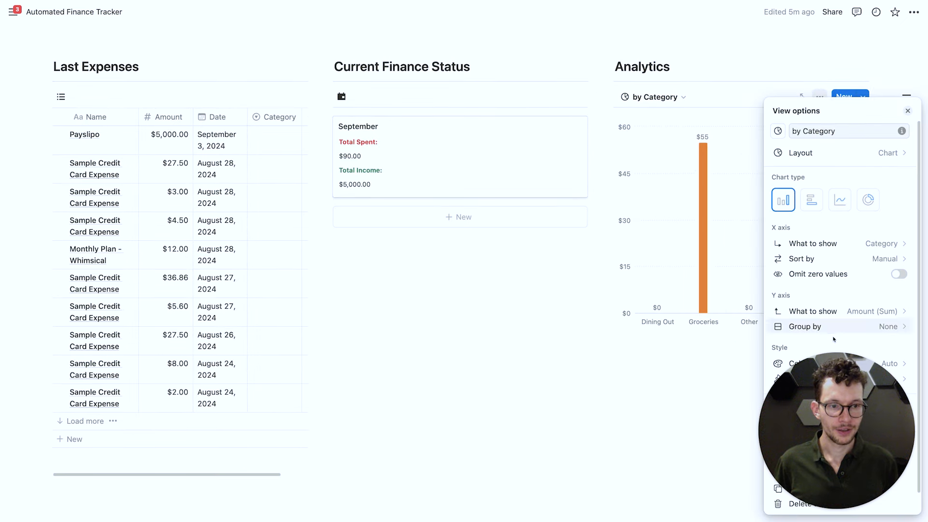
{"action": "left_click_drag", "start_coordinate": [475, 399], "coordinate": [69, 406]}
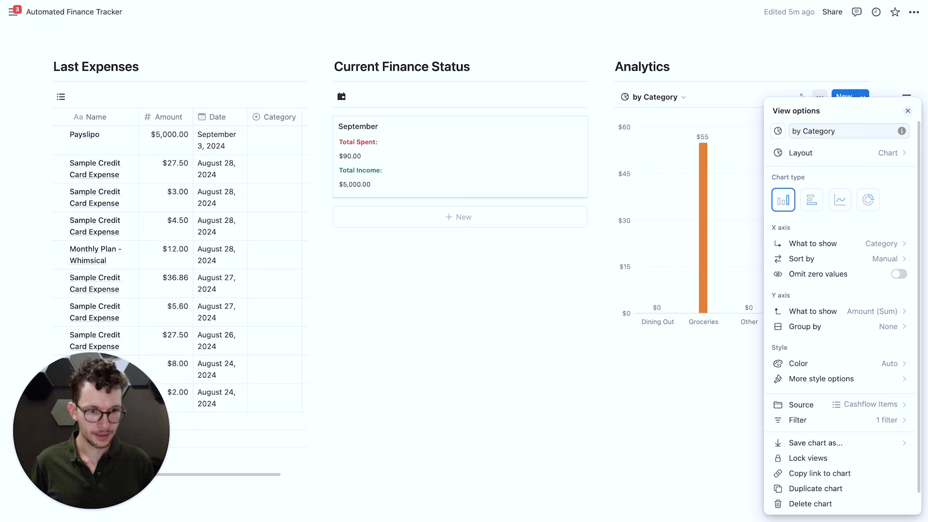
{"action": "left_click", "coordinate": [856, 419]}
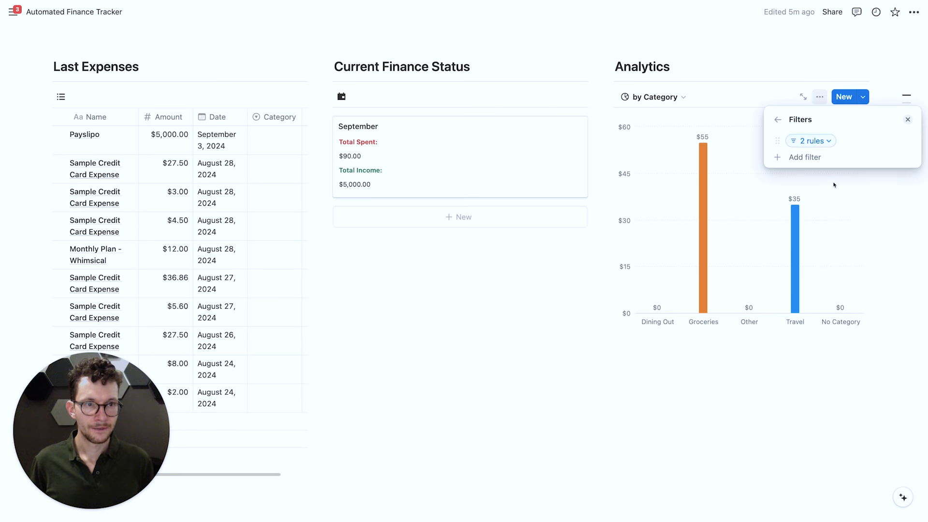
{"action": "left_click", "coordinate": [812, 141]}
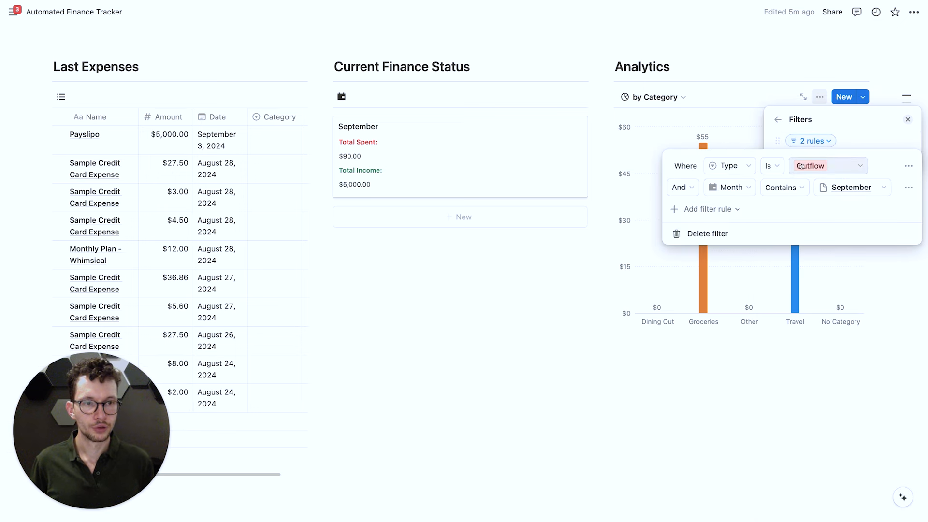
{"action": "left_click", "coordinate": [749, 188]}
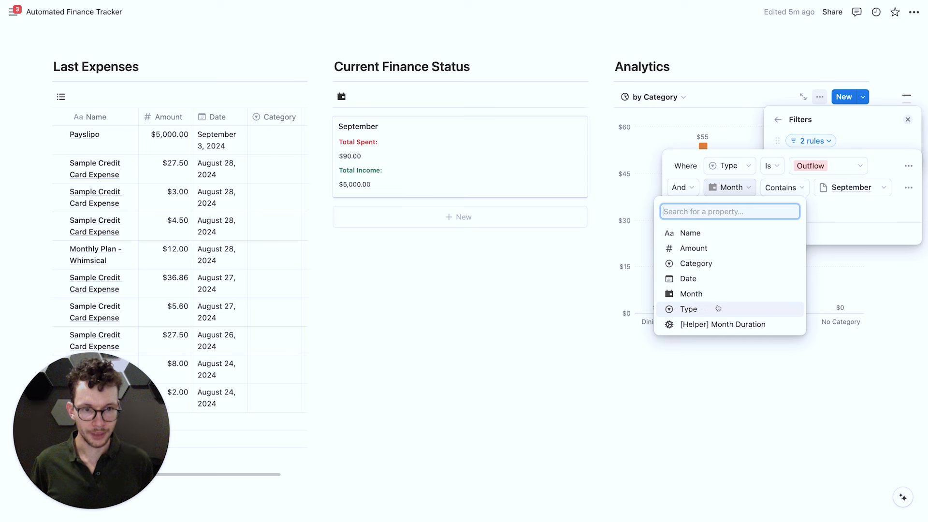
{"action": "left_click", "coordinate": [721, 325]}
{"action": "left_click", "coordinate": [857, 188]}
{"action": "left_click", "coordinate": [837, 236]}
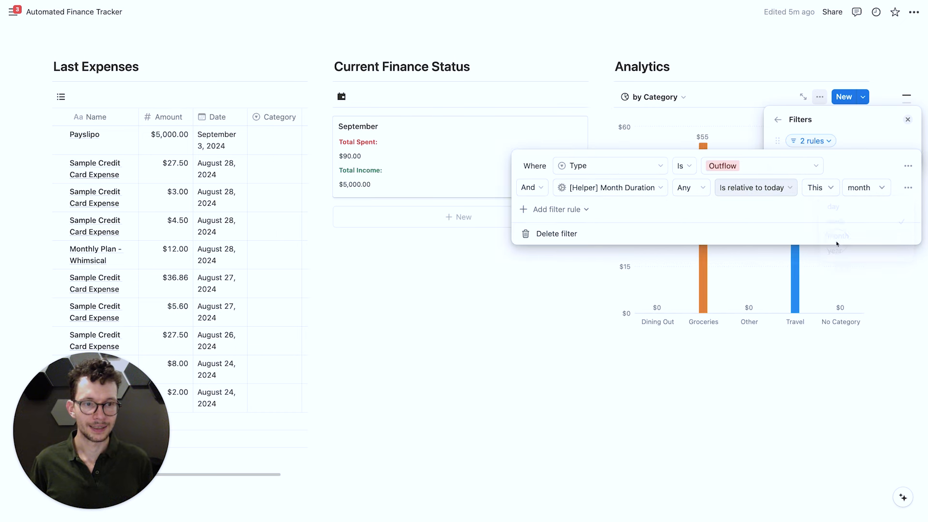
{"action": "left_click", "coordinate": [825, 123]}
{"action": "left_click", "coordinate": [706, 373]}
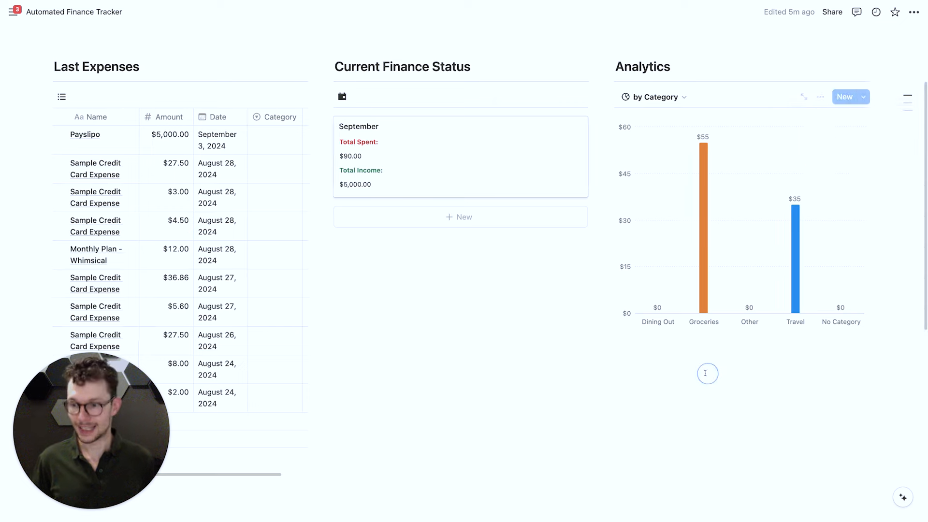